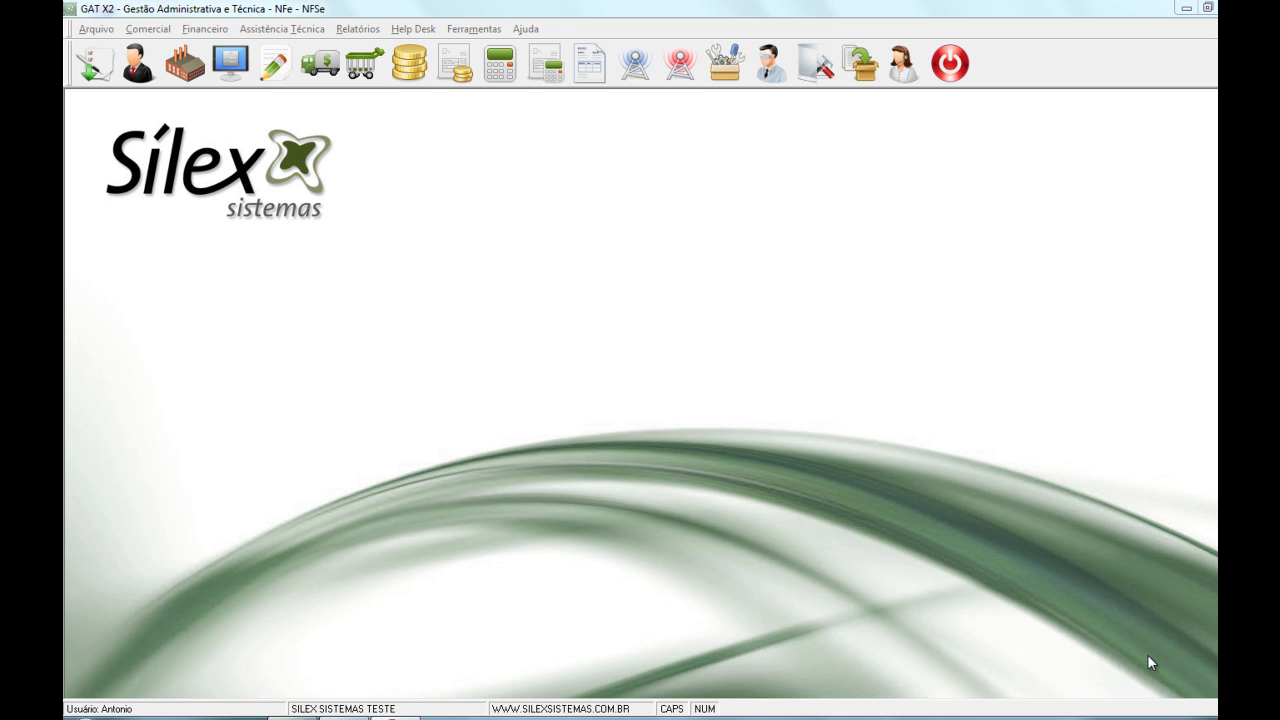
- Open the PEDIDO record in the Formato do Pedido table of the Comercial group
{"action": "left_click", "coordinate": [97, 29]}
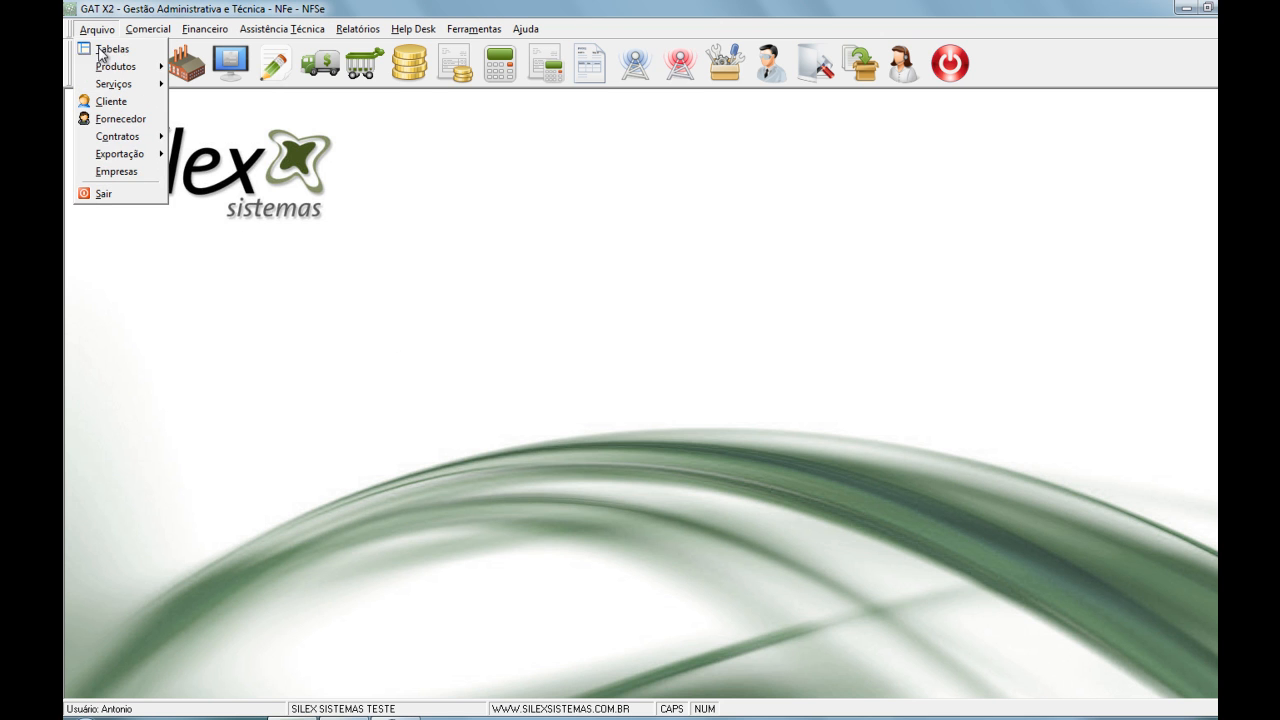
{"action": "left_click", "coordinate": [112, 50]}
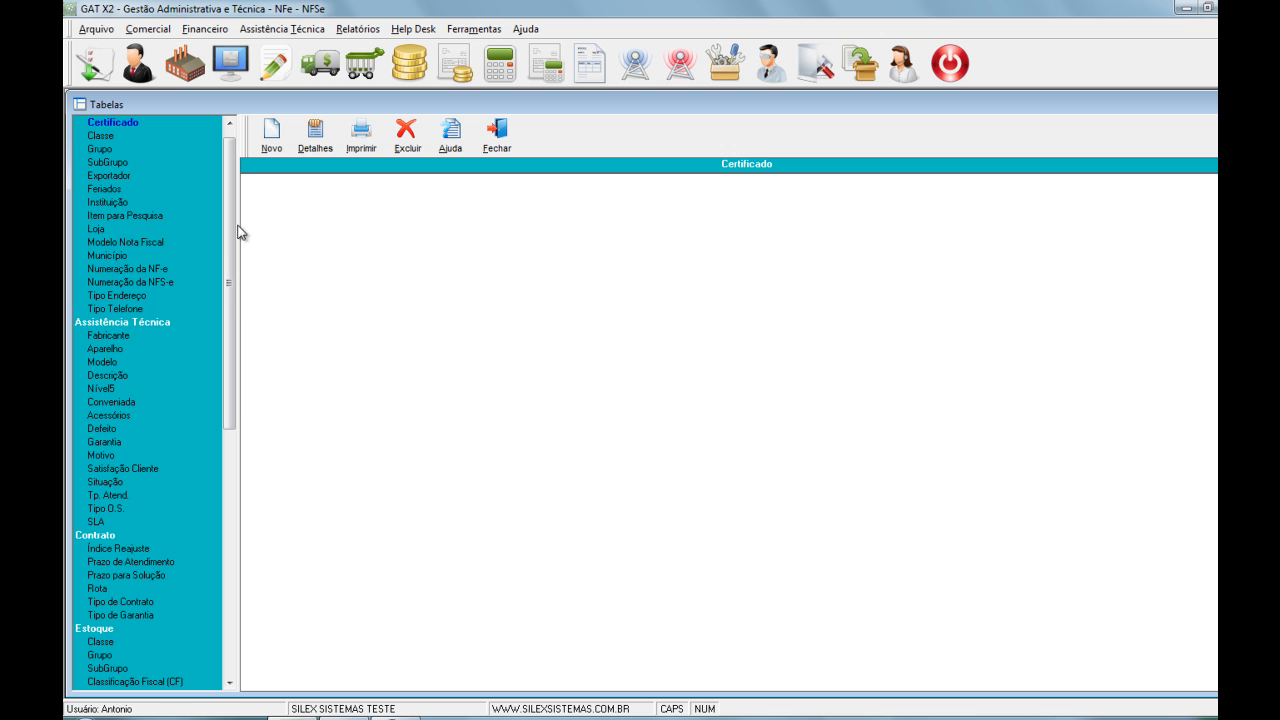
{"action": "left_click_drag", "start_coordinate": [229, 267], "coordinate": [226, 477]}
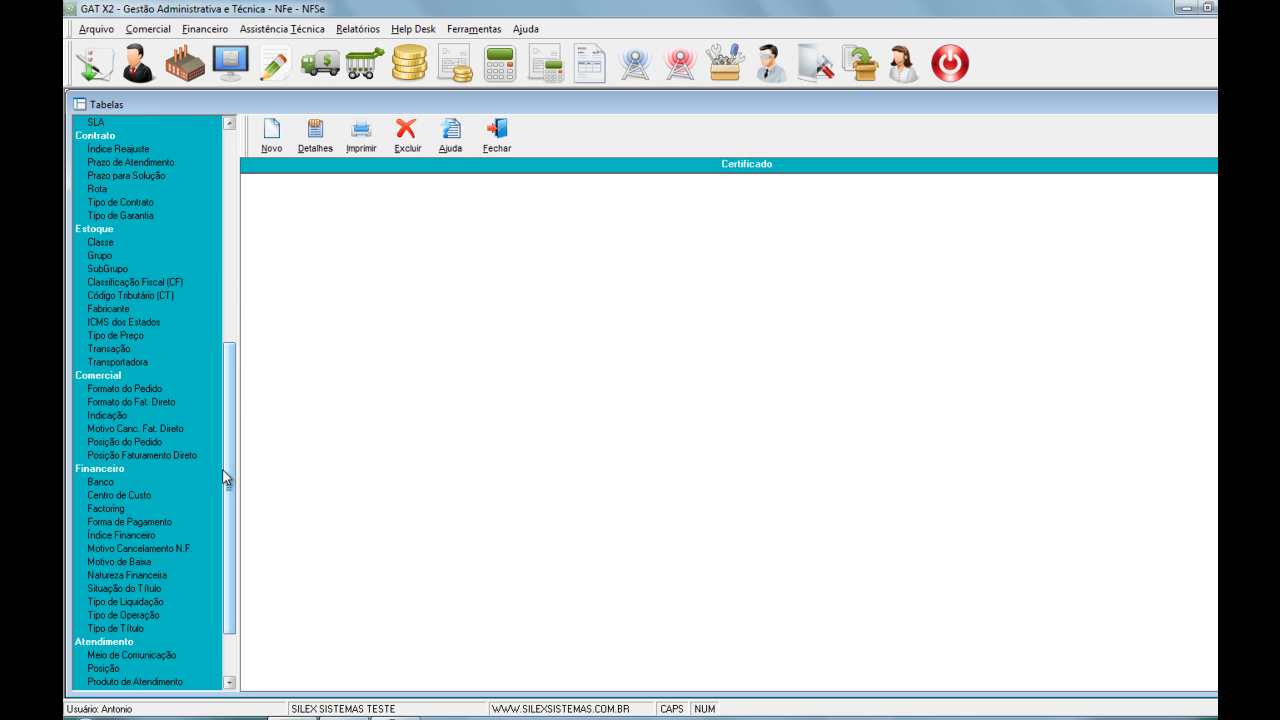
{"action": "left_click", "coordinate": [134, 390]}
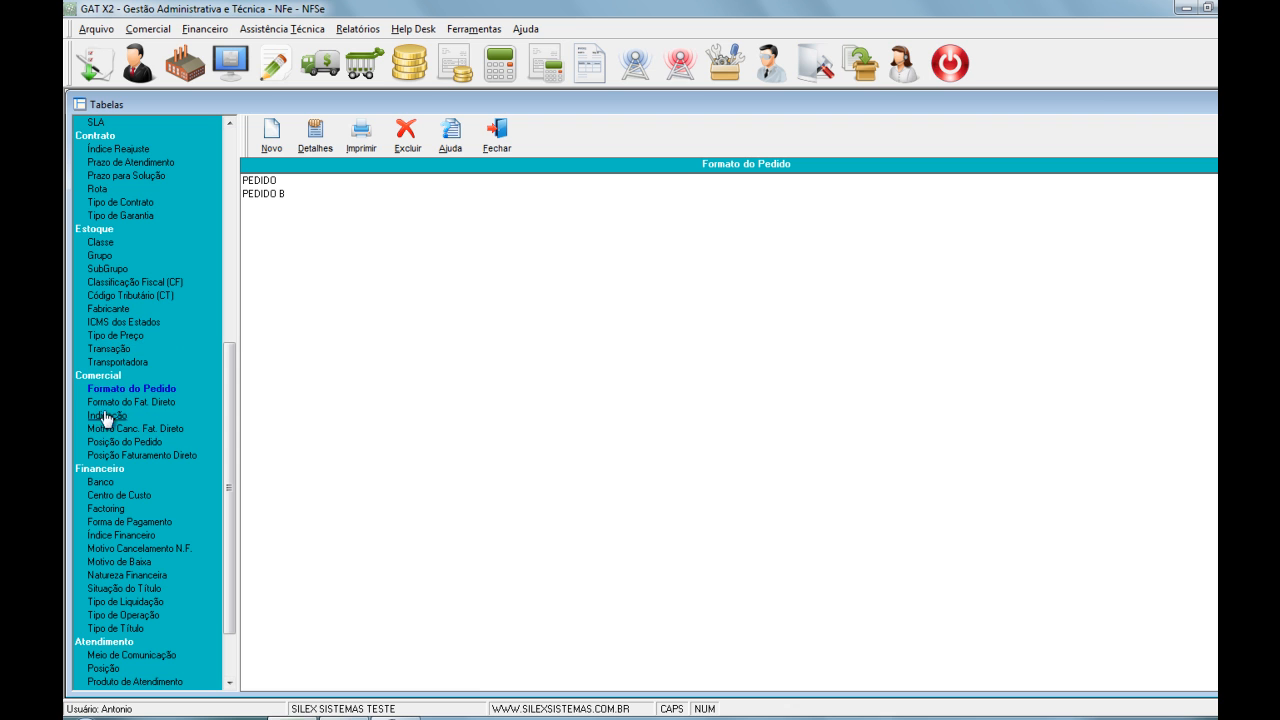
{"action": "double_click", "coordinate": [267, 185]}
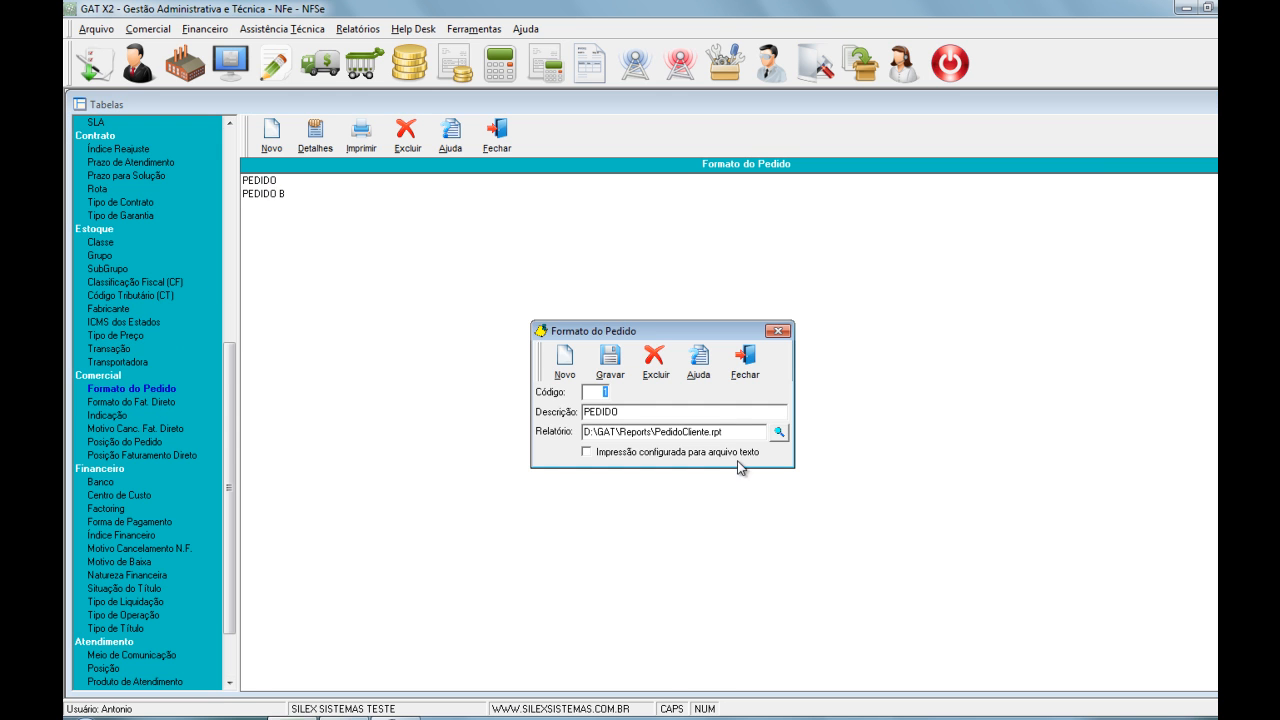
- Link the PEDIDO format to the report file C:\Silex\GAT\Reports\pedidocliente.rpt and save the record
{"action": "double_click", "coordinate": [657, 430]}
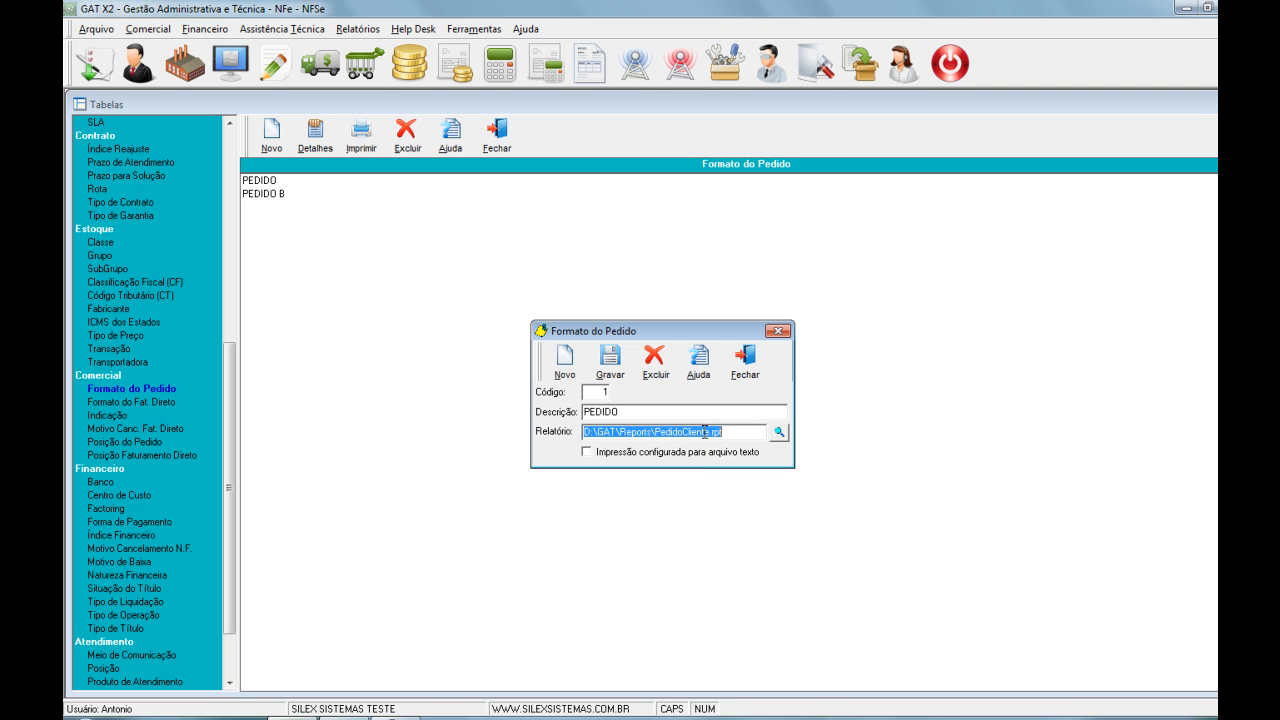
{"action": "left_click", "coordinate": [661, 430]}
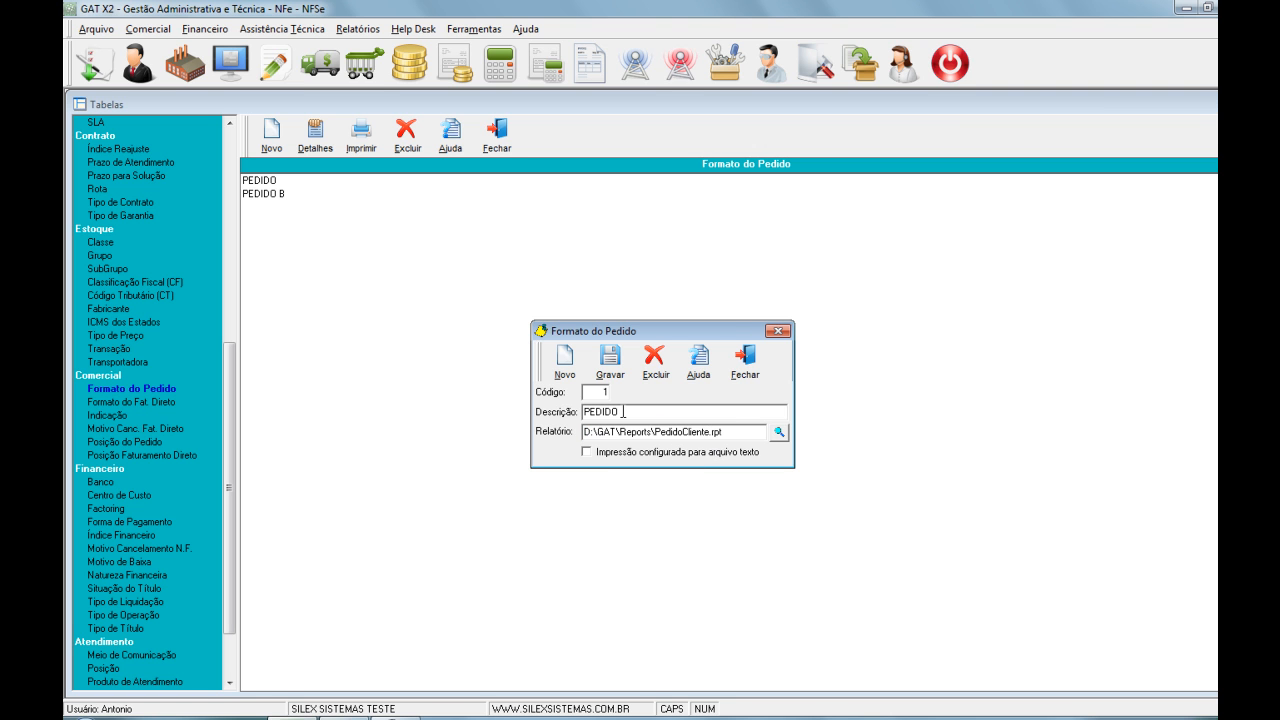
{"action": "left_click", "coordinate": [779, 432]}
{"action": "scroll", "coordinate": [660, 515], "scroll_direction": "down", "scroll_amount": 1}
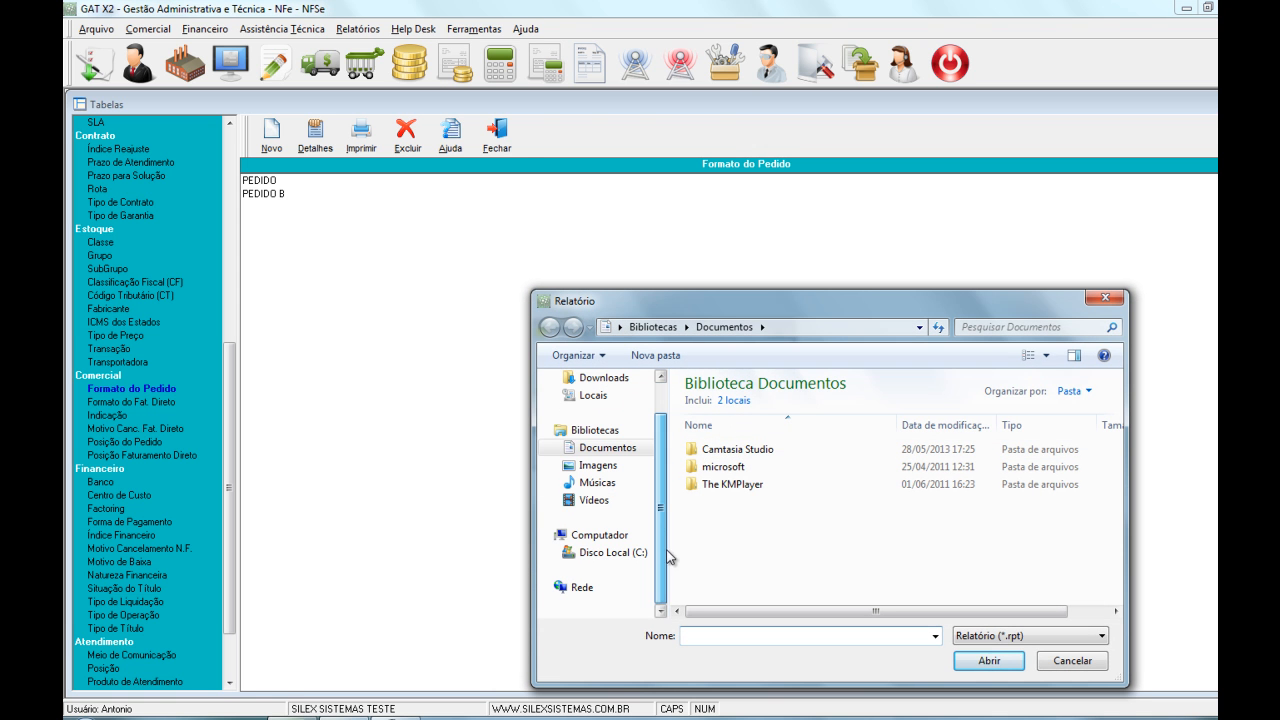
{"action": "left_click", "coordinate": [648, 558]}
{"action": "double_click", "coordinate": [715, 510]}
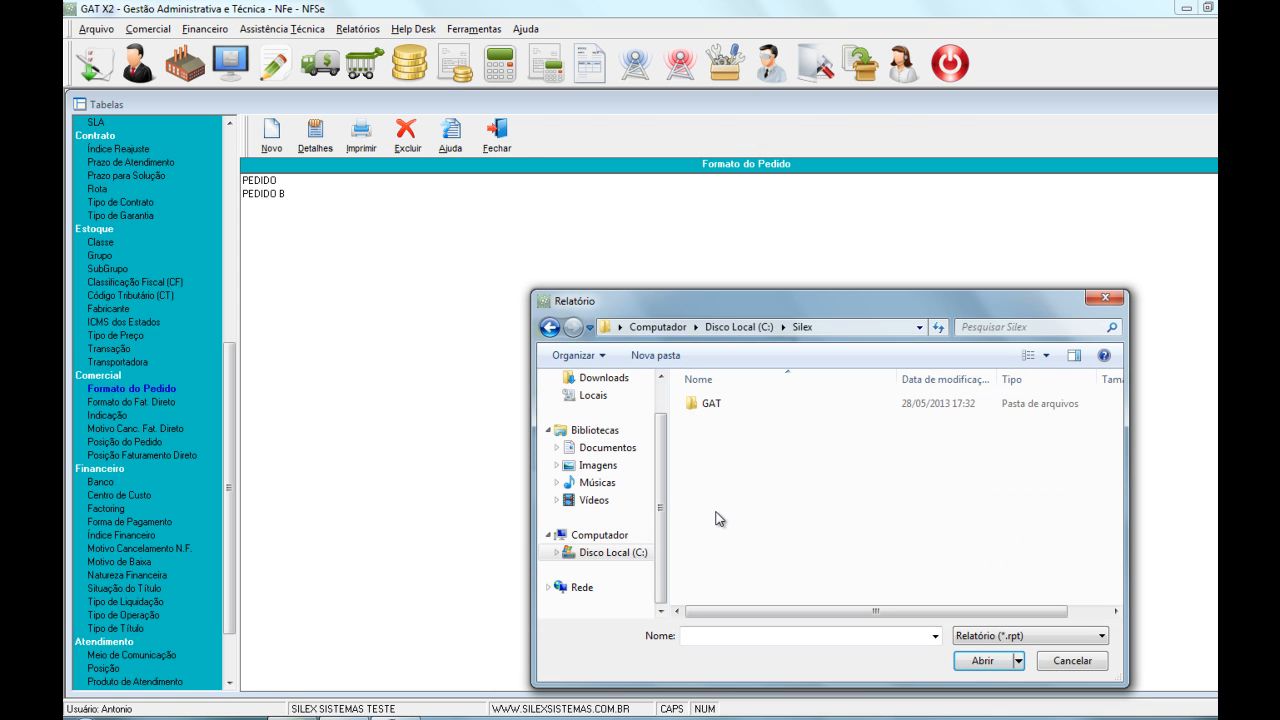
{"action": "double_click", "coordinate": [713, 415]}
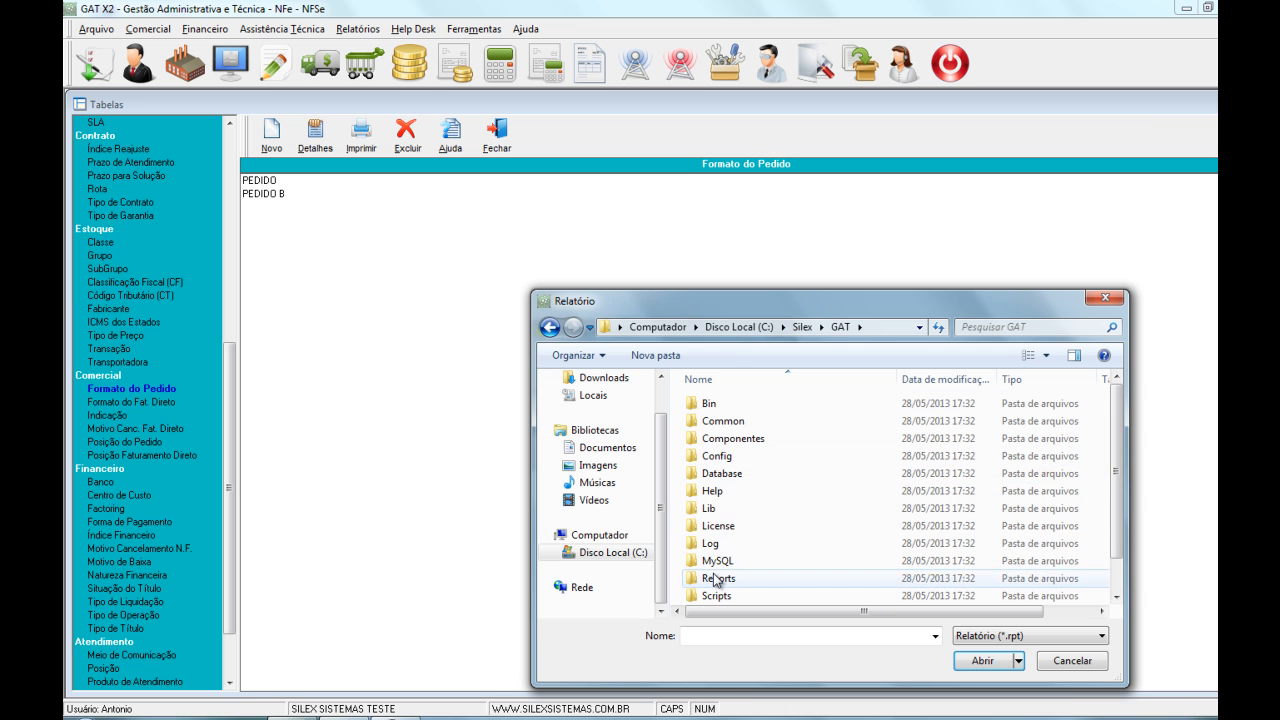
{"action": "double_click", "coordinate": [715, 578]}
{"action": "left_click", "coordinate": [733, 508]}
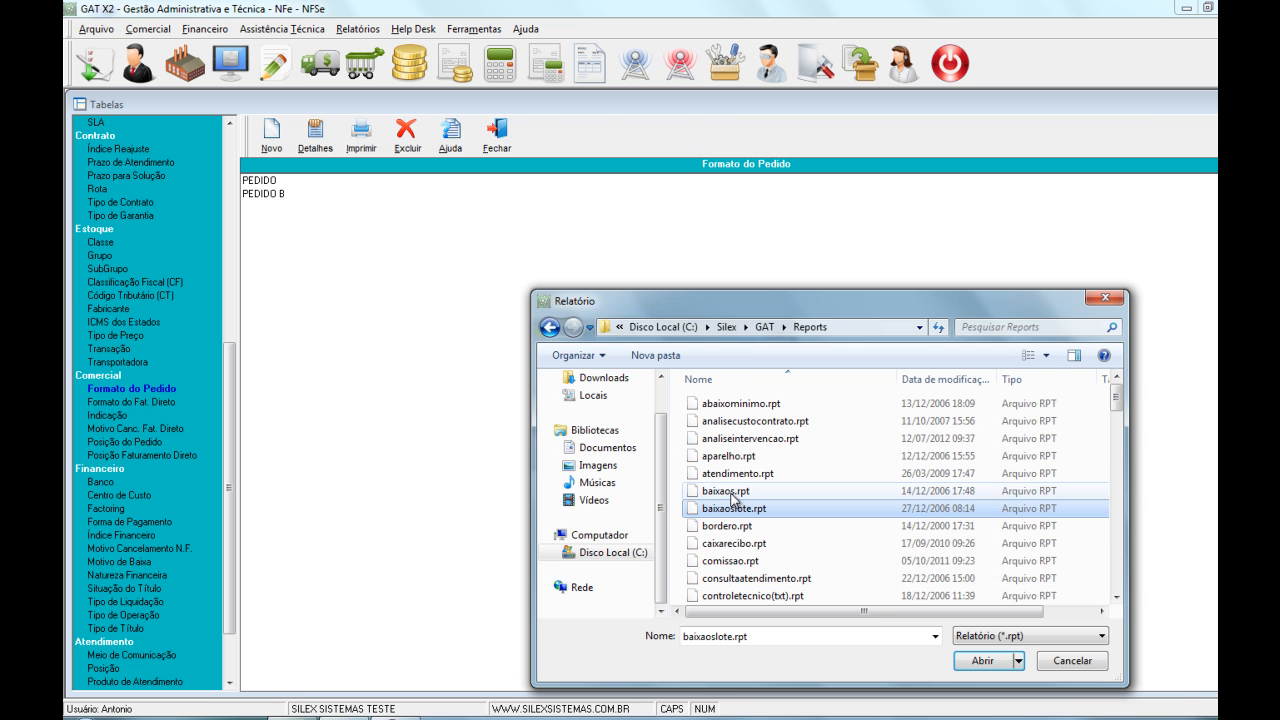
{"action": "key", "text": "p"}
{"action": "key", "text": "Down"}
{"action": "key", "text": "Return"}
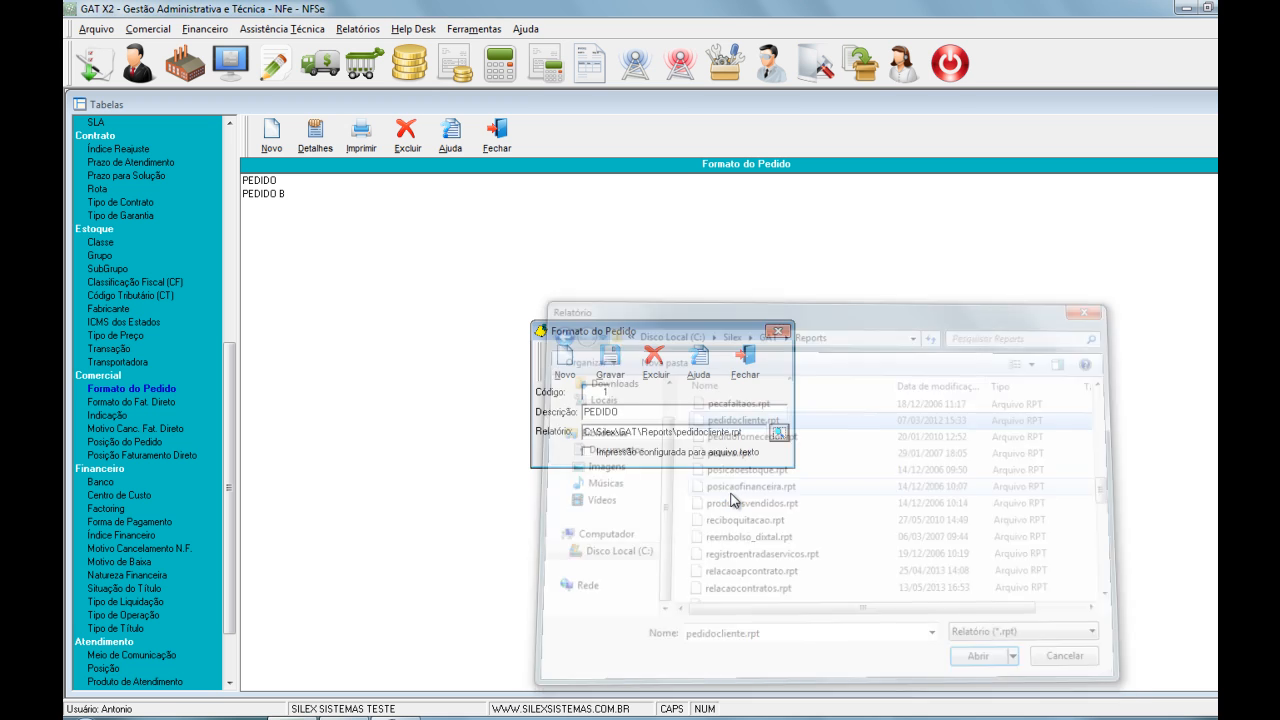
{"action": "left_click", "coordinate": [607, 366]}
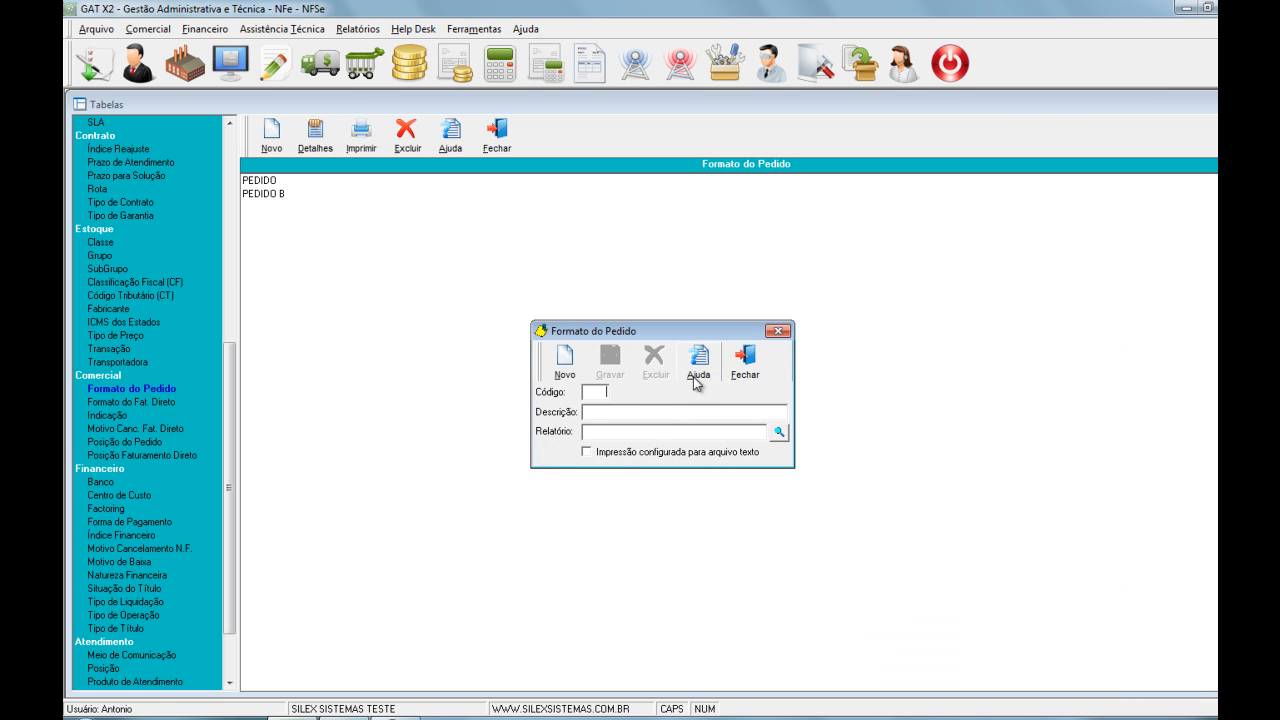
{"action": "left_click", "coordinate": [745, 364]}
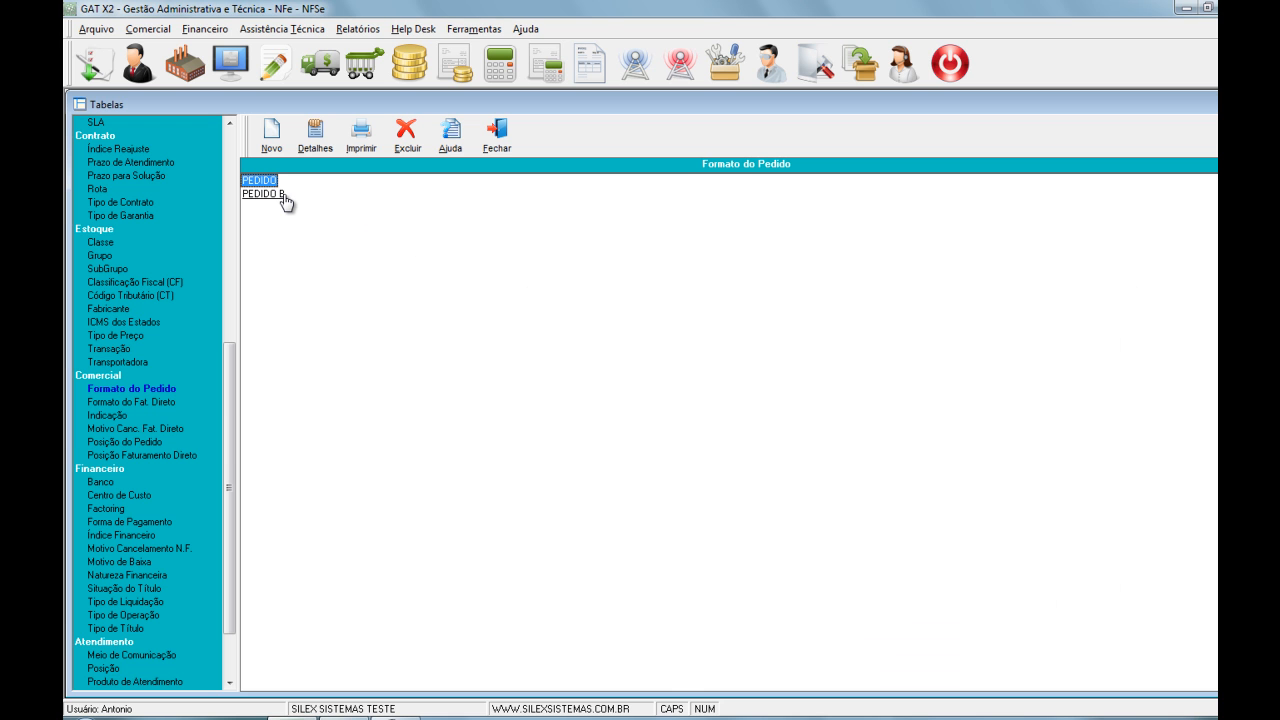
{"action": "left_click", "coordinate": [274, 140]}
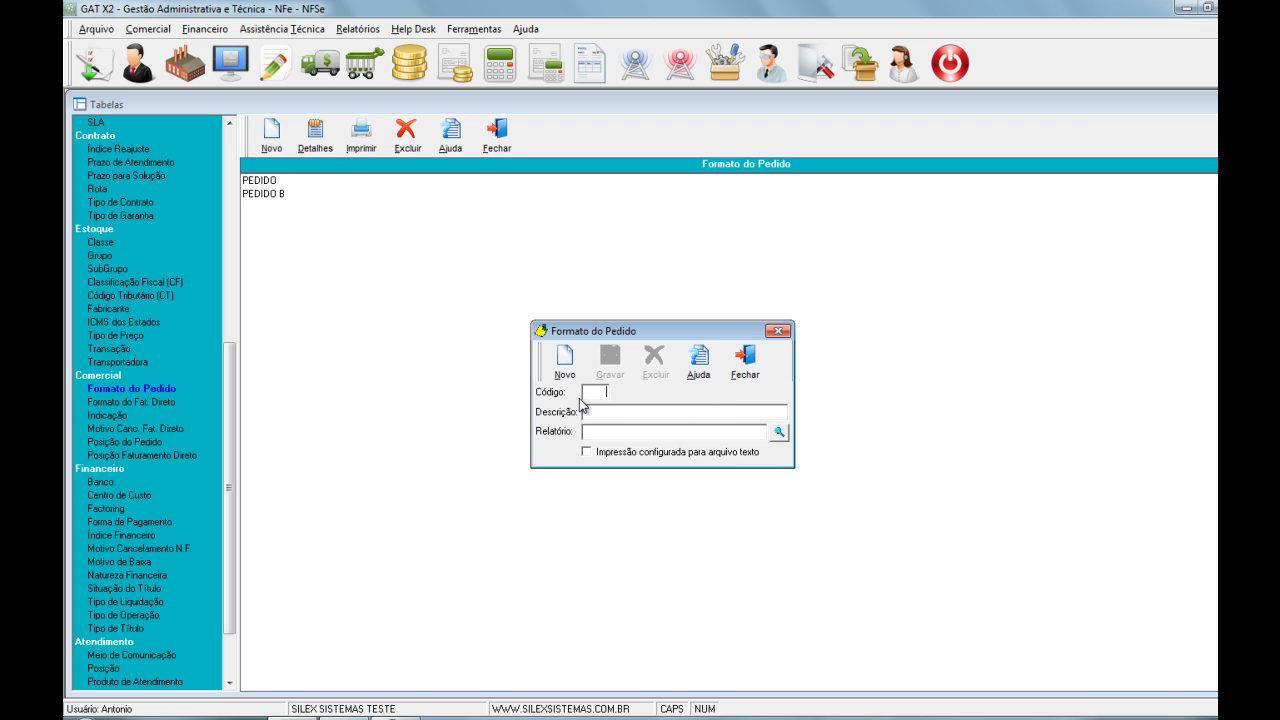
{"action": "left_click", "coordinate": [670, 413]}
{"action": "left_click", "coordinate": [781, 433]}
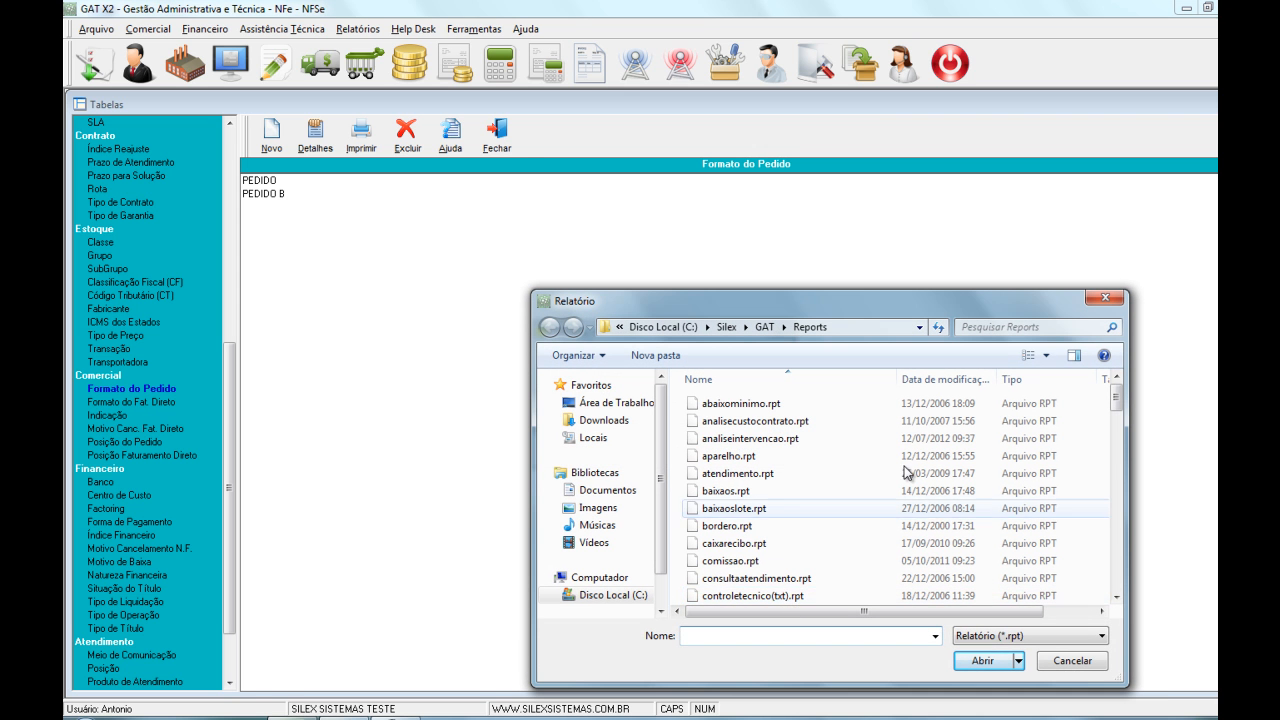
{"action": "left_click", "coordinate": [1106, 297]}
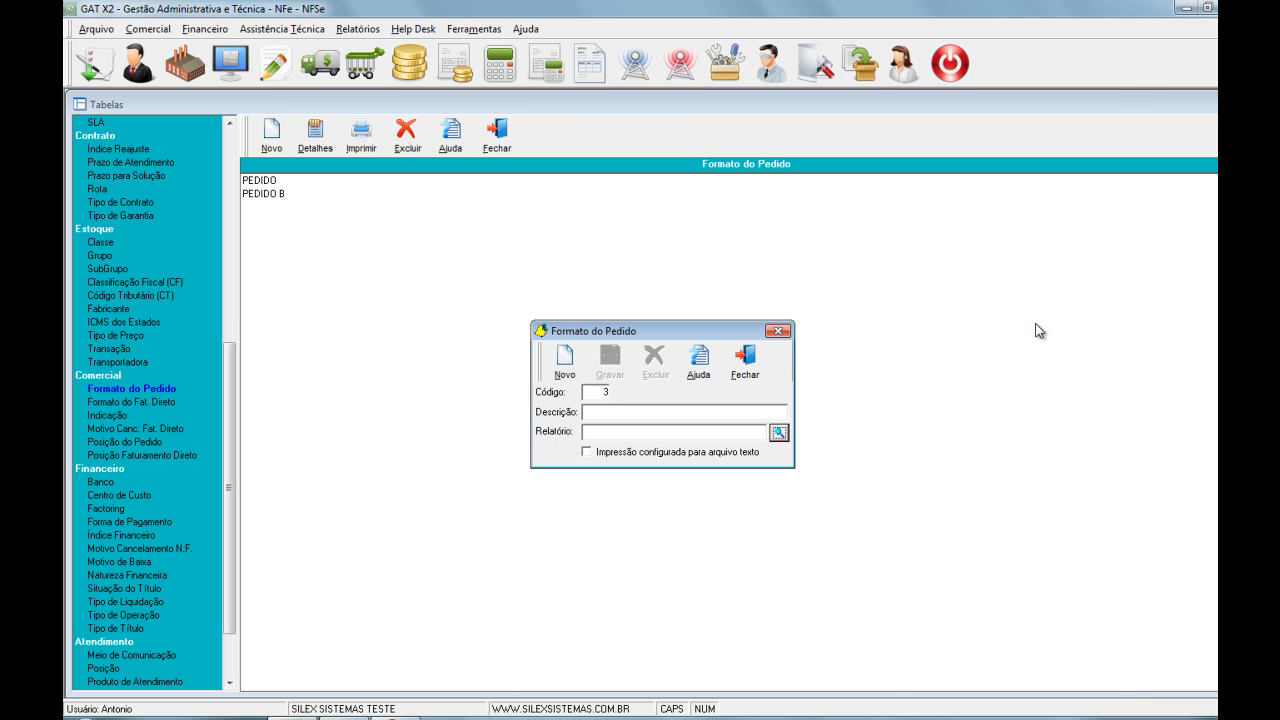
{"action": "left_click", "coordinate": [776, 331]}
- Try to delete the PEDIDO B order format and view its details
{"action": "left_click", "coordinate": [265, 194]}
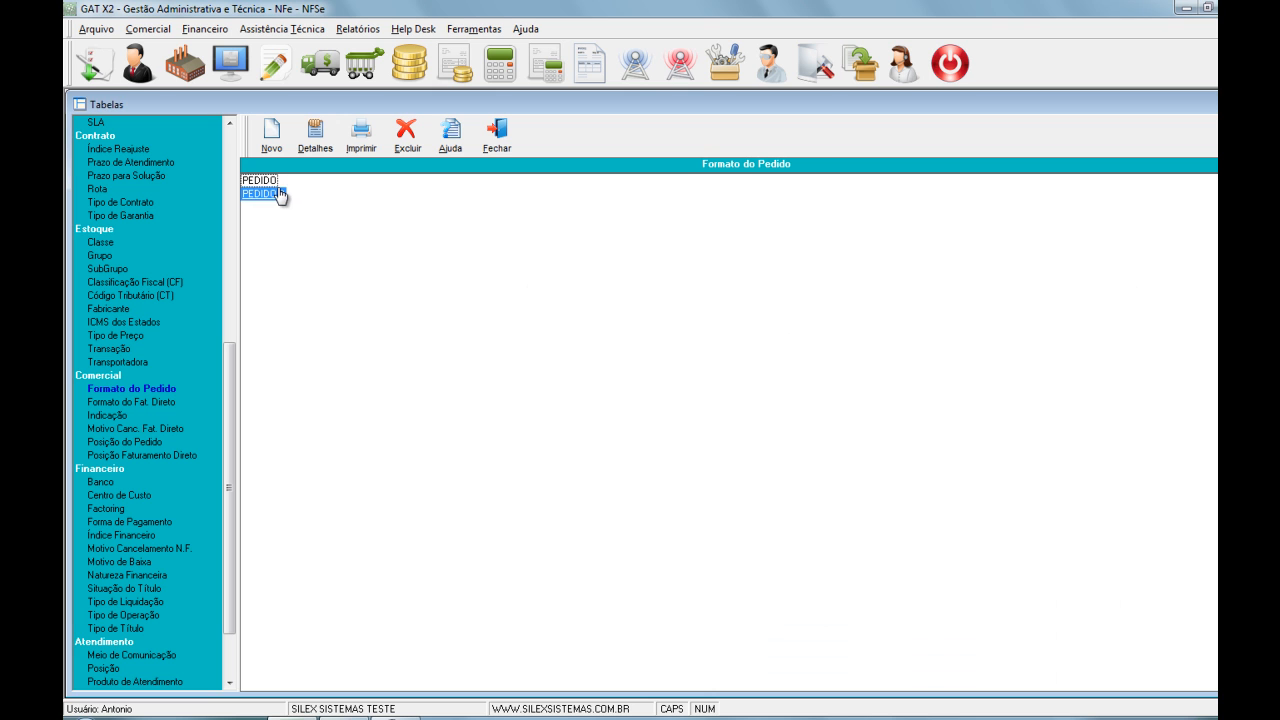
{"action": "left_click", "coordinate": [407, 130]}
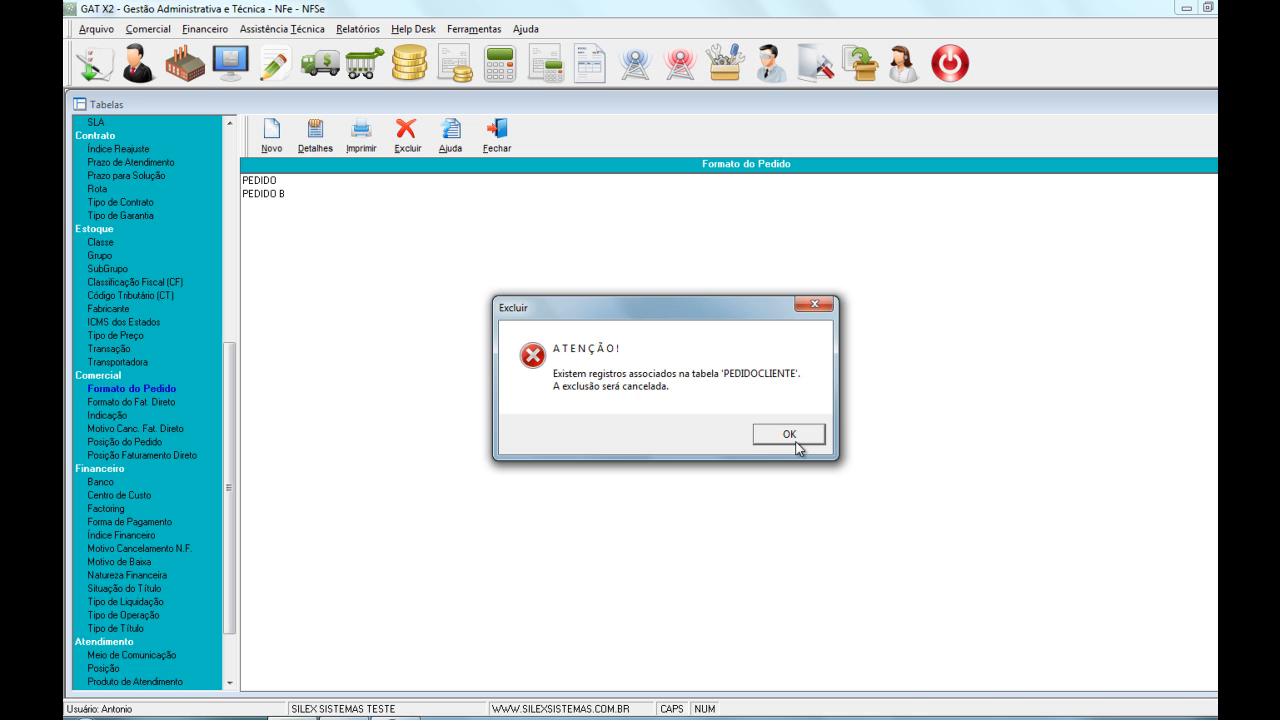
{"action": "left_click", "coordinate": [789, 434]}
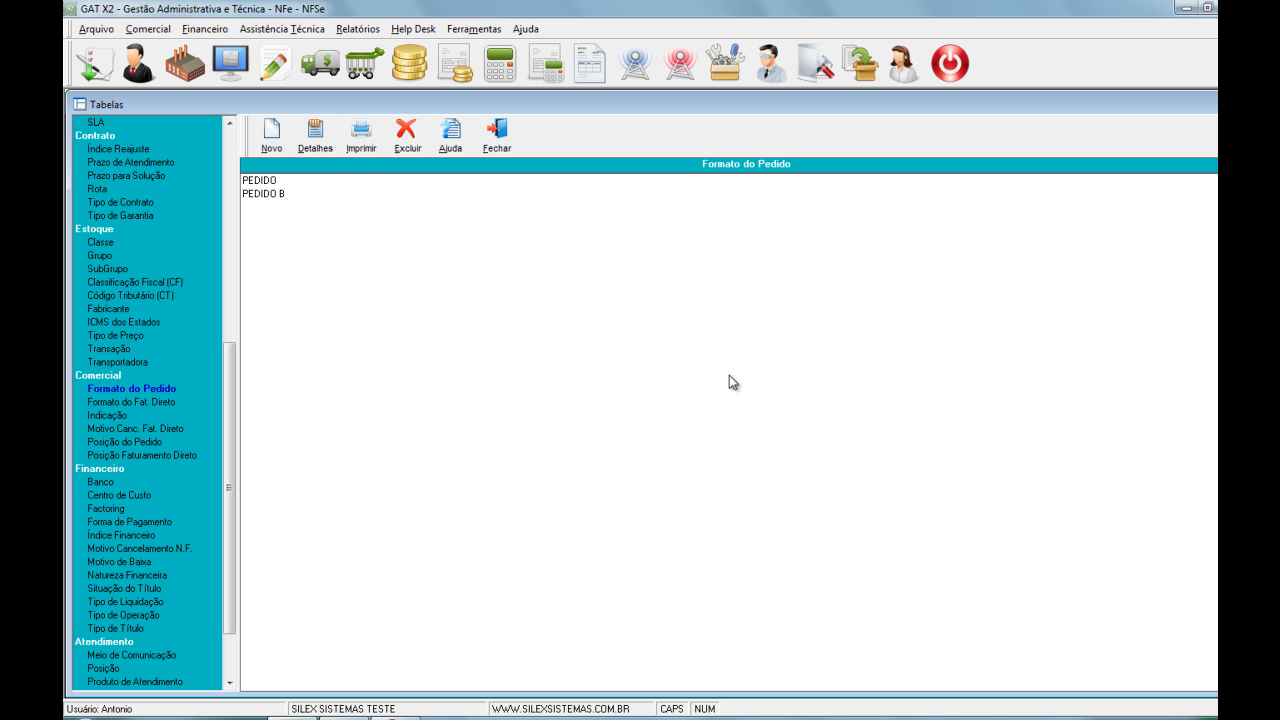
{"action": "double_click", "coordinate": [265, 194]}
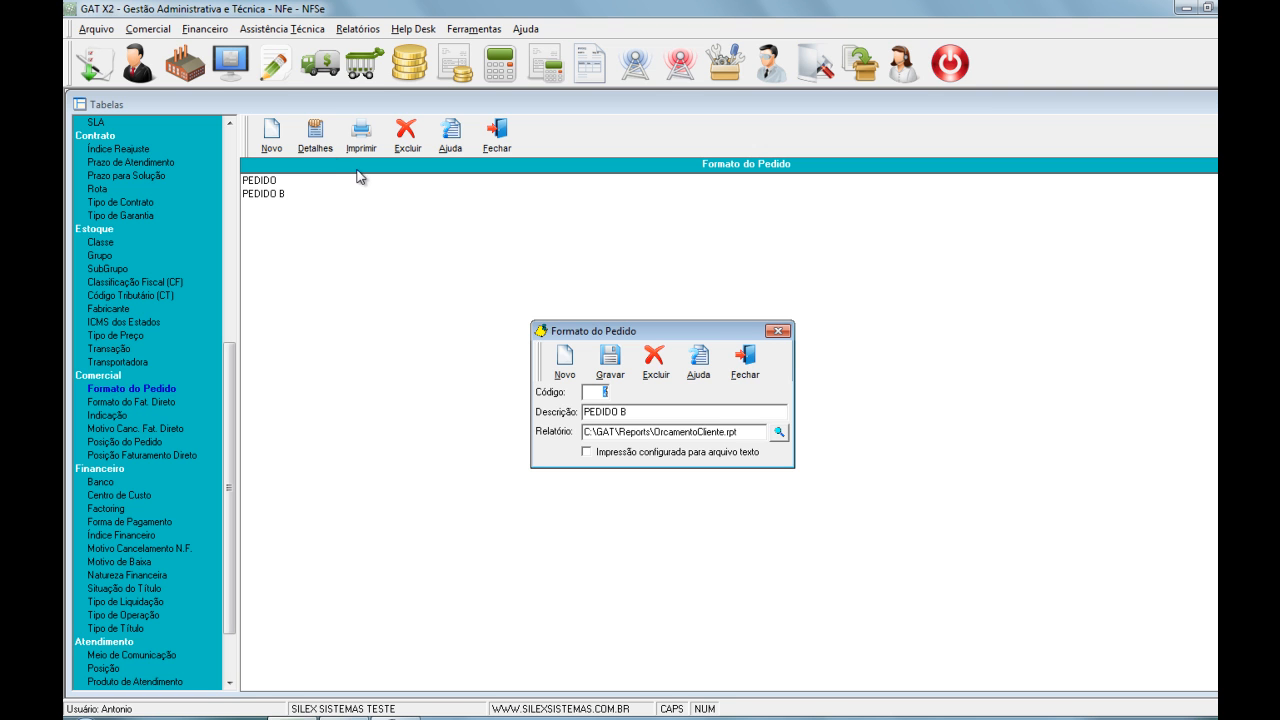
{"action": "left_click", "coordinate": [747, 378]}
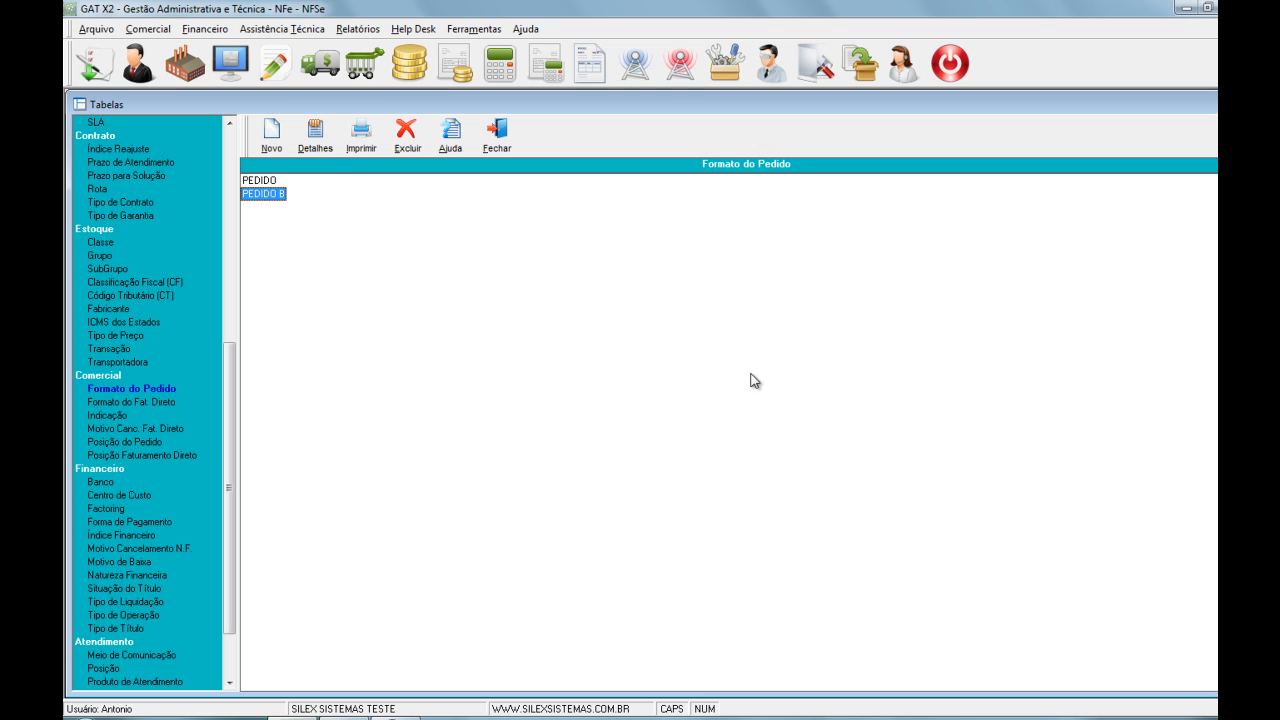
- In the Posição do Pedido table, add Usuario to the ORCAMENTO position's allowed users, remove one other user, and save the record
{"action": "left_click", "coordinate": [131, 441]}
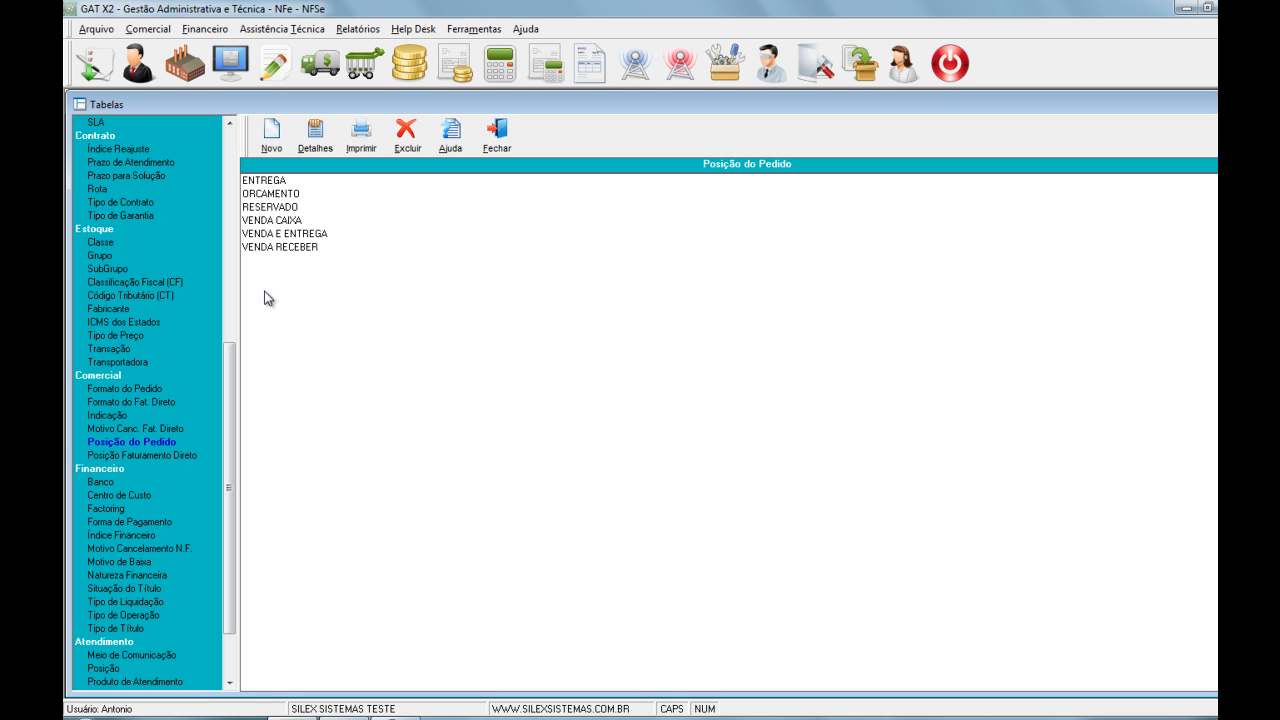
{"action": "double_click", "coordinate": [268, 193]}
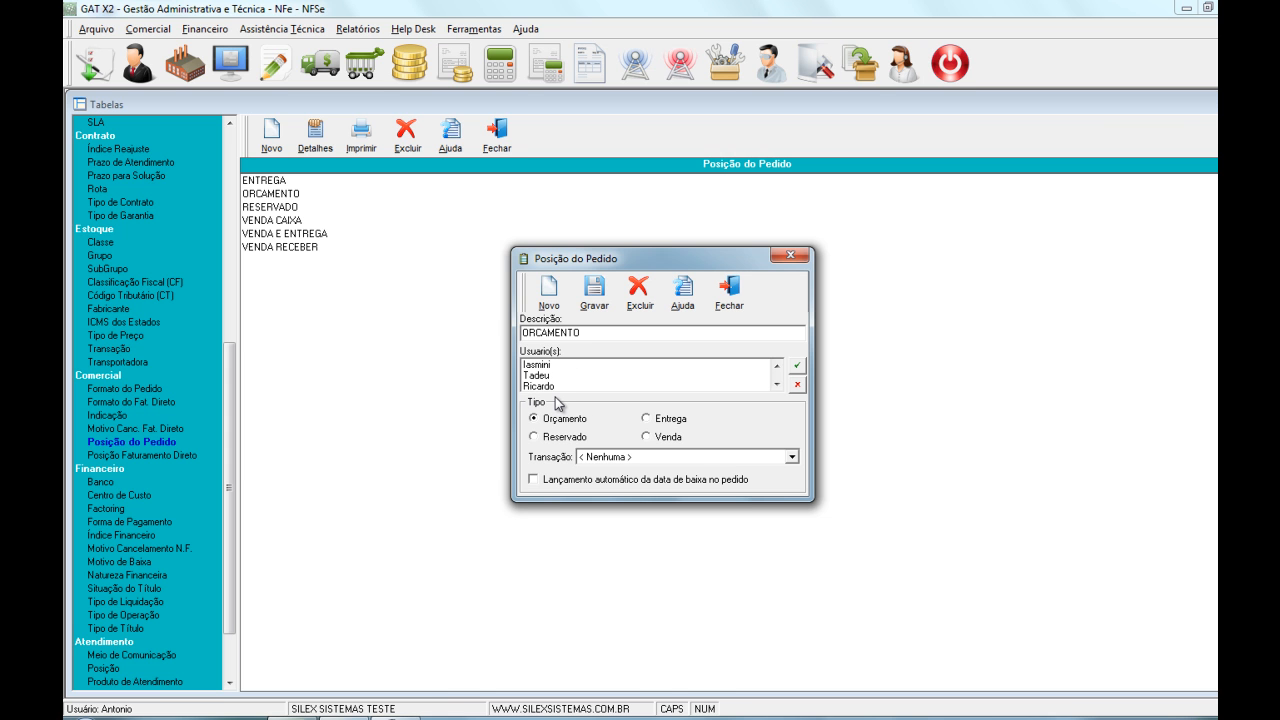
{"action": "left_click", "coordinate": [798, 366]}
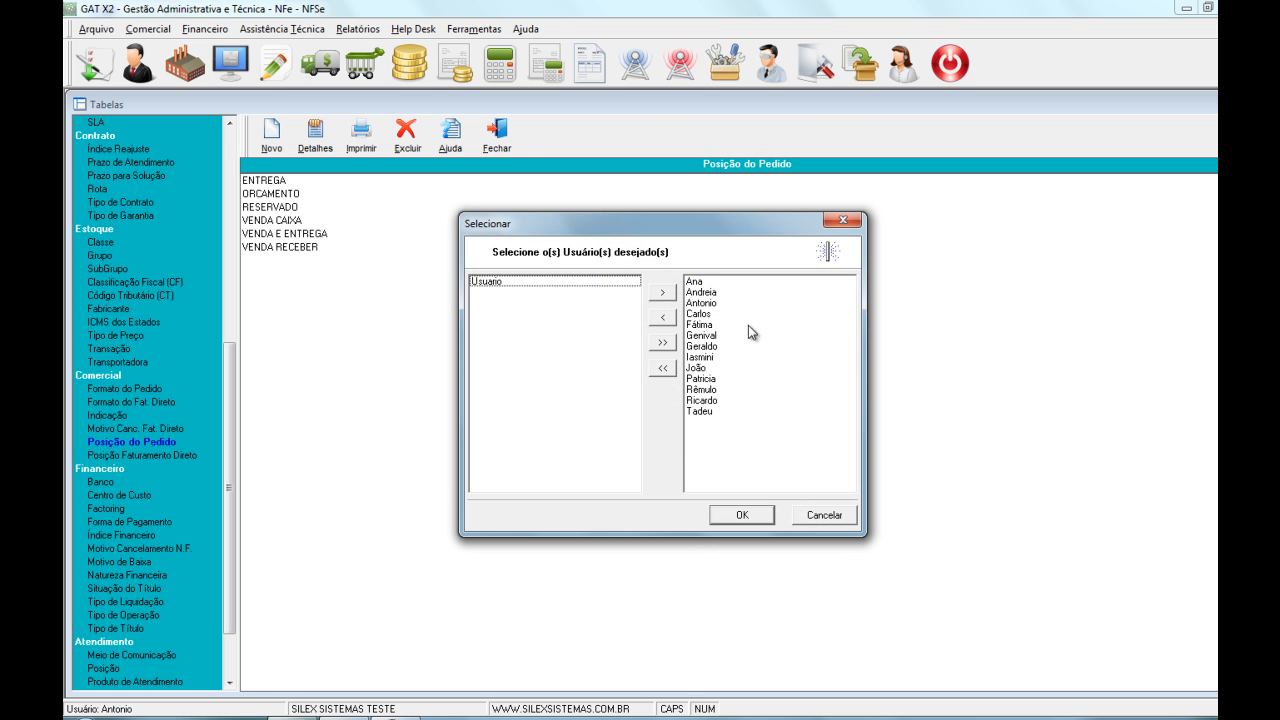
{"action": "double_click", "coordinate": [588, 281]}
{"action": "left_click_drag", "start_coordinate": [700, 367], "coordinate": [580, 383]}
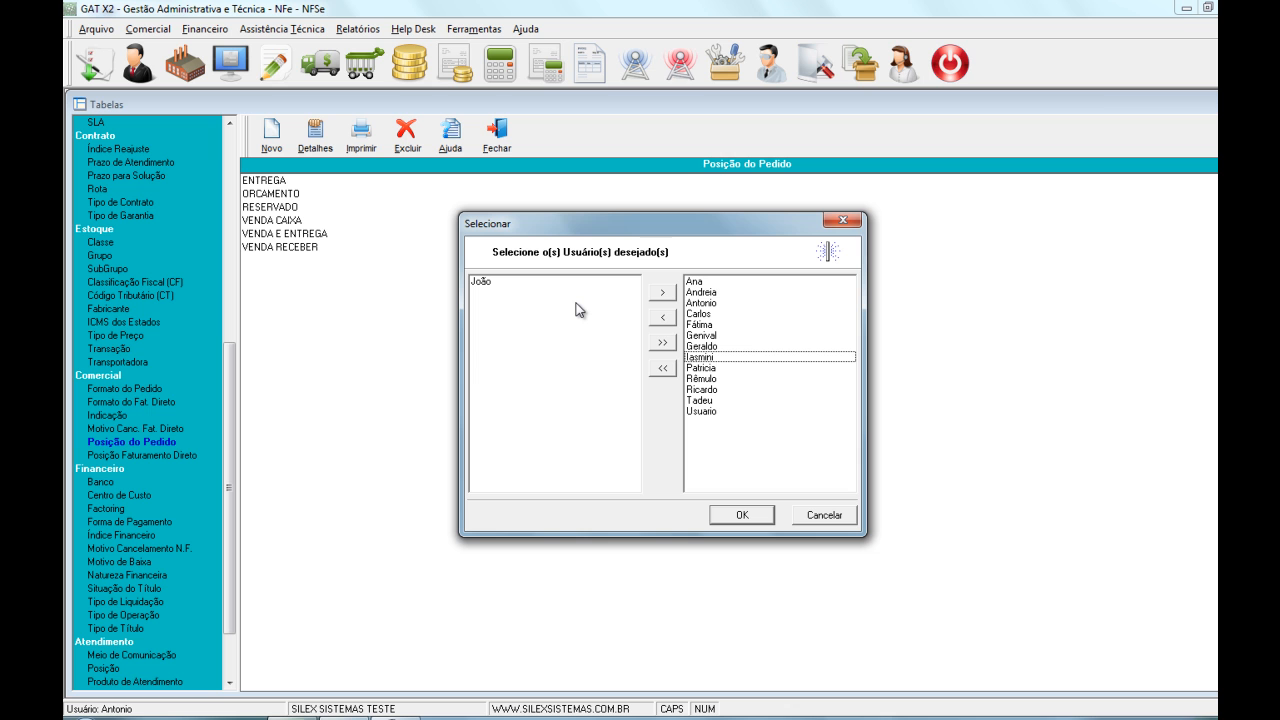
{"action": "left_click", "coordinate": [742, 514]}
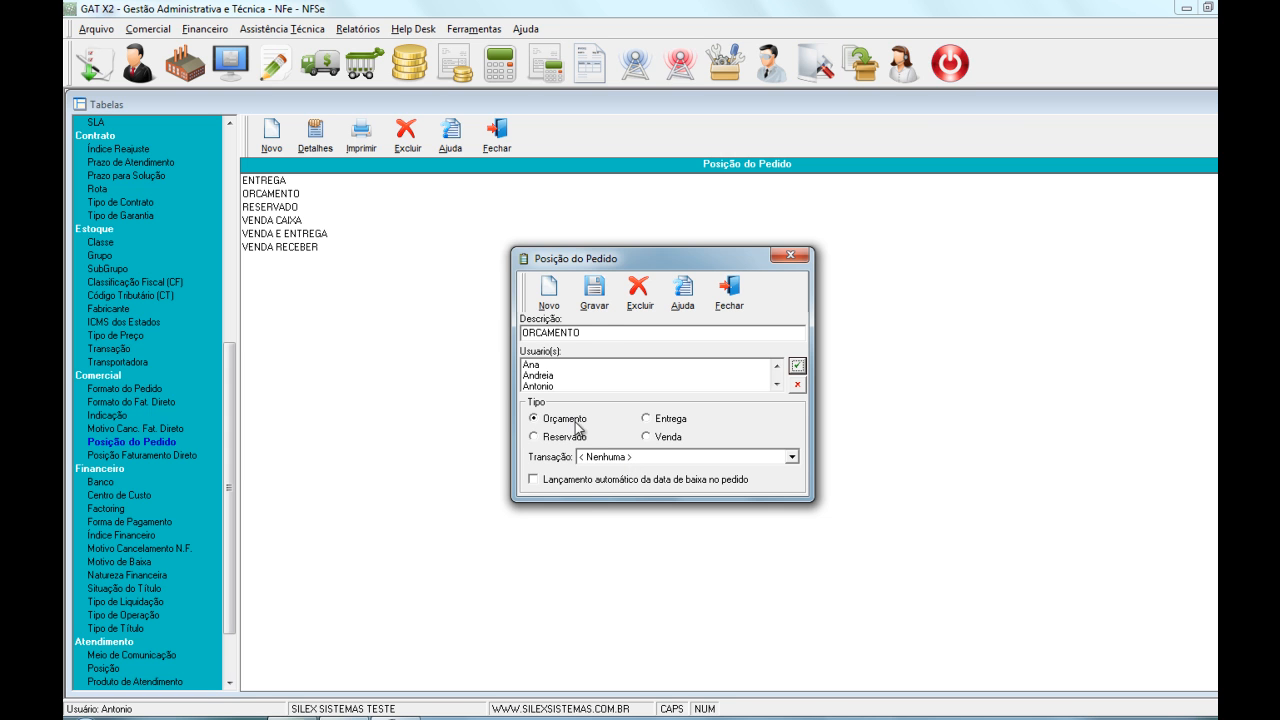
{"action": "left_click", "coordinate": [594, 290]}
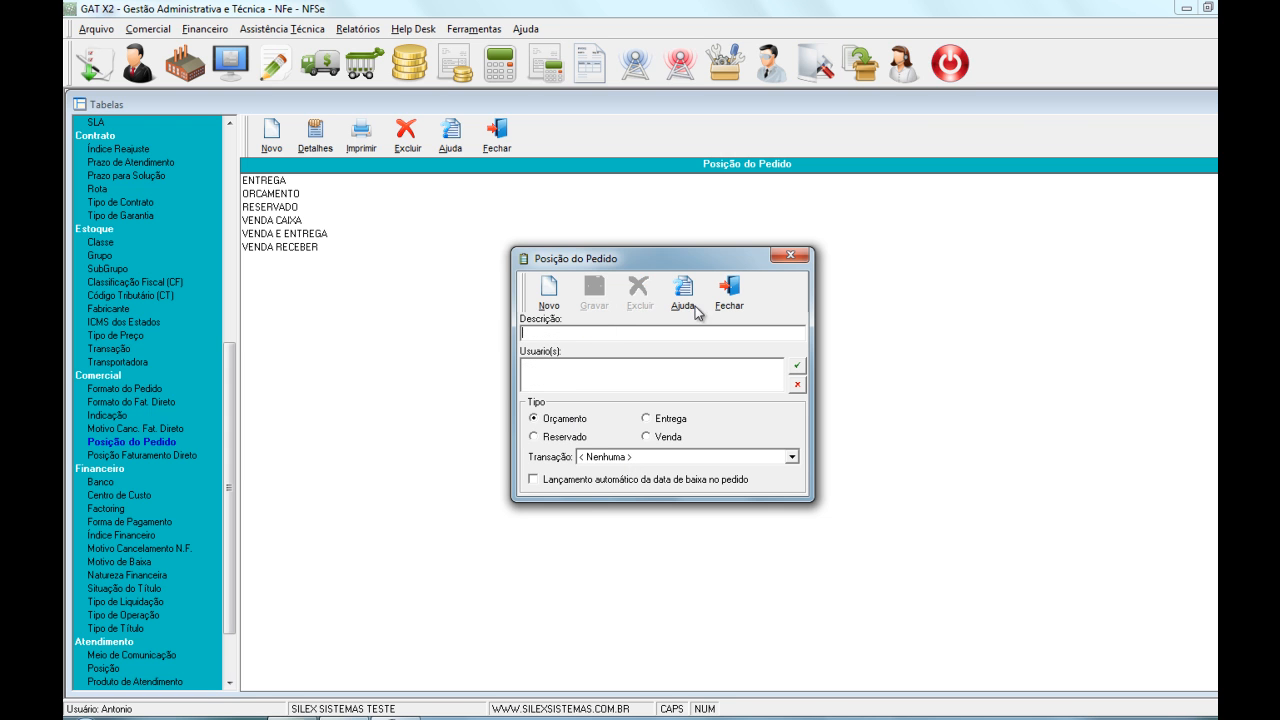
{"action": "left_click", "coordinate": [730, 295]}
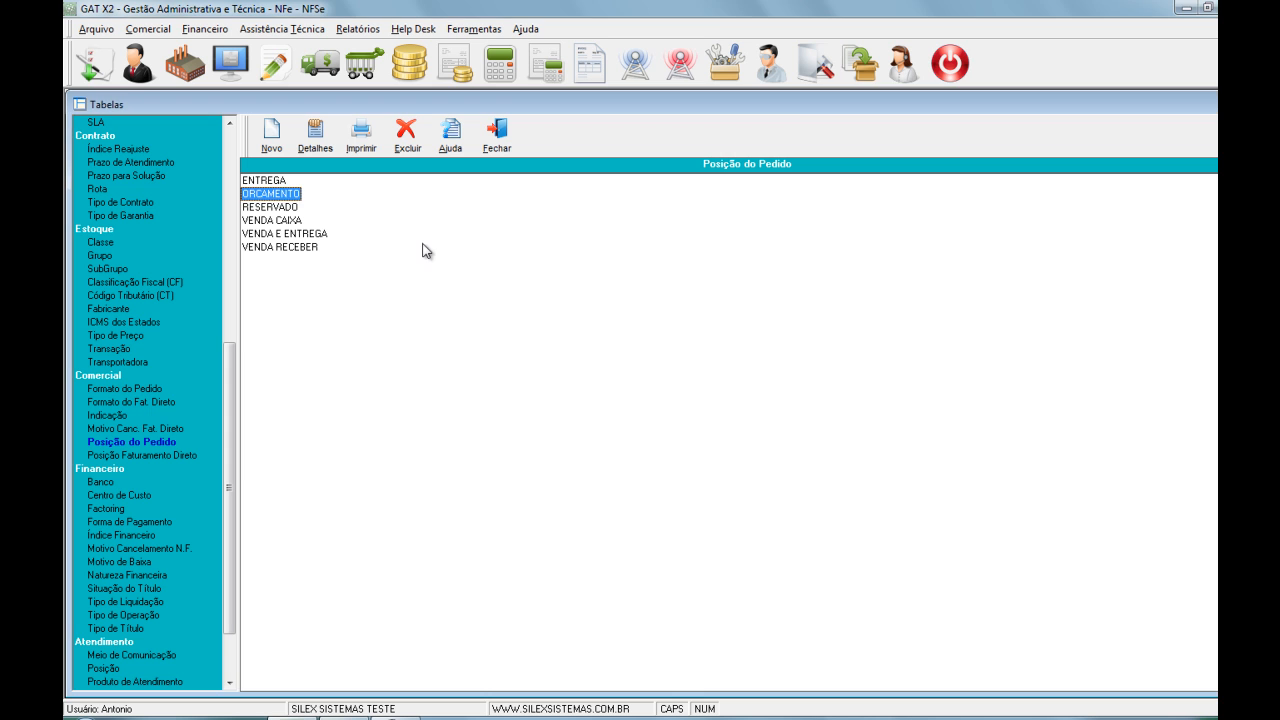
- Check and confirm the allowed users of the VENDA RECEBER order position and save the record
{"action": "double_click", "coordinate": [290, 247]}
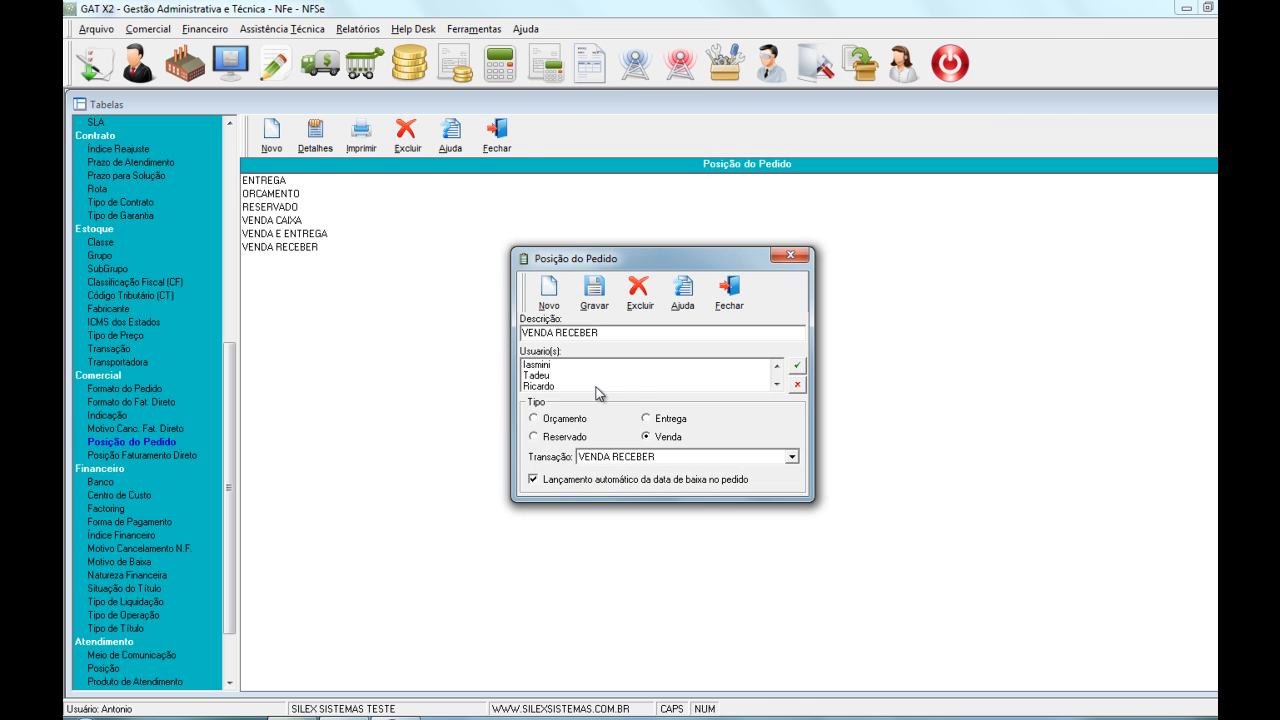
{"action": "left_click", "coordinate": [797, 365]}
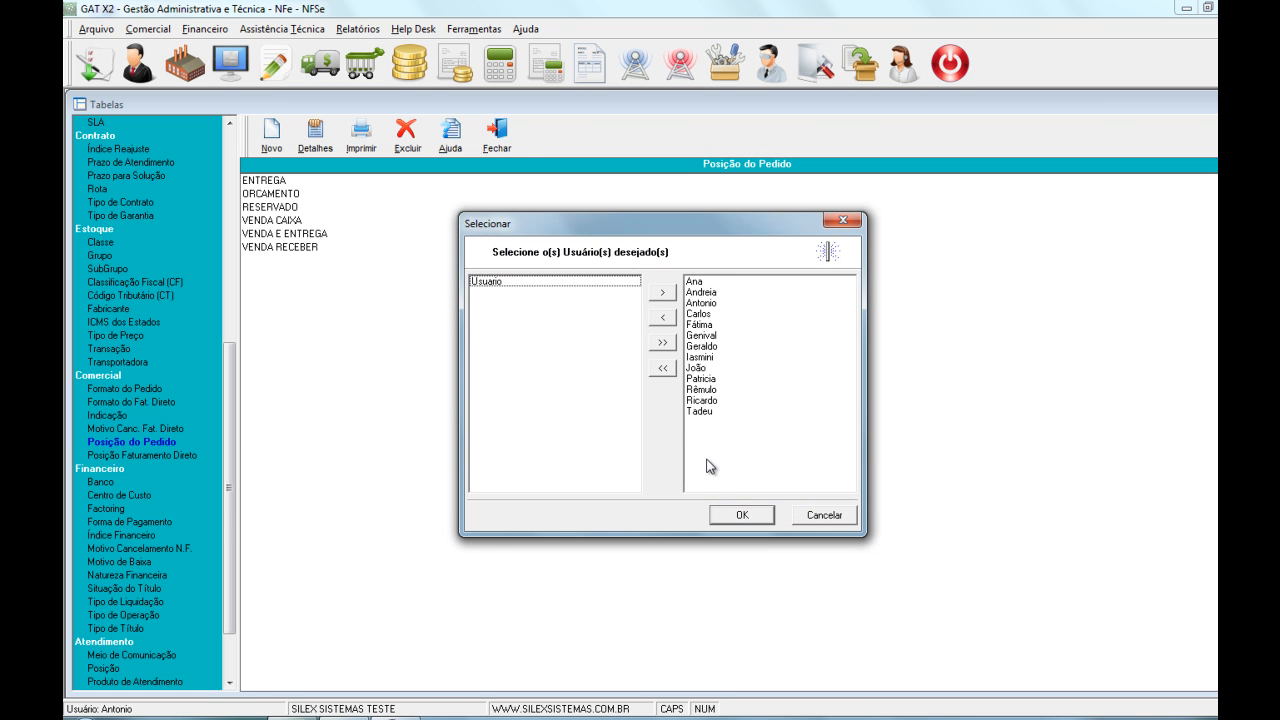
{"action": "left_click", "coordinate": [745, 514]}
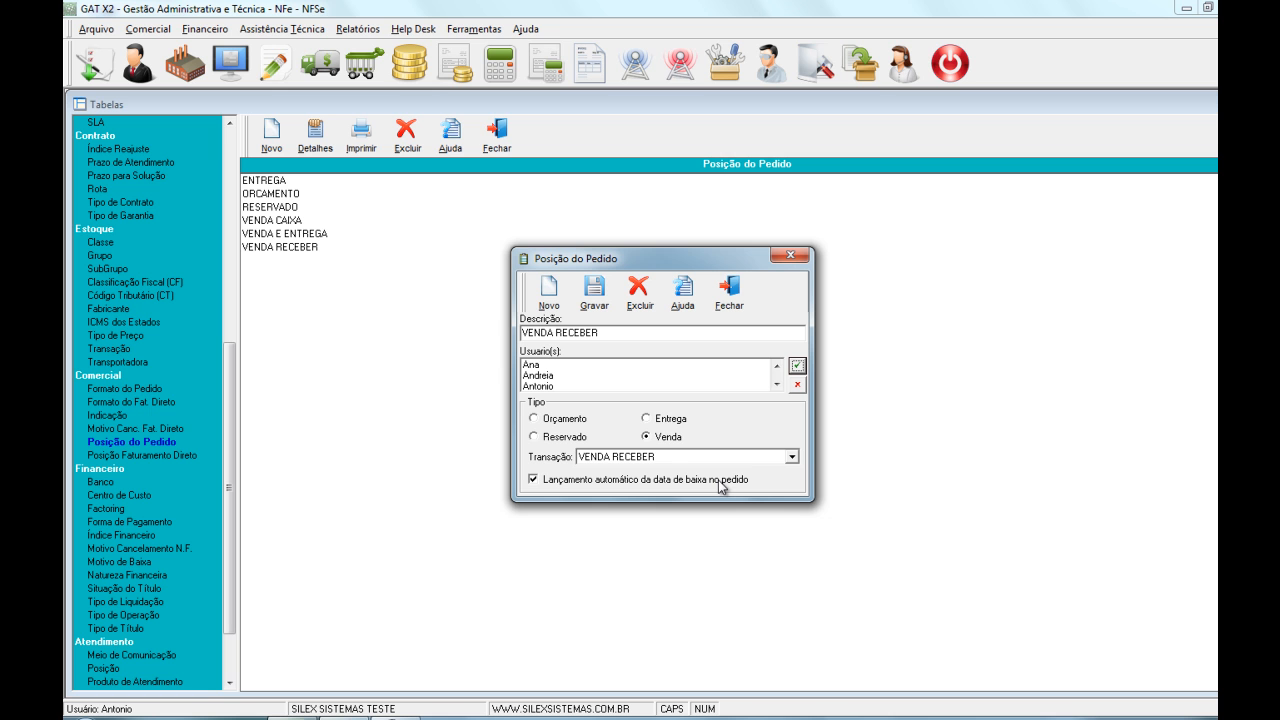
{"action": "left_click", "coordinate": [594, 292]}
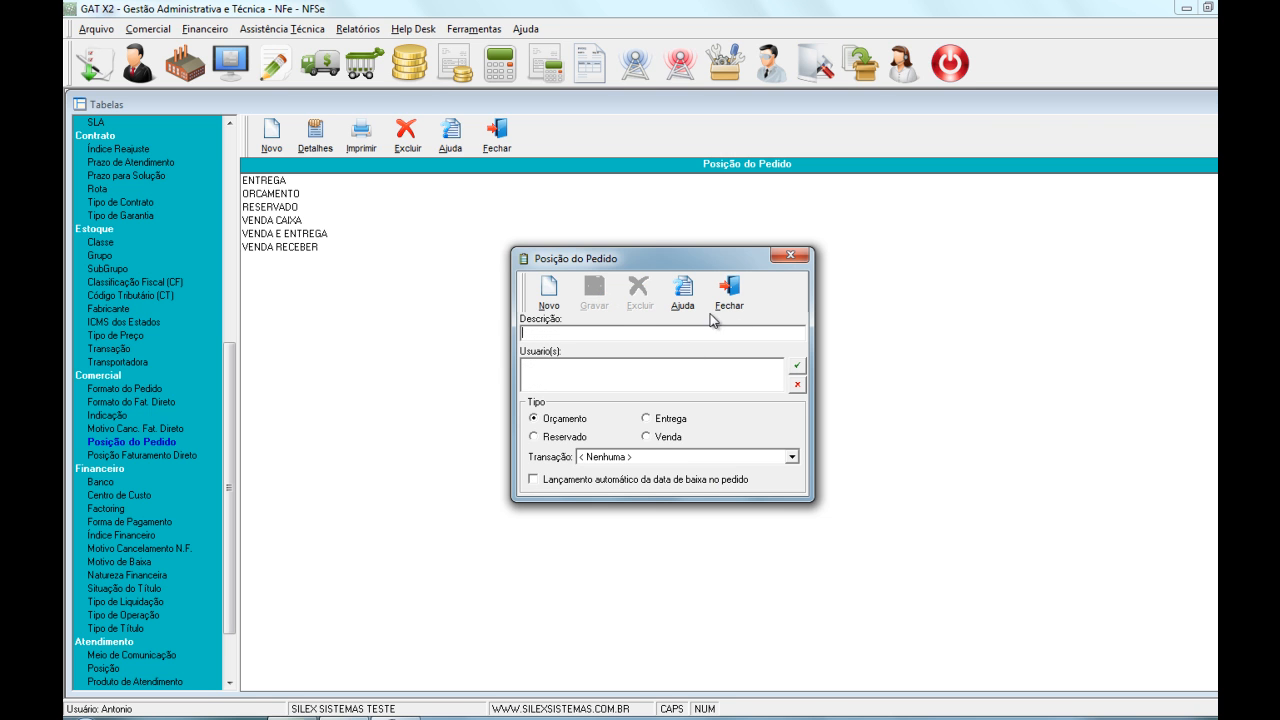
{"action": "left_click", "coordinate": [727, 290]}
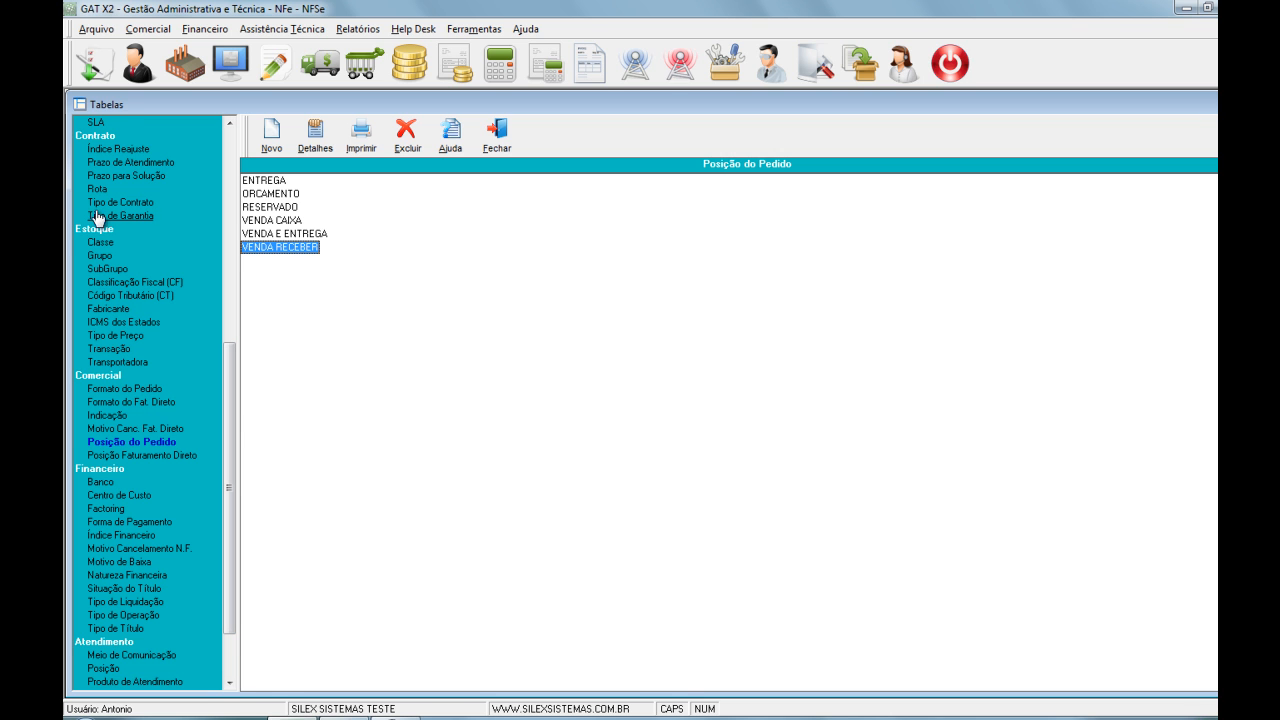
- Create a Transação record named VENDA DENTRO DO ESTADO with invoice operation nature VENDA, form Saída and CFOP Produto 5.102
{"action": "left_click", "coordinate": [113, 349]}
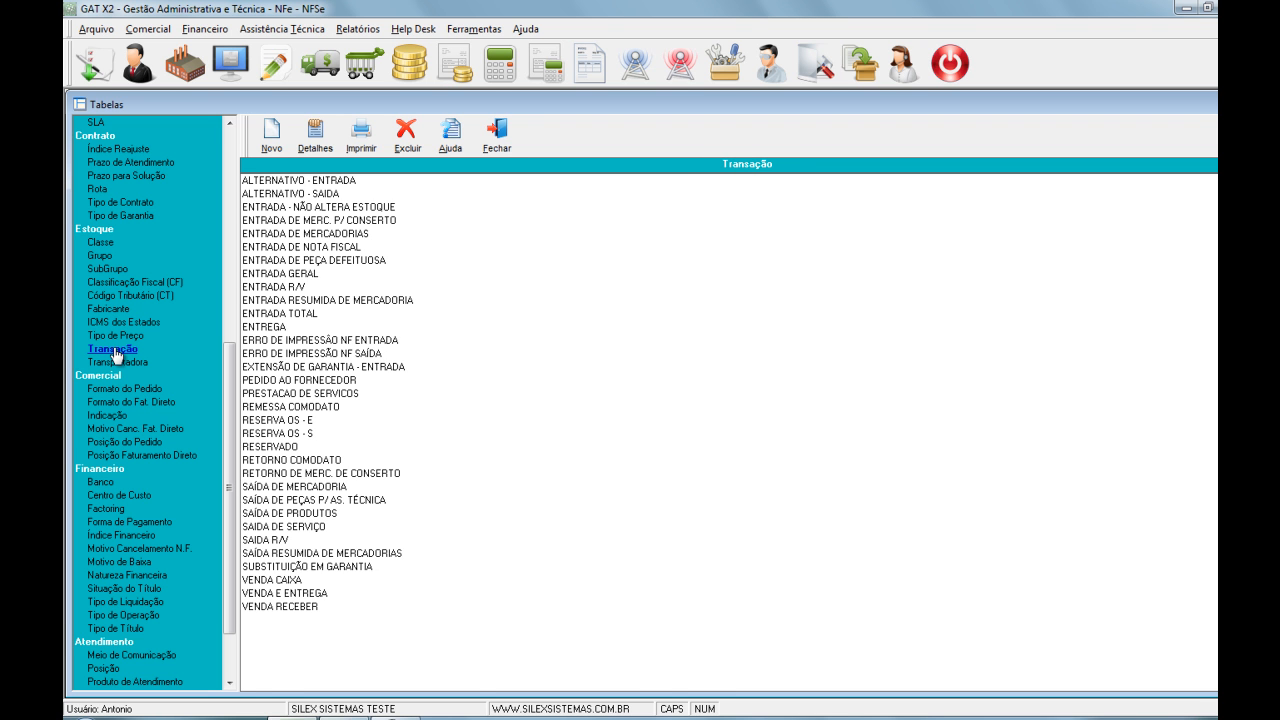
{"action": "left_click", "coordinate": [271, 135]}
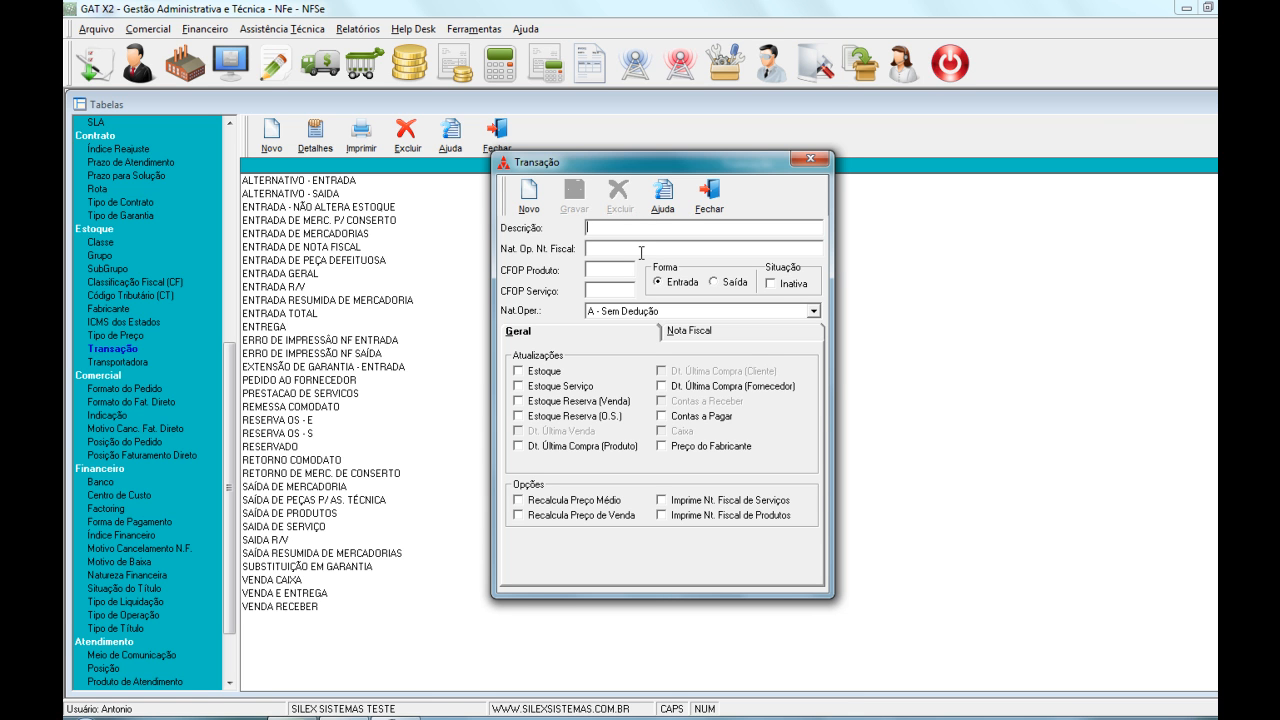
{"action": "type", "text": "VENDA DENTRO DO ESTADO"}
{"action": "key", "text": "Tab"}
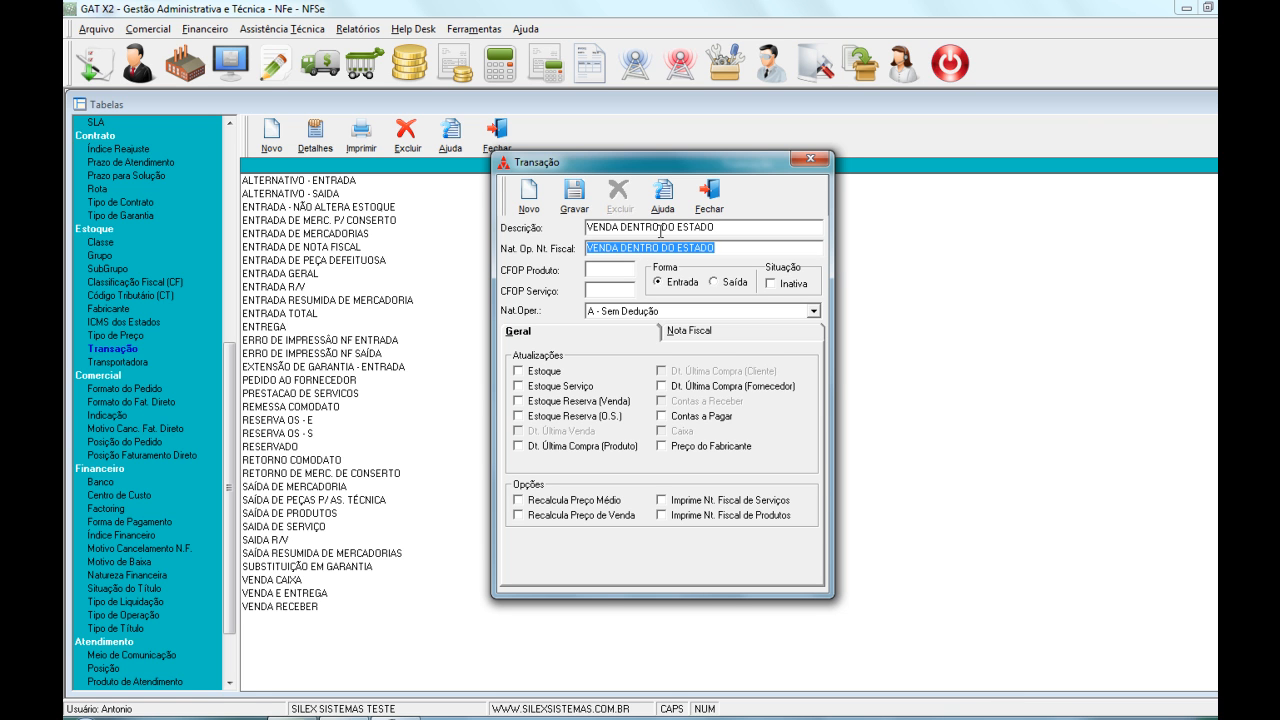
{"action": "type", "text": "VENDA"}
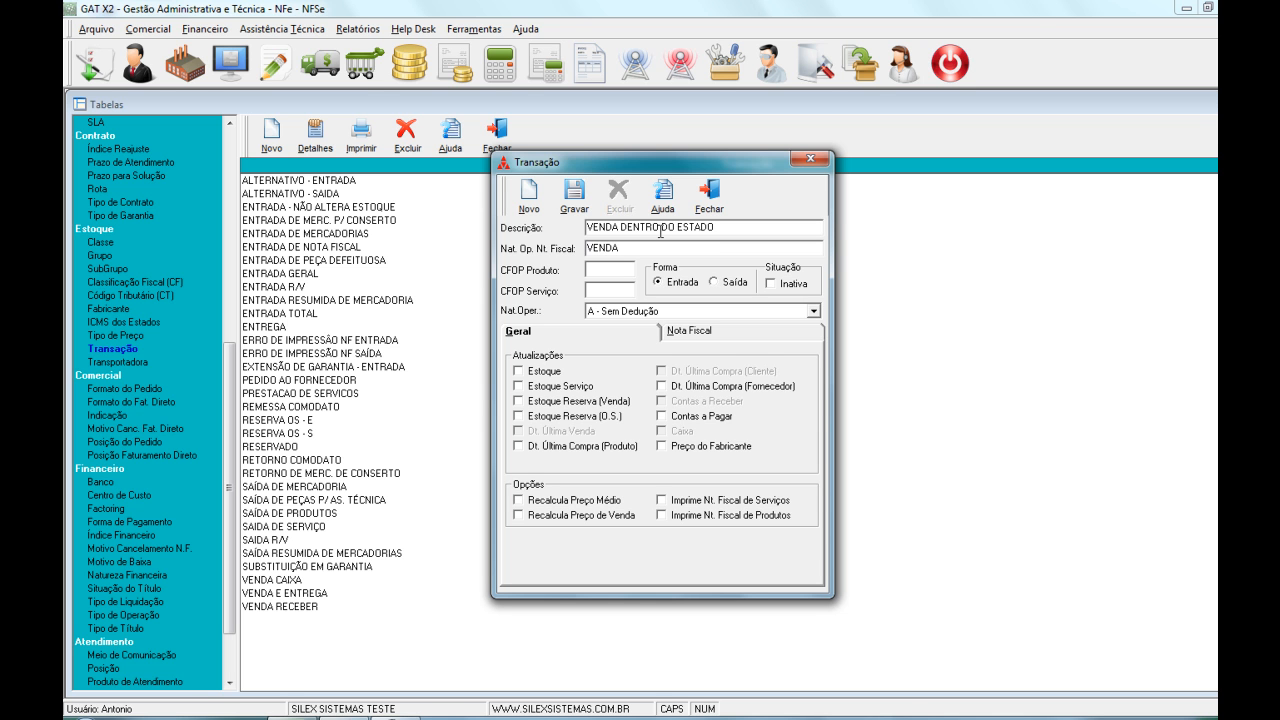
{"action": "left_click", "coordinate": [720, 282]}
{"action": "left_click", "coordinate": [621, 269]}
{"action": "type", "text": "5.102"}
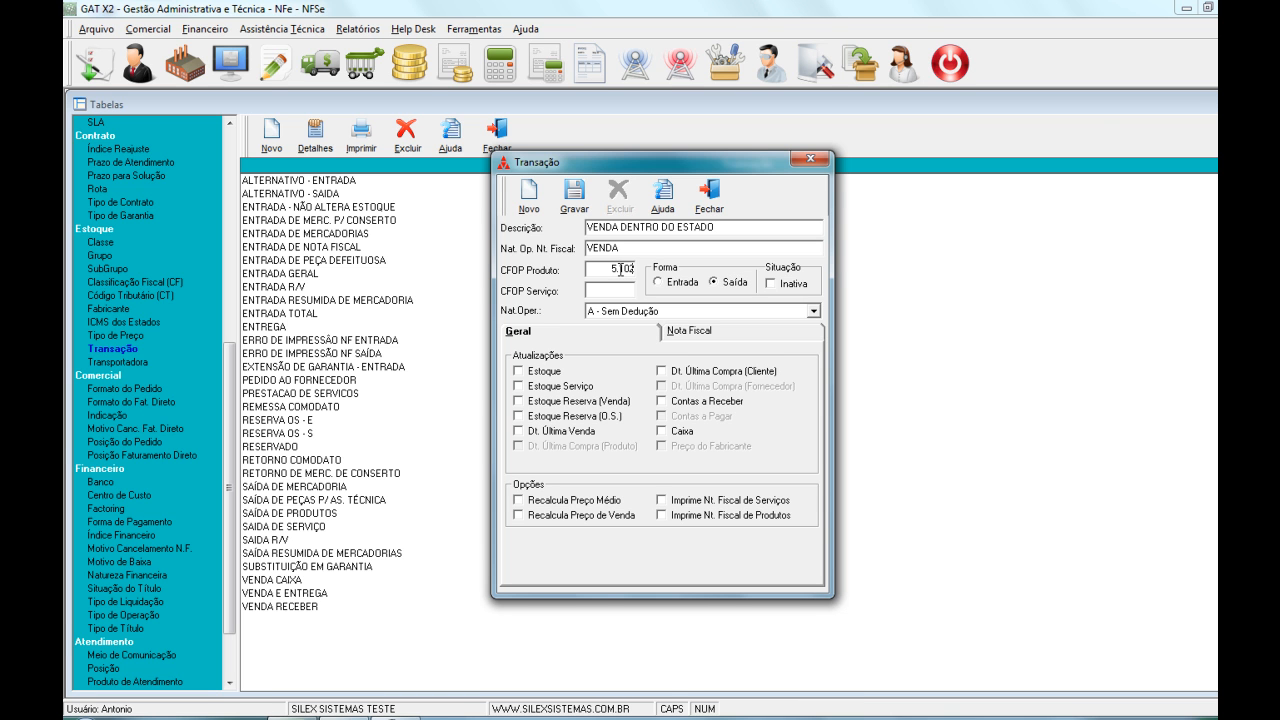
- Enable the updates Estoque, Contas a Receber, Dt. Última Venda and Dt. Última Compra (Cliente) for the new transaction
{"action": "left_click", "coordinate": [543, 373]}
{"action": "left_click", "coordinate": [678, 403]}
{"action": "left_click", "coordinate": [518, 432]}
{"action": "left_click", "coordinate": [678, 373]}
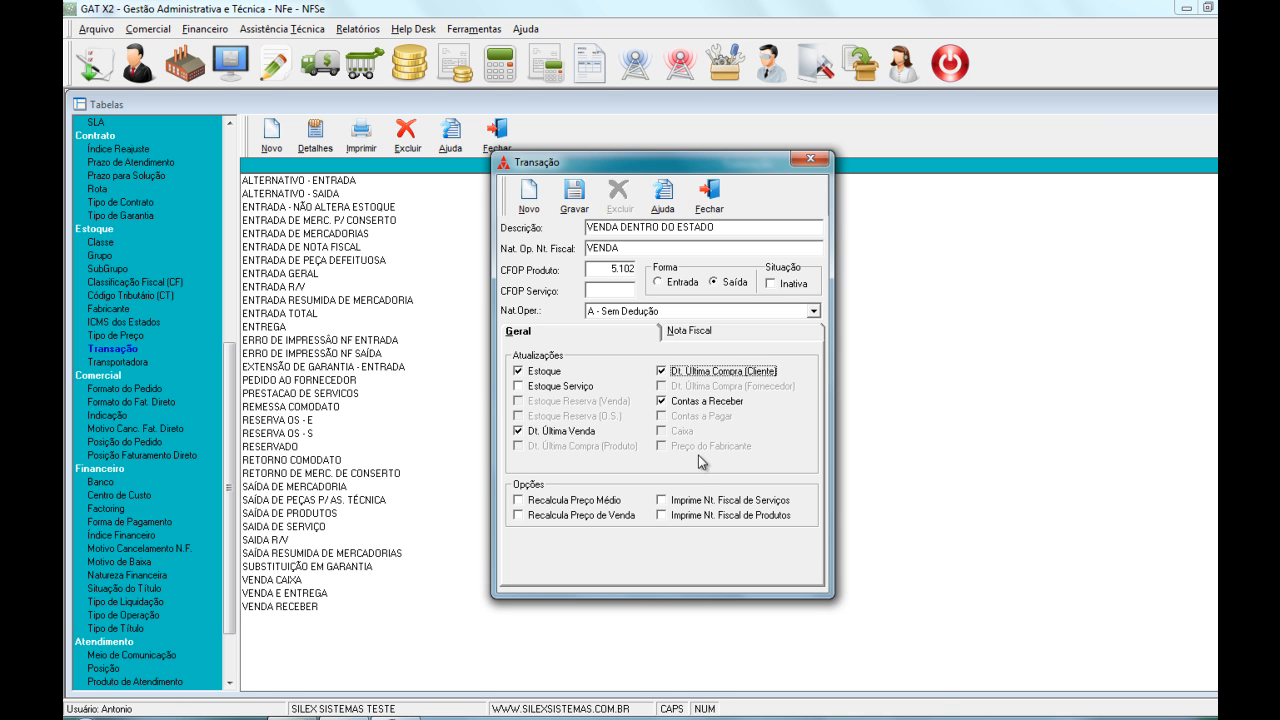
- Enable the options Imprime Nt. Fiscal de Produtos and Recalcula Preço Médio, leaving Recalcula Preço de Venda off
{"action": "left_click", "coordinate": [661, 515]}
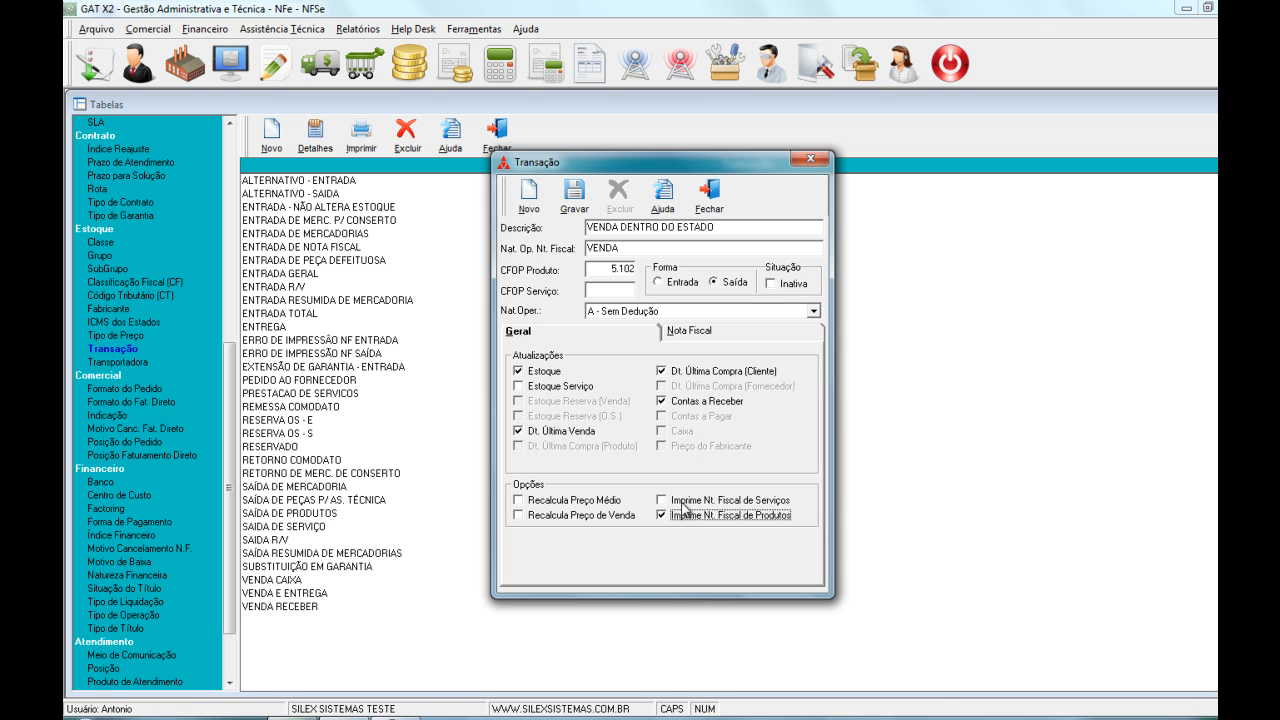
{"action": "left_click", "coordinate": [606, 502]}
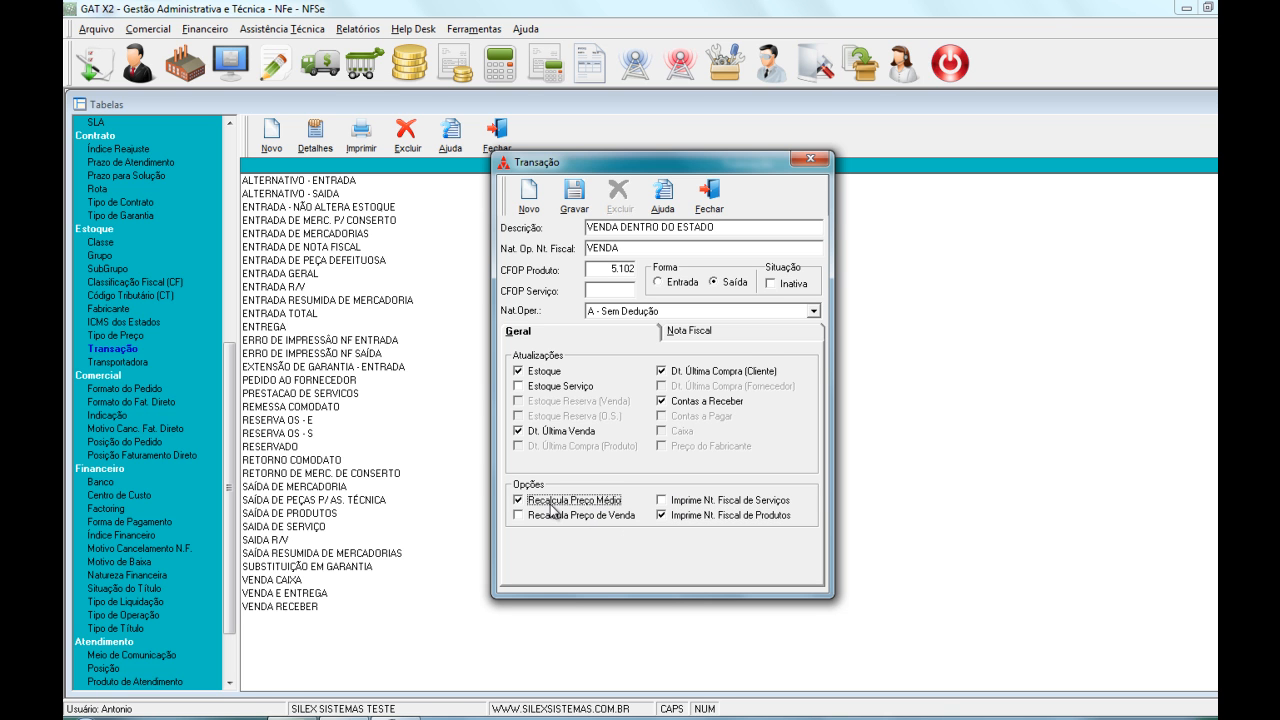
{"action": "left_click", "coordinate": [589, 515]}
{"action": "left_click", "coordinate": [590, 516]}
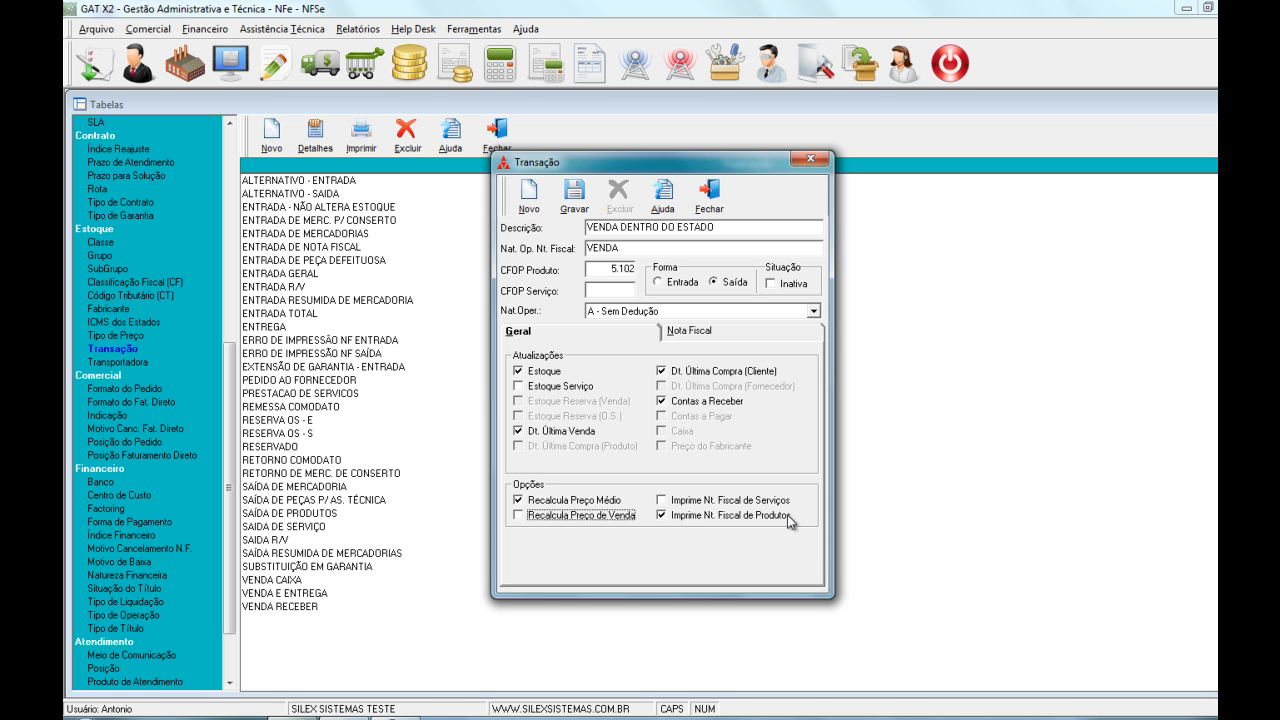
- Enter MENSAGEM PADRAO. as the transaction's Nota Fiscal observation, then save the record and close its form
{"action": "left_click", "coordinate": [692, 336]}
{"action": "left_click", "coordinate": [618, 370]}
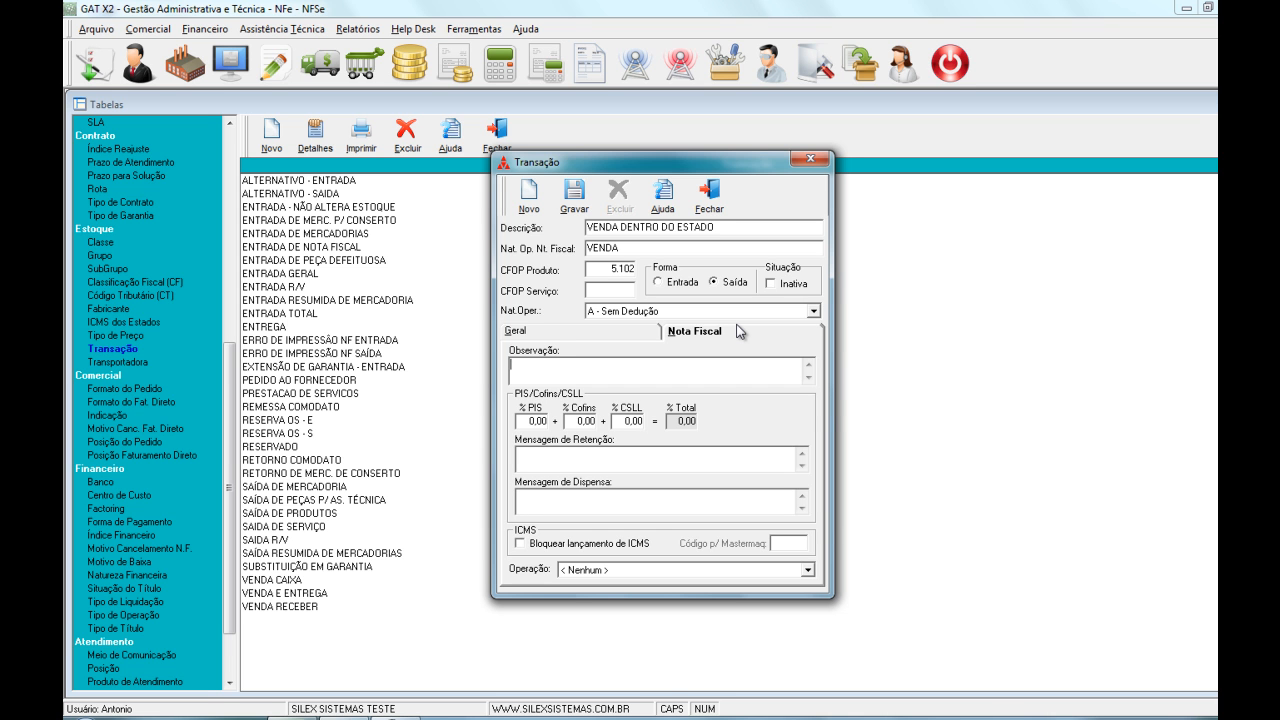
{"action": "type", "text": "MENSAGEM PADRAO."}
{"action": "left_click", "coordinate": [573, 203]}
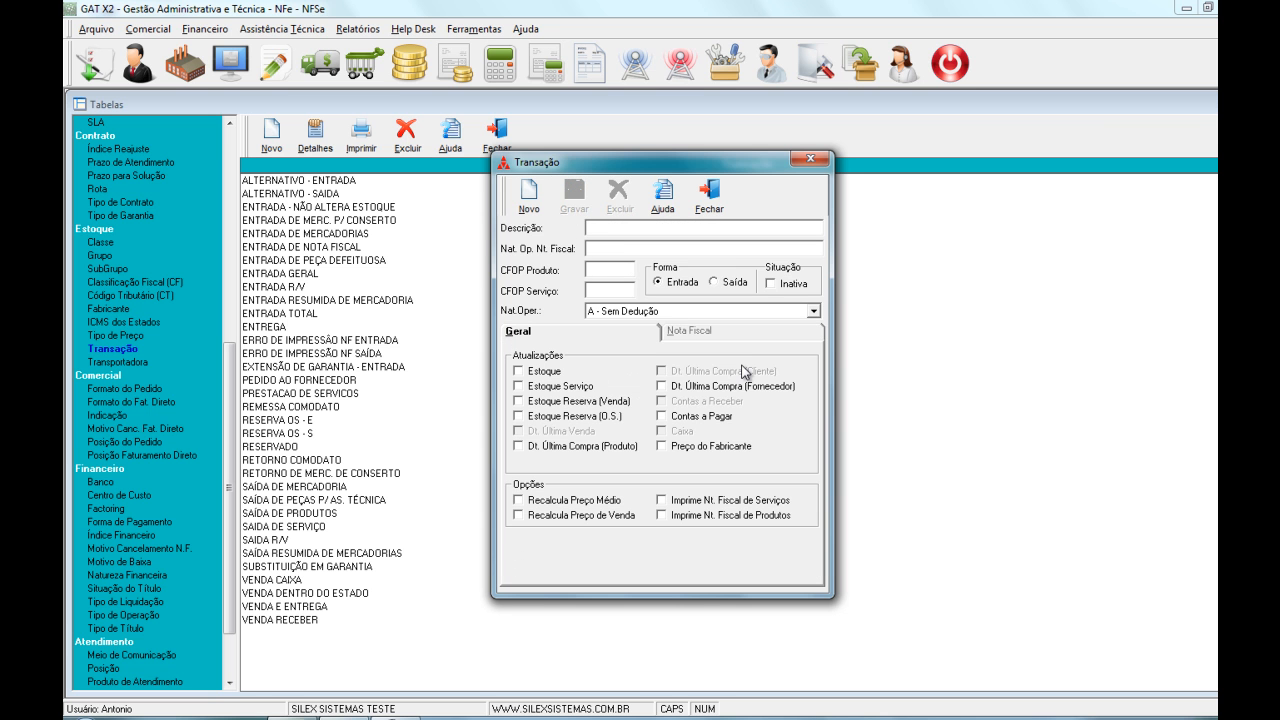
{"action": "left_click", "coordinate": [710, 195]}
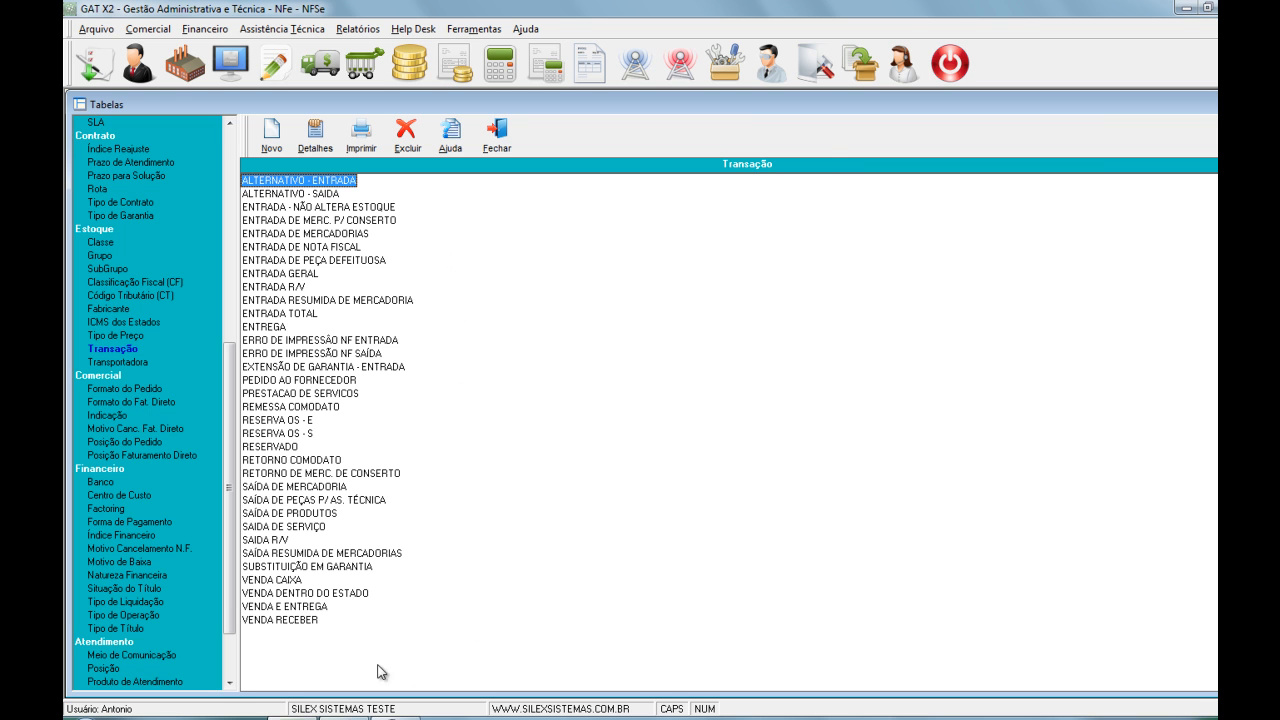
- Check the details of the VENDA RECEBER transaction and close the record
{"action": "left_click", "coordinate": [294, 620]}
{"action": "double_click", "coordinate": [294, 620]}
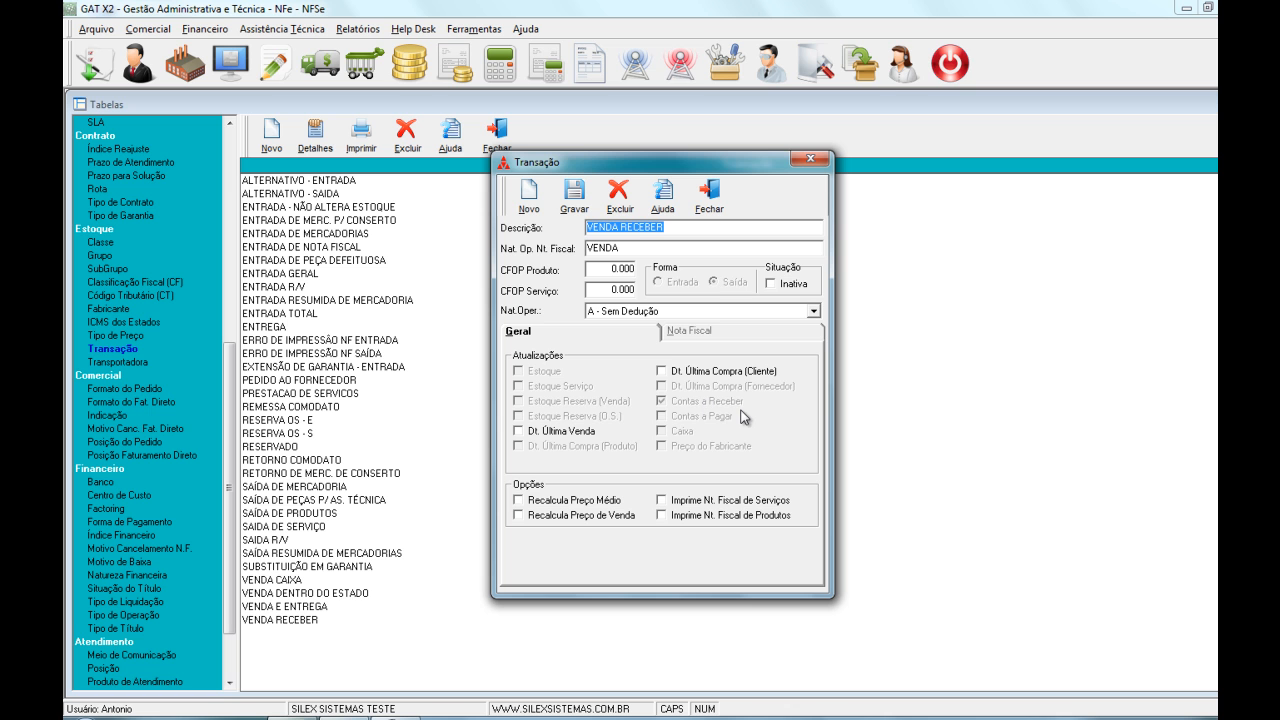
{"action": "left_click", "coordinate": [713, 211]}
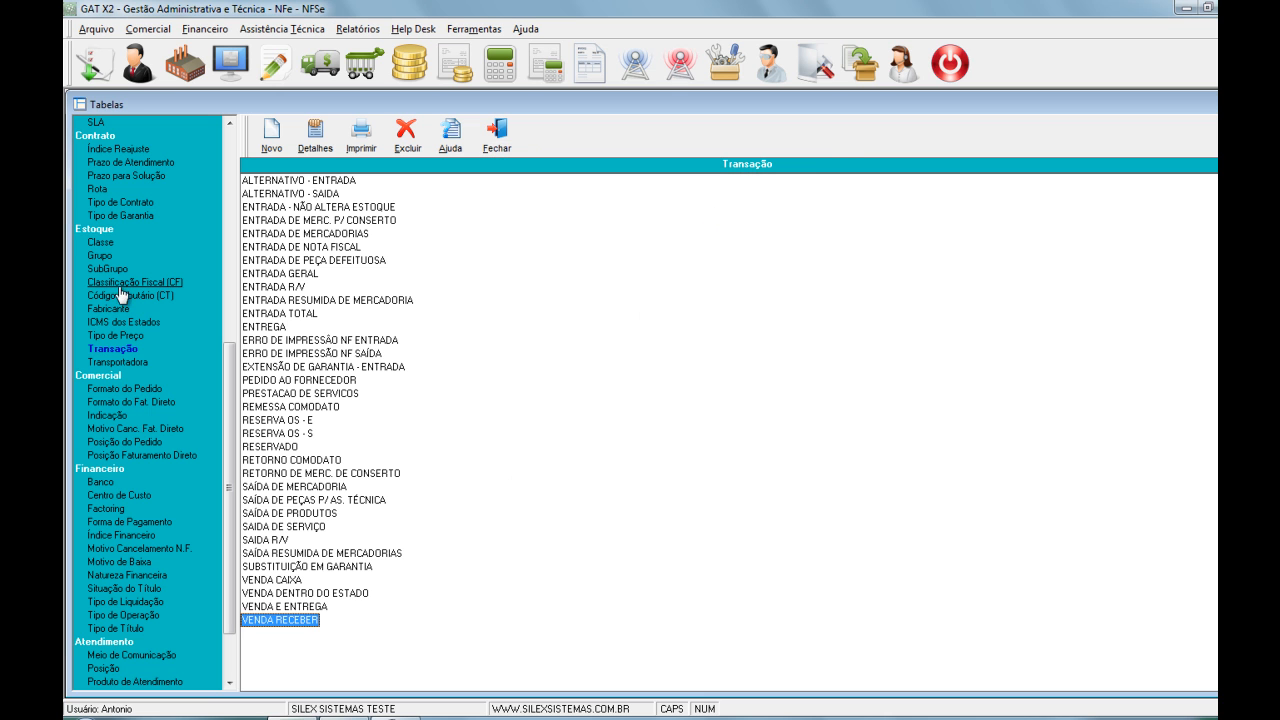
- Set the transaction of the VENDA RECEBER order position to VENDA DENTRO DO ESTADO, save it, and close the tables window
{"action": "scroll", "coordinate": [218, 345], "scroll_direction": "up", "scroll_amount": 2}
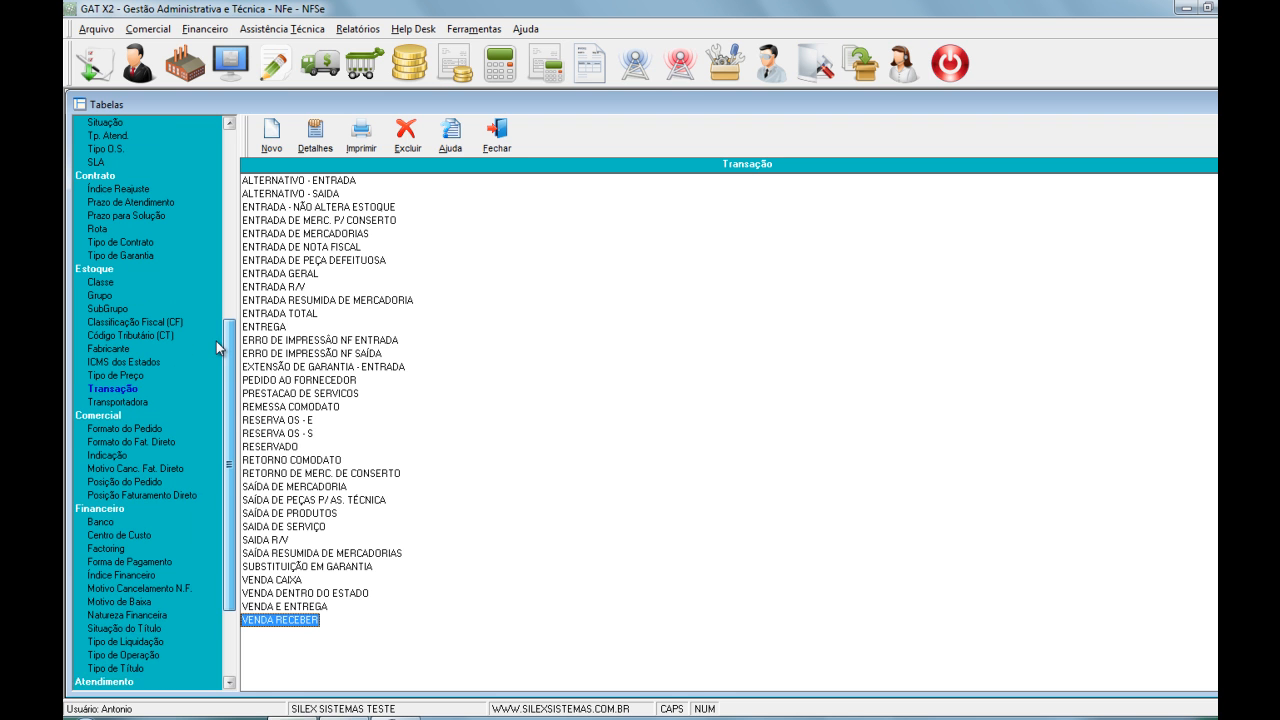
{"action": "left_click", "coordinate": [126, 496]}
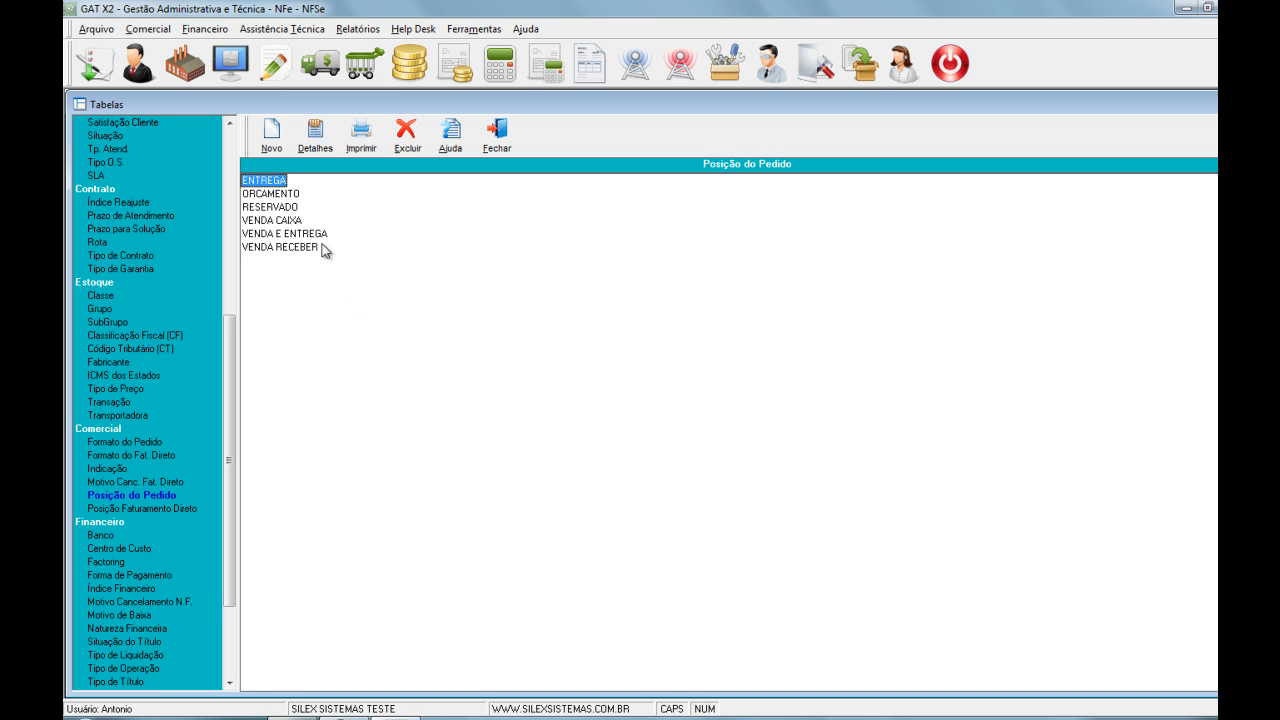
{"action": "double_click", "coordinate": [285, 250]}
{"action": "left_click", "coordinate": [740, 461]}
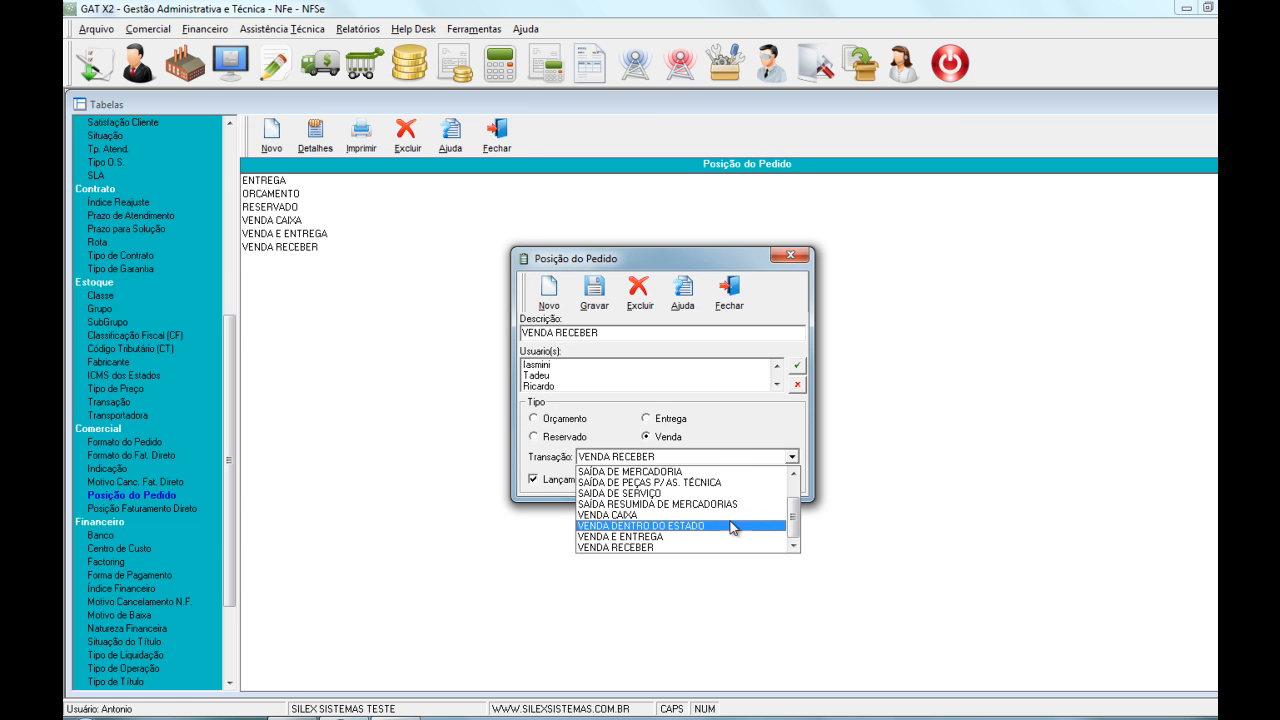
{"action": "left_click", "coordinate": [708, 526]}
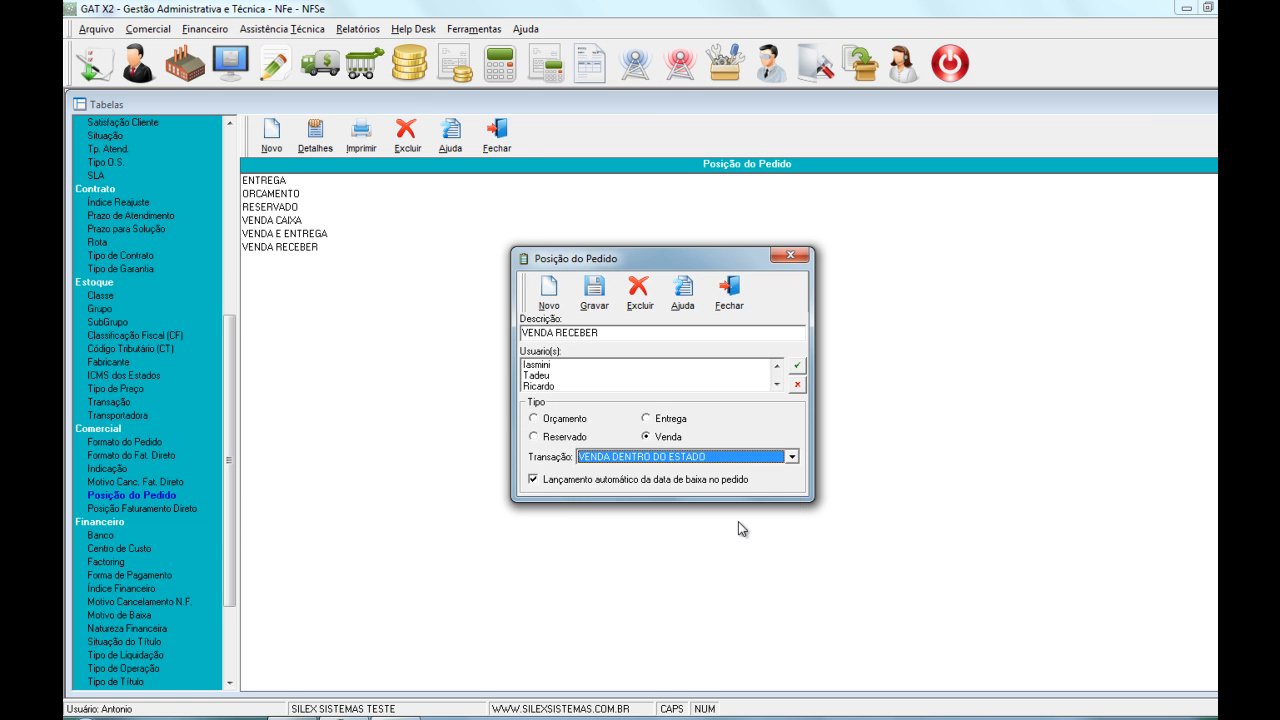
{"action": "left_click", "coordinate": [613, 289]}
{"action": "left_click", "coordinate": [717, 308]}
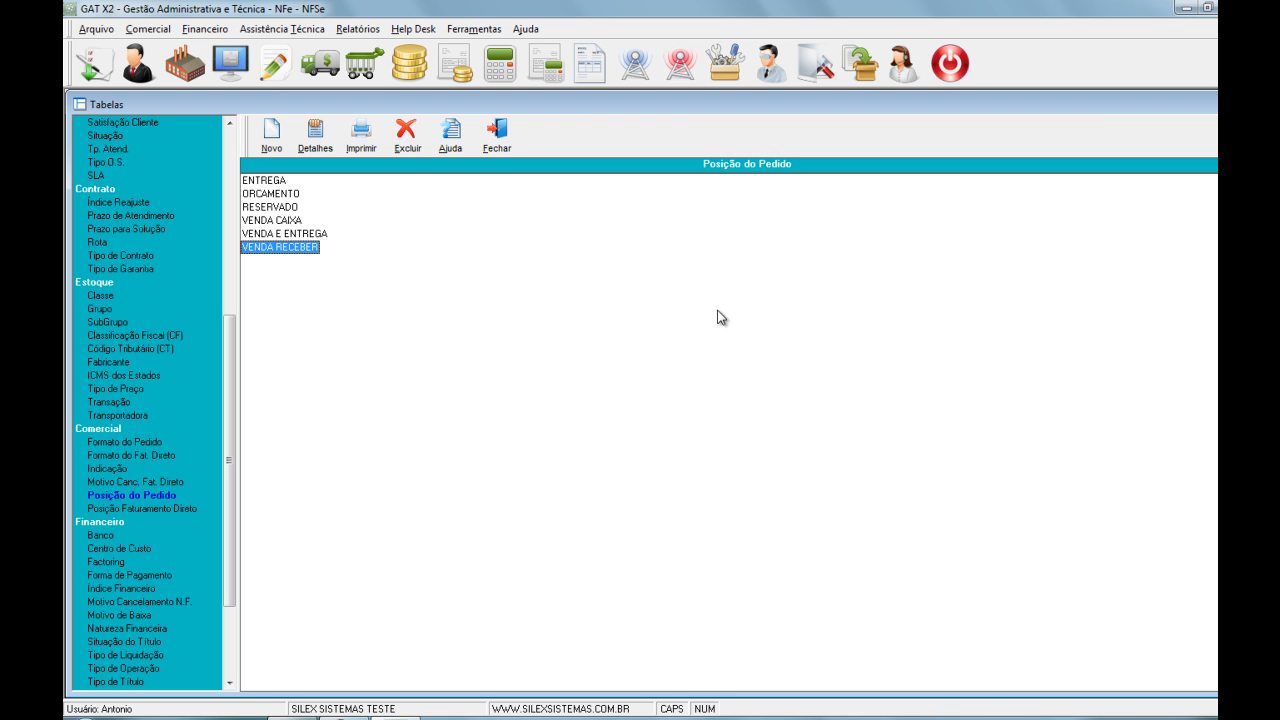
{"action": "left_click", "coordinate": [499, 139]}
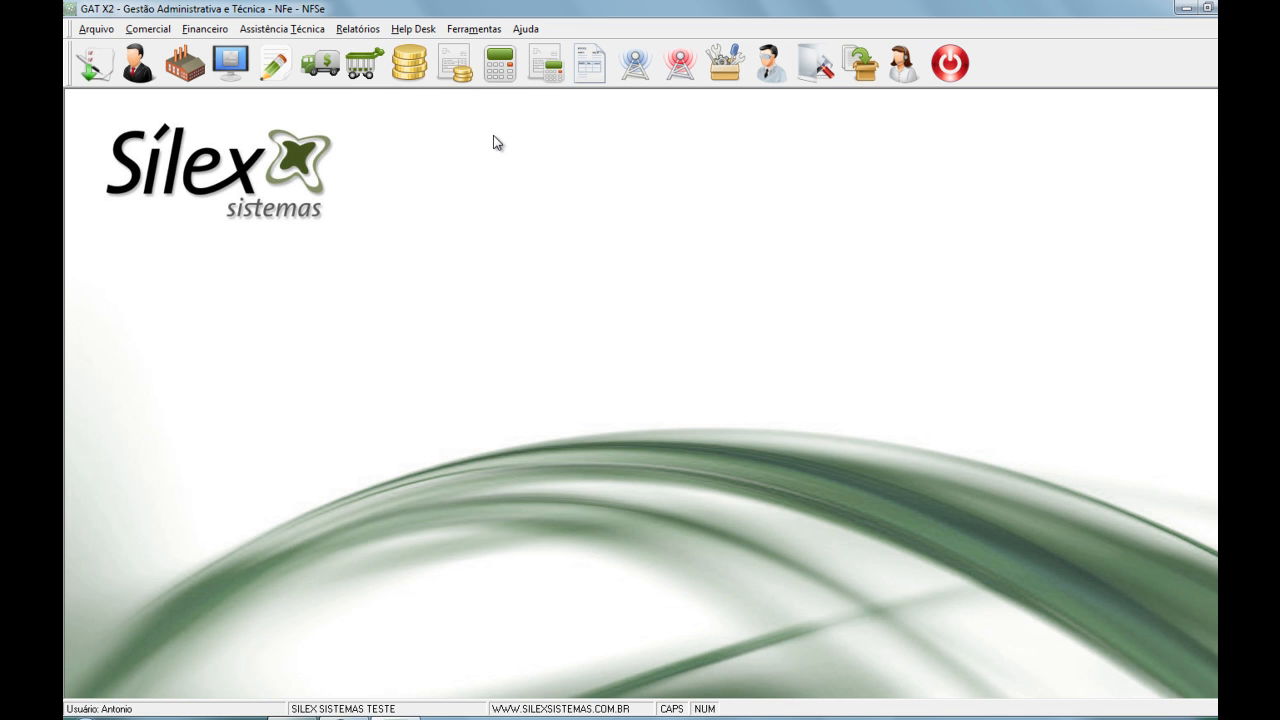
- Examine the default position and transaction on the Orçamento, Entrega de Mercadorias and Venda forms, closing each one
{"action": "left_click", "coordinate": [160, 29]}
{"action": "mouse_move", "coordinate": [180, 76]}
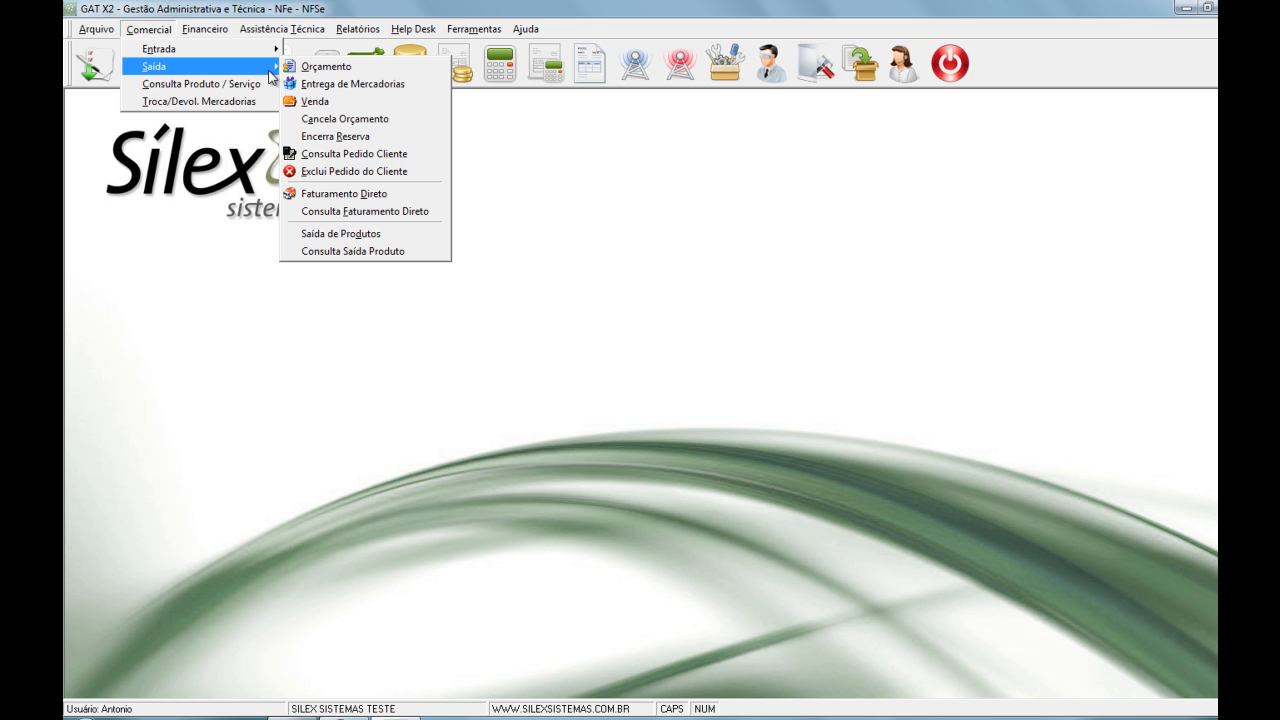
{"action": "left_click", "coordinate": [318, 67]}
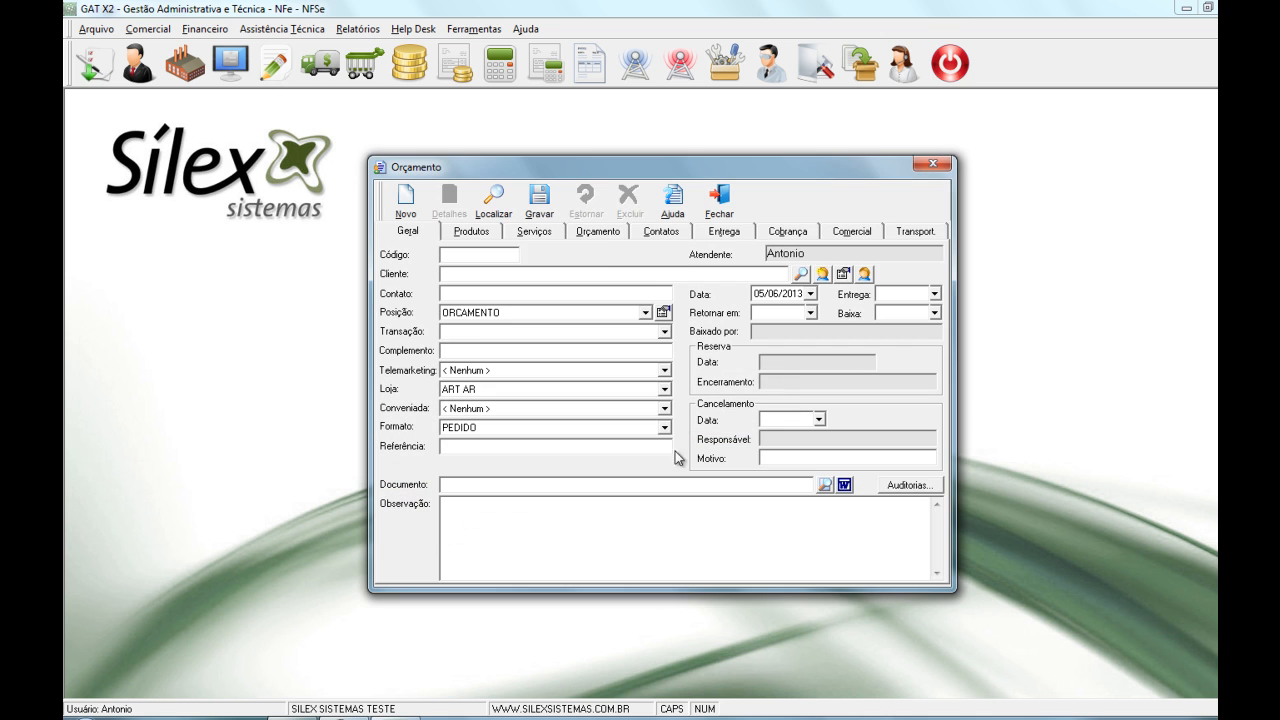
{"action": "left_click", "coordinate": [722, 205]}
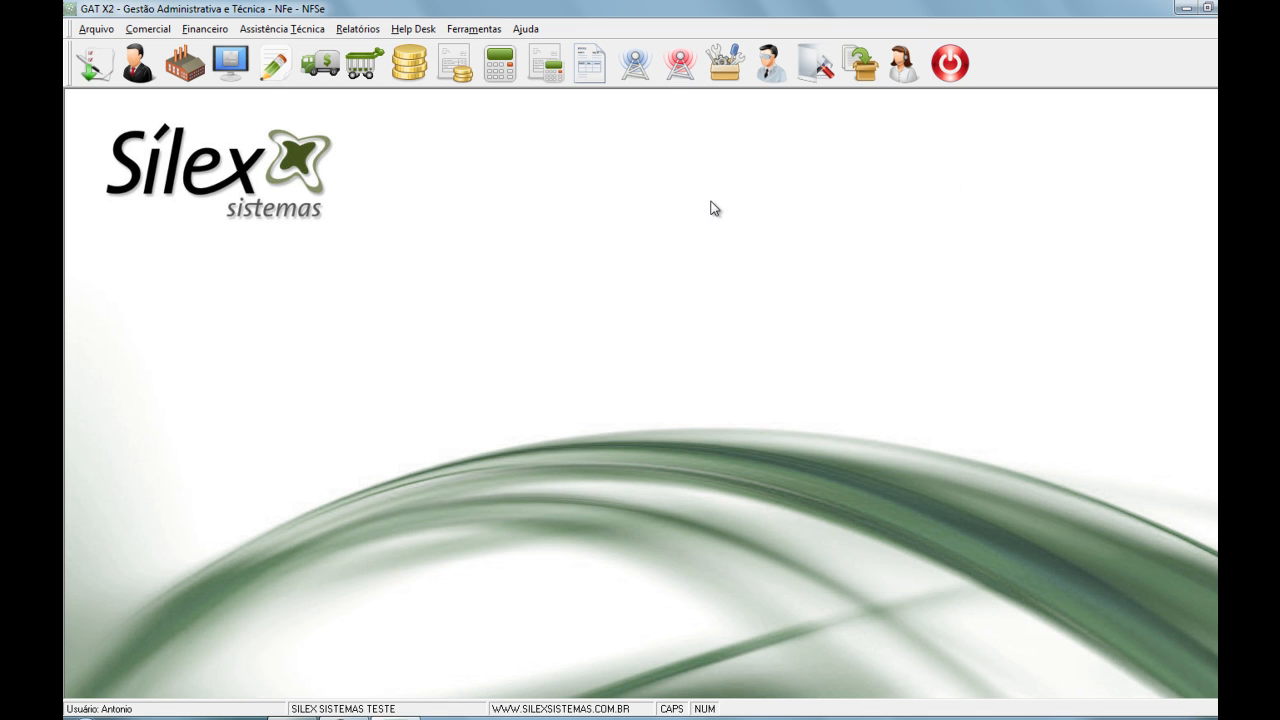
{"action": "left_click", "coordinate": [148, 29]}
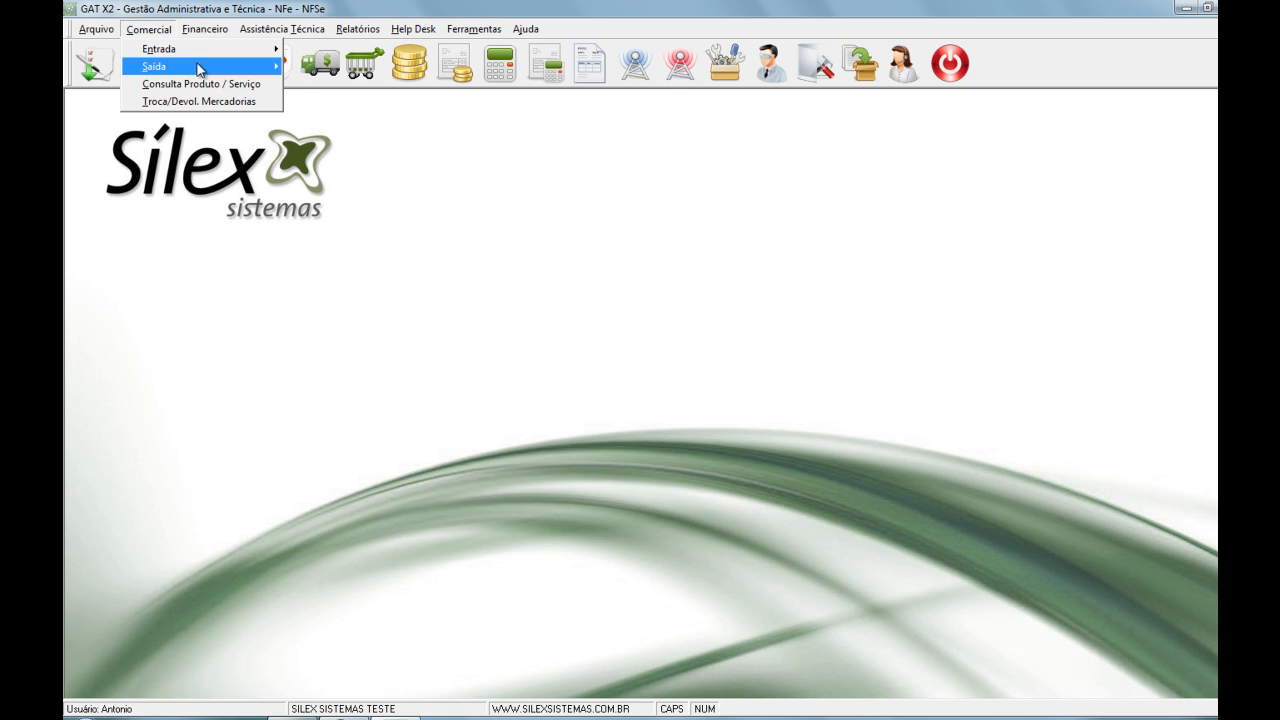
{"action": "left_click", "coordinate": [341, 86]}
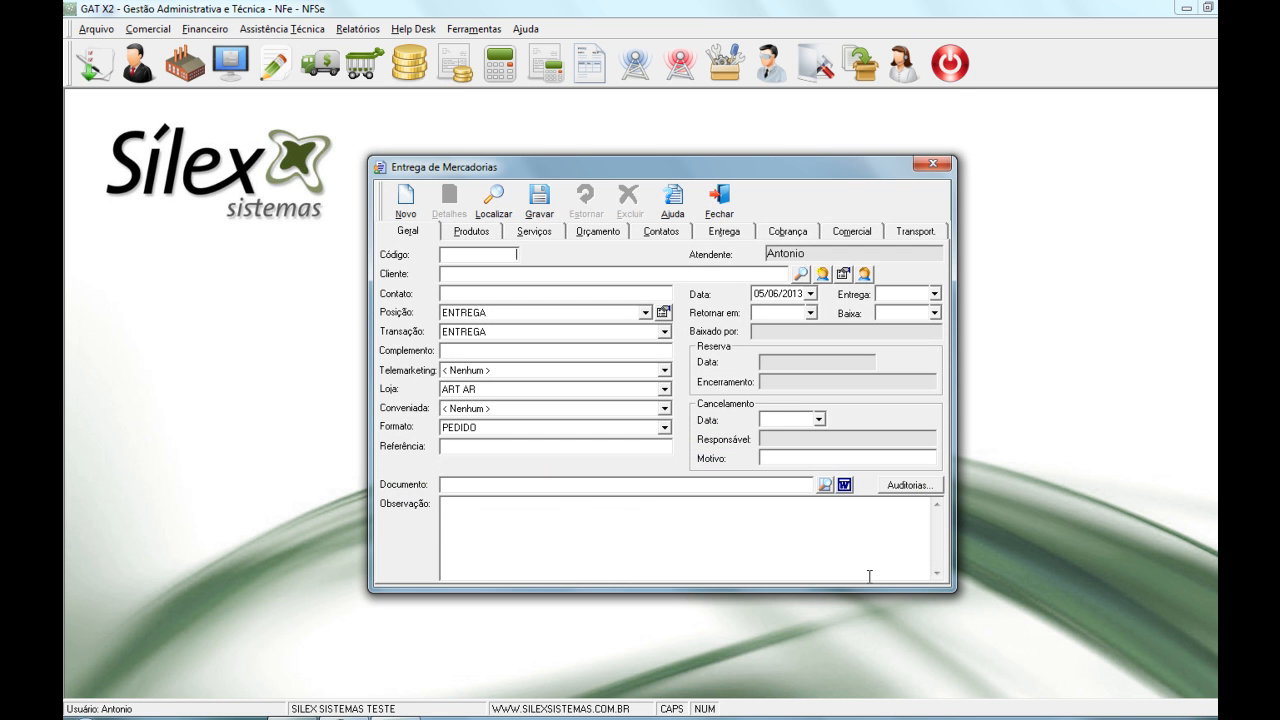
{"action": "left_click", "coordinate": [722, 200]}
{"action": "left_click", "coordinate": [148, 29]}
{"action": "mouse_move", "coordinate": [160, 66]}
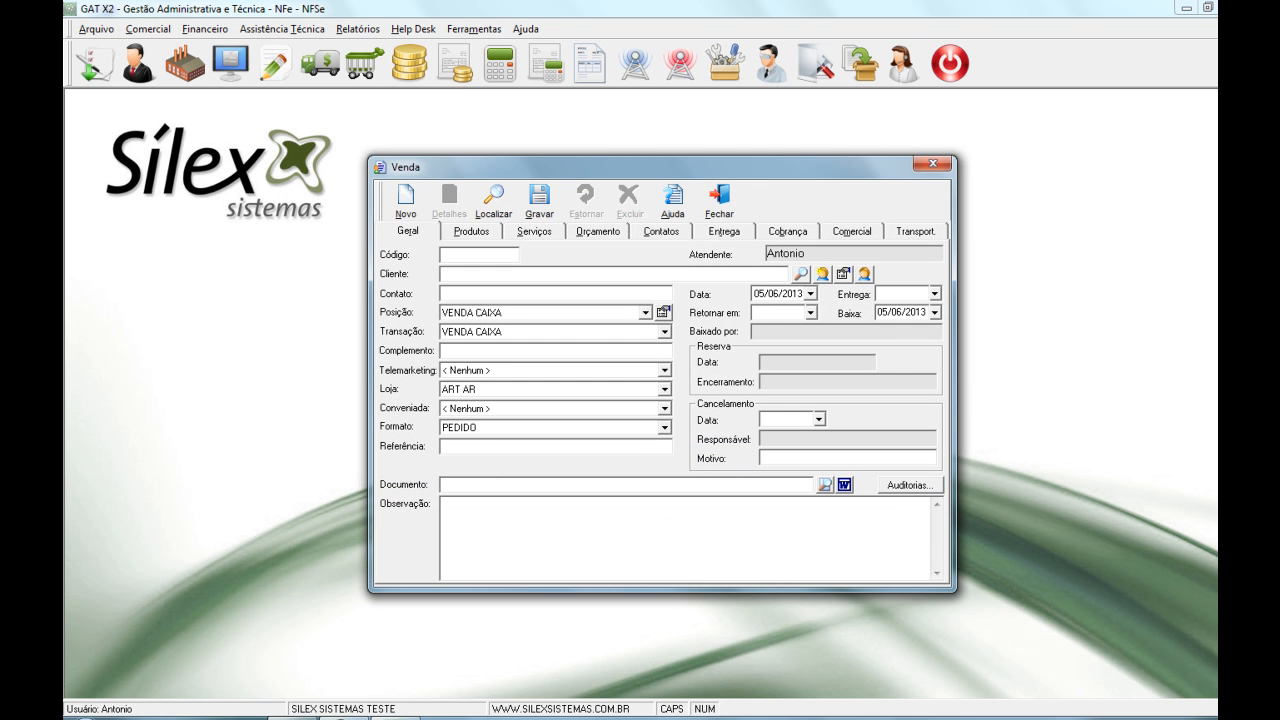
{"action": "left_click", "coordinate": [730, 208]}
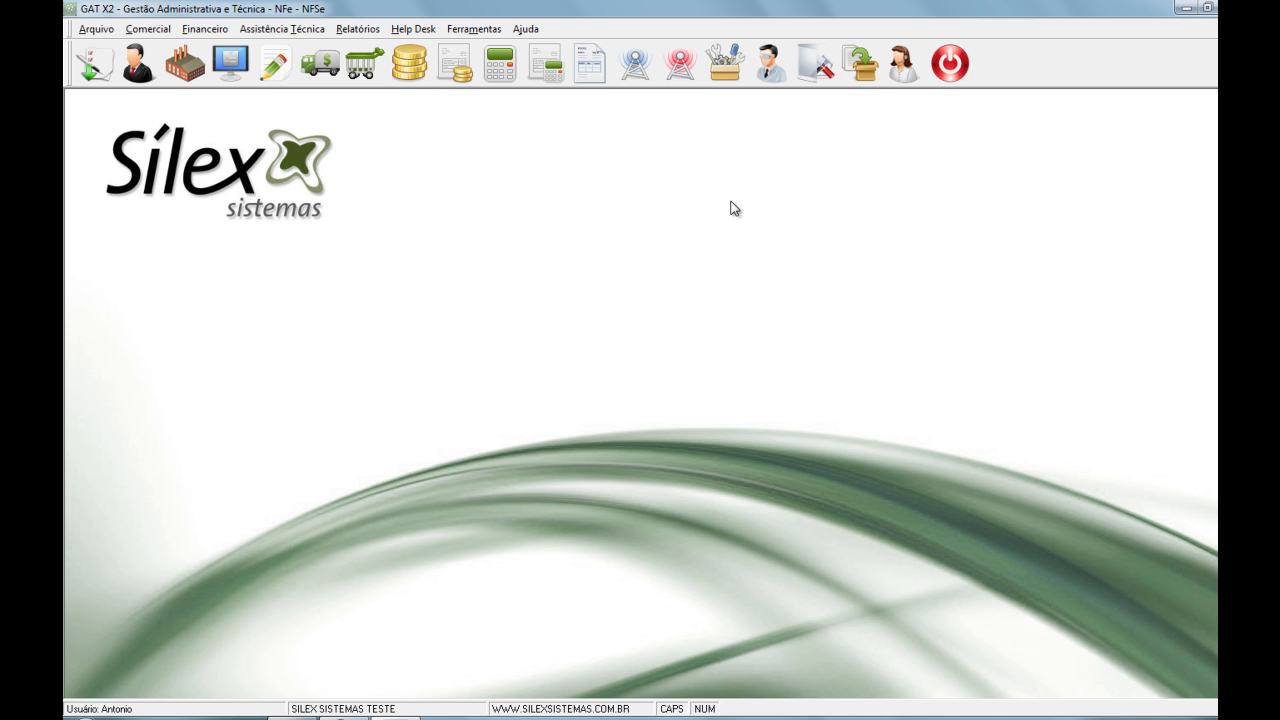
- Open a new Orçamento and search the clients by name with the % wildcard, closing the search without choosing one
{"action": "left_click", "coordinate": [150, 29]}
{"action": "mouse_move", "coordinate": [236, 63]}
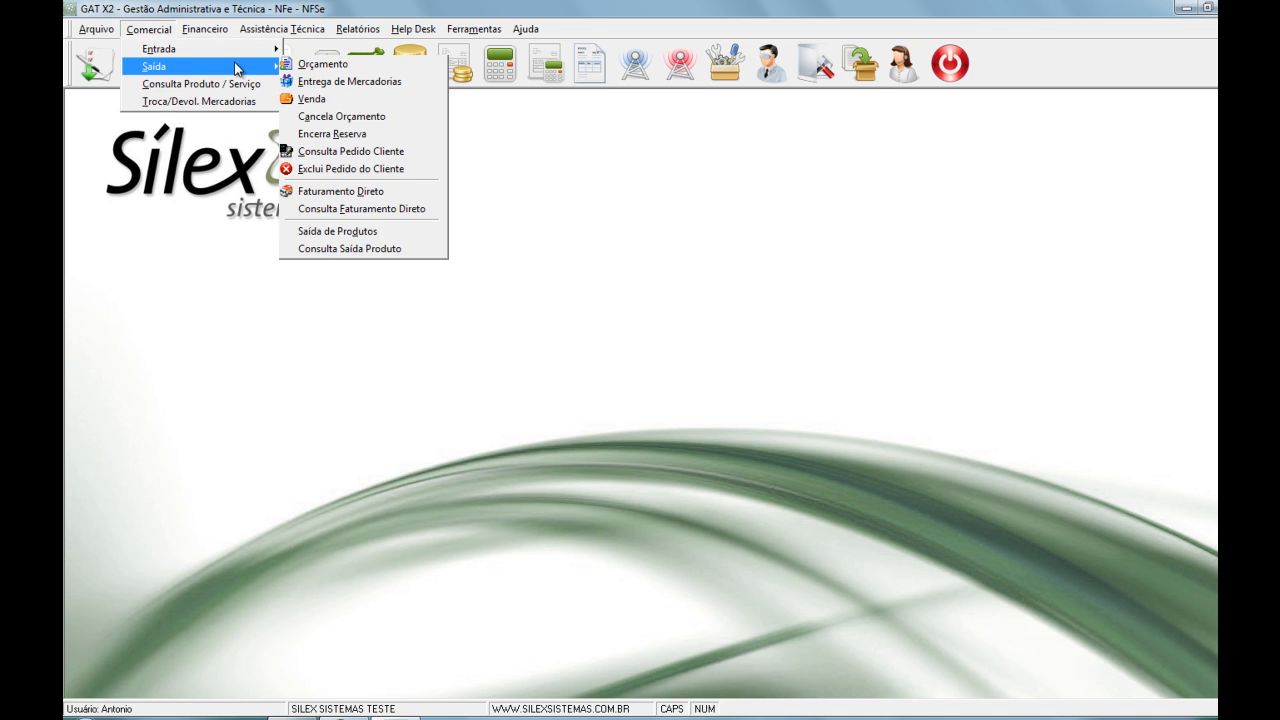
{"action": "left_click", "coordinate": [351, 67]}
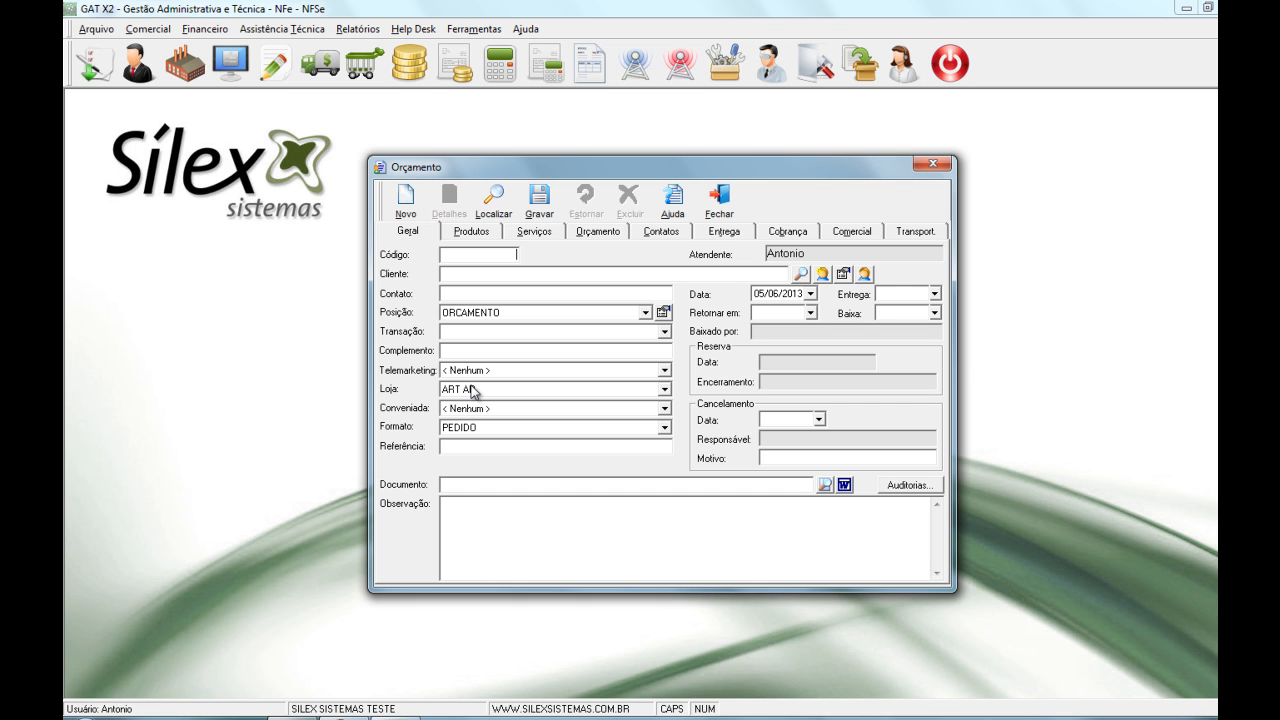
{"action": "left_click", "coordinate": [489, 276]}
{"action": "left_click", "coordinate": [801, 274]}
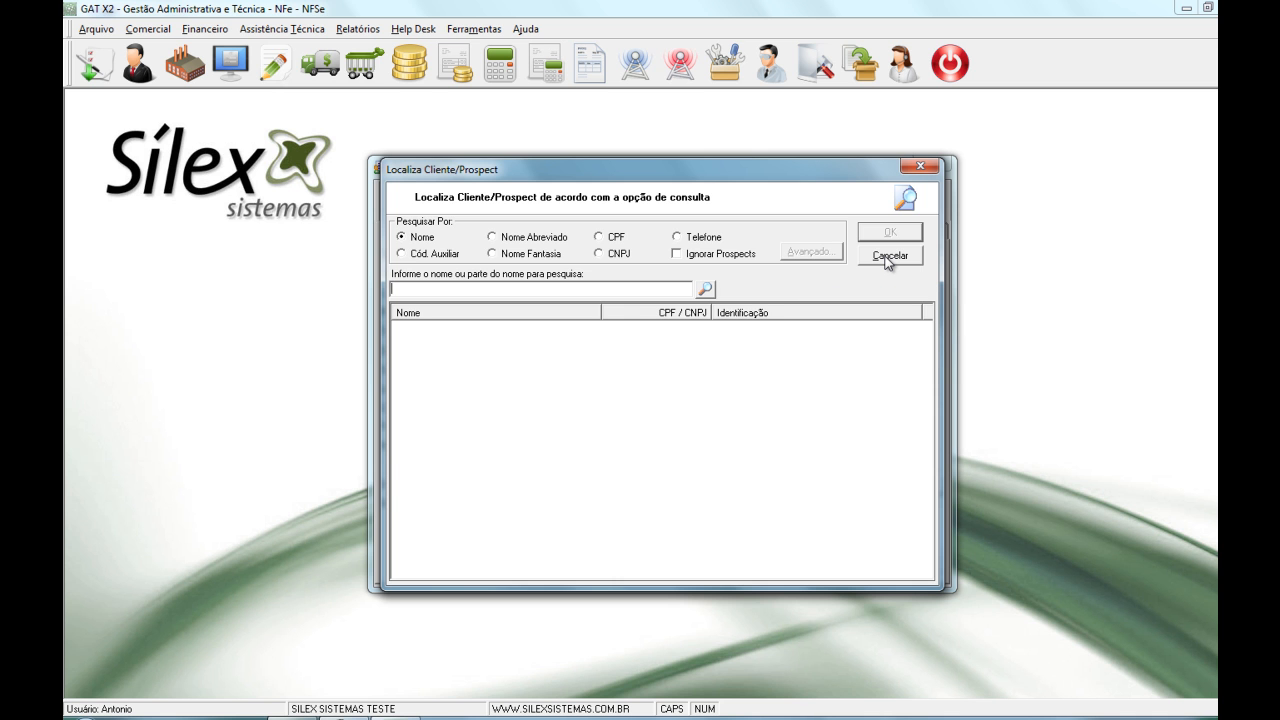
{"action": "type", "text": "%"}
{"action": "key", "text": "Return"}
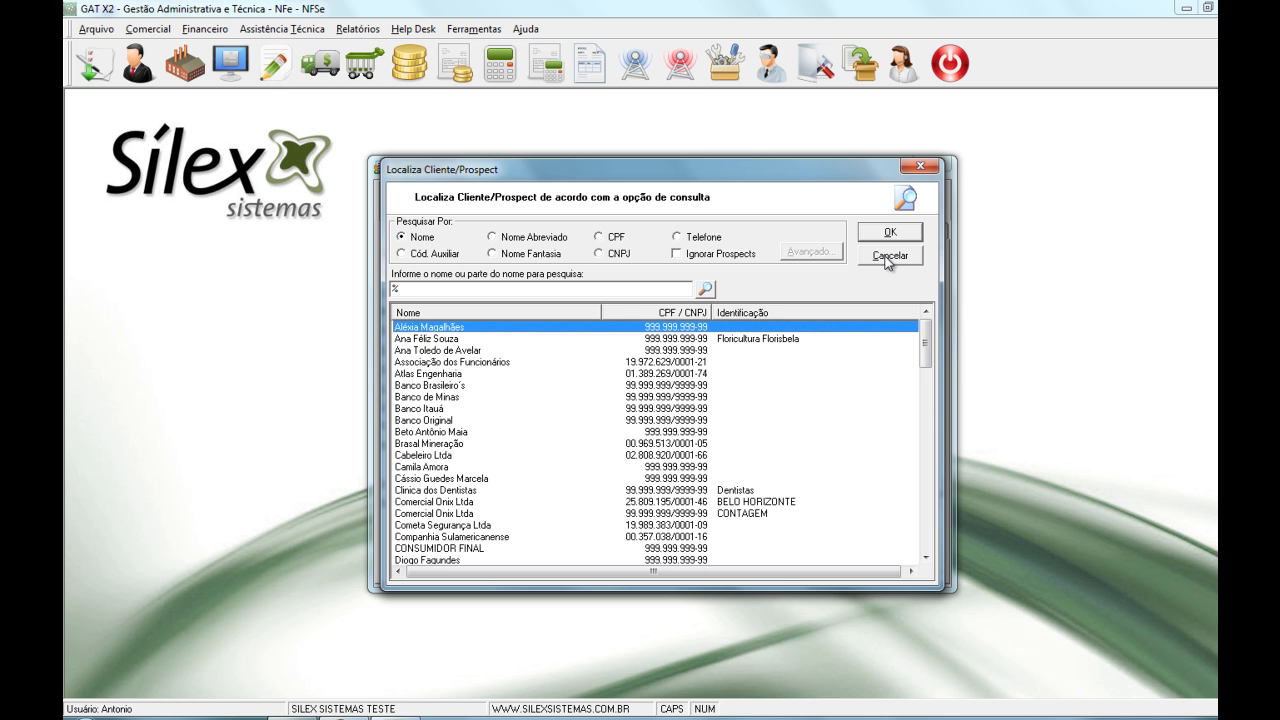
{"action": "left_click", "coordinate": [921, 166]}
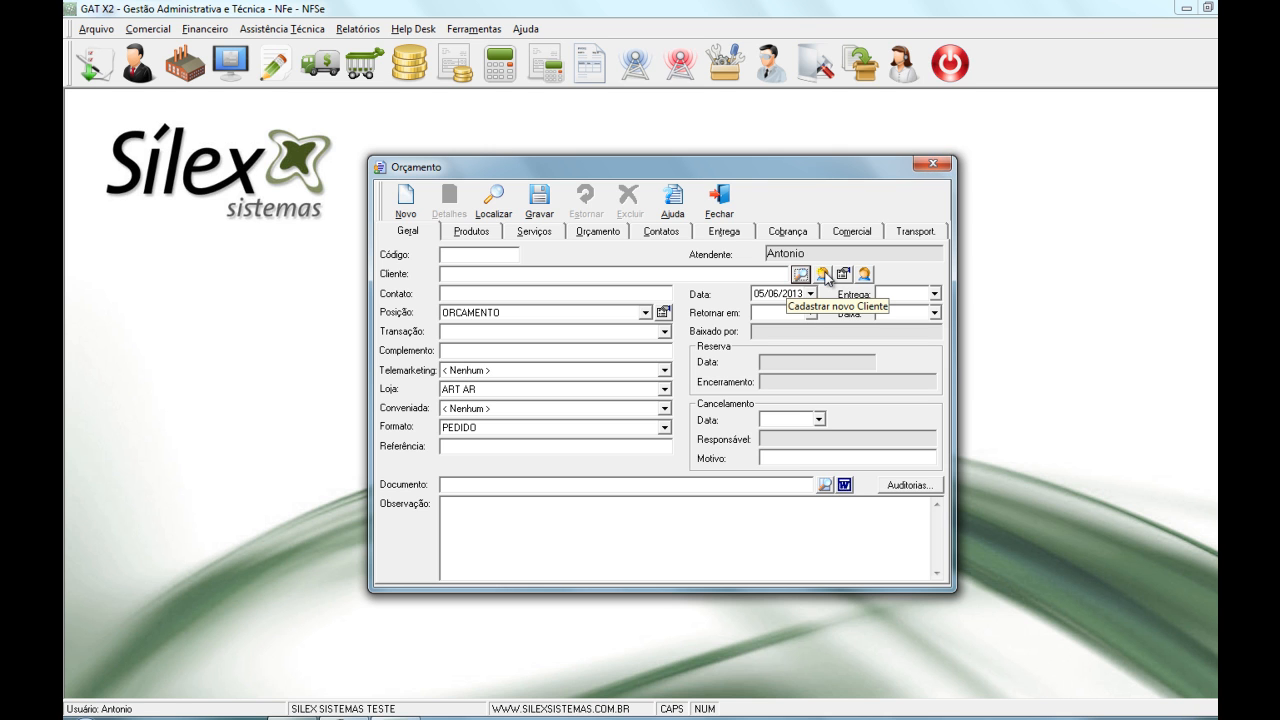
- View the new client registration form from the Orçamento, close it, and open the Prospect registration form
{"action": "left_click", "coordinate": [825, 274]}
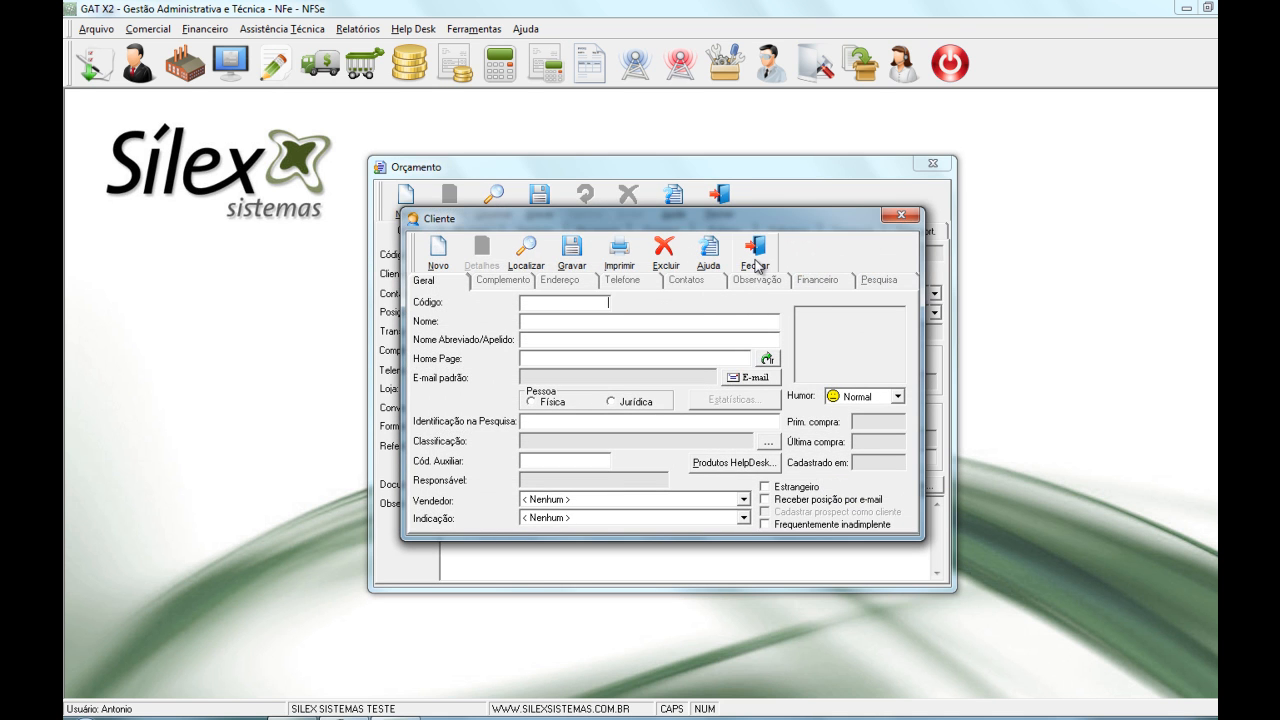
{"action": "left_click", "coordinate": [754, 270]}
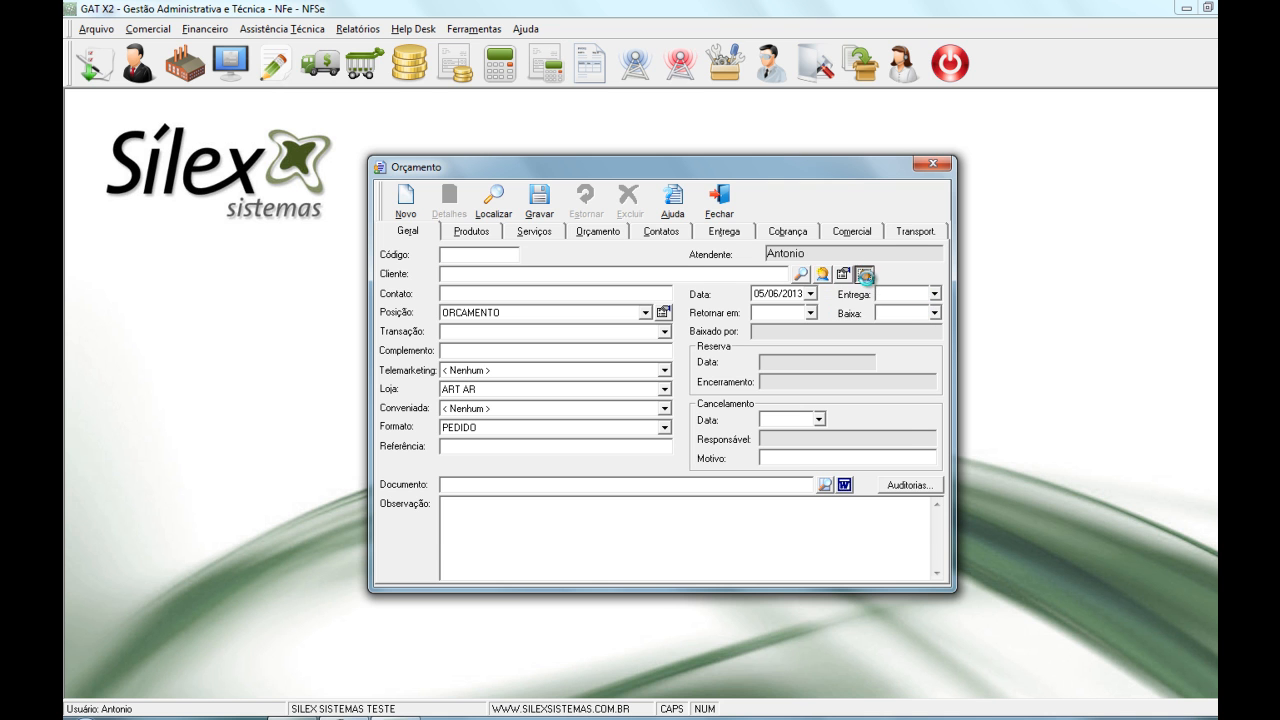
{"action": "left_click", "coordinate": [864, 274]}
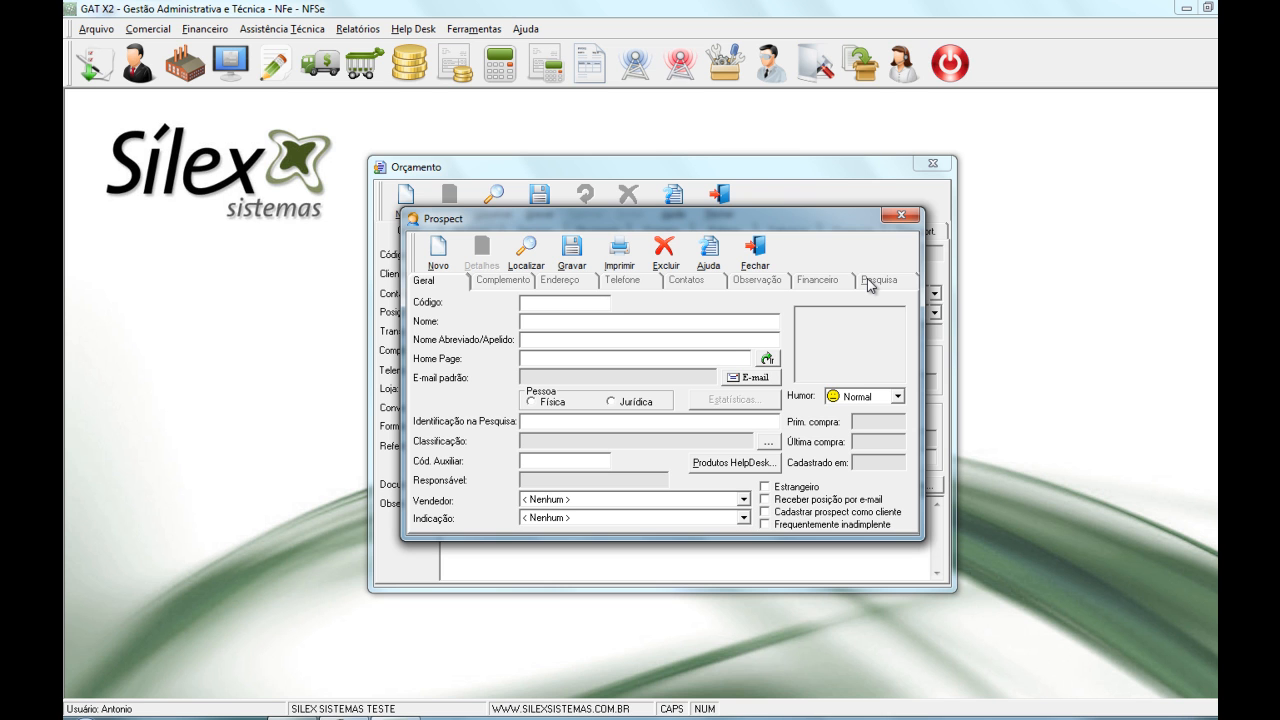
- Try the Ignorar Prospects option in the client search, close it, and enable Cadastrar prospect como cliente on the Prospect form
{"action": "left_click", "coordinate": [525, 260]}
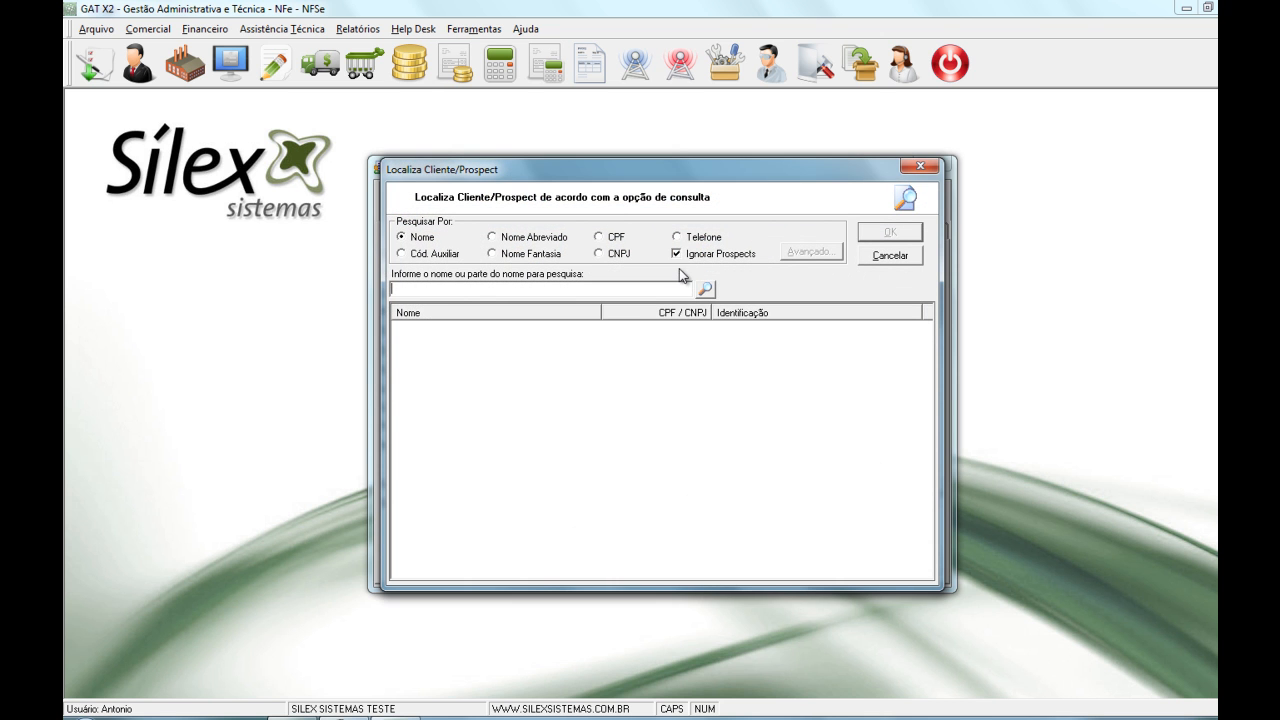
{"action": "left_click", "coordinate": [677, 256]}
{"action": "left_click", "coordinate": [920, 167]}
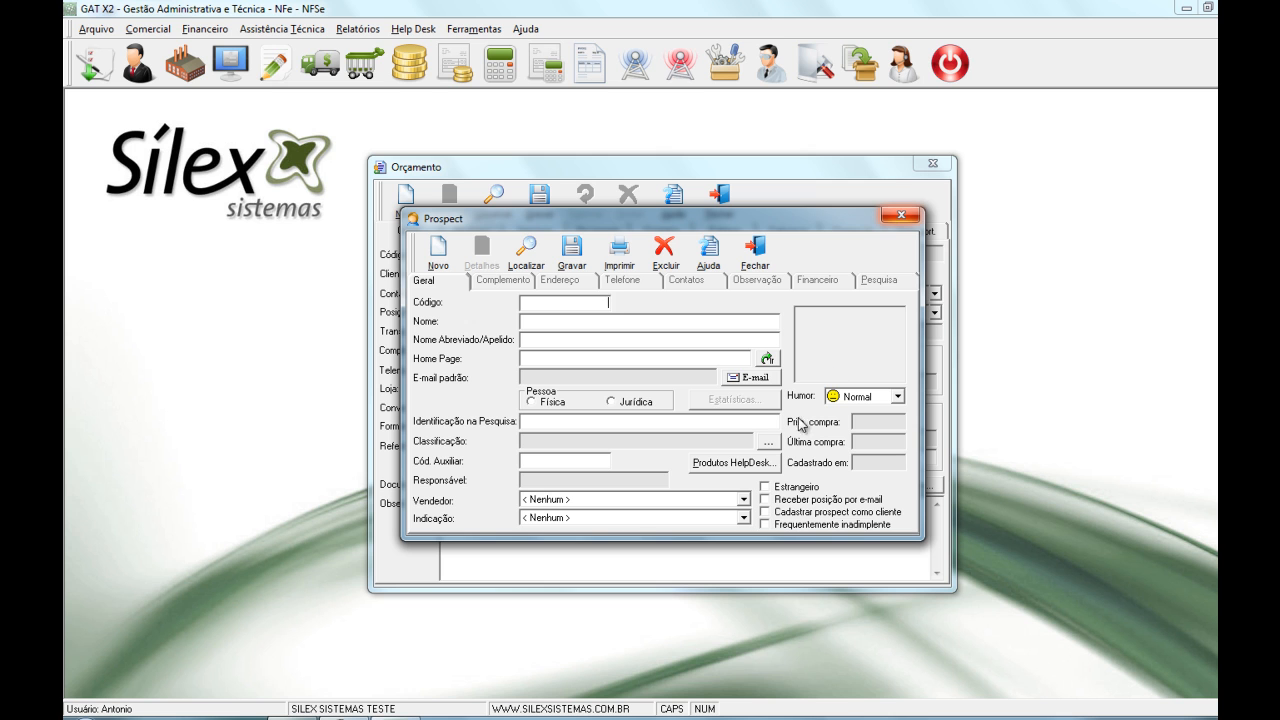
{"action": "left_click", "coordinate": [776, 512]}
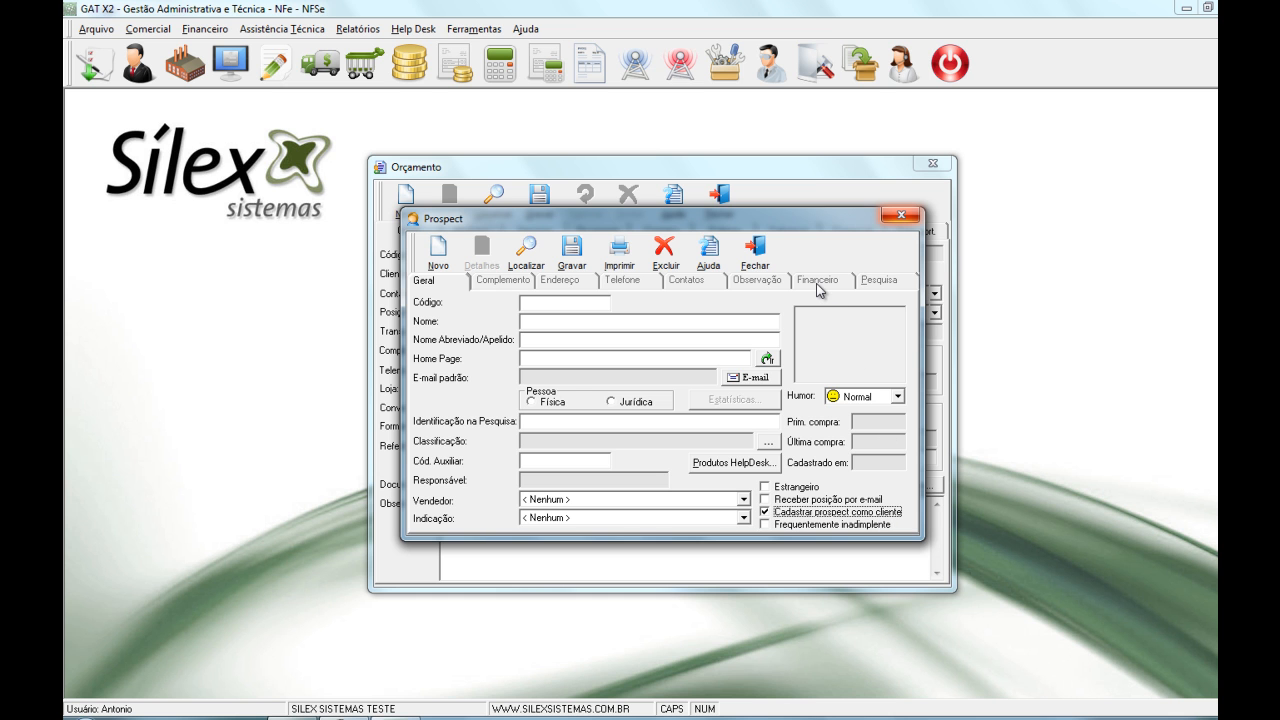
- Search clients and prospects by name with the % wildcard and Ignorar Prospects off, closing the search and the Prospect form without choosing one
{"action": "left_click", "coordinate": [522, 252]}
{"action": "left_click", "coordinate": [686, 256]}
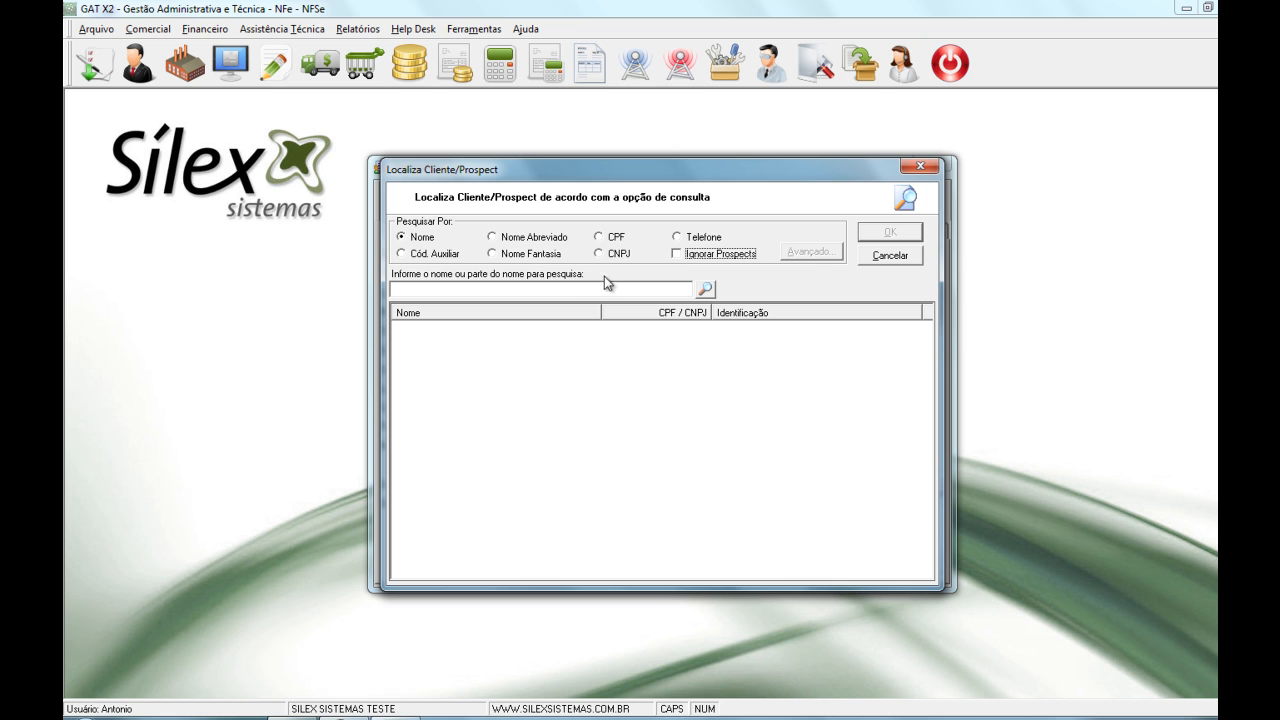
{"action": "left_click", "coordinate": [565, 288]}
{"action": "type", "text": "%"}
{"action": "key", "text": "Return"}
{"action": "left_click_drag", "start_coordinate": [927, 336], "coordinate": [924, 538]}
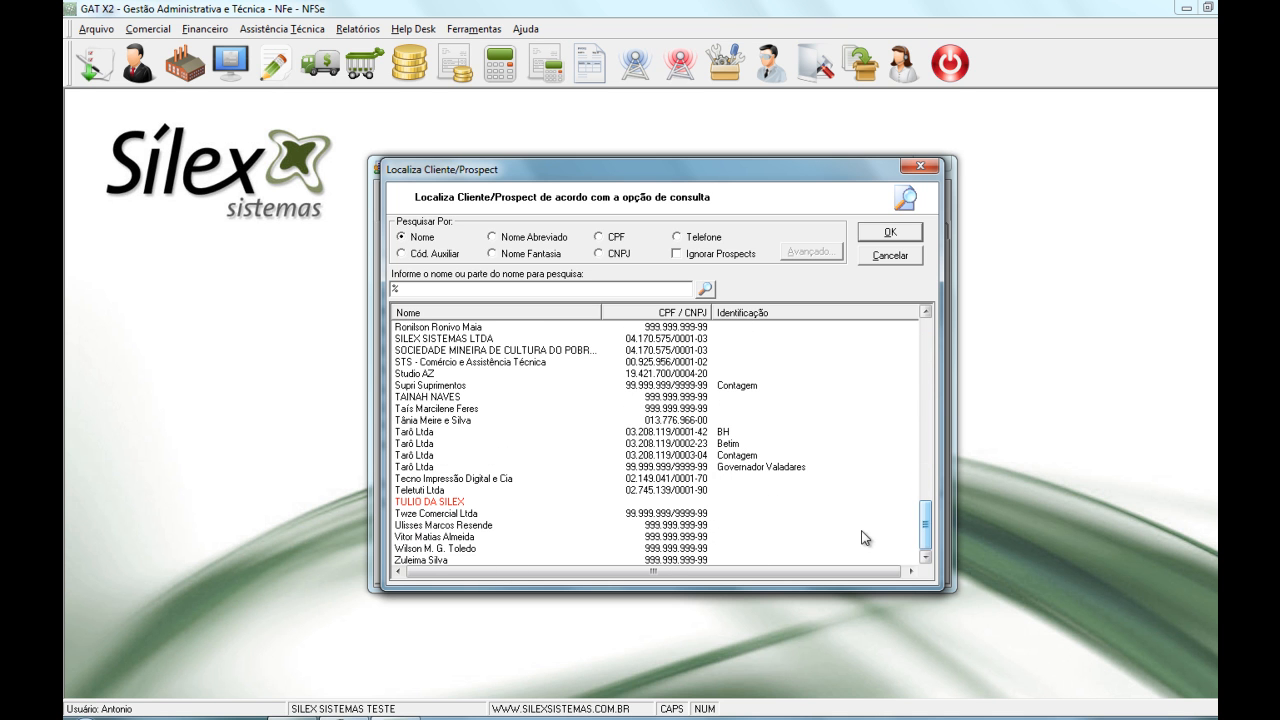
{"action": "left_click", "coordinate": [446, 502]}
{"action": "left_click", "coordinate": [579, 527]}
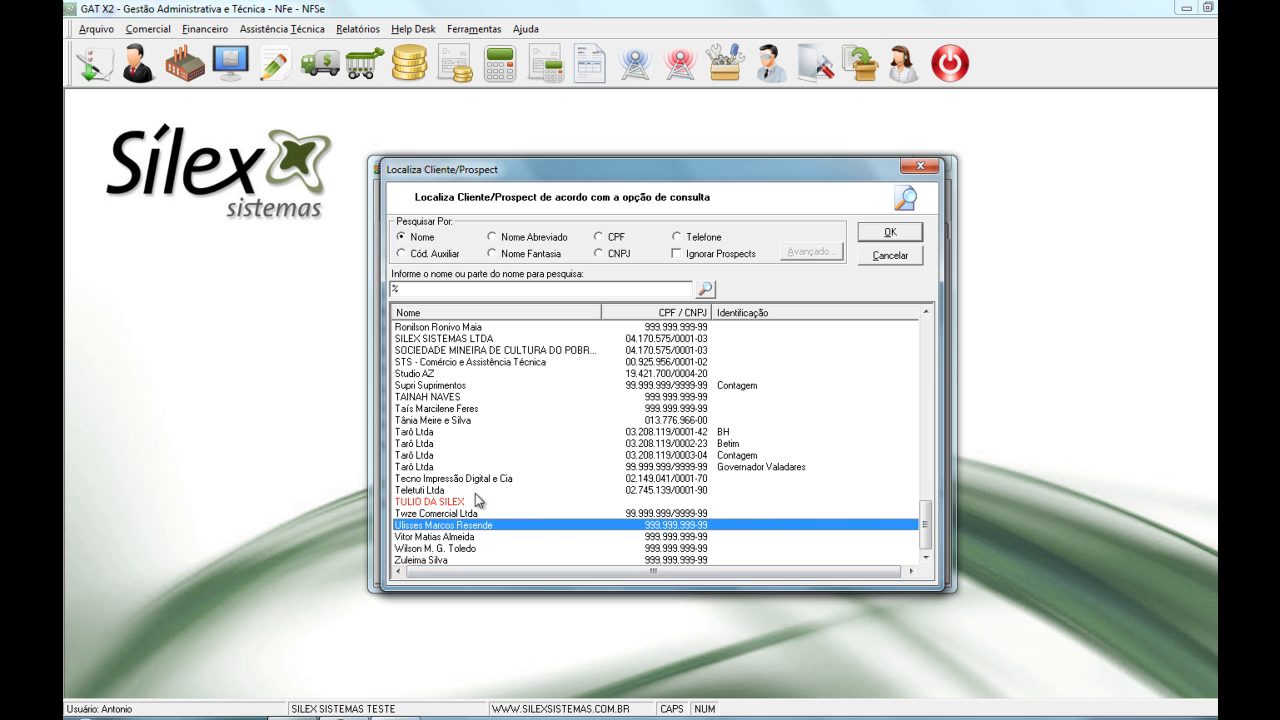
{"action": "left_click", "coordinate": [926, 172]}
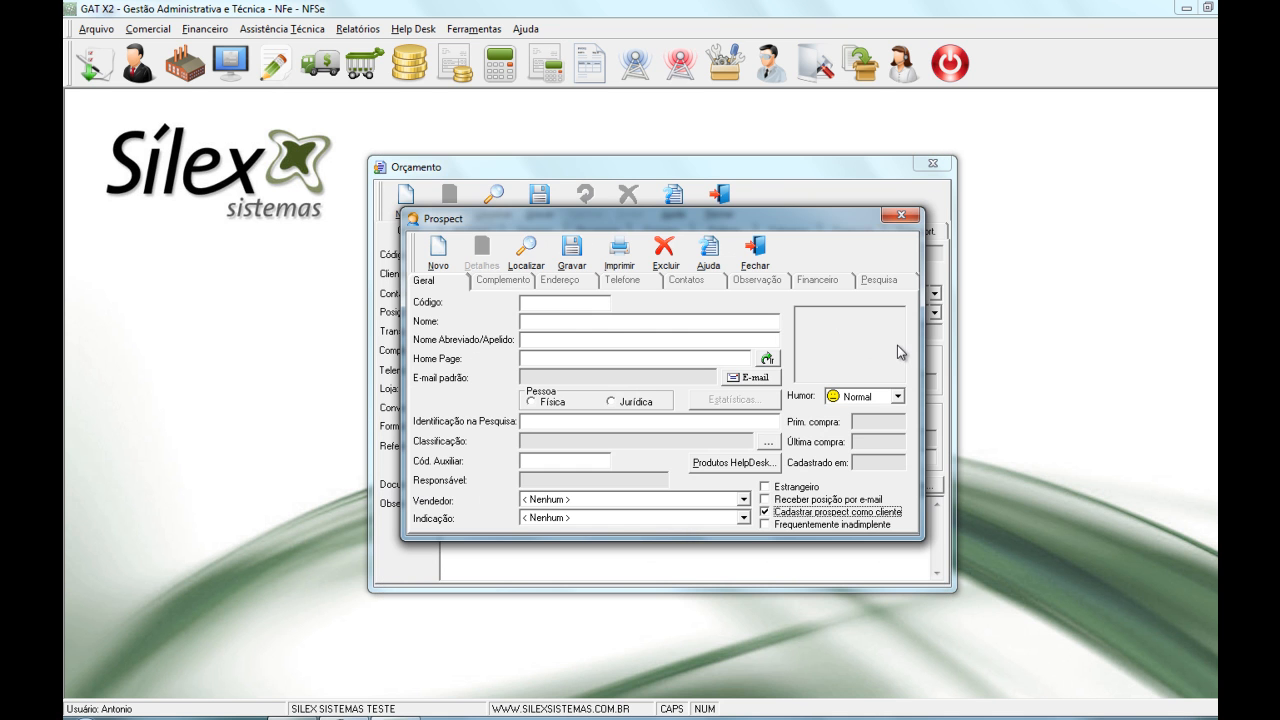
{"action": "left_click", "coordinate": [900, 218]}
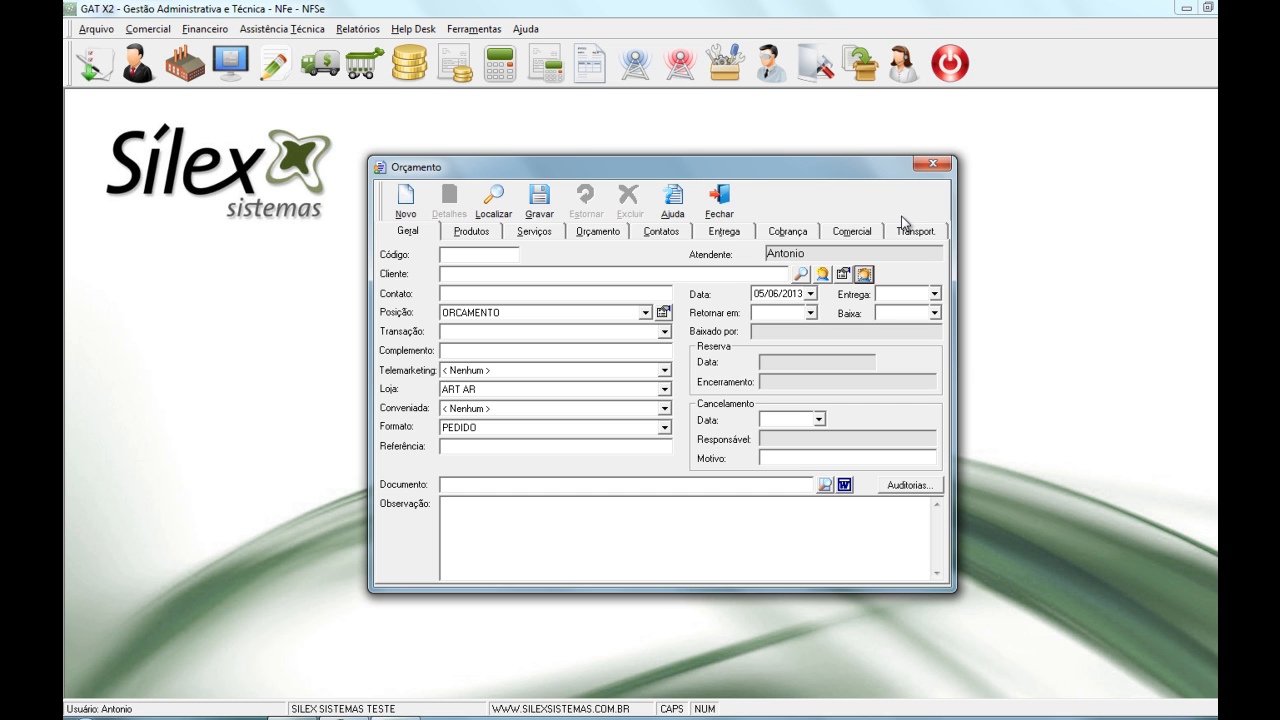
- Choose Associação dos Funcionários as the Orçamento's client through a % name search and enter the contact's name
{"action": "left_click", "coordinate": [660, 271]}
{"action": "left_click", "coordinate": [802, 276]}
{"action": "type", "text": "%"}
{"action": "key", "text": "Return"}
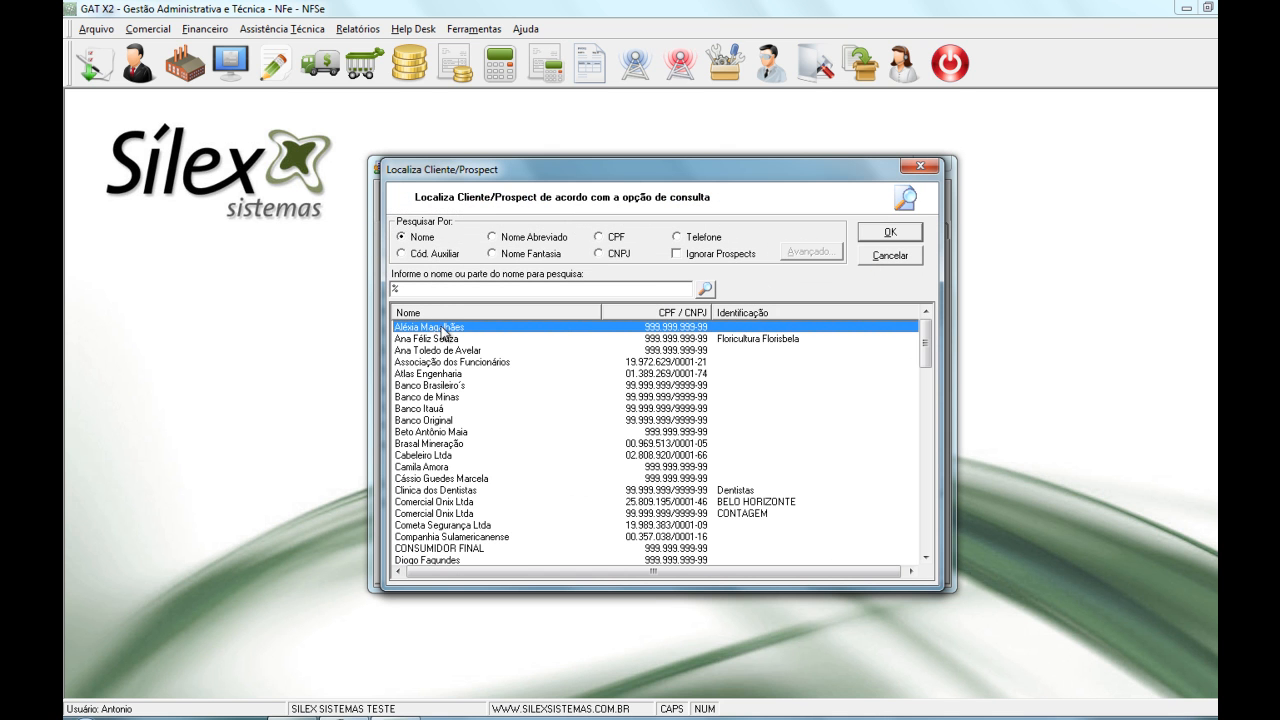
{"action": "double_click", "coordinate": [465, 362]}
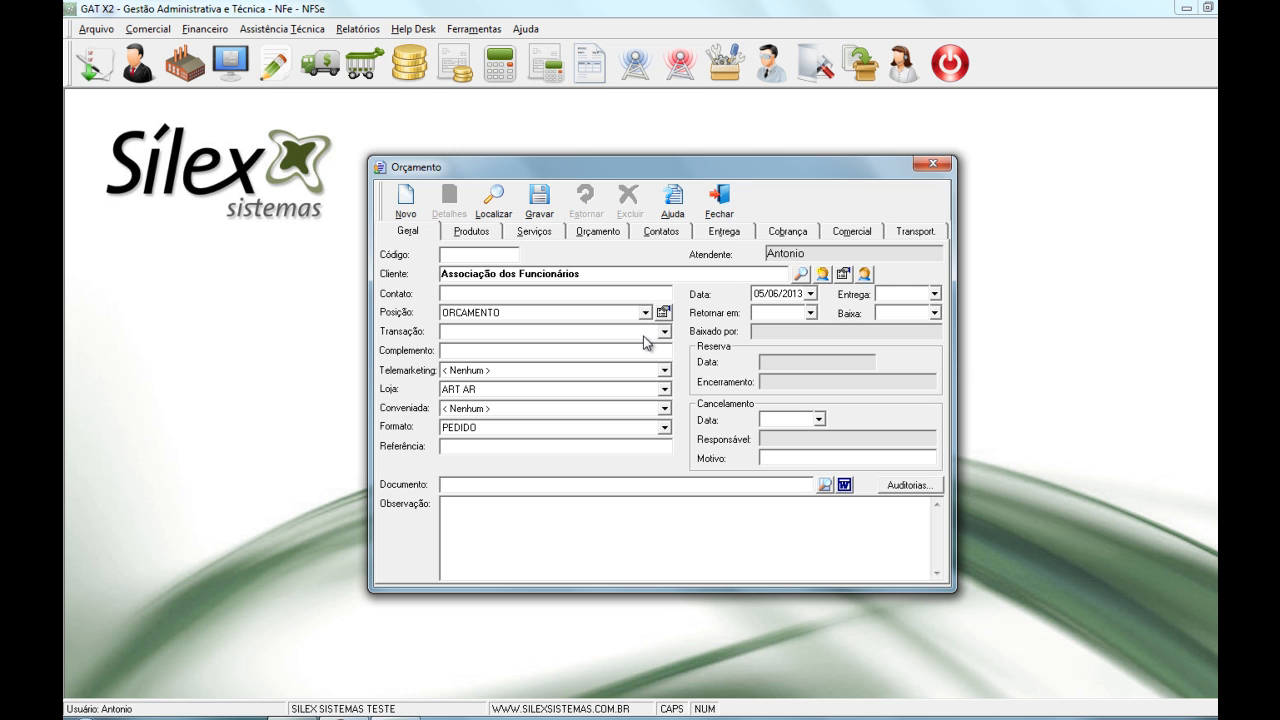
{"action": "type", "text": "FULANO DE TAL"}
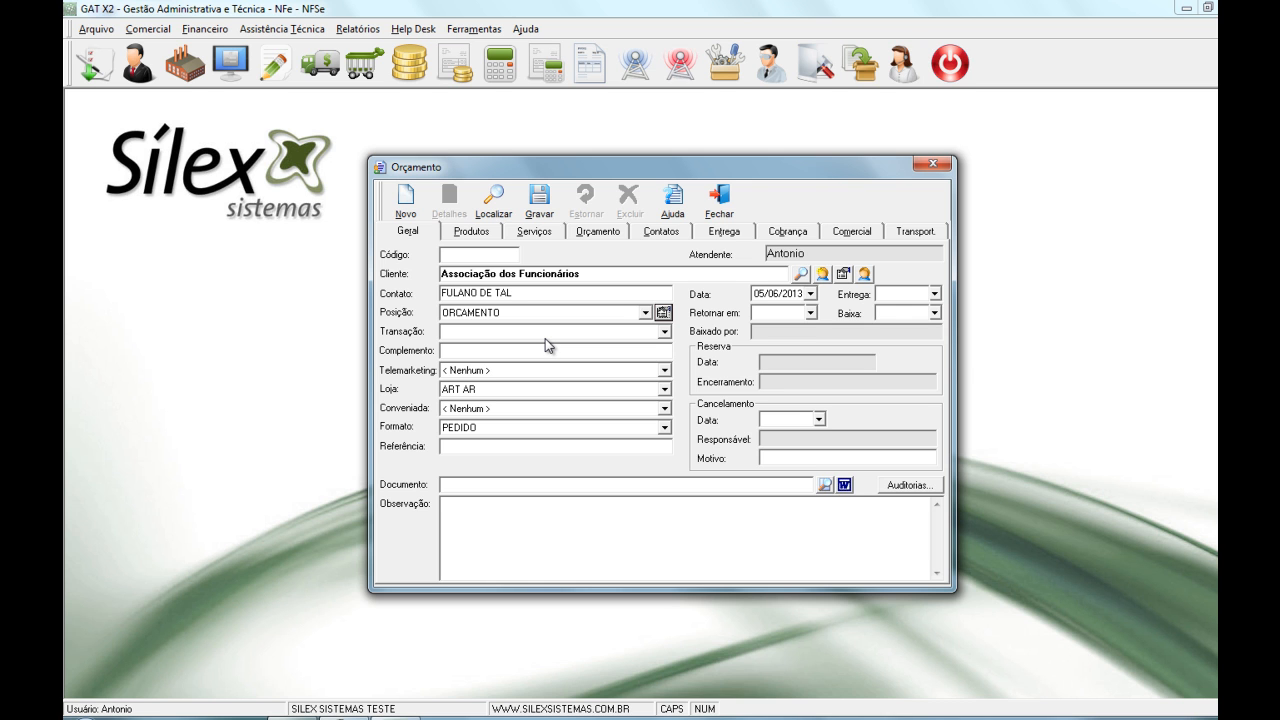
- Keep Telemarketing as < Nenhum > and set the Orçamento's Loja to SÍLEX SISTEMAS LTDA
{"action": "left_click", "coordinate": [464, 346]}
{"action": "left_click", "coordinate": [478, 372]}
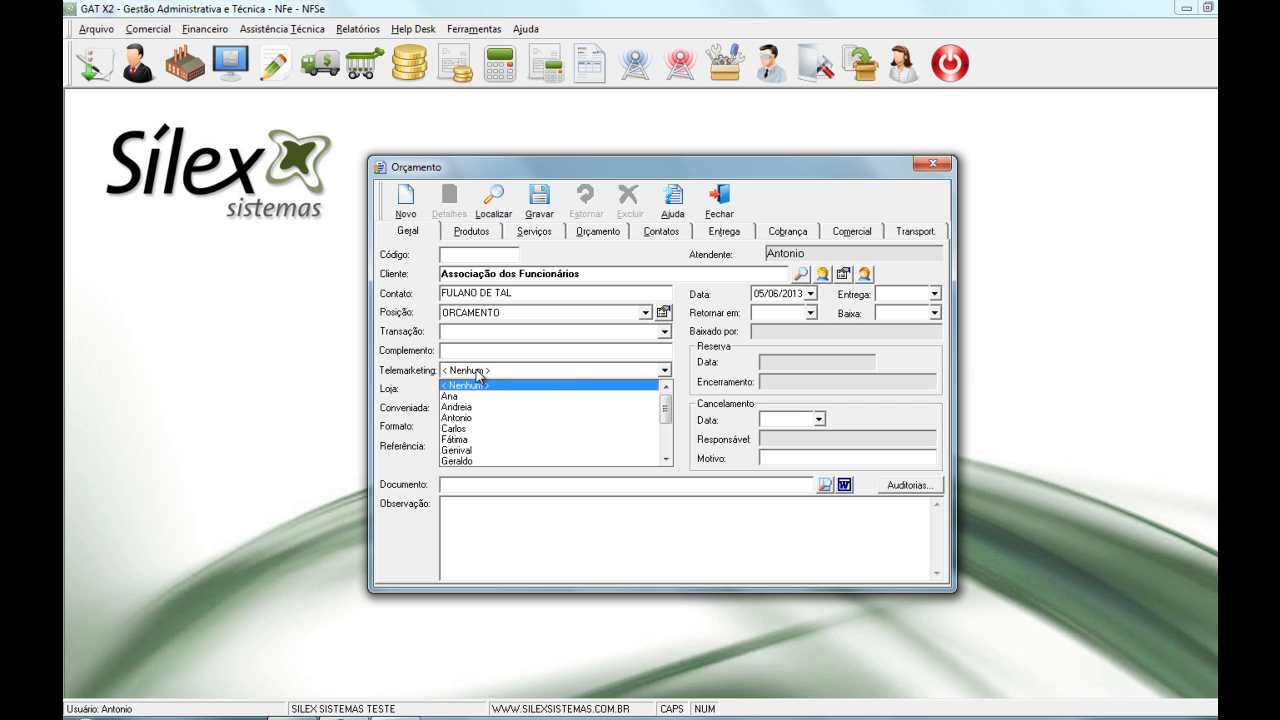
{"action": "left_click", "coordinate": [488, 384]}
{"action": "left_click", "coordinate": [489, 391]}
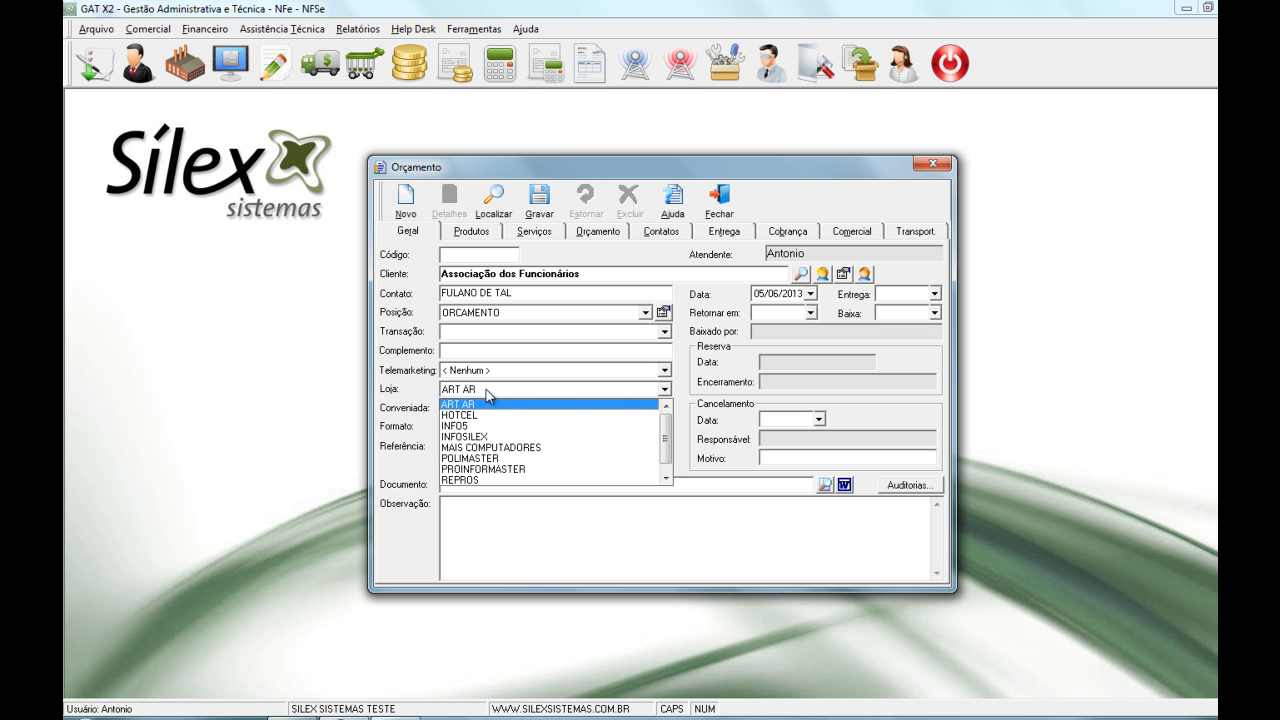
{"action": "scroll", "coordinate": [674, 442], "scroll_direction": "down", "scroll_amount": 1}
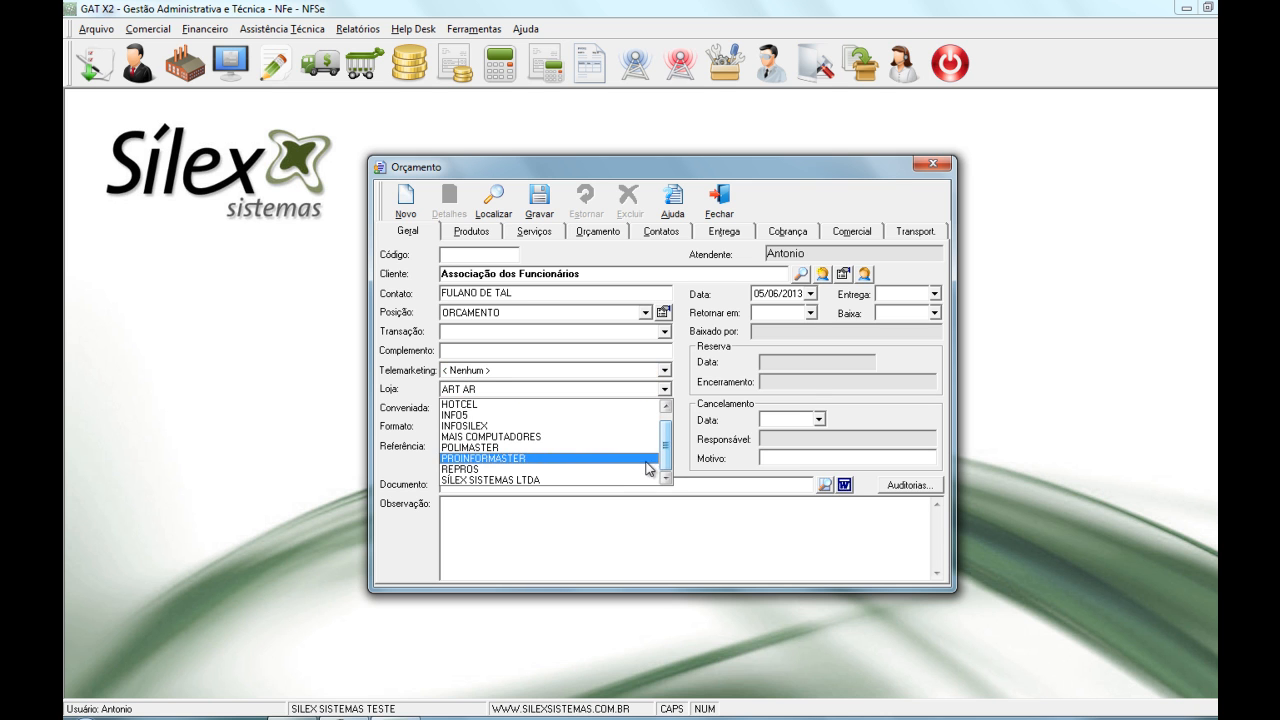
{"action": "left_click", "coordinate": [608, 479]}
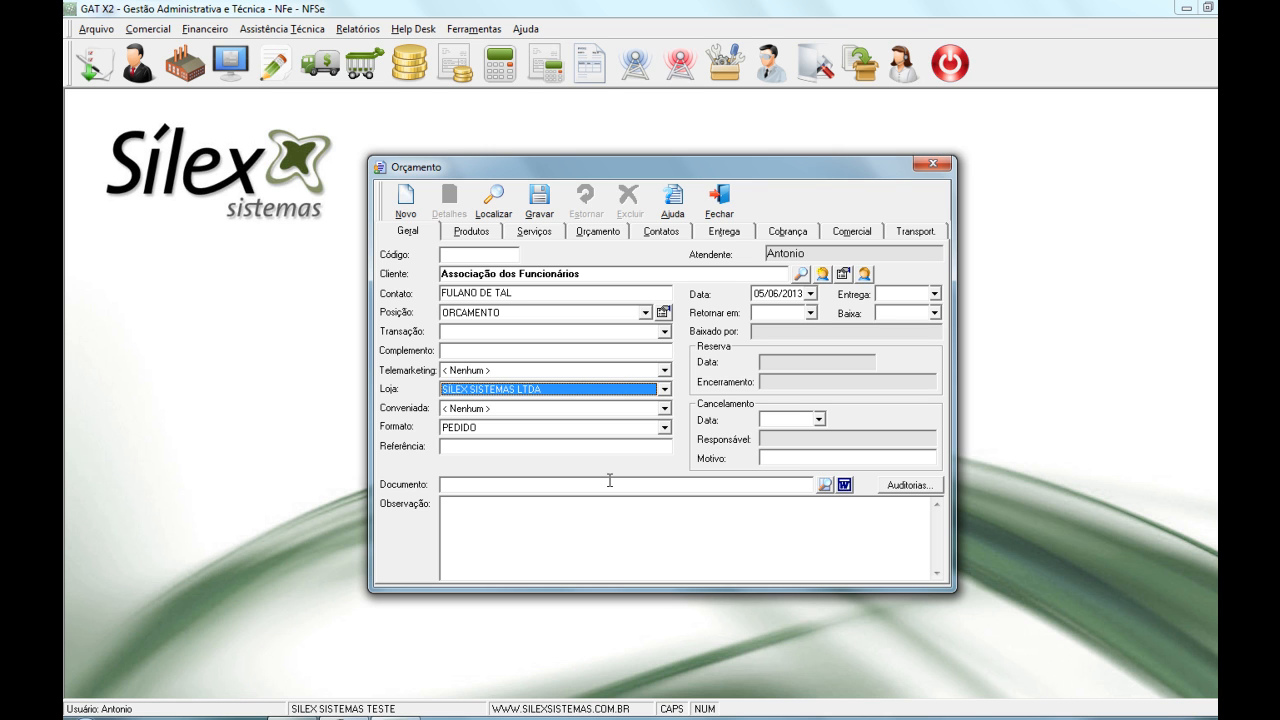
- Review the Conveniada options, keeping < Nenhum >, and choose PEDIDO as the Orçamento's Formato
{"action": "left_click", "coordinate": [665, 409]}
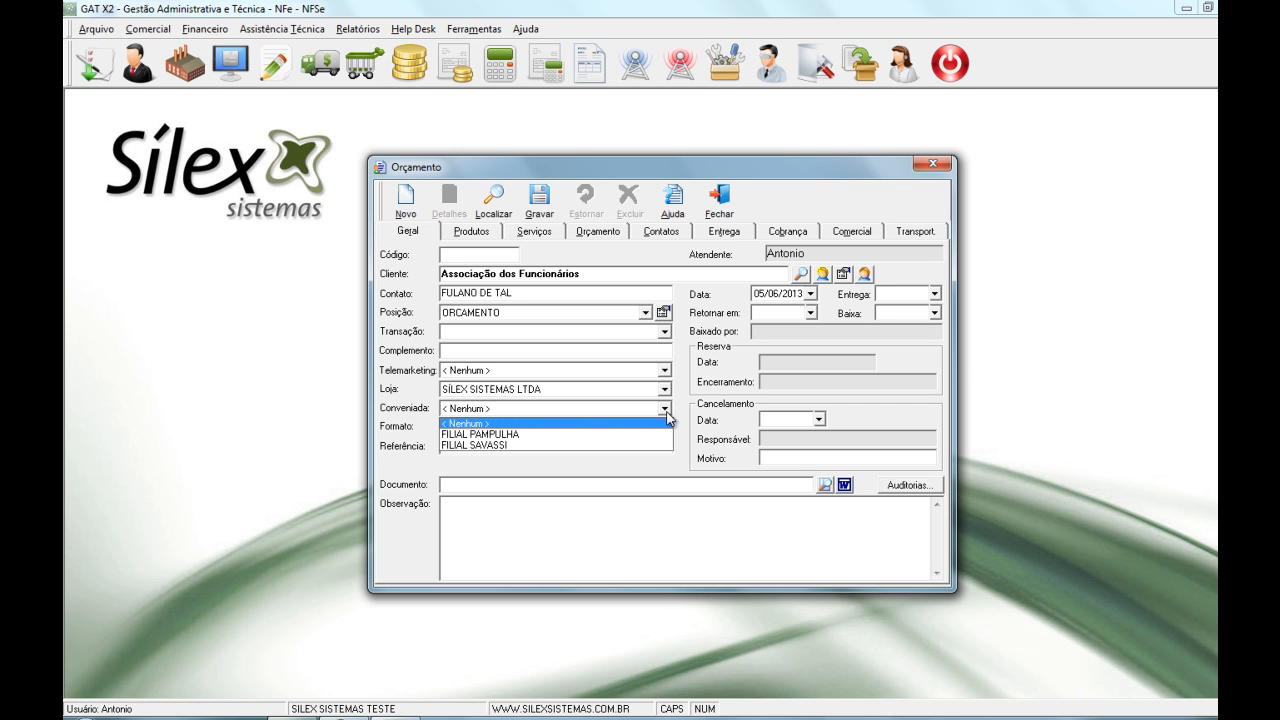
{"action": "left_click", "coordinate": [664, 409]}
{"action": "left_click", "coordinate": [663, 428]}
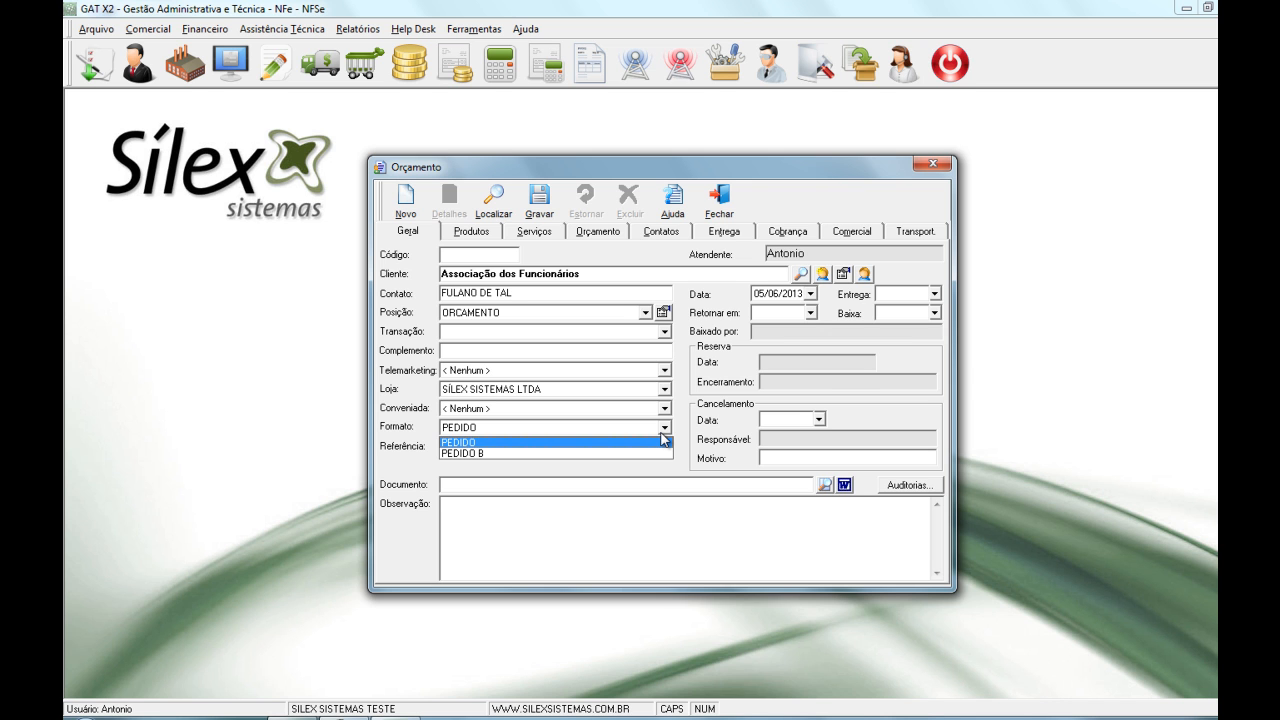
{"action": "left_click", "coordinate": [569, 442]}
{"action": "left_click", "coordinate": [567, 443]}
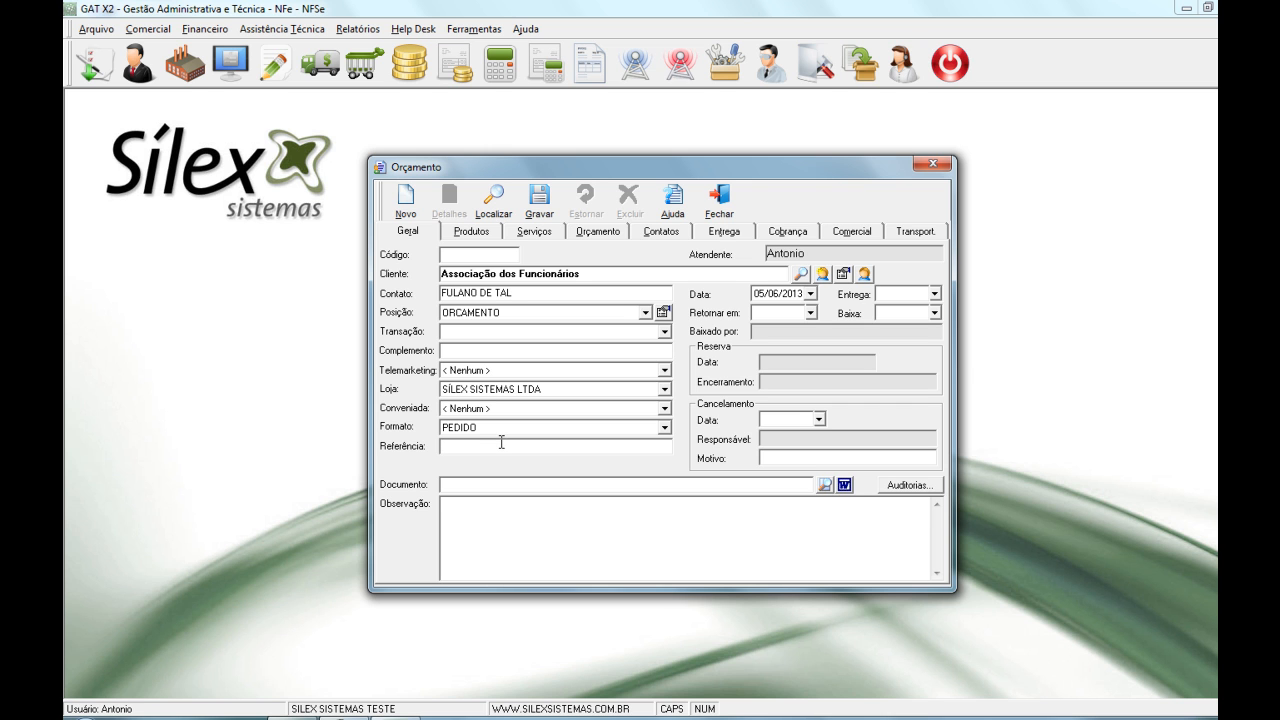
- View the file selection for the Documento field, cancel it, and set the Retornar em date to 06/06/2013
{"action": "left_click", "coordinate": [522, 486]}
{"action": "left_click", "coordinate": [825, 485]}
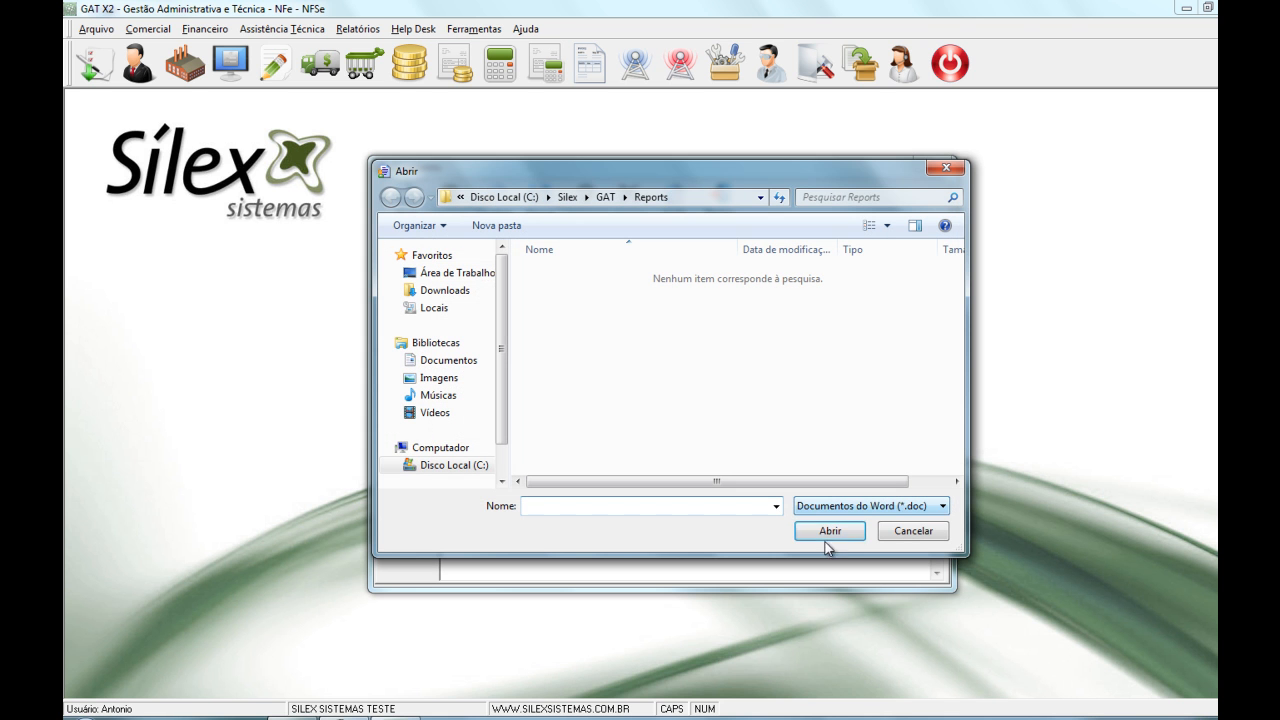
{"action": "left_click", "coordinate": [916, 534]}
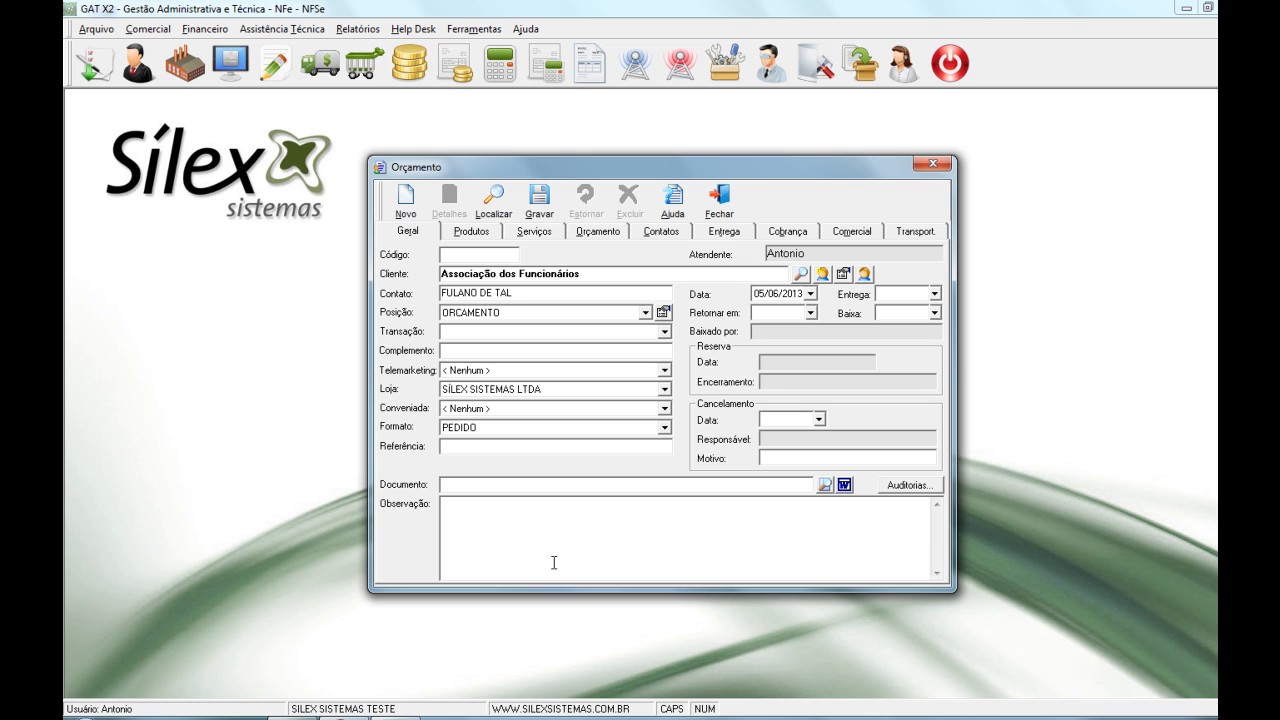
{"action": "left_click", "coordinate": [810, 313]}
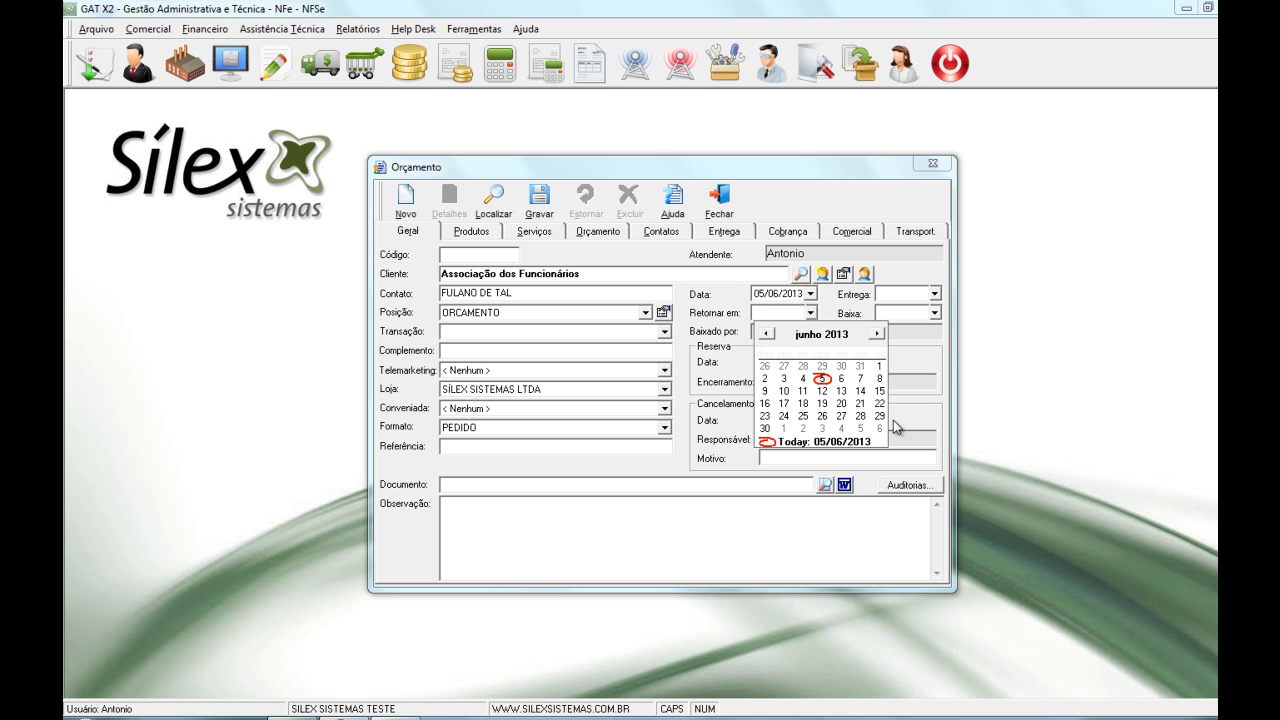
{"action": "left_click", "coordinate": [841, 379]}
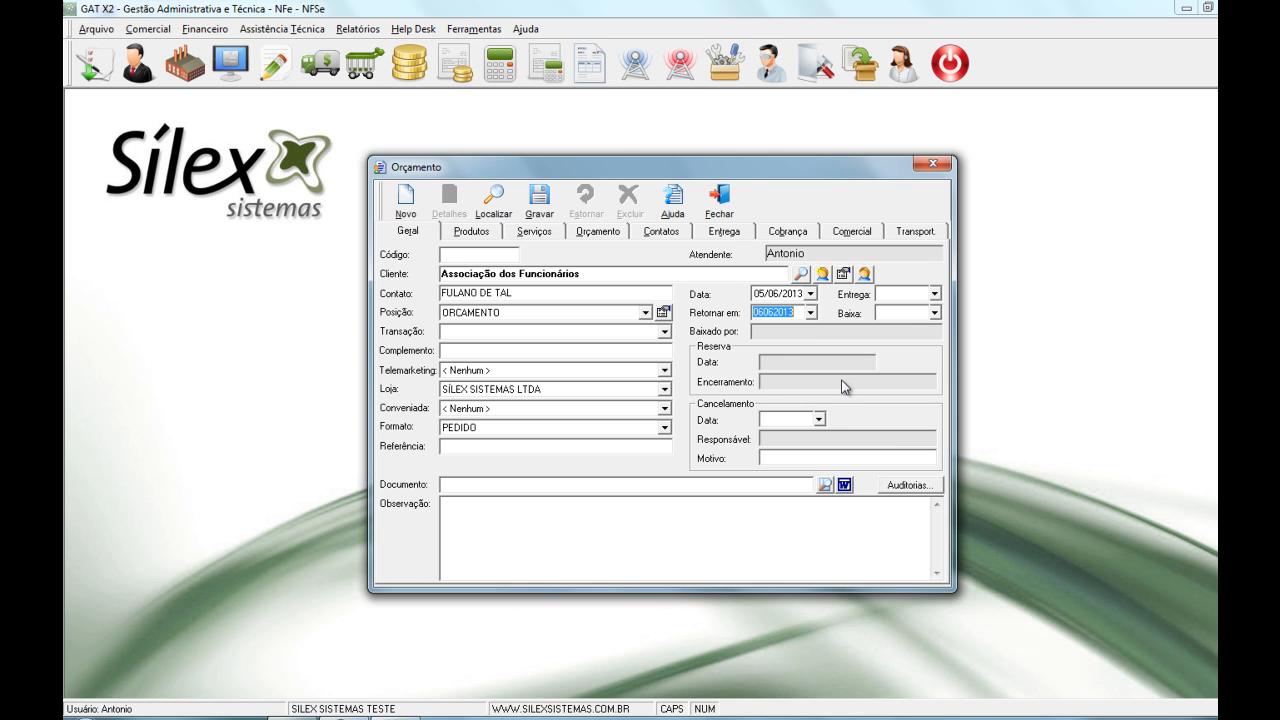
- Start a new product entry in the Orçamento, choosing Adaptador de Força (034) with a quantity of 4
{"action": "left_click", "coordinate": [463, 231]}
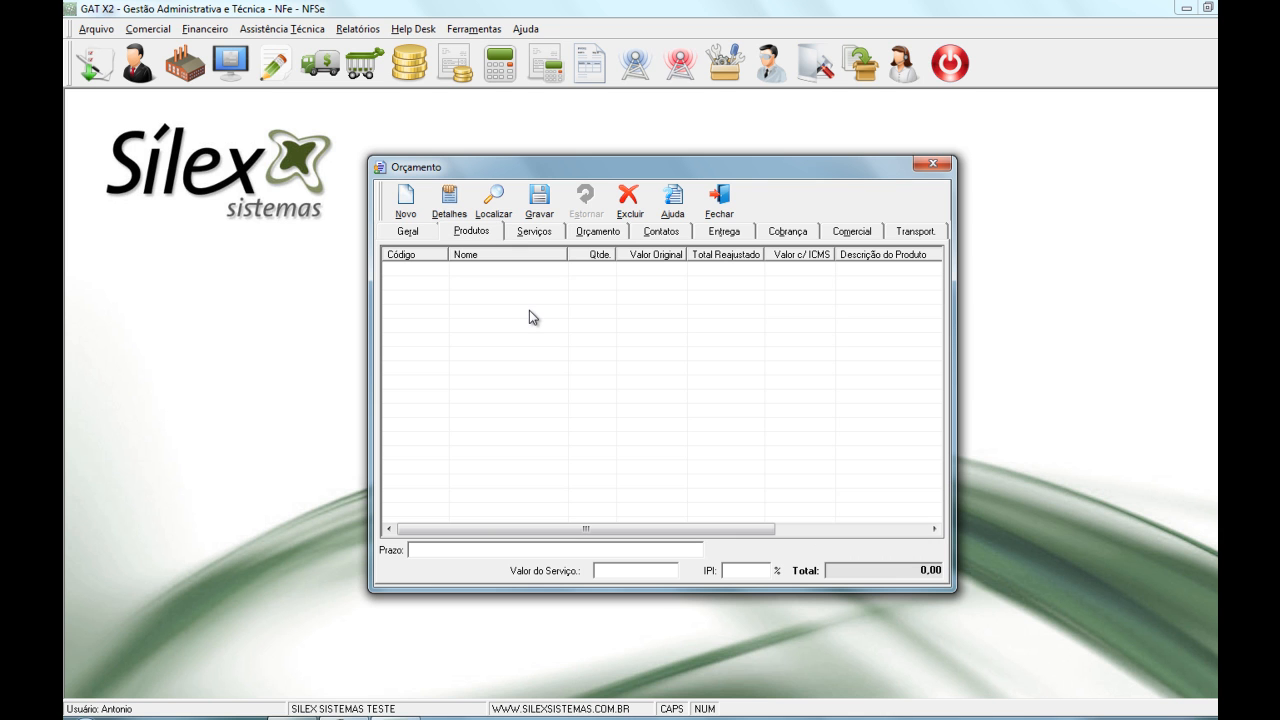
{"action": "left_click", "coordinate": [405, 198]}
{"action": "left_click", "coordinate": [788, 320]}
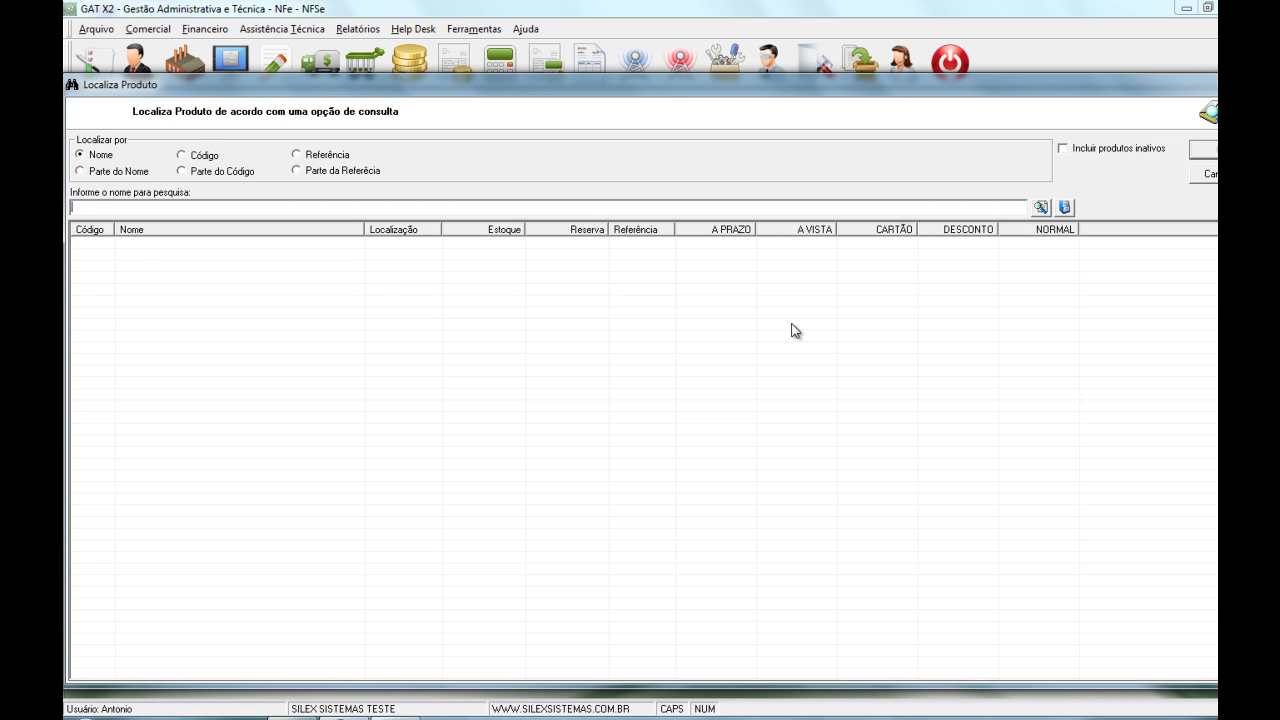
{"action": "double_click", "coordinate": [795, 330]}
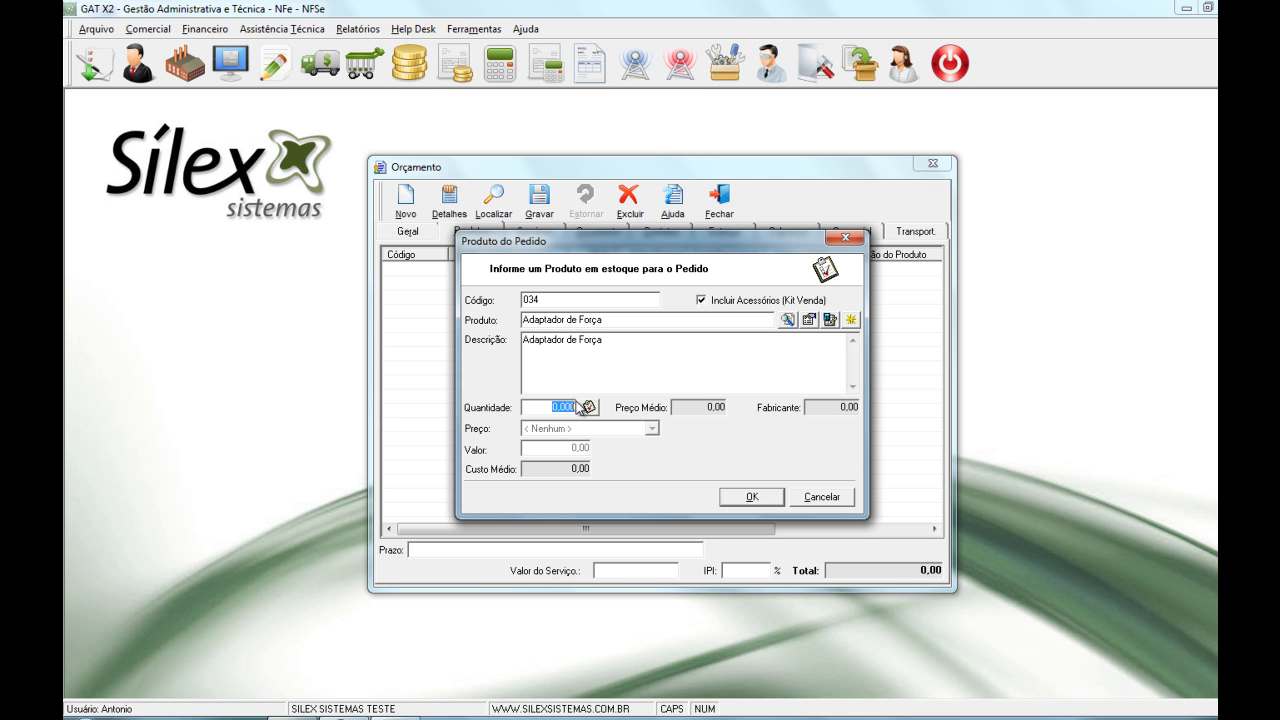
{"action": "type", "text": "4"}
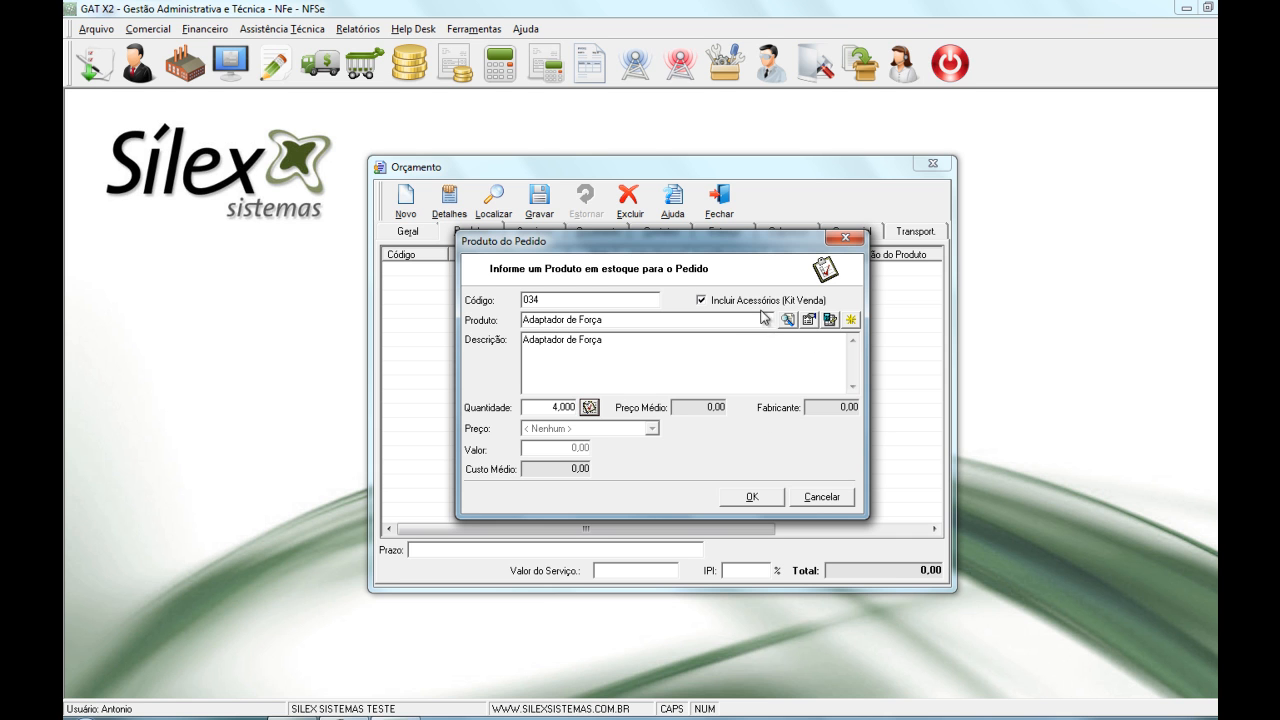
- Exclude the accessories kit, keep Preço as < Nenhum >, set the value to 3,60, and add Adaptador de Força to the Orçamento
{"action": "left_click", "coordinate": [702, 300]}
{"action": "left_click", "coordinate": [653, 429]}
{"action": "left_click", "coordinate": [660, 429]}
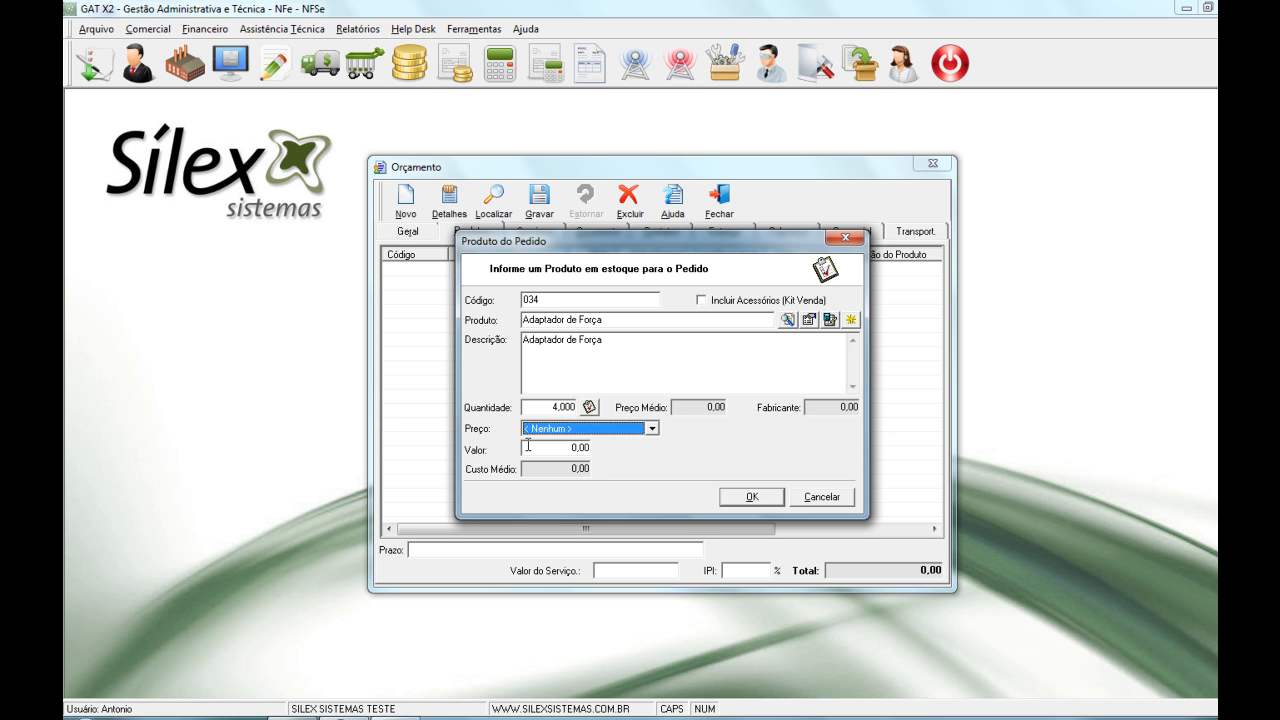
{"action": "left_click", "coordinate": [573, 449]}
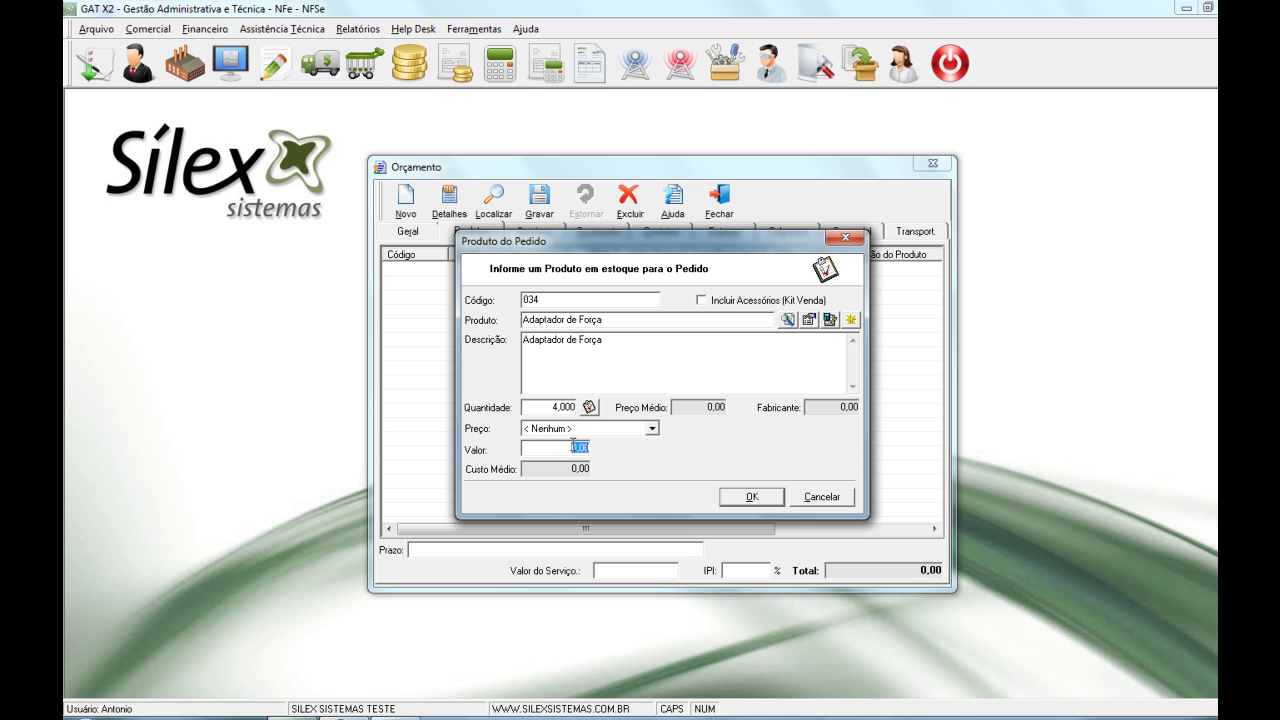
{"action": "type", "text": "3,60"}
{"action": "key", "text": "Return"}
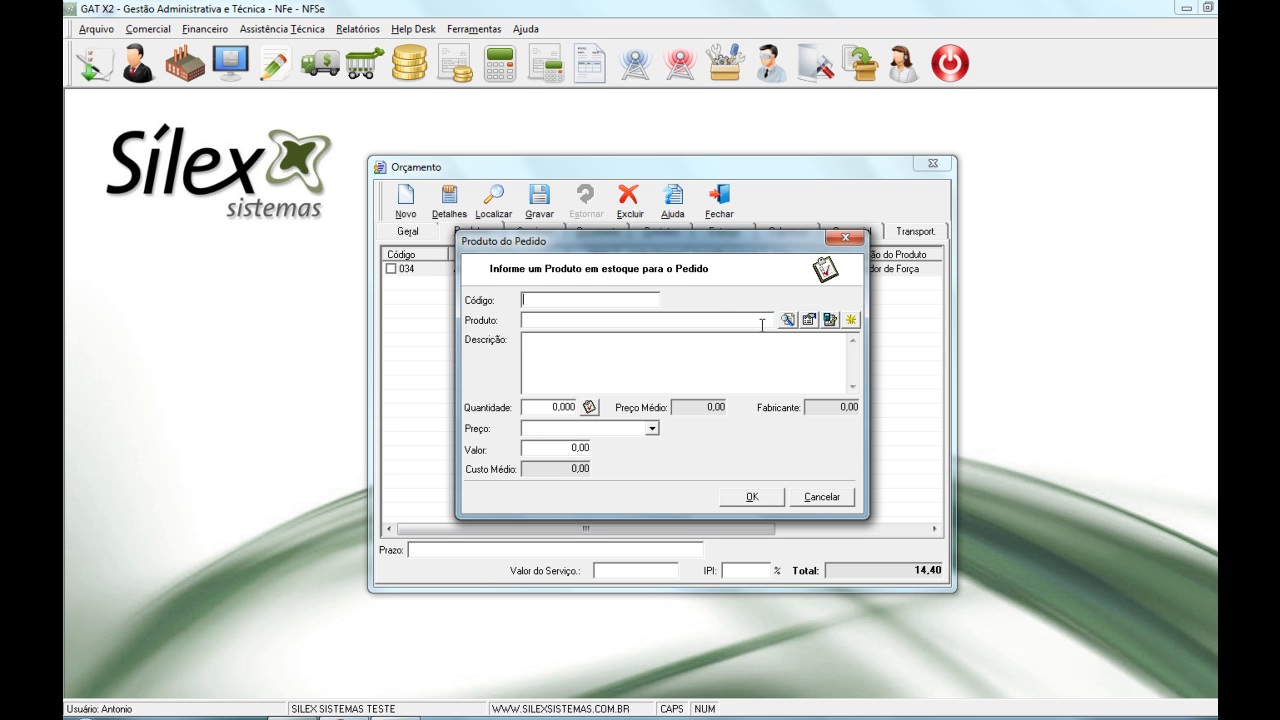
- Locate the product BOBINA (001) for the next Orçamento item and set its quantity to 2
{"action": "left_click", "coordinate": [788, 320]}
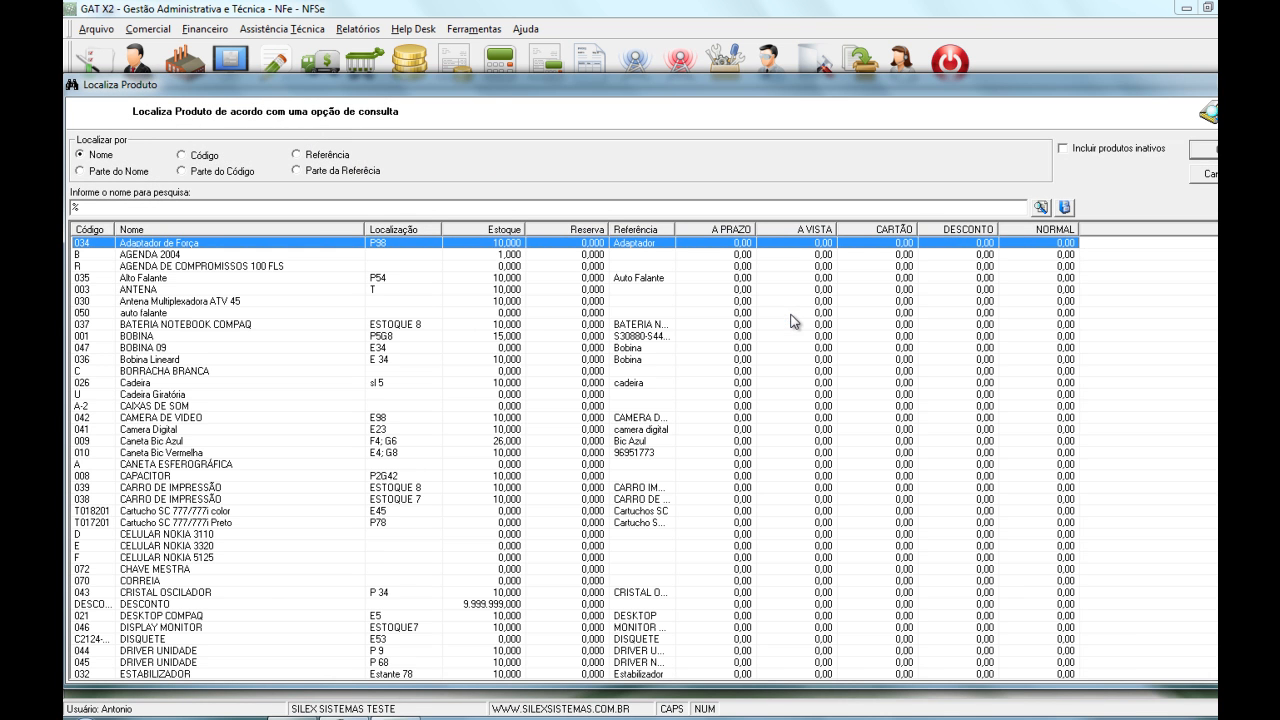
{"action": "double_click", "coordinate": [170, 335]}
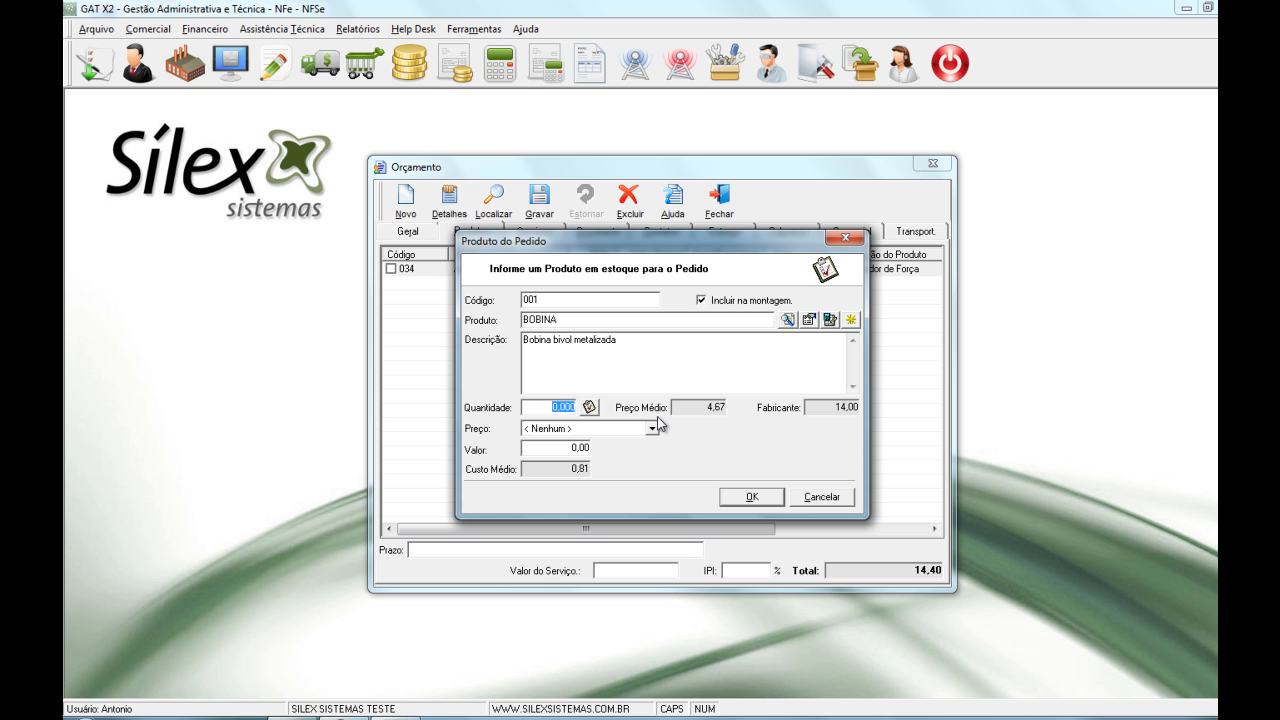
{"action": "type", "text": "2"}
{"action": "key", "text": "Tab"}
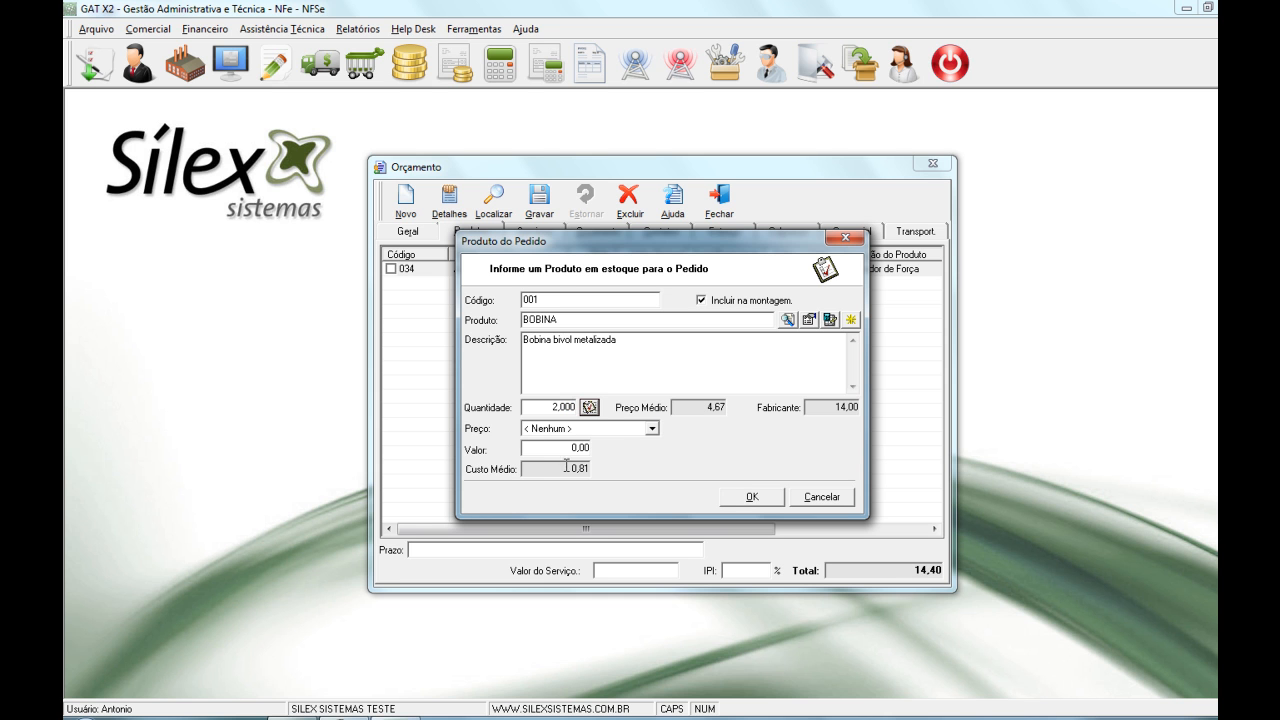
- Keep BOBINA's Preço as < Nenhum >, set its value to 5,00, add it to the Orçamento, and close the product entry
{"action": "left_click", "coordinate": [604, 430]}
{"action": "left_click", "coordinate": [650, 443]}
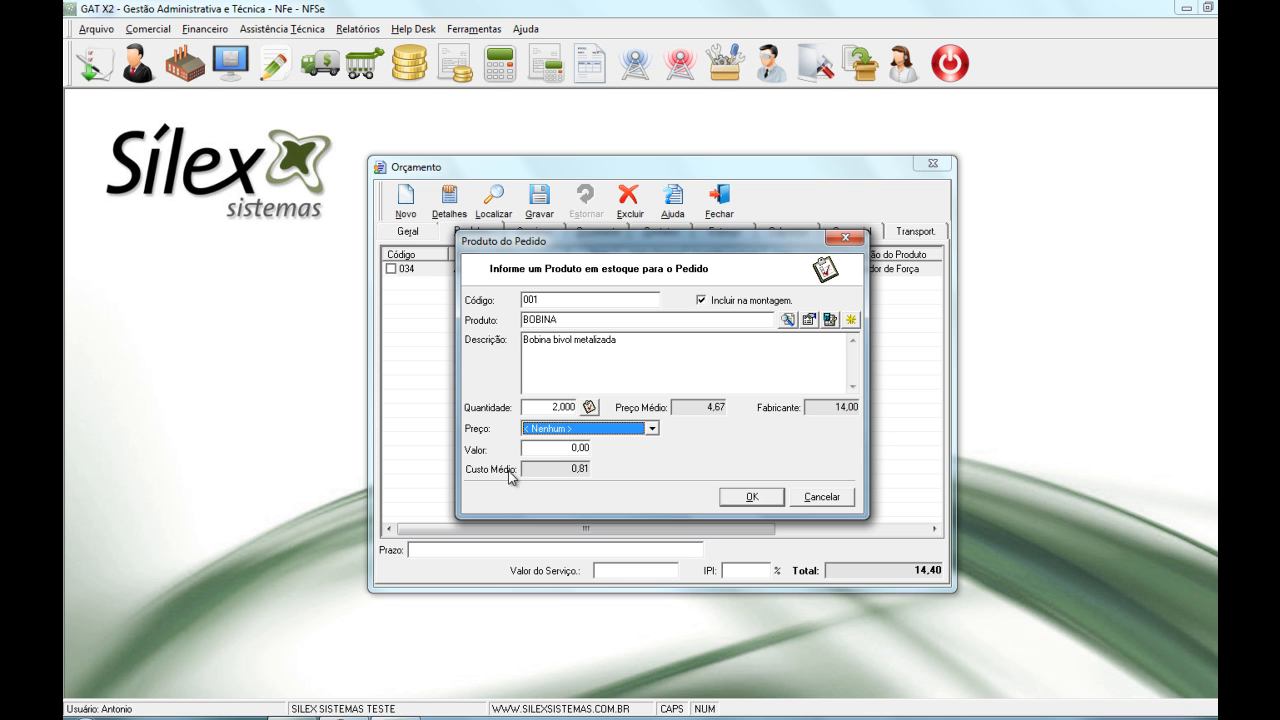
{"action": "left_click", "coordinate": [565, 448]}
{"action": "type", "text": "5"}
{"action": "left_click", "coordinate": [745, 498]}
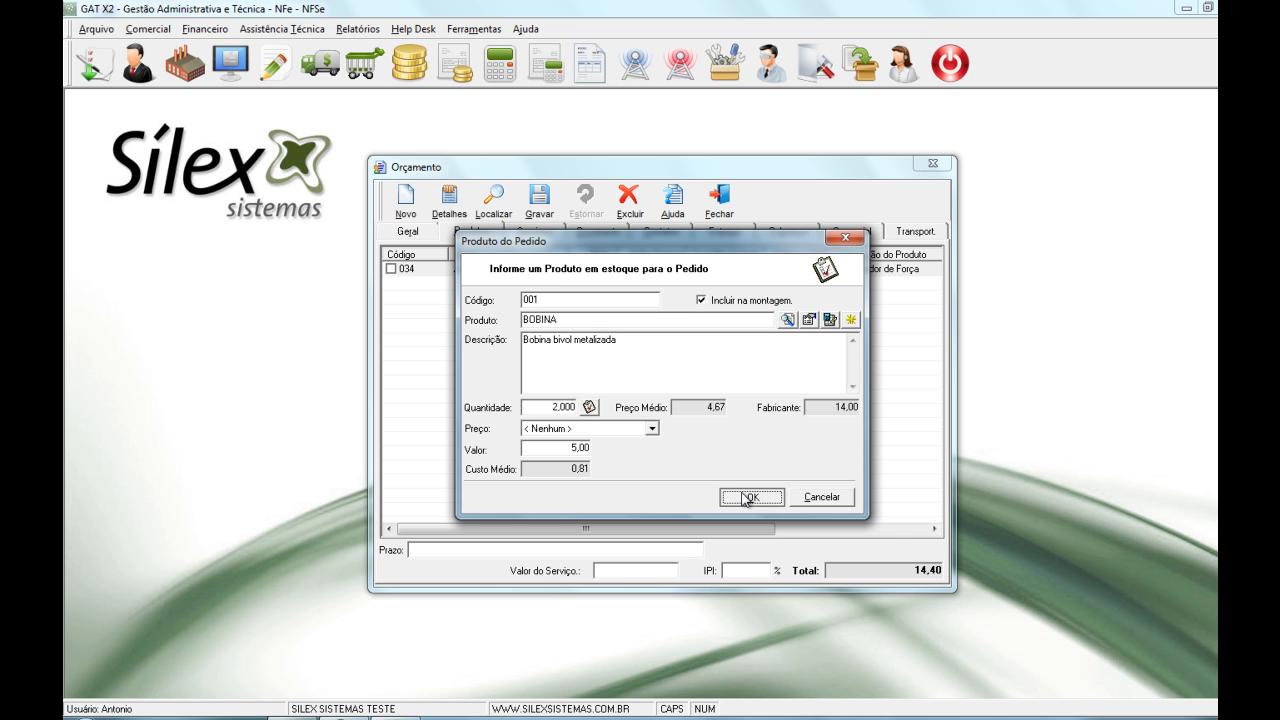
{"action": "left_click", "coordinate": [830, 497]}
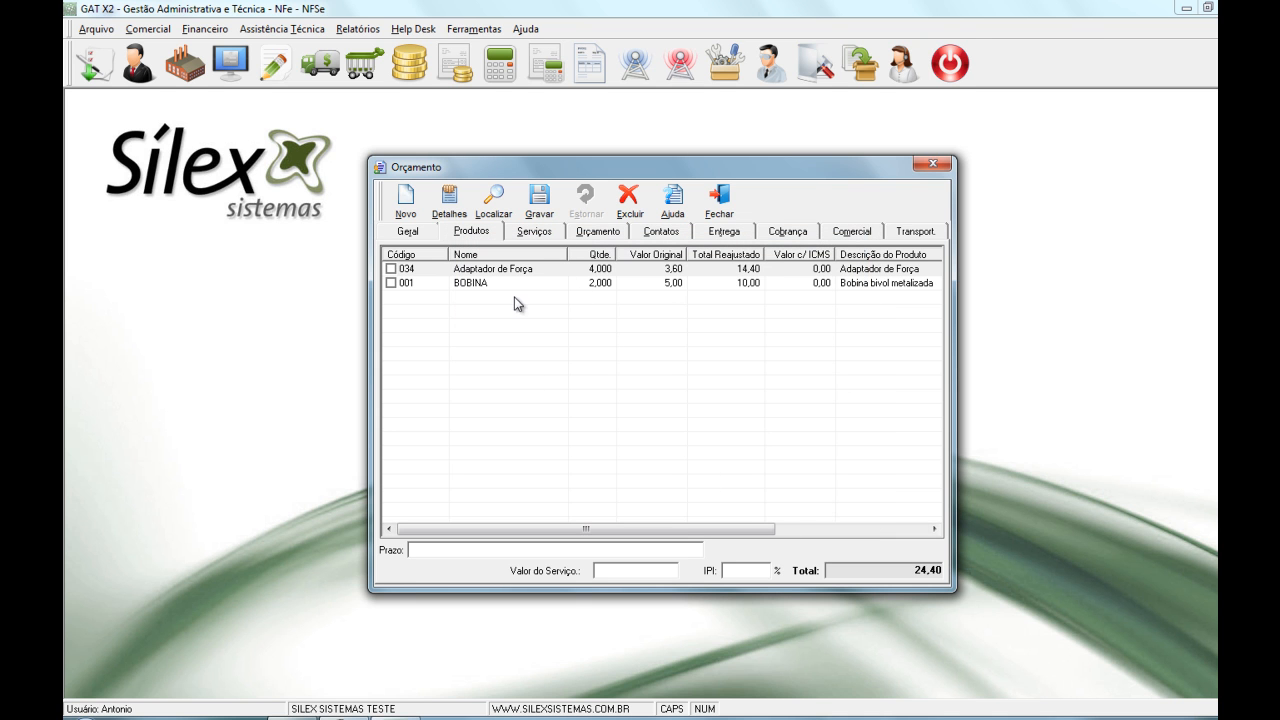
- View the blank service entry form of the Orçamento and cancel it without adding a service
{"action": "left_click", "coordinate": [541, 233]}
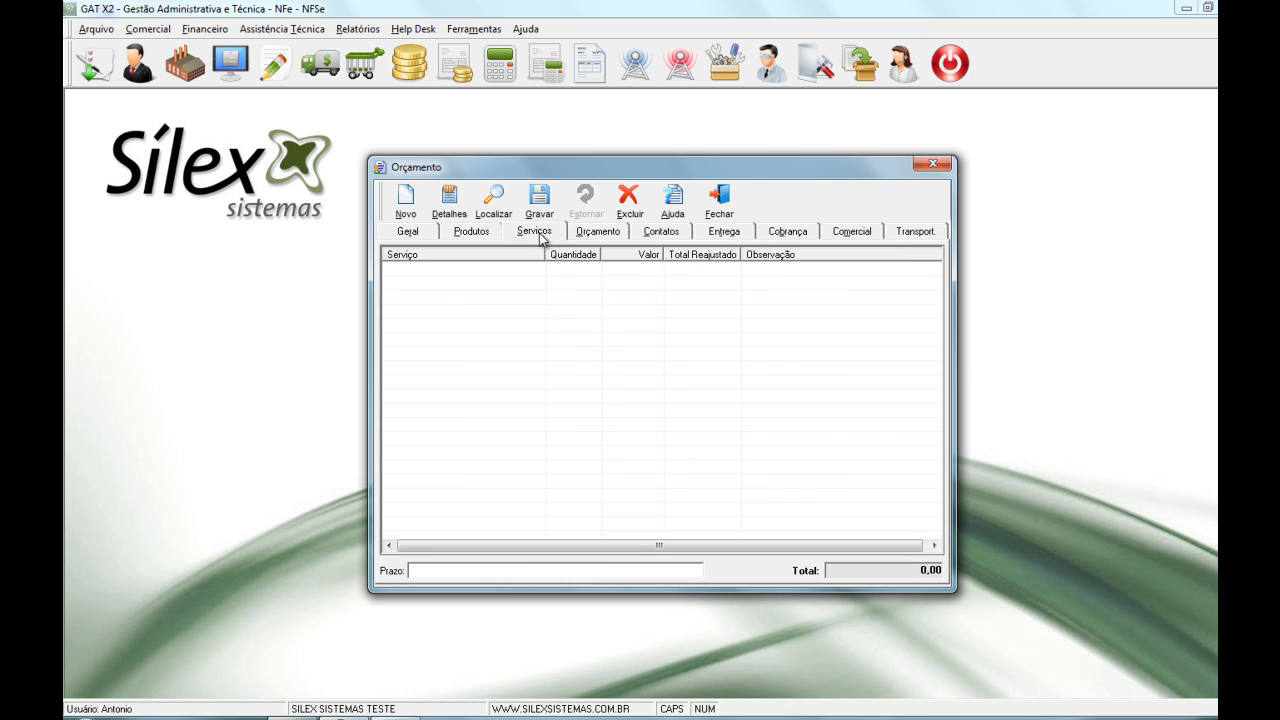
{"action": "left_click", "coordinate": [407, 200]}
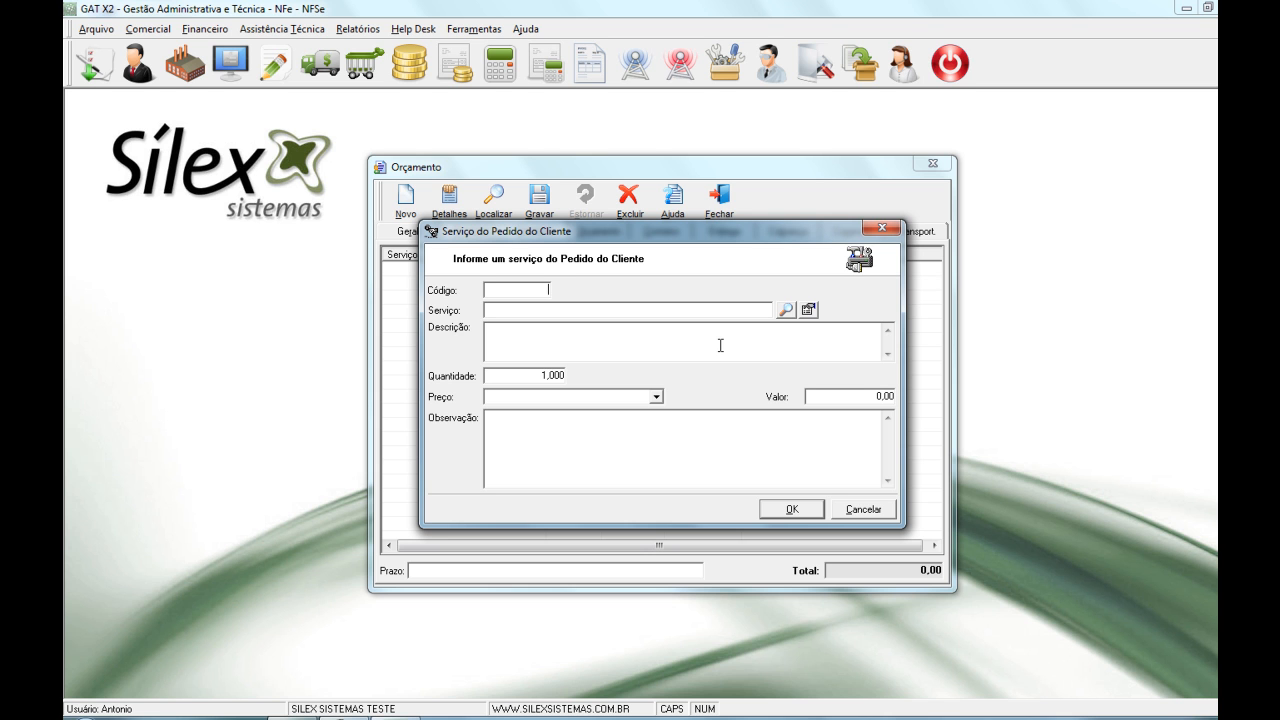
{"action": "left_click", "coordinate": [864, 515]}
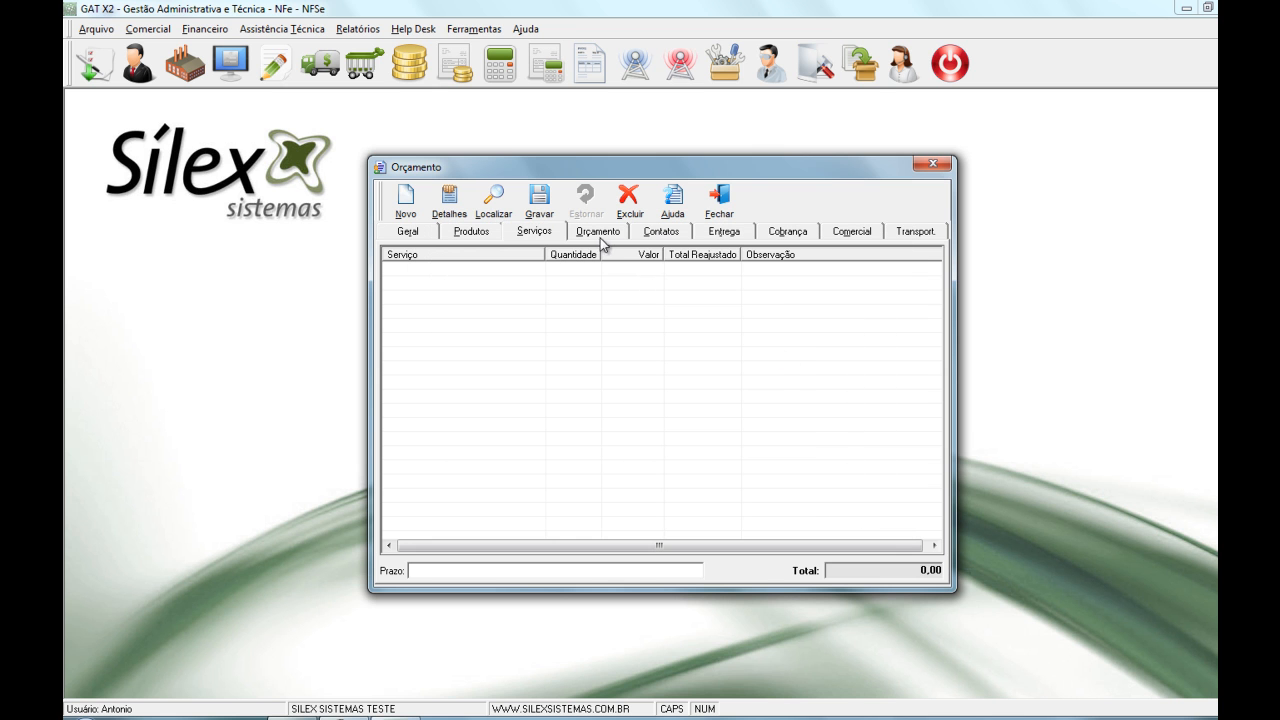
- Set the Orçamento's Validade to 05/07/2013 and its Último Envio to 05/06/2013
{"action": "left_click", "coordinate": [589, 232]}
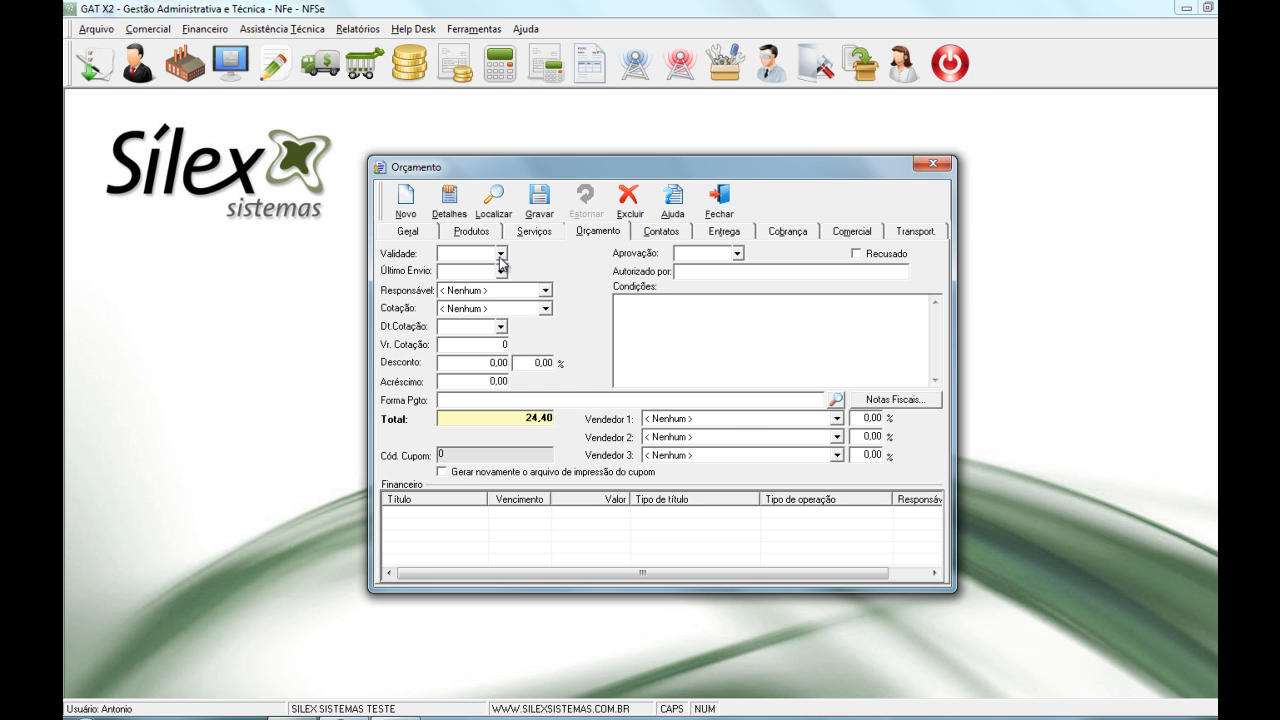
{"action": "left_click", "coordinate": [501, 255]}
{"action": "left_click", "coordinate": [563, 274]}
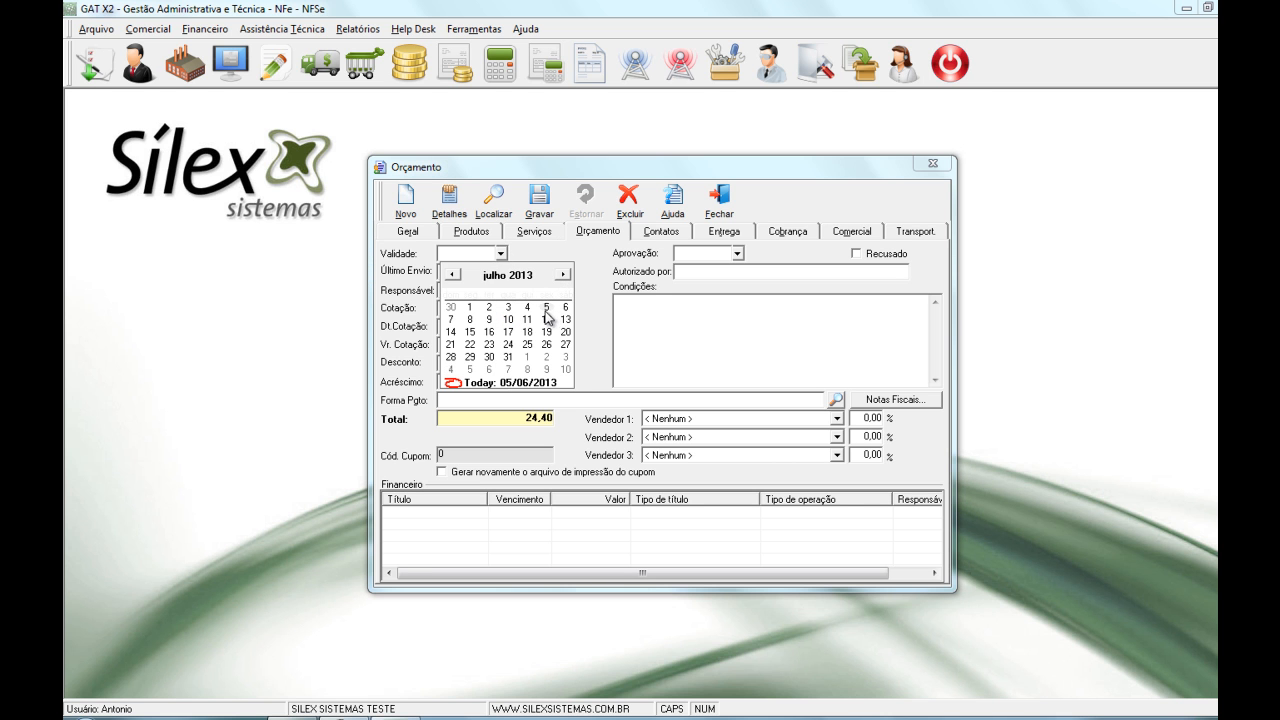
{"action": "left_click", "coordinate": [546, 307]}
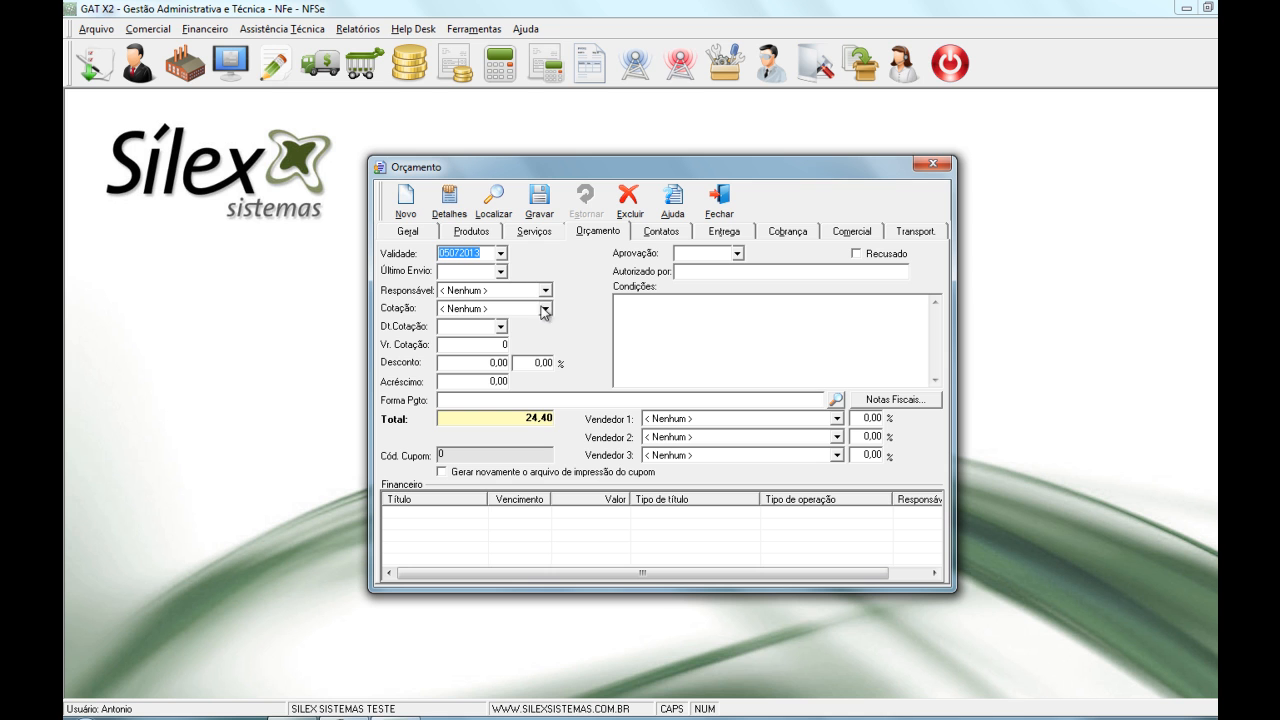
{"action": "left_click", "coordinate": [500, 272]}
{"action": "left_click", "coordinate": [506, 275]}
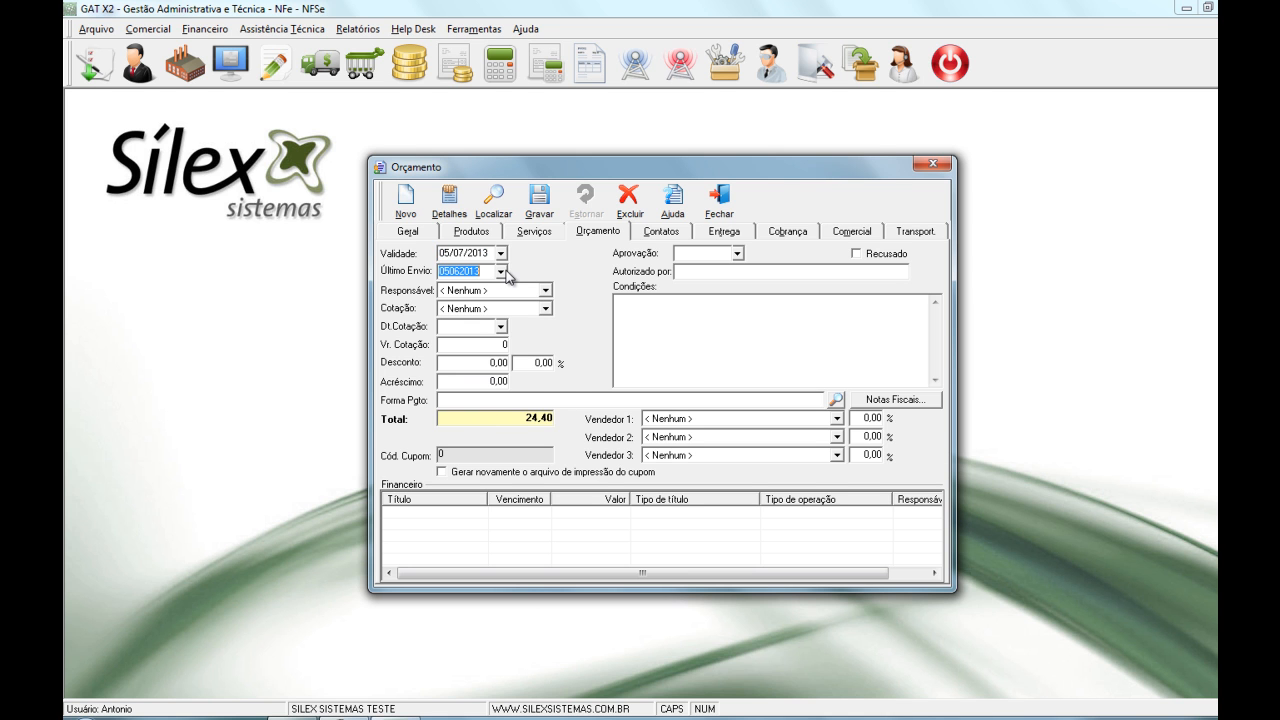
- Assign the logged-in attendant as Responsável for the Orçamento and keep Cotação as < Nenhum >
{"action": "left_click", "coordinate": [508, 290]}
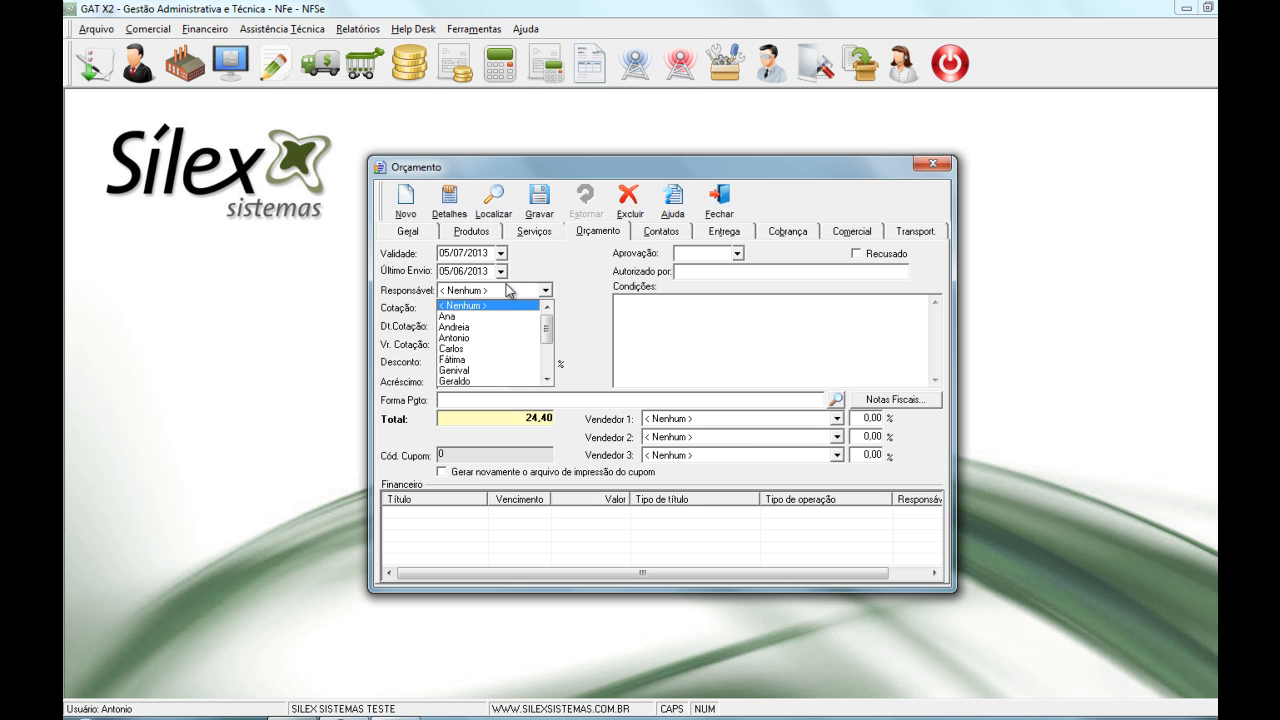
{"action": "left_click", "coordinate": [476, 339]}
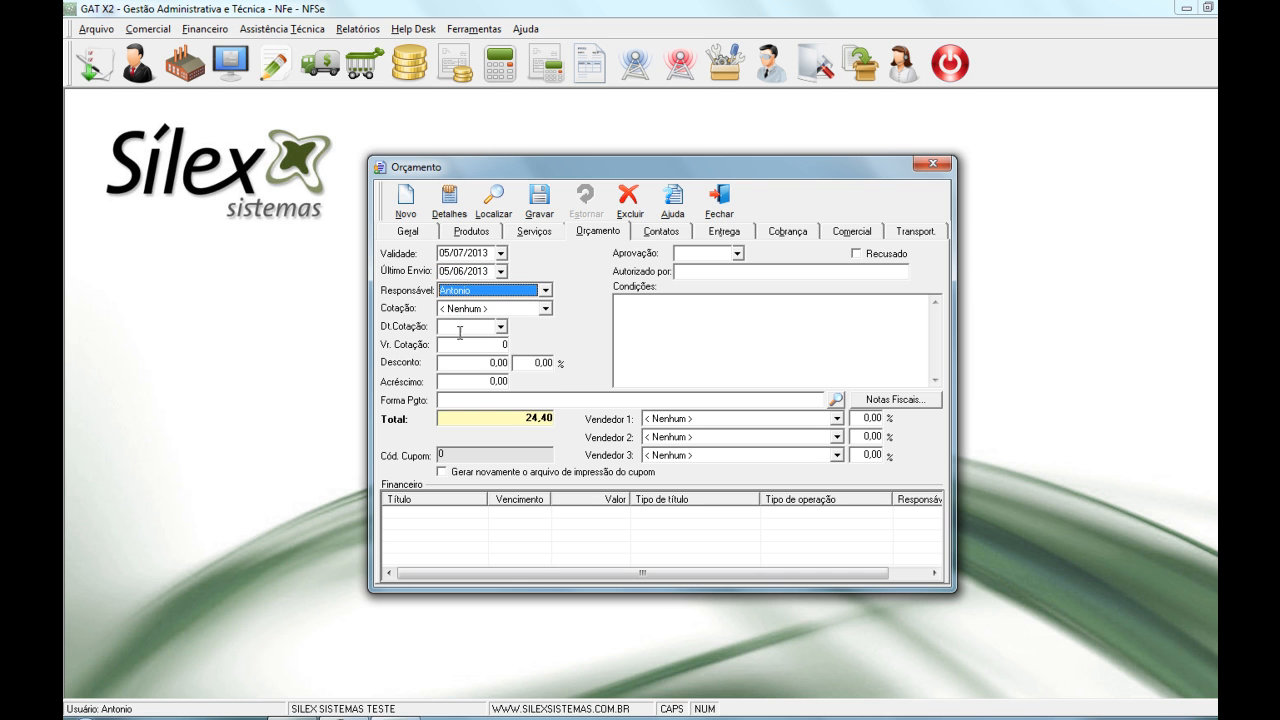
{"action": "left_click", "coordinate": [527, 313]}
{"action": "left_click", "coordinate": [527, 322]}
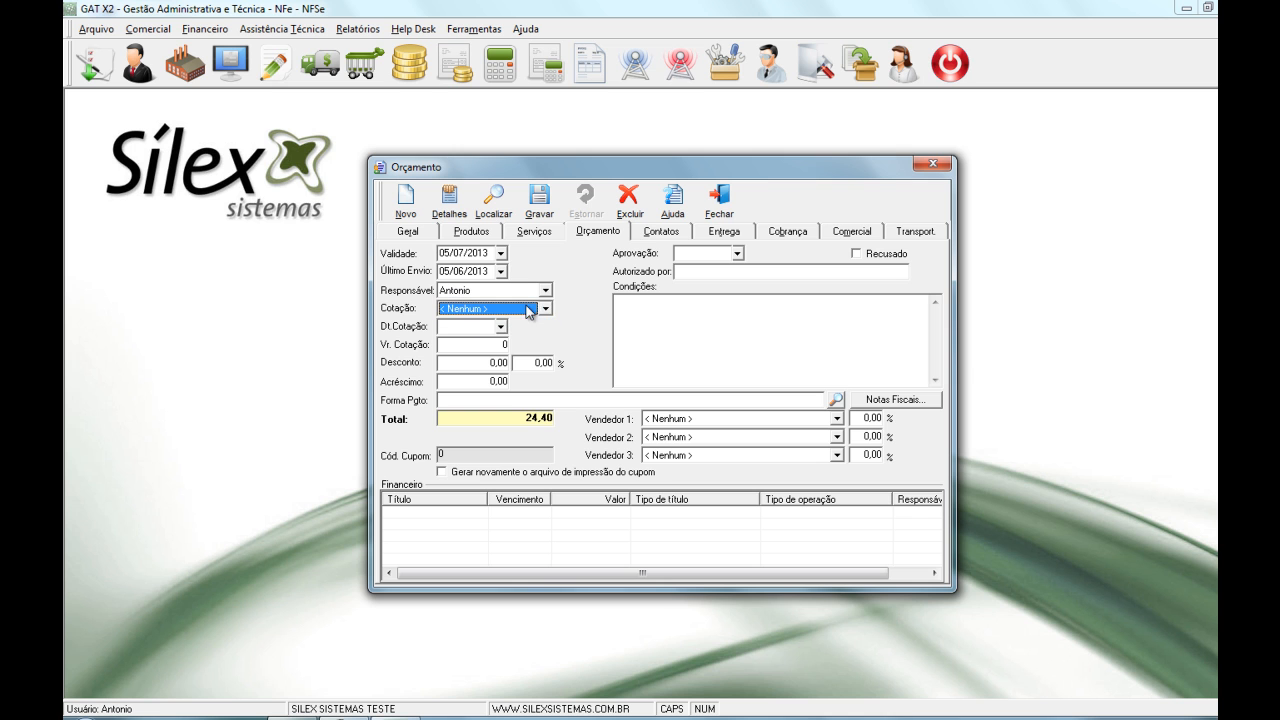
- Enter the Condições lines "3X NO CARTAO OU BOLETO" and "5% DE DESCONTO VENDA À VISTA", and assign the first listed seller as Vendedor 1
{"action": "left_click", "coordinate": [658, 309]}
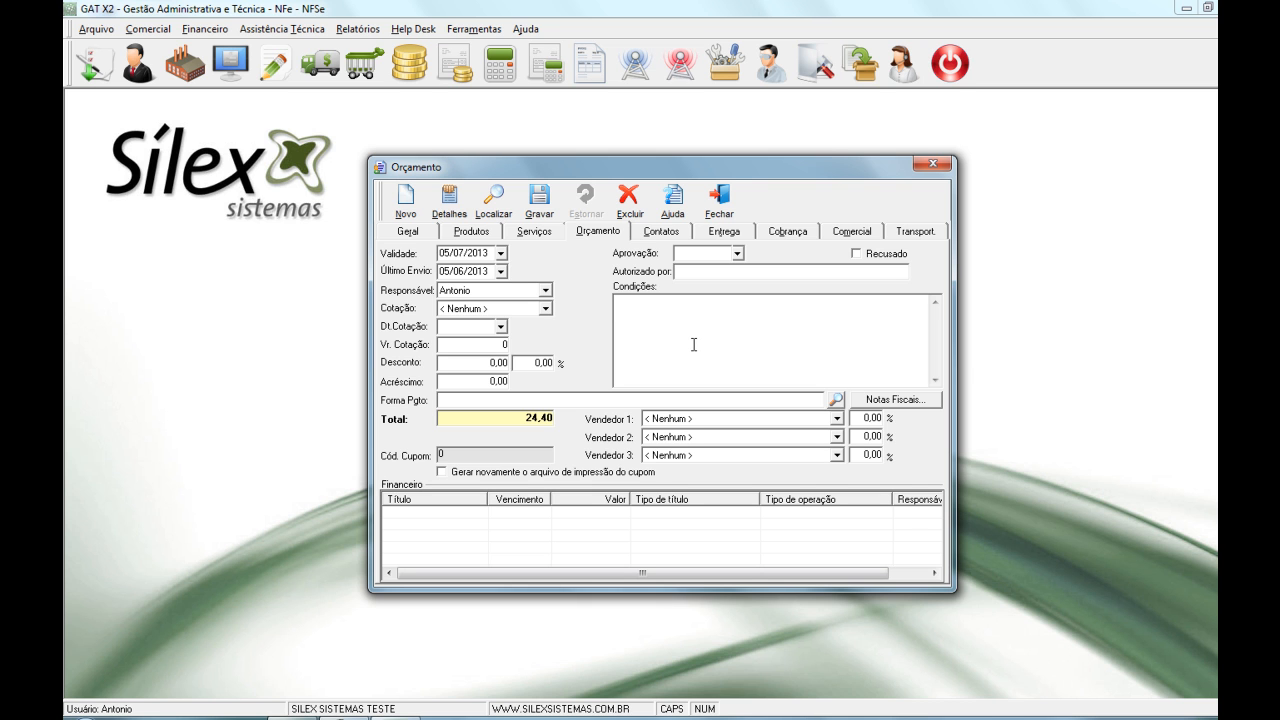
{"action": "type", "text": "3X NO CARTAO OU BOLETO 5"}
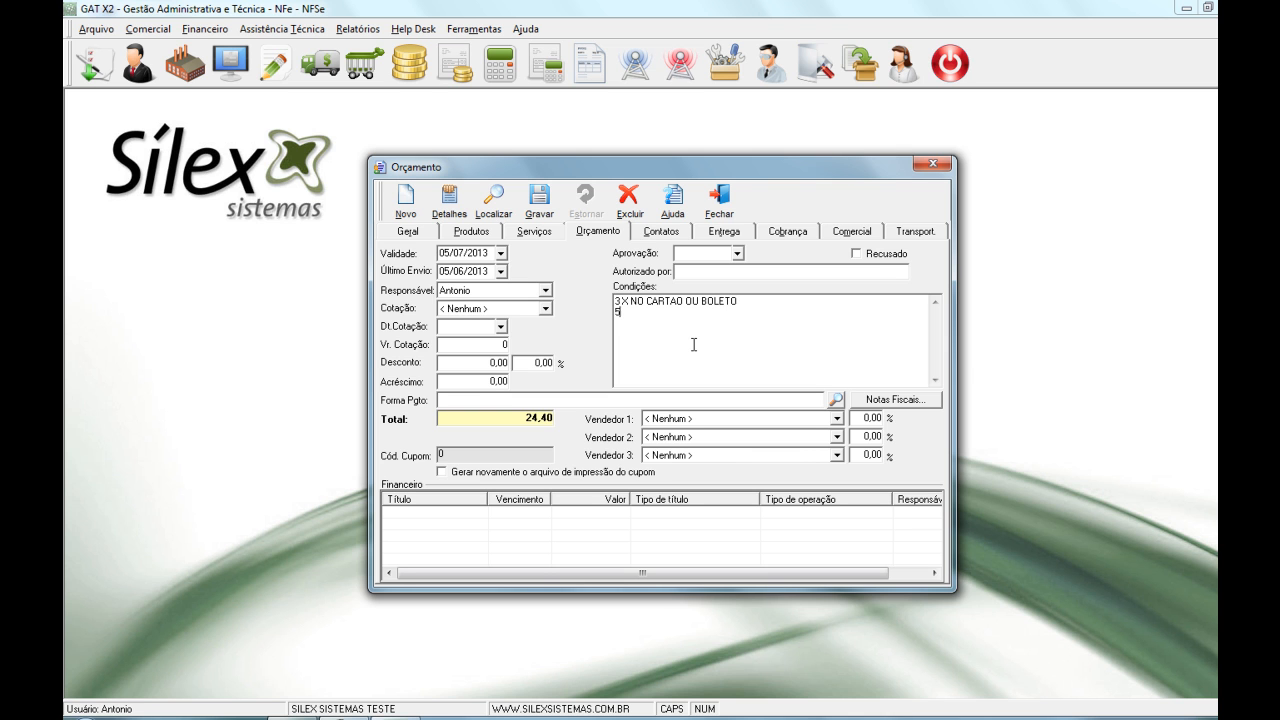
{"action": "type", "text": "% DE DESCONTO VENDA À VISTA"}
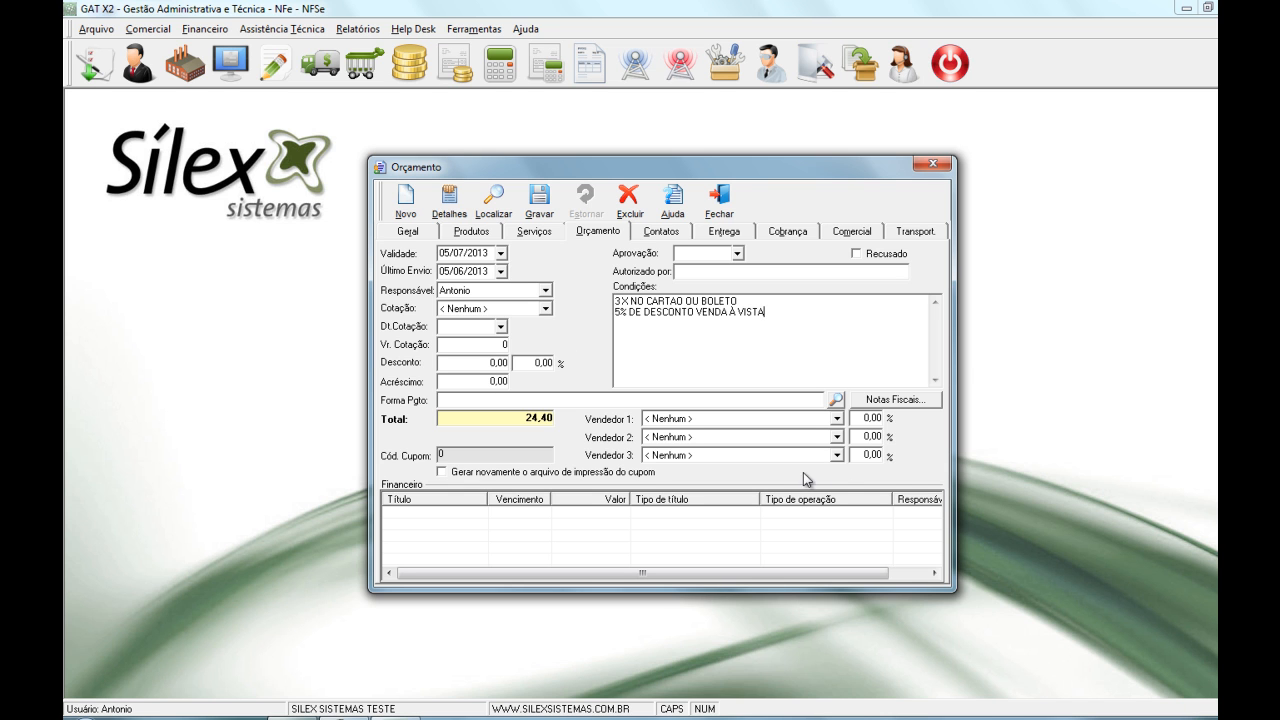
{"action": "left_click", "coordinate": [798, 419]}
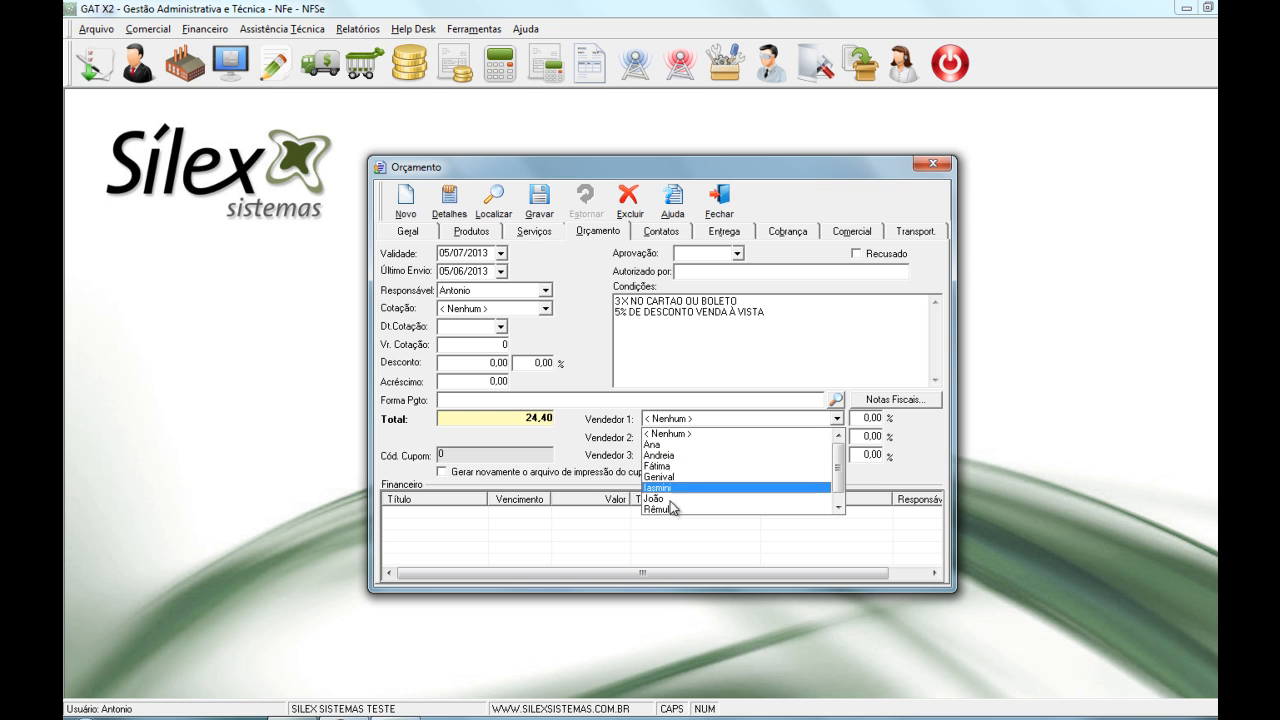
{"action": "left_click", "coordinate": [764, 444]}
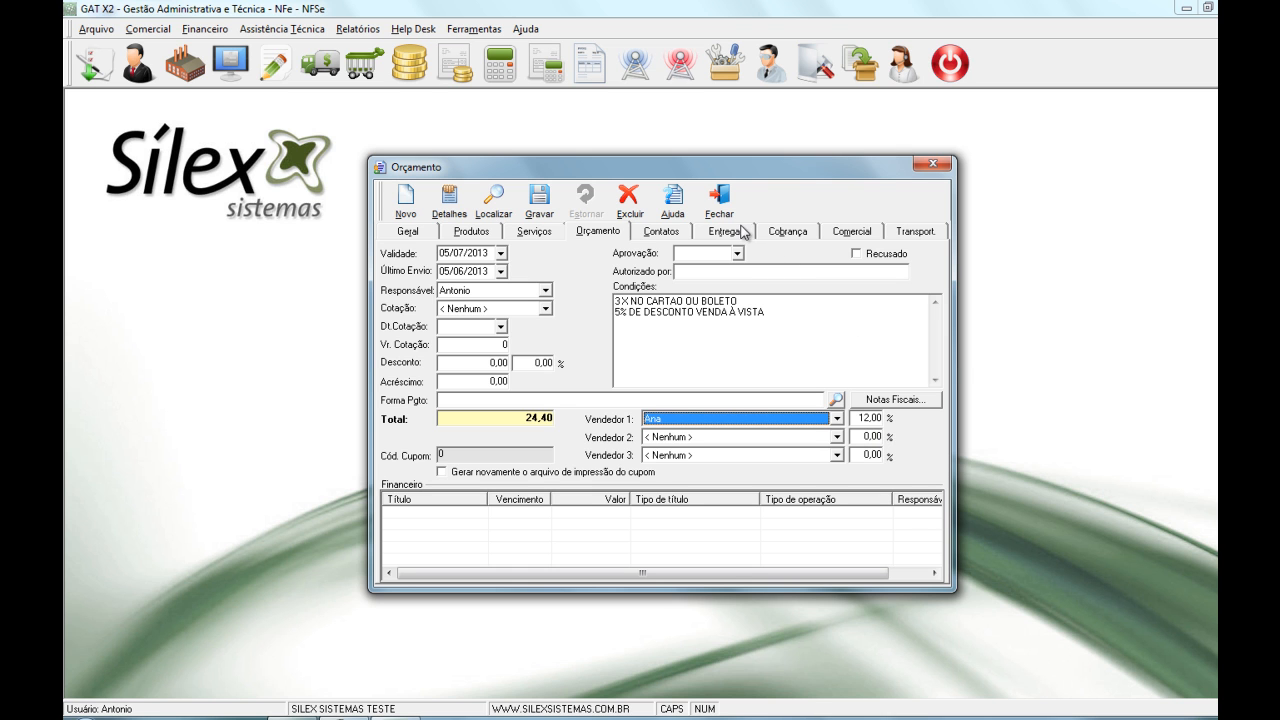
- Add a contact record to the Orçamento with the Histórico text "HISTORICO"
{"action": "left_click", "coordinate": [670, 232]}
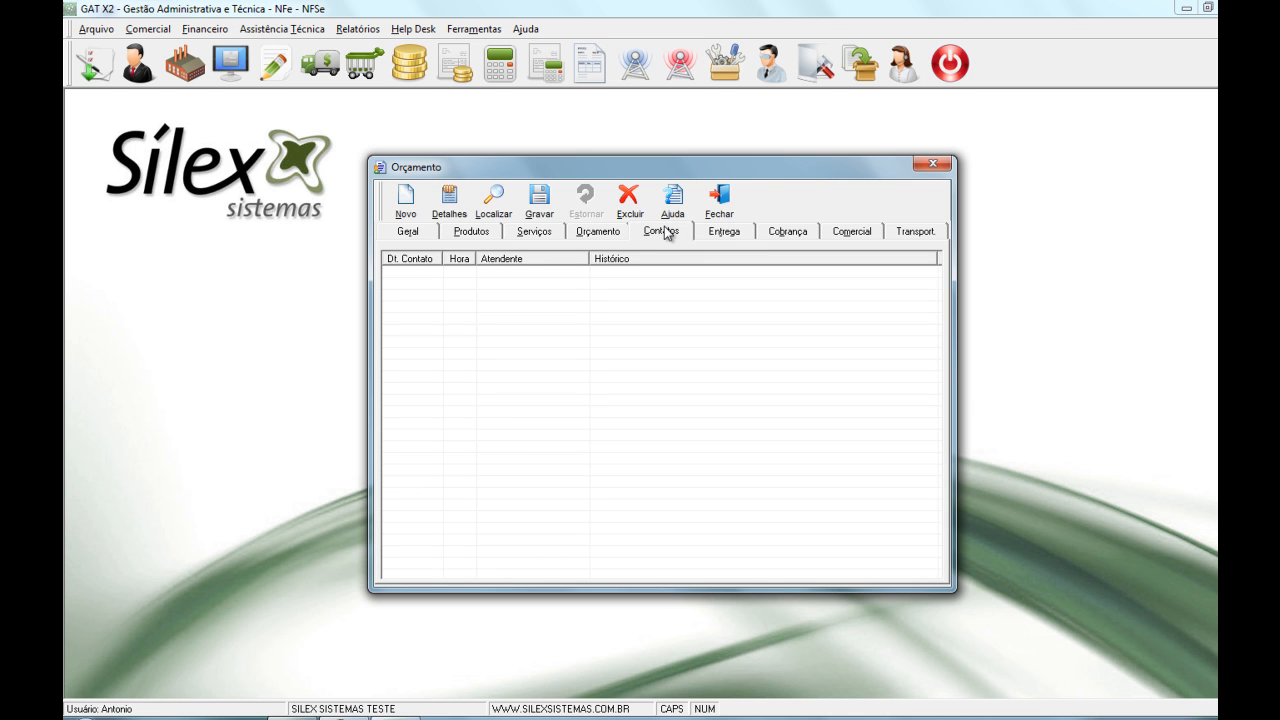
{"action": "left_click", "coordinate": [406, 196]}
{"action": "left_click", "coordinate": [648, 351]}
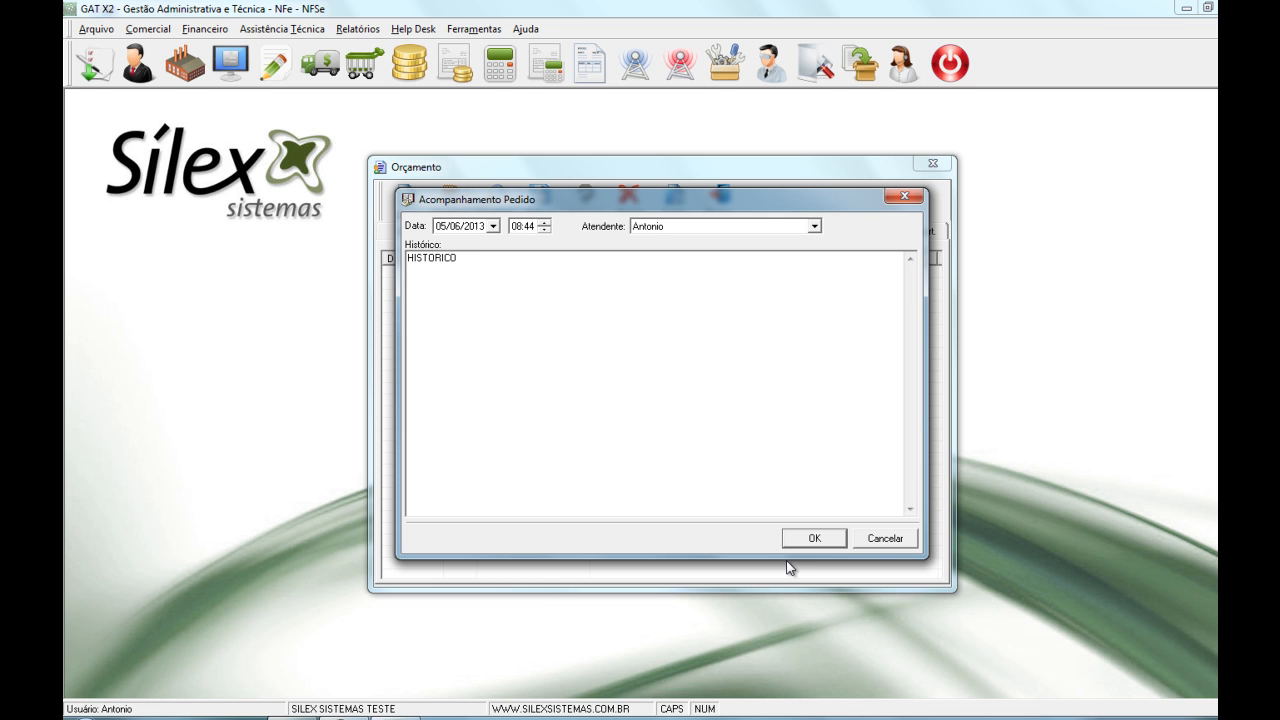
{"action": "left_click", "coordinate": [833, 540]}
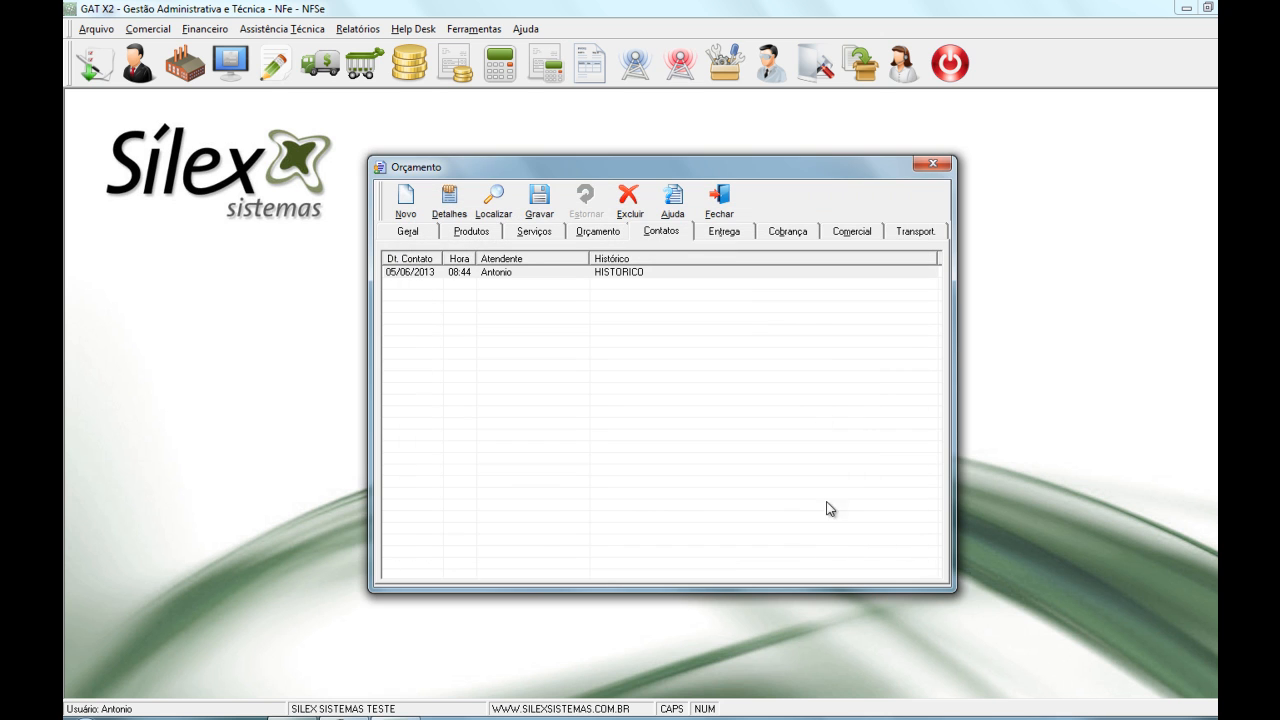
- Review the Orçamento's delivery, billing and commercial addresses and its transport fields, including the freight value
{"action": "left_click", "coordinate": [710, 232]}
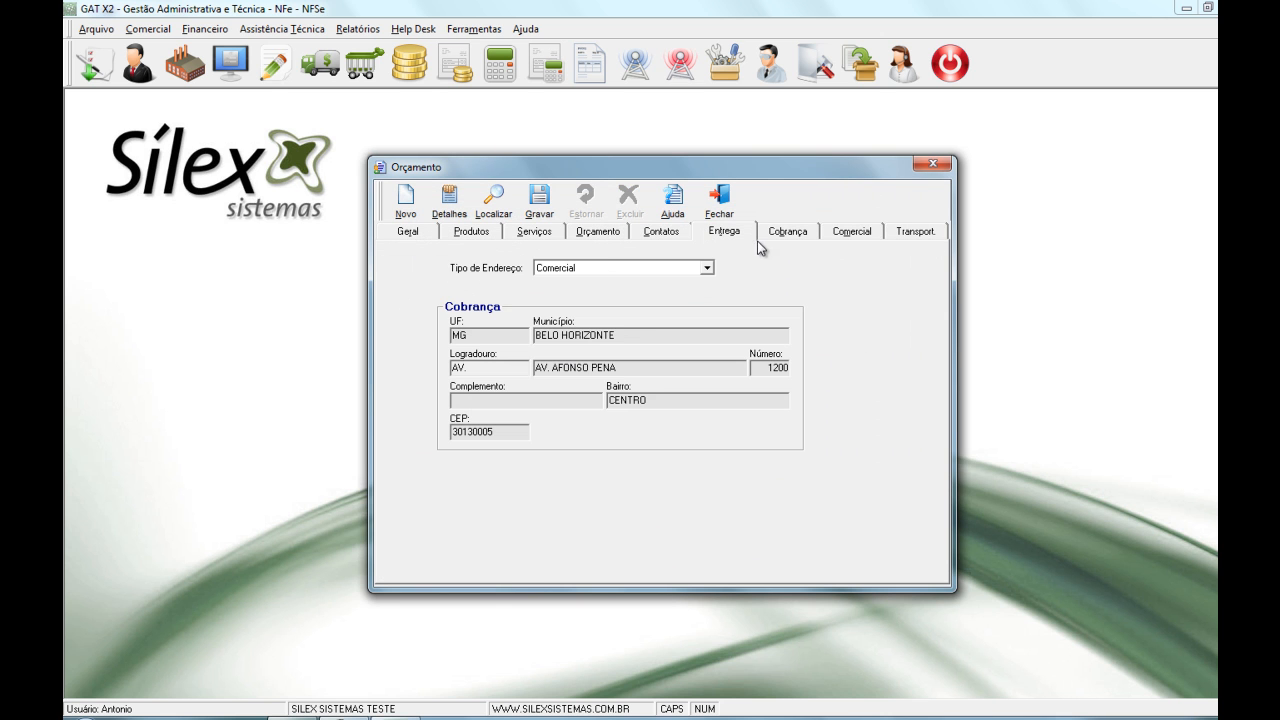
{"action": "left_click", "coordinate": [798, 234]}
{"action": "left_click", "coordinate": [848, 236]}
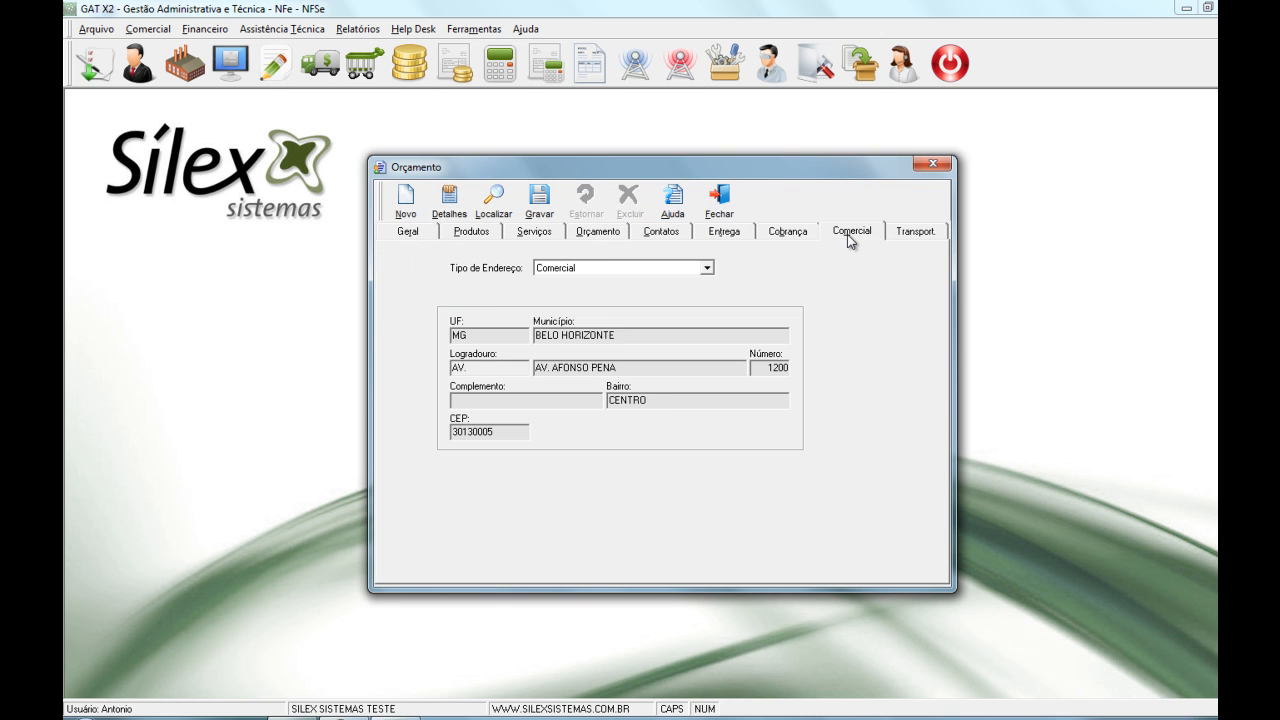
{"action": "left_click", "coordinate": [752, 237]}
{"action": "left_click", "coordinate": [797, 238]}
{"action": "left_click", "coordinate": [857, 237]}
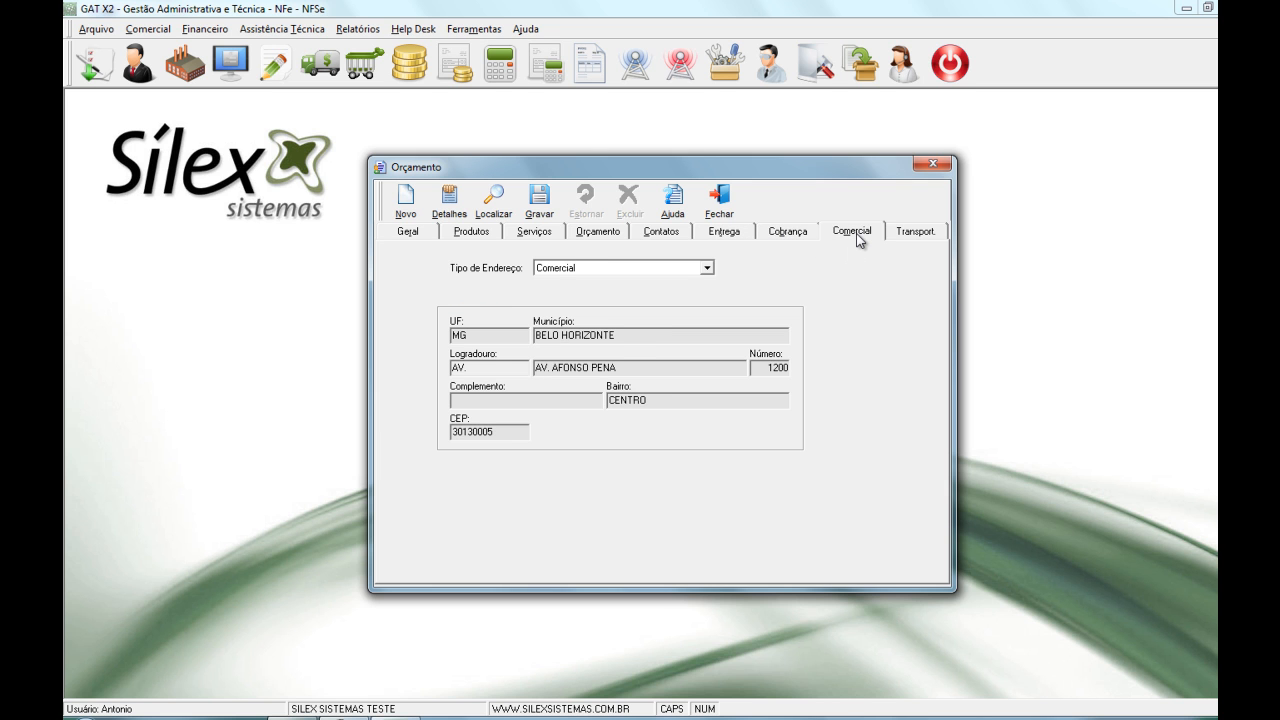
{"action": "left_click", "coordinate": [912, 234]}
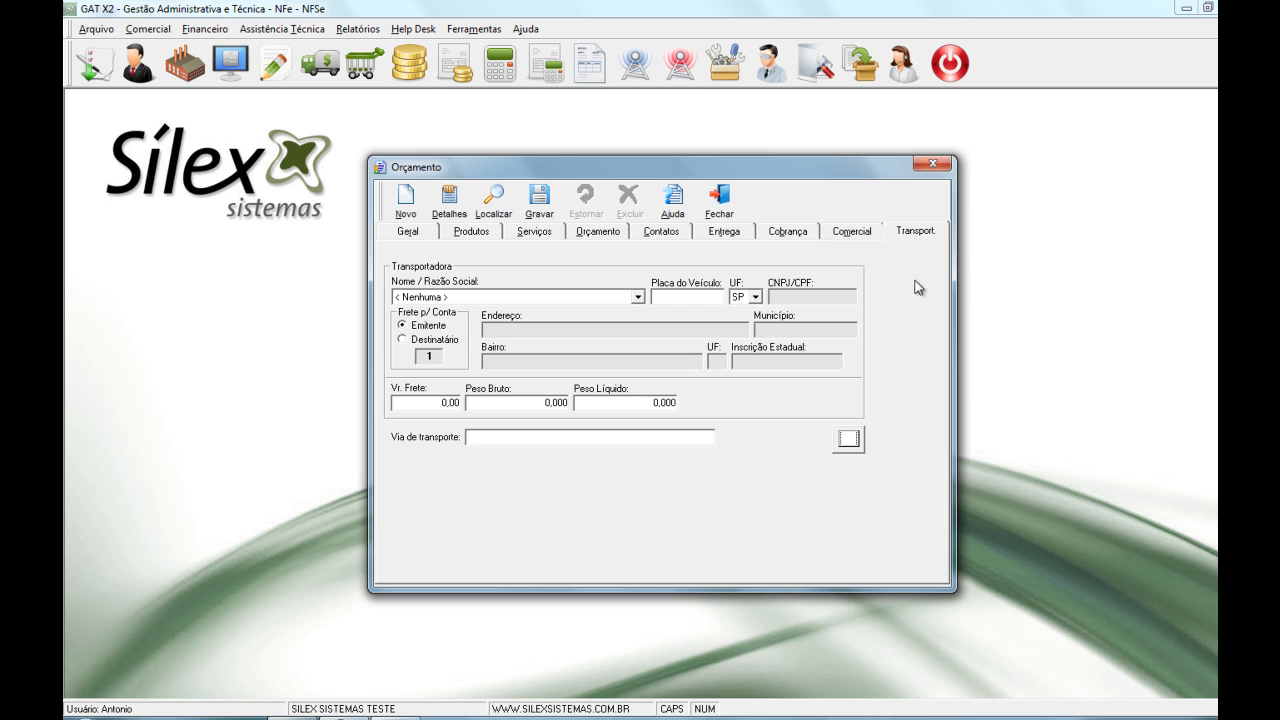
{"action": "left_click", "coordinate": [447, 402]}
- Save the Orçamento and print it with Foxit PDF Printer
{"action": "left_click", "coordinate": [405, 232]}
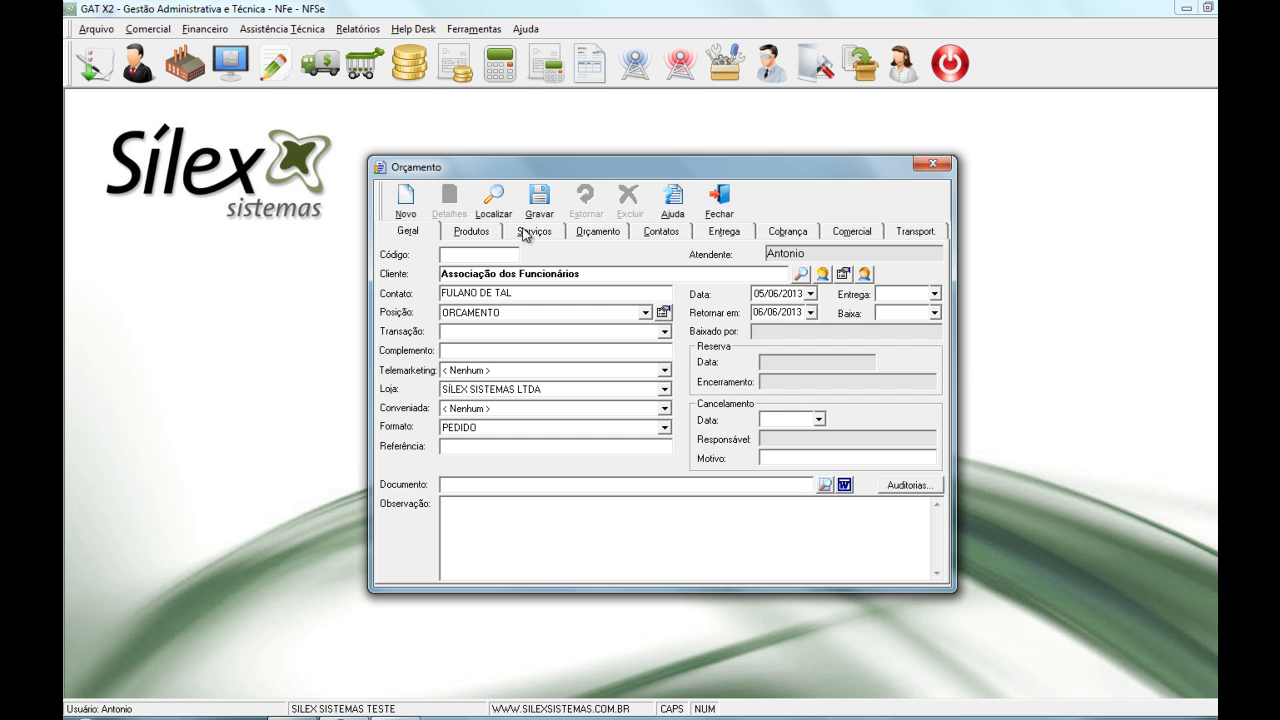
{"action": "left_click", "coordinate": [539, 200]}
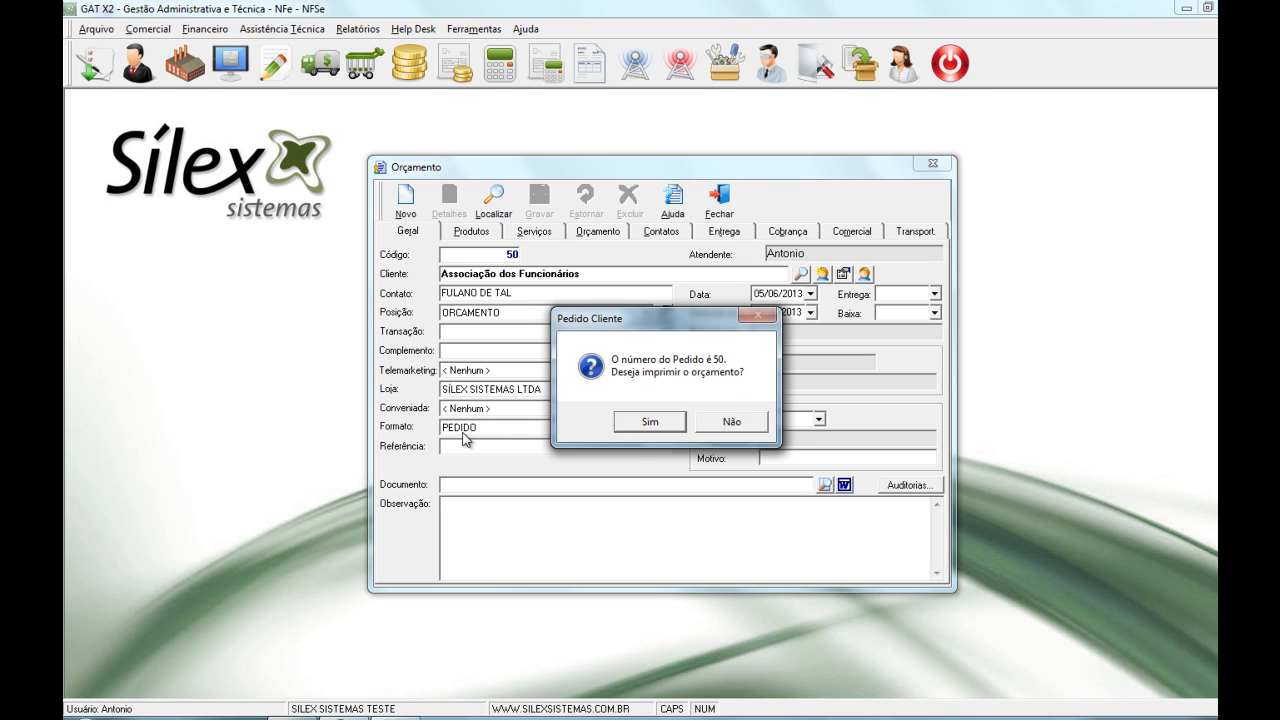
{"action": "left_click", "coordinate": [651, 421]}
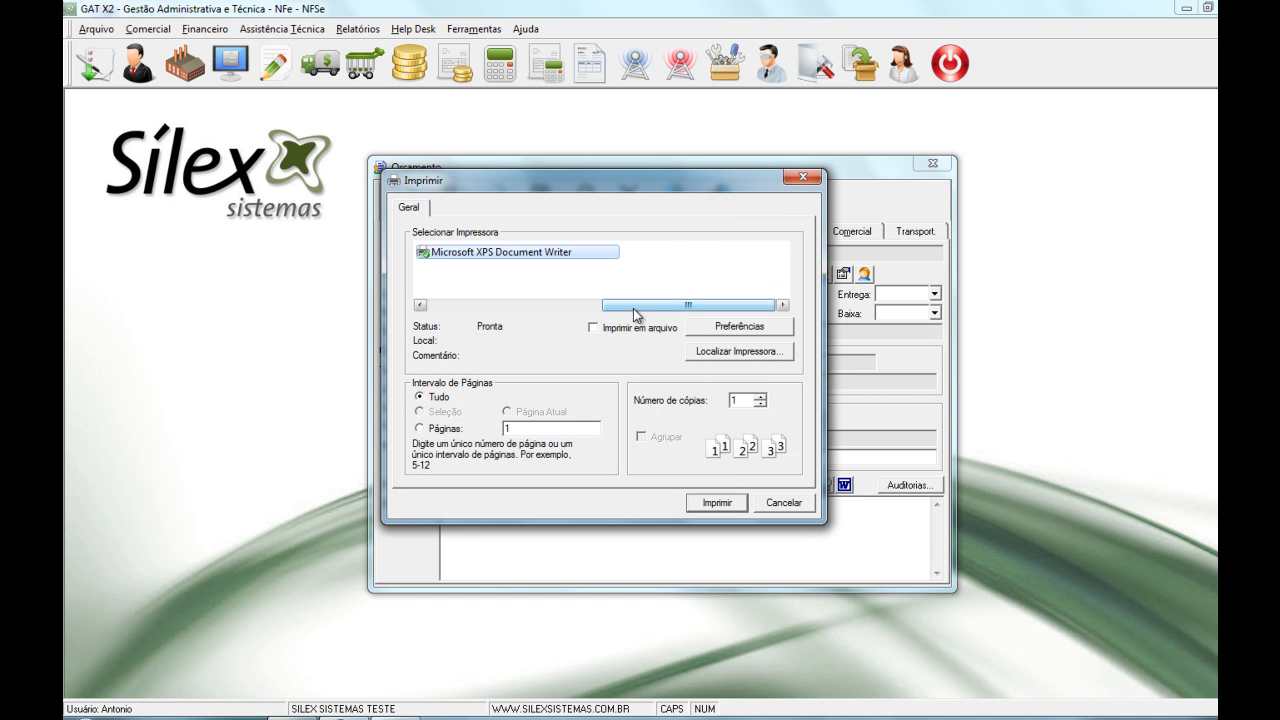
{"action": "left_click_drag", "start_coordinate": [634, 308], "coordinate": [470, 306]}
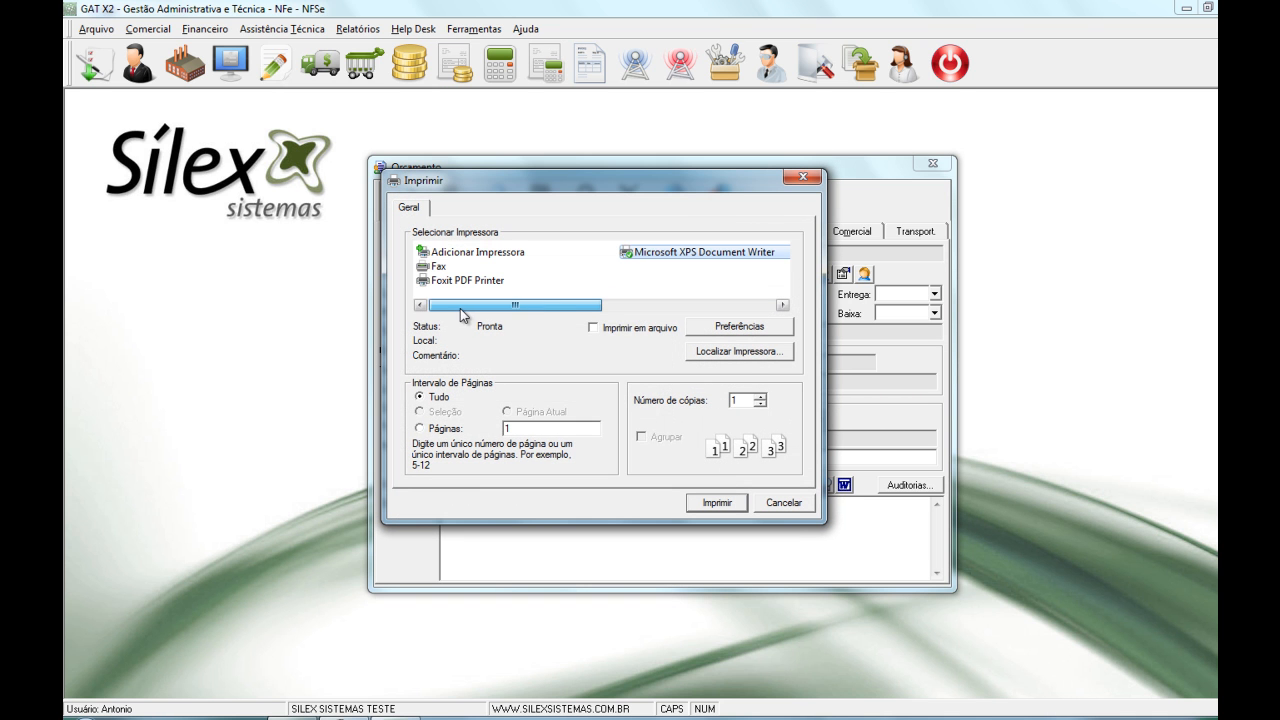
{"action": "left_click", "coordinate": [506, 280]}
{"action": "left_click", "coordinate": [717, 503]}
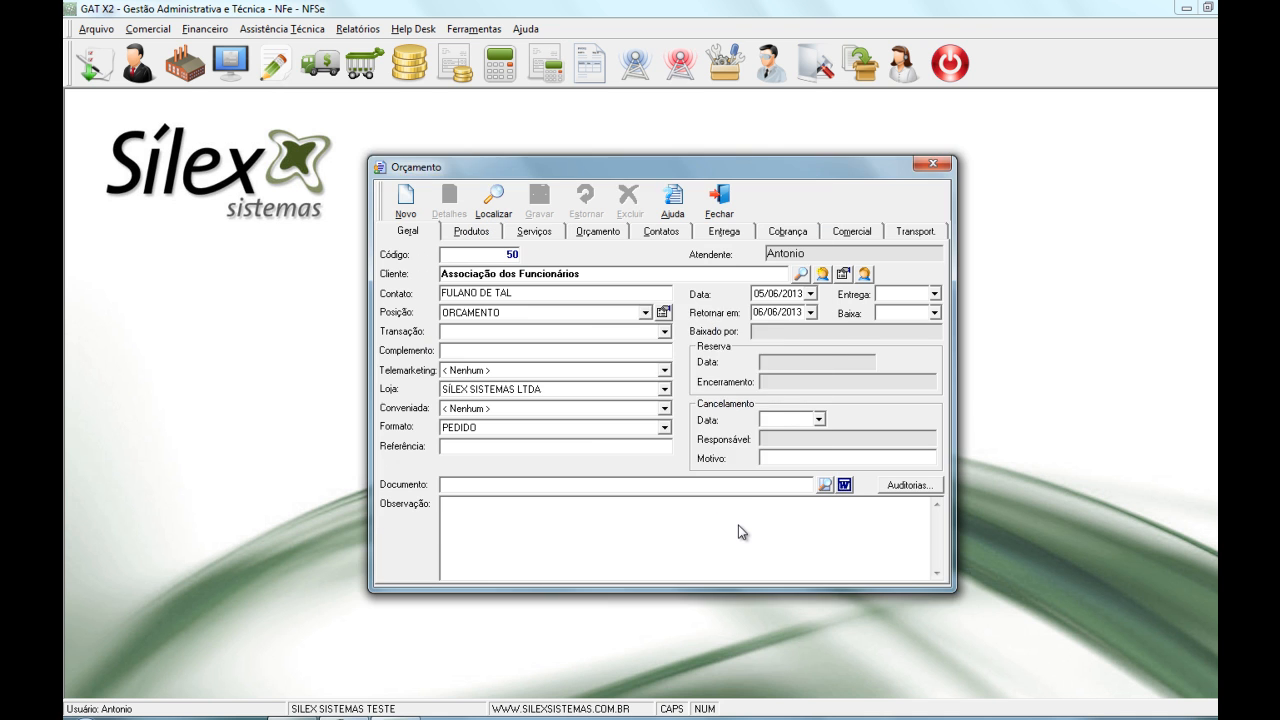
{"action": "left_click", "coordinate": [740, 422]}
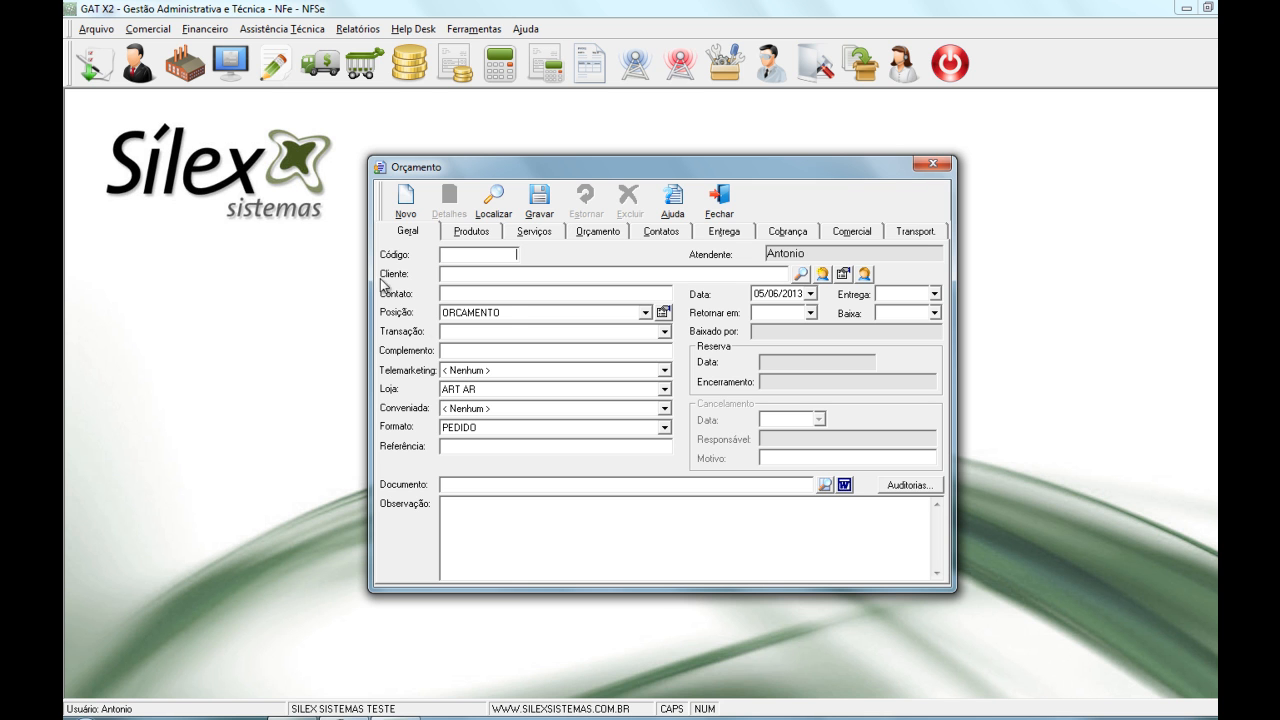
- Search the open orders by Cliente with "A", open the saved Orçamento for Associação dos Funcionários, and close the form
{"action": "left_click", "coordinate": [500, 200]}
{"action": "type", "text": "A"}
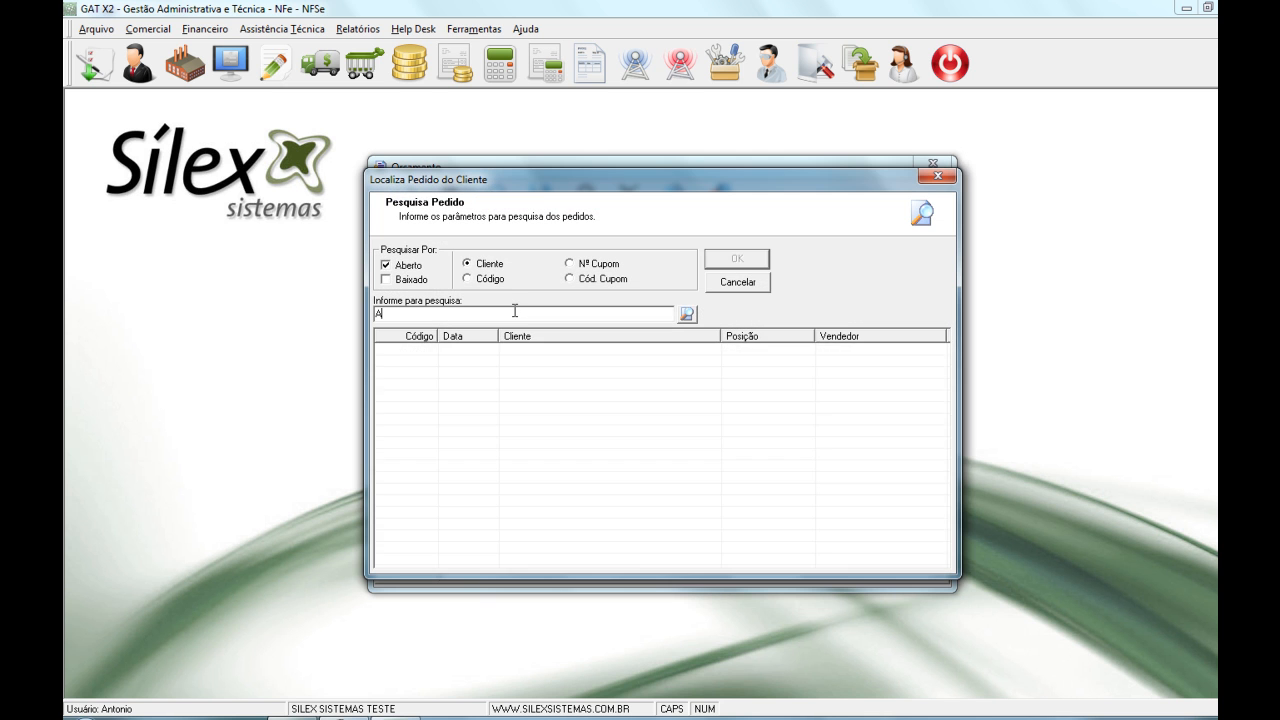
{"action": "double_click", "coordinate": [600, 396]}
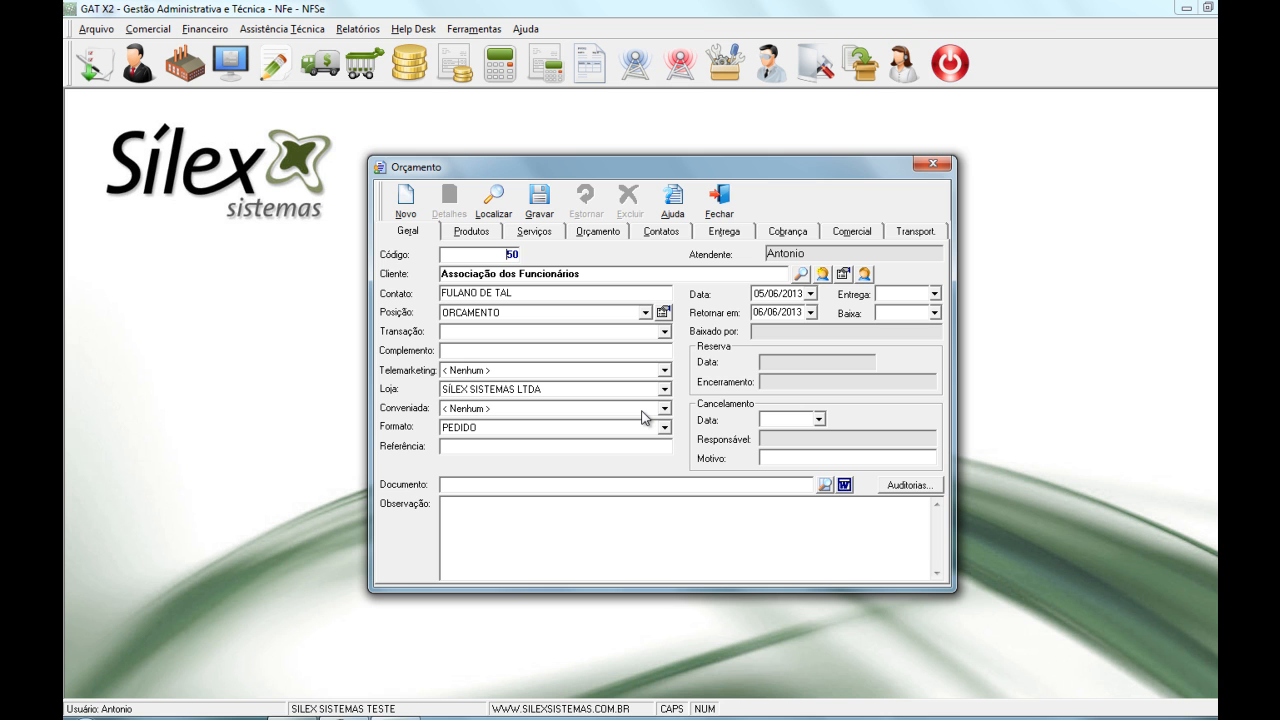
{"action": "left_click", "coordinate": [717, 205]}
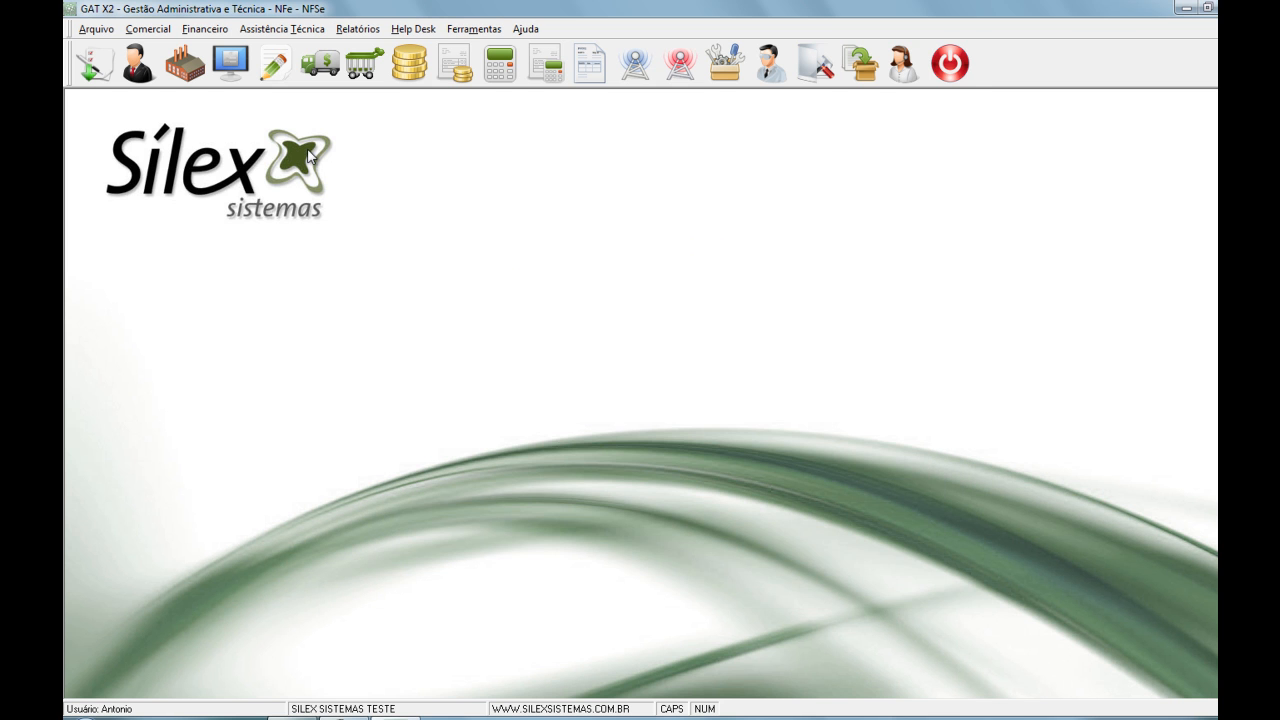
- Reopen the Orçamento form, view the order search options, and close both without choosing an order
{"action": "left_click", "coordinate": [150, 30]}
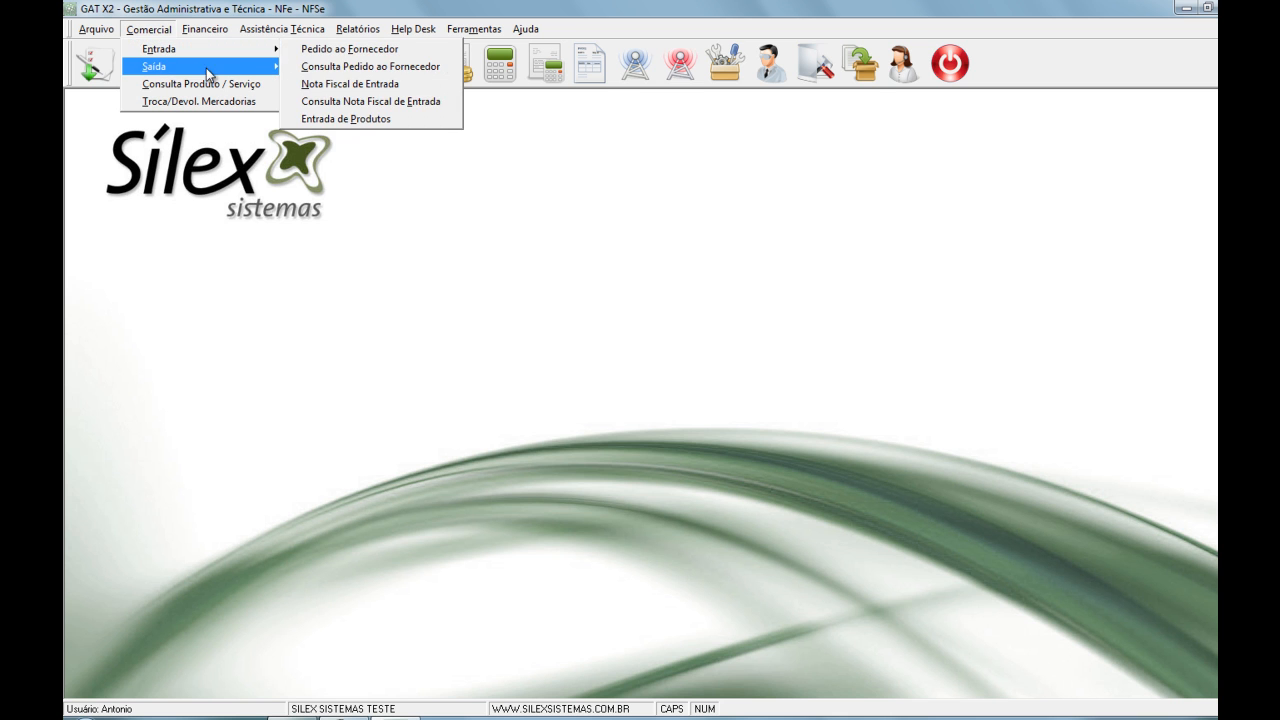
{"action": "mouse_move", "coordinate": [270, 66]}
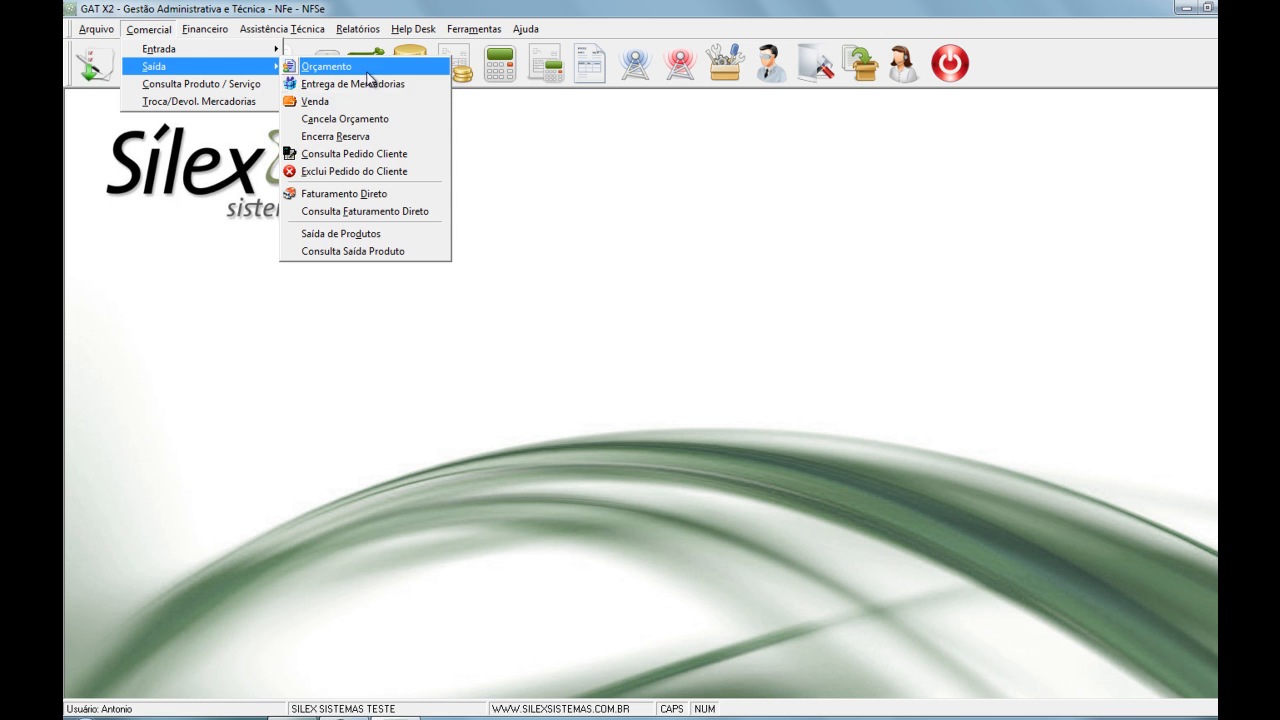
{"action": "left_click", "coordinate": [330, 66]}
{"action": "left_click", "coordinate": [494, 199]}
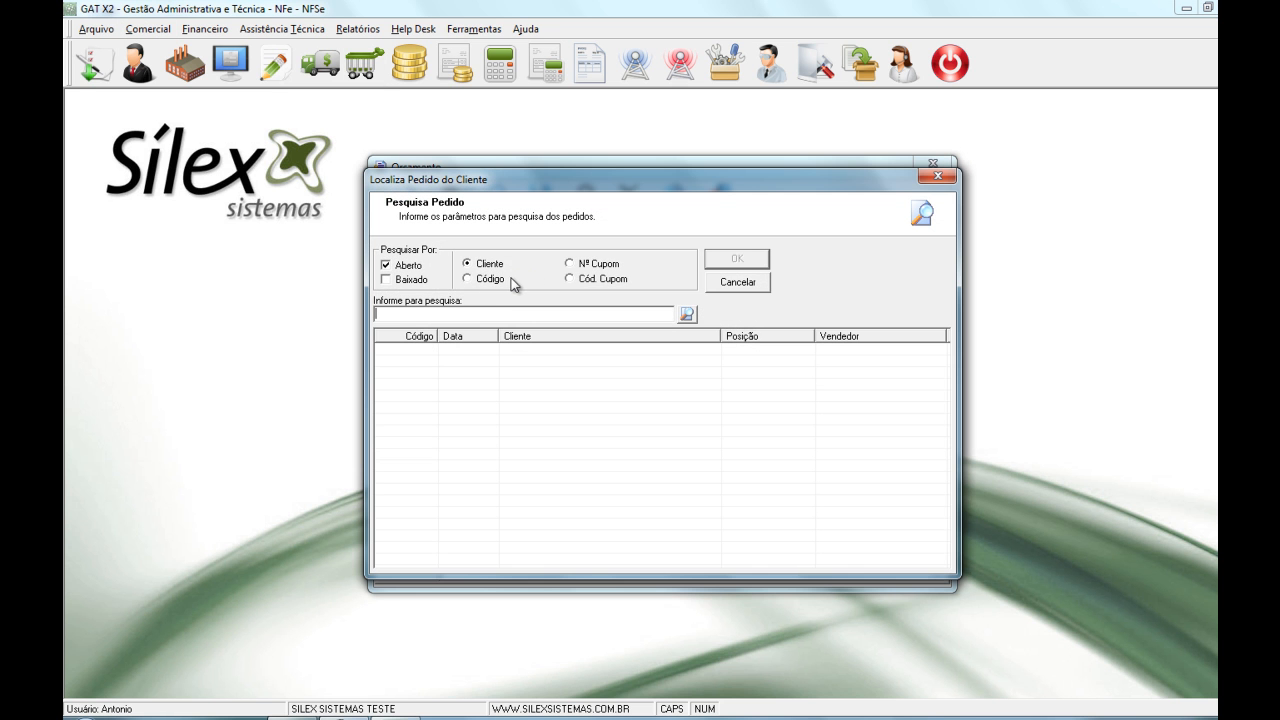
{"action": "left_click", "coordinate": [734, 284]}
{"action": "left_click", "coordinate": [724, 208]}
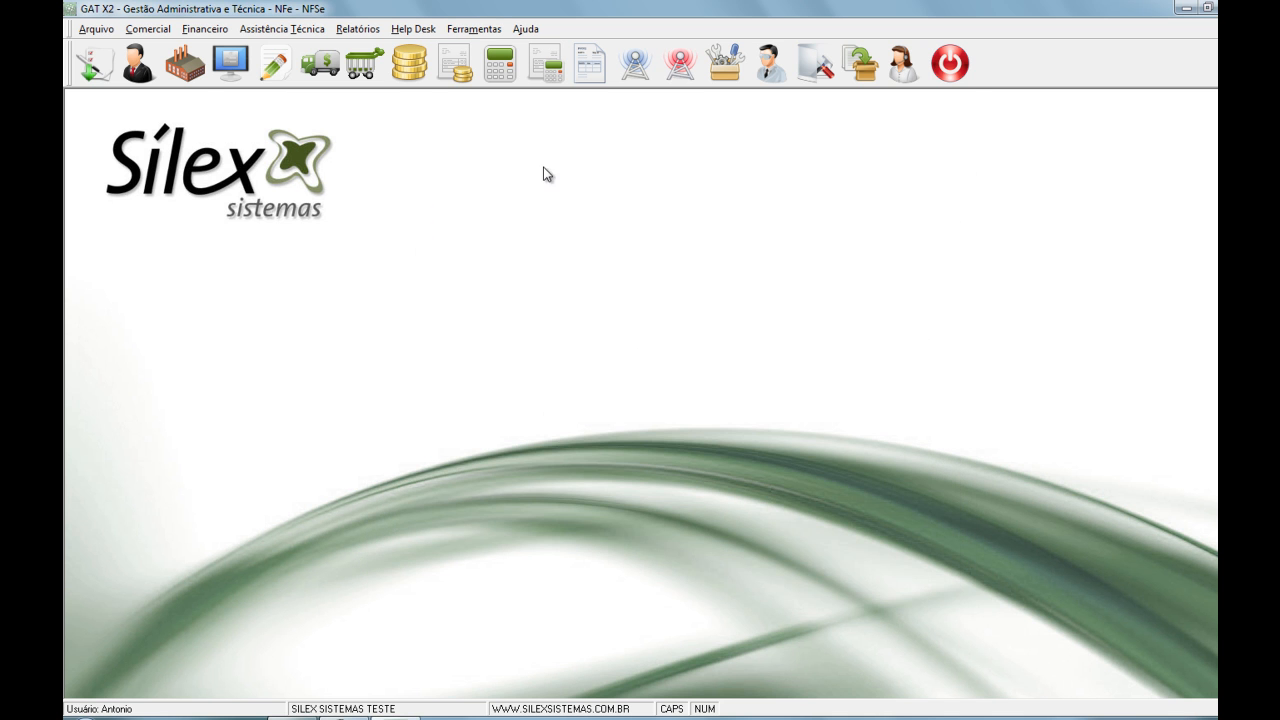
- Consult the customer orders that are Aberto and Vigente for 05/06/2013, view the Associação dos Funcionários order, and close the query
{"action": "left_click", "coordinate": [166, 30]}
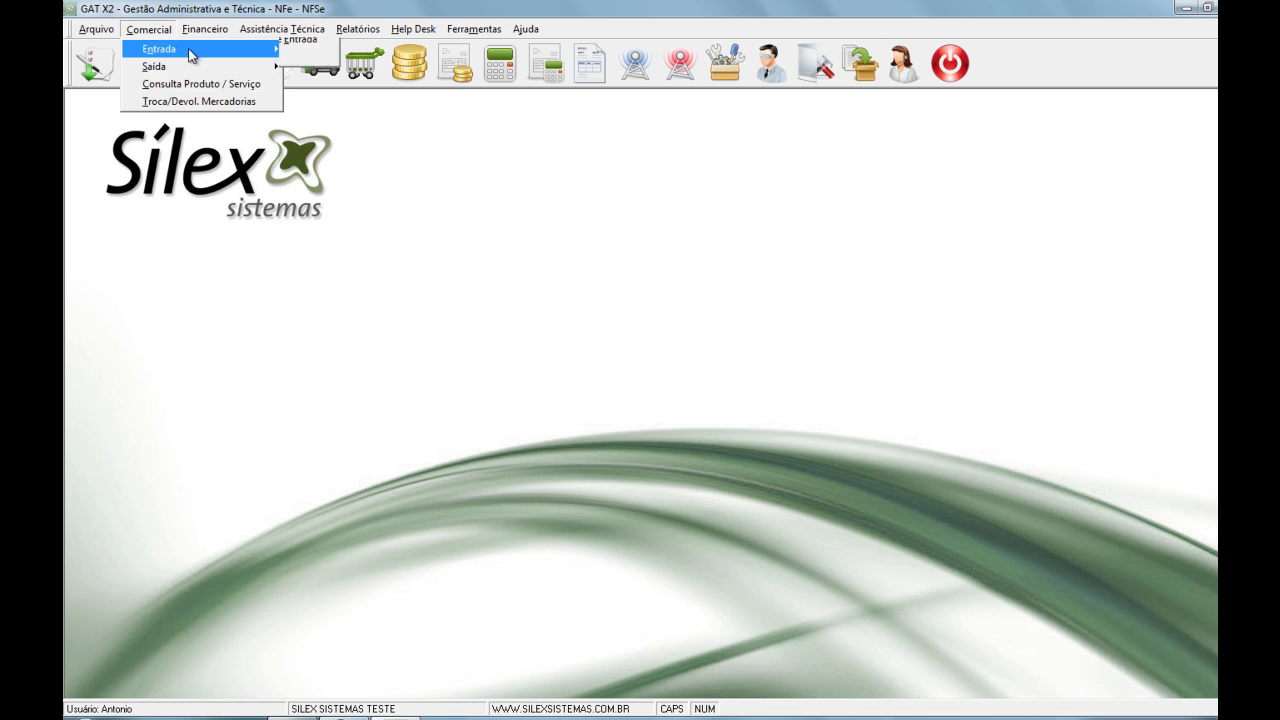
{"action": "mouse_move", "coordinate": [267, 73]}
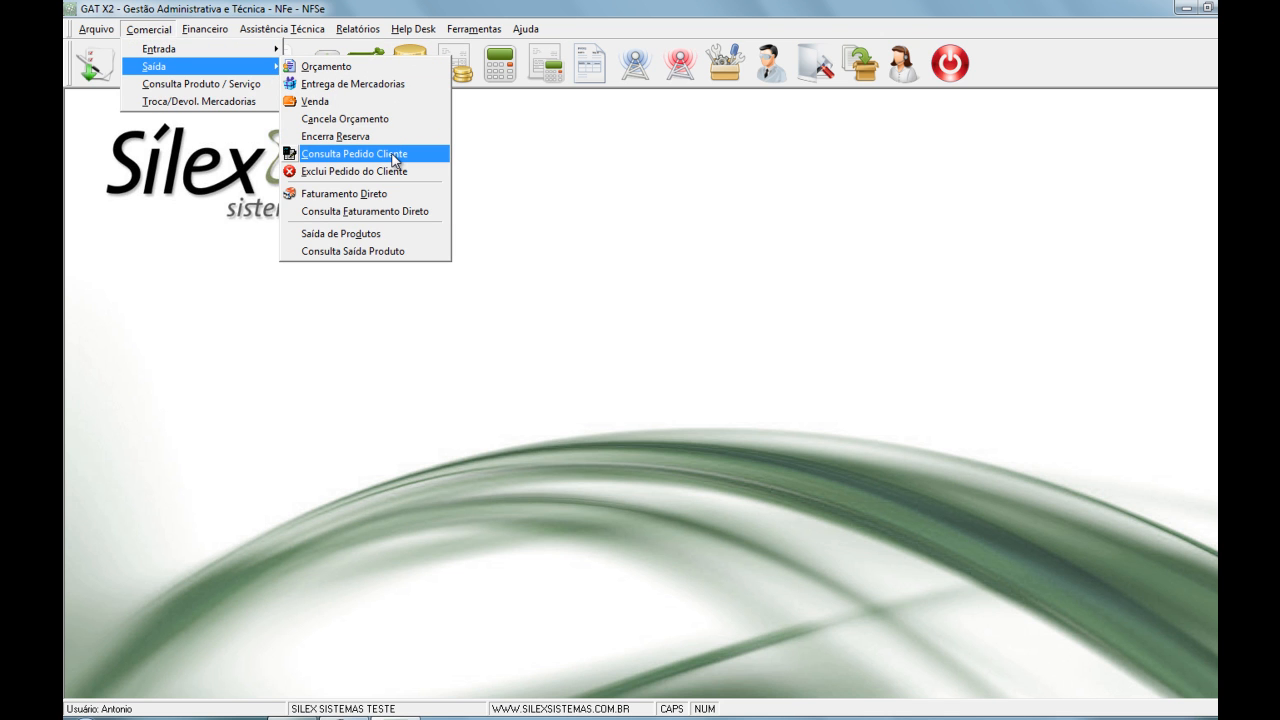
{"action": "left_click", "coordinate": [394, 156]}
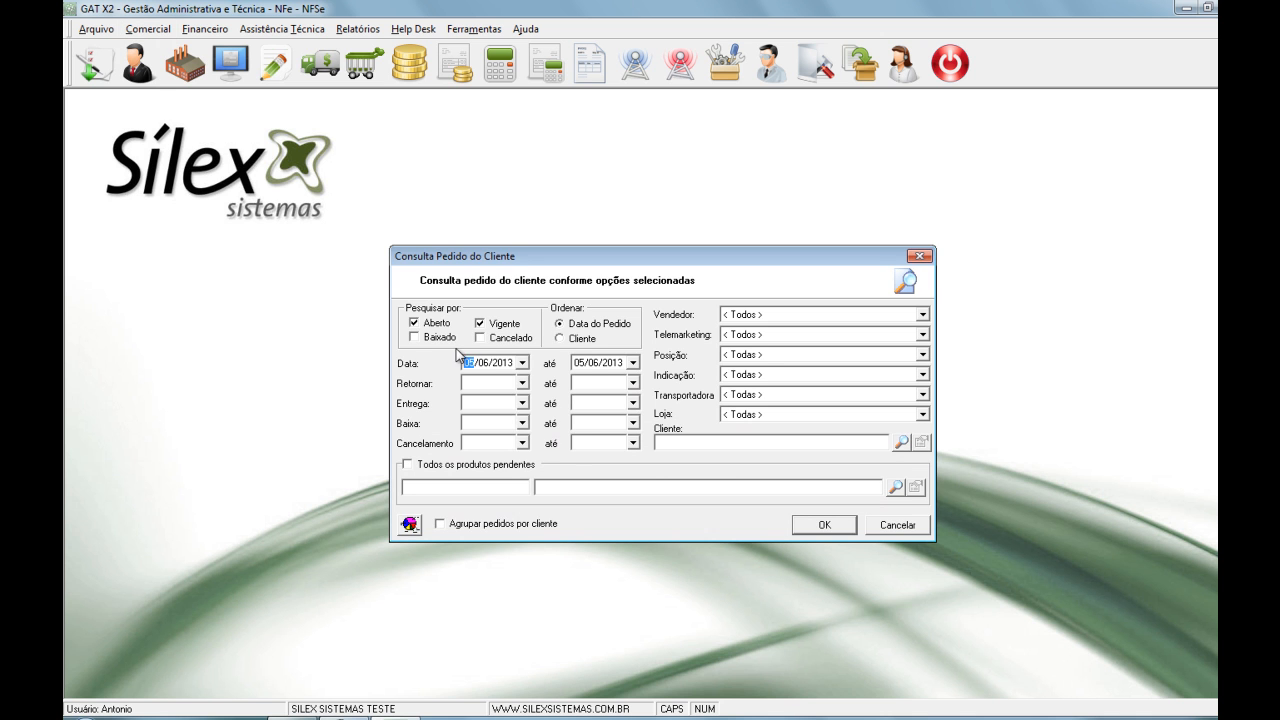
{"action": "left_click", "coordinate": [825, 525]}
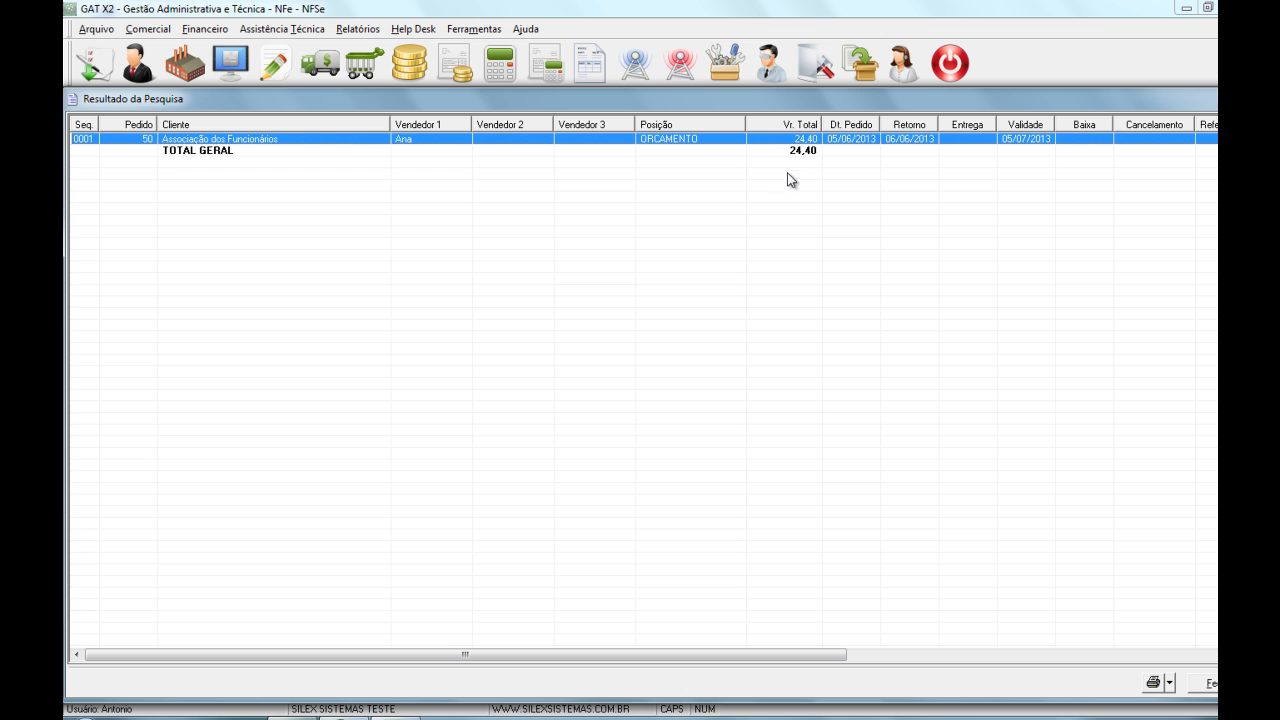
{"action": "double_click", "coordinate": [778, 140]}
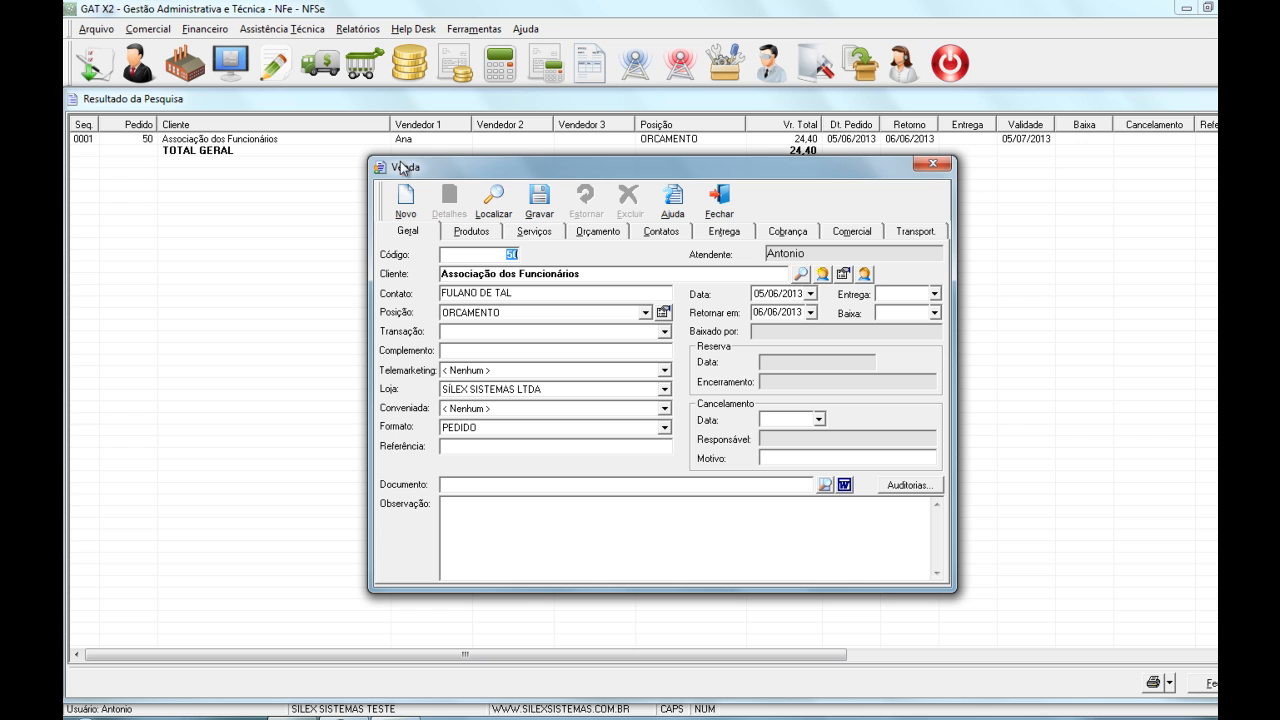
{"action": "left_click", "coordinate": [719, 203]}
{"action": "left_click", "coordinate": [1217, 96]}
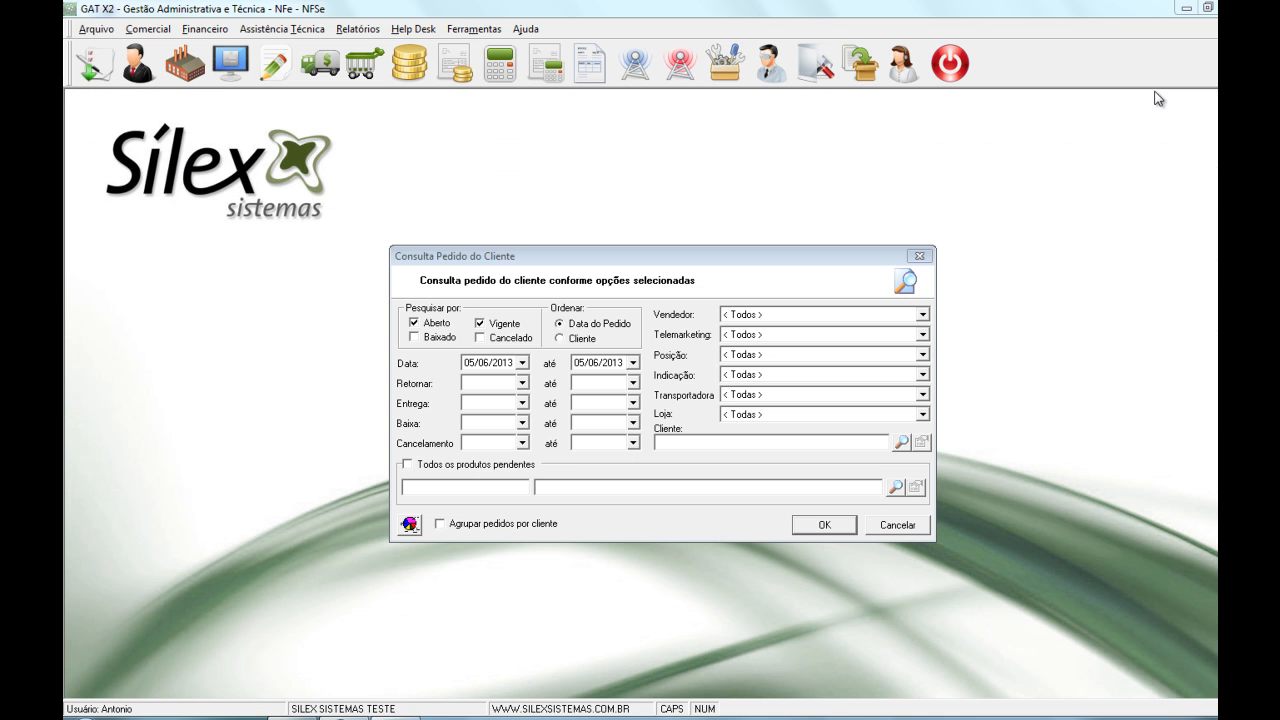
{"action": "left_click", "coordinate": [900, 525]}
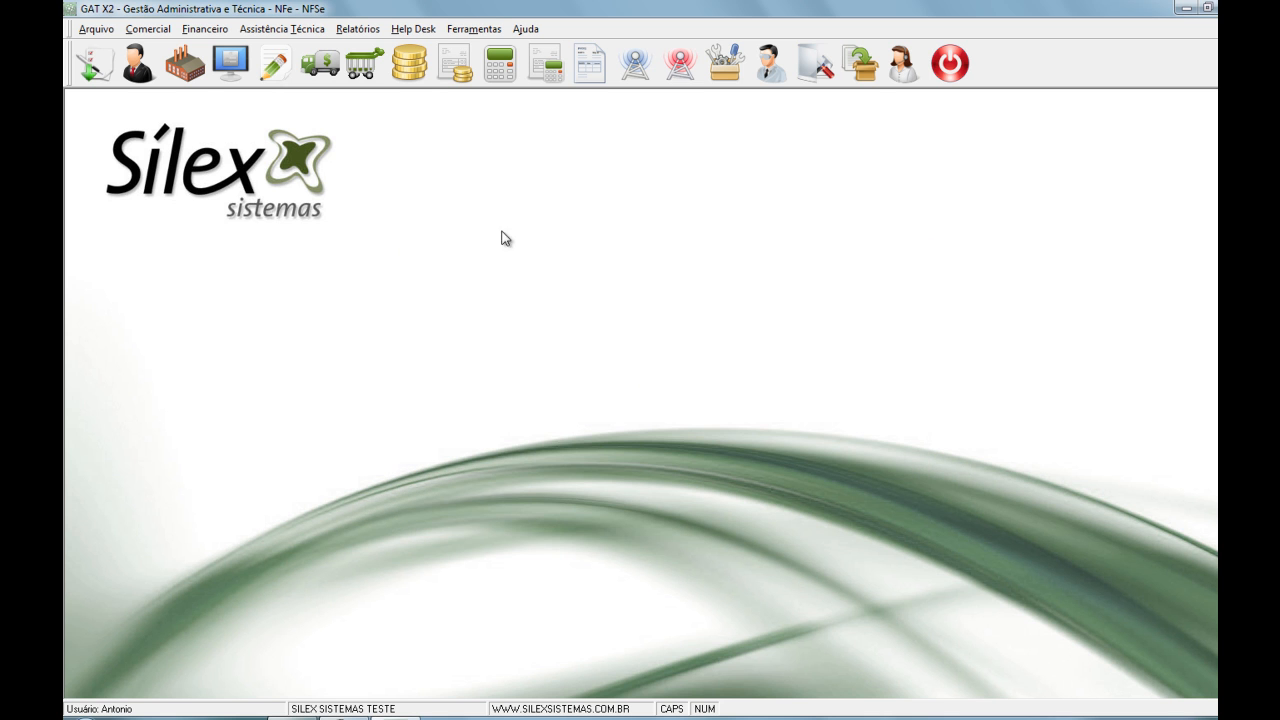
- Open the Venda form and locate the order of Associação dos Funcionários by searching for "AS"
{"action": "left_click", "coordinate": [148, 29]}
{"action": "mouse_move", "coordinate": [195, 65]}
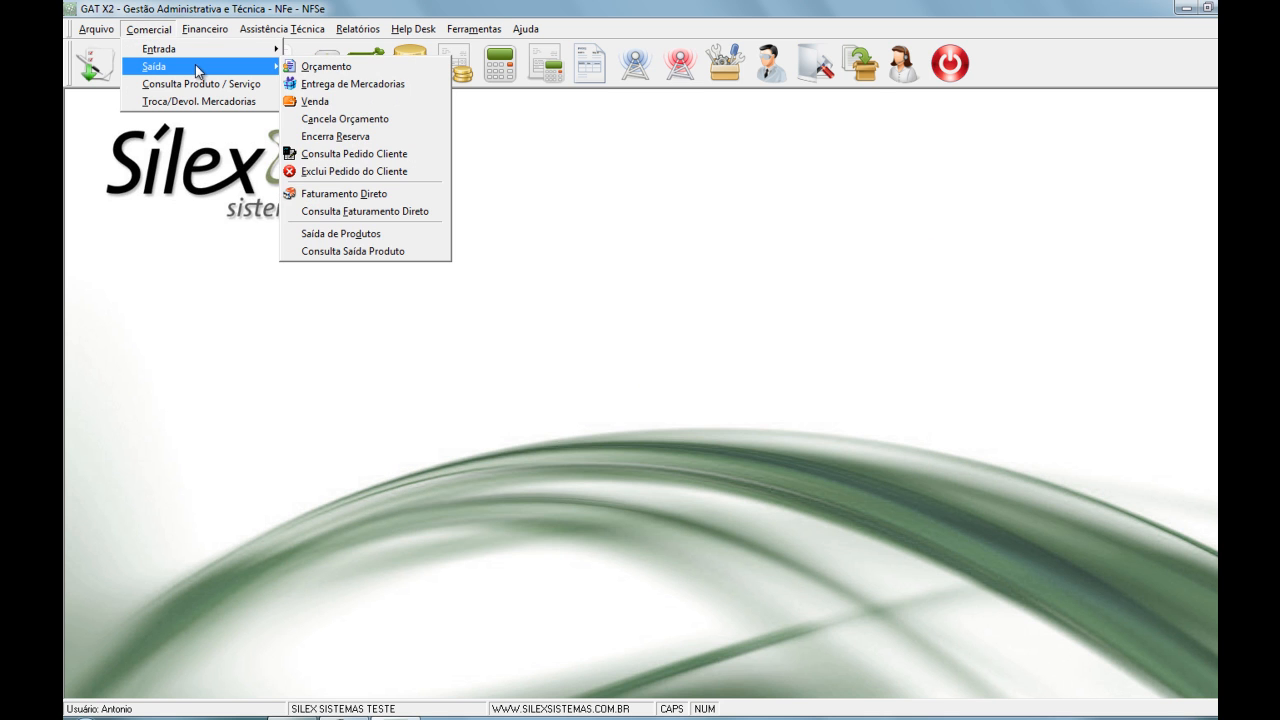
{"action": "left_click", "coordinate": [384, 102]}
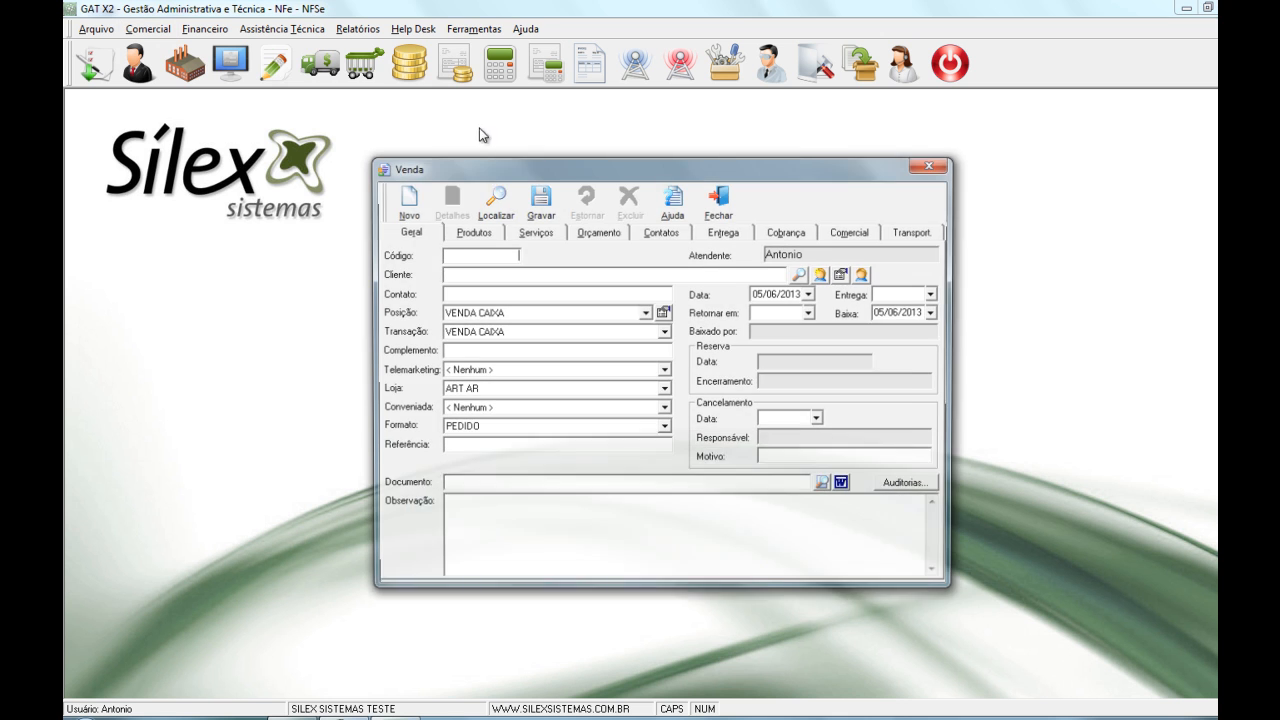
{"action": "left_click", "coordinate": [495, 207]}
{"action": "type", "text": "AS"}
{"action": "key", "text": "Return"}
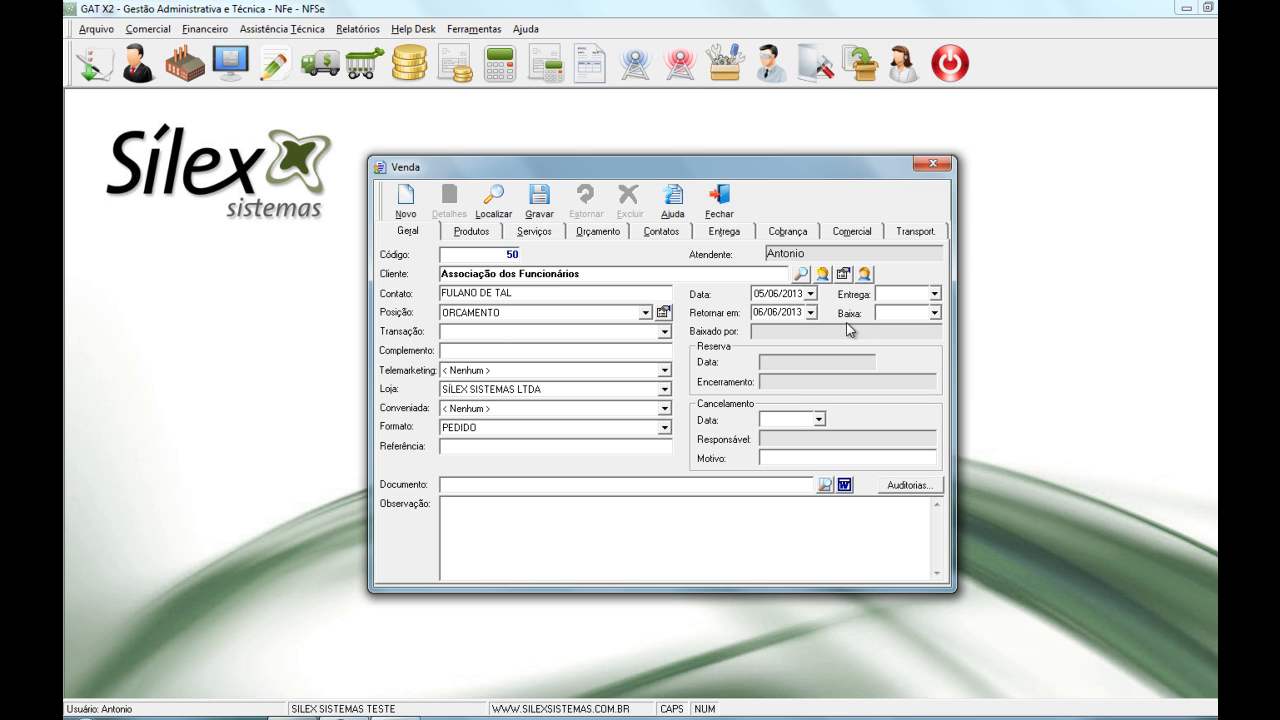
- Change the order's Posição to VENDA RECEBER and set its Entrega date to 05/06/2013
{"action": "left_click", "coordinate": [645, 313]}
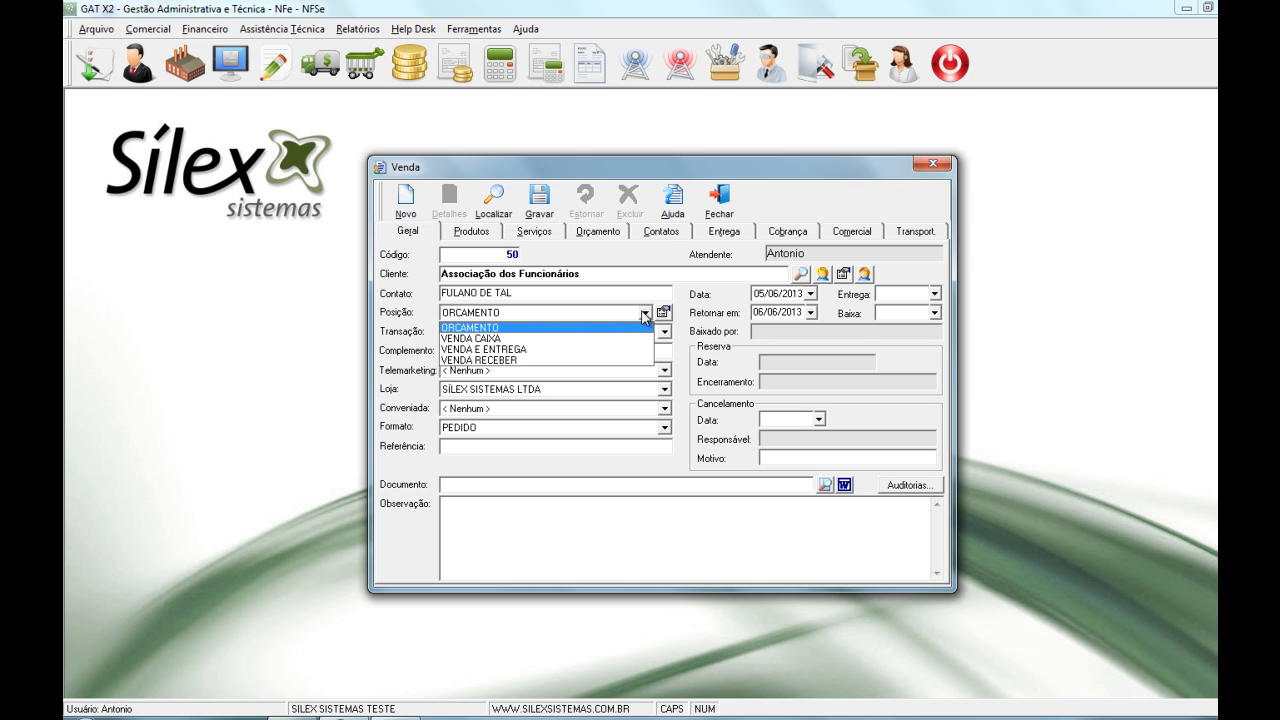
{"action": "left_click", "coordinate": [476, 360]}
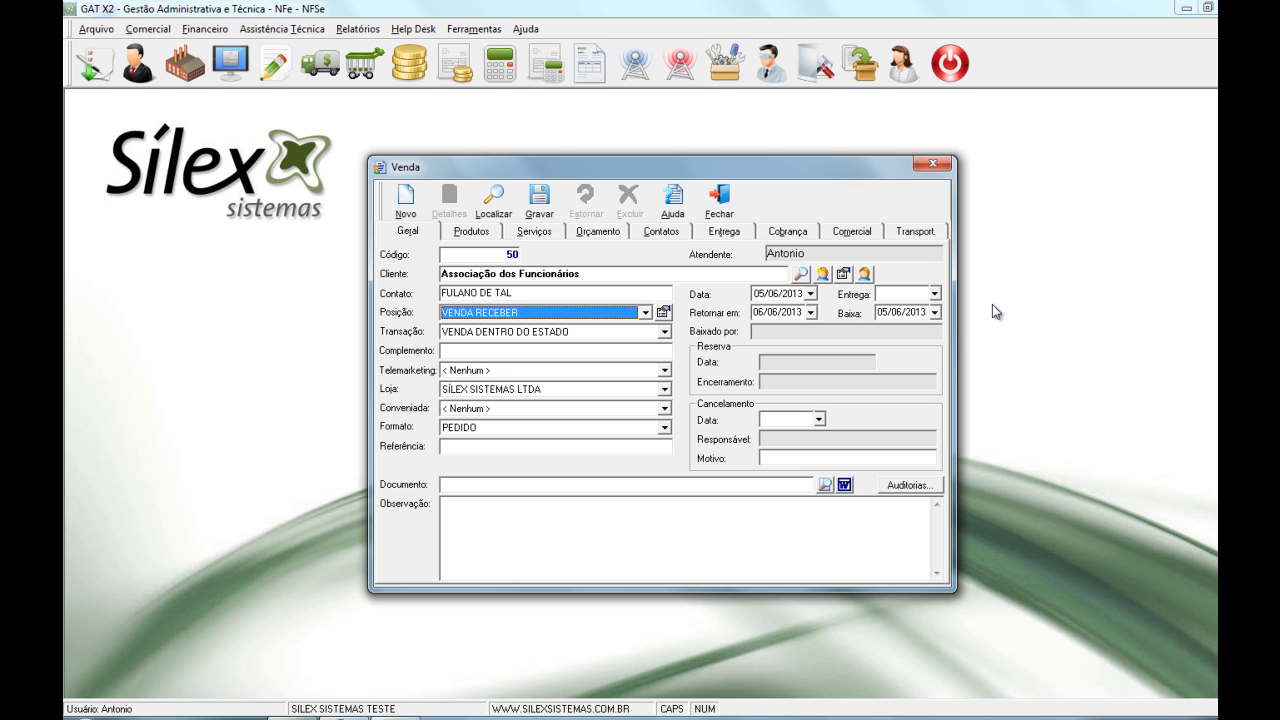
{"action": "left_click", "coordinate": [934, 294]}
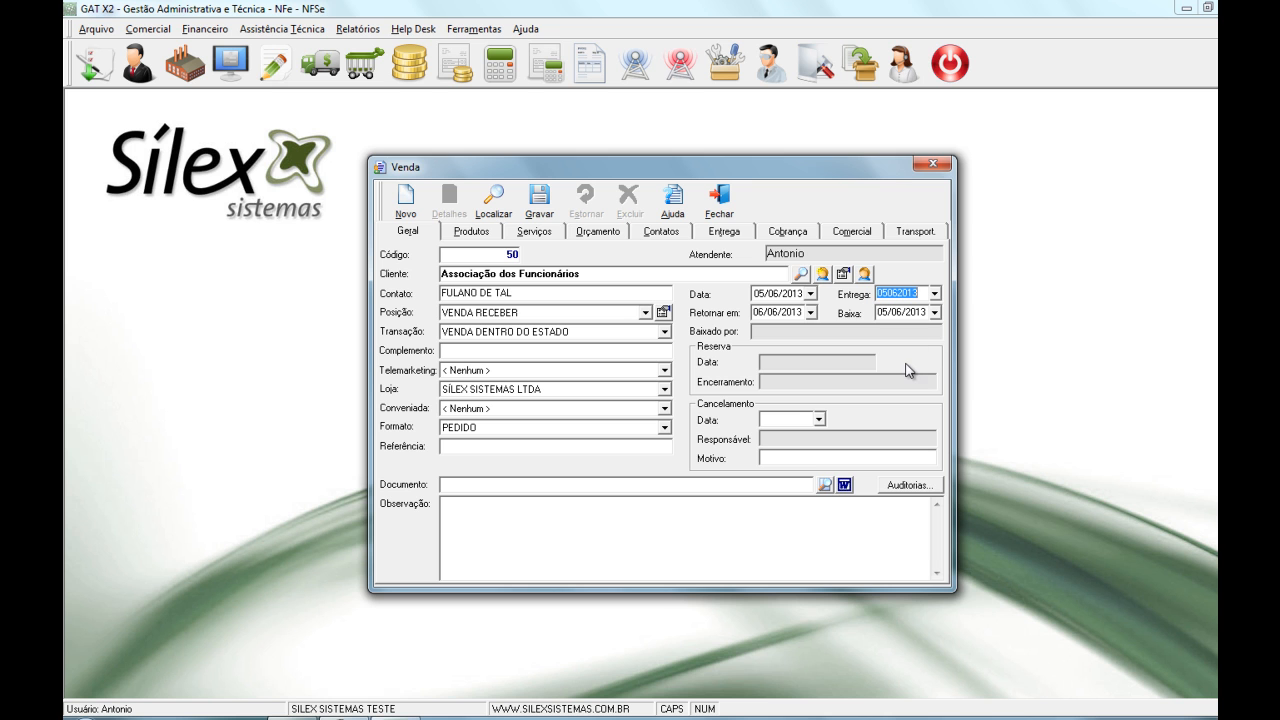
- Review the sale's products and services, then set Aprovação to 05/06/2013 and enter the authorizing person's name in the Orçamento details
{"action": "left_click", "coordinate": [474, 236]}
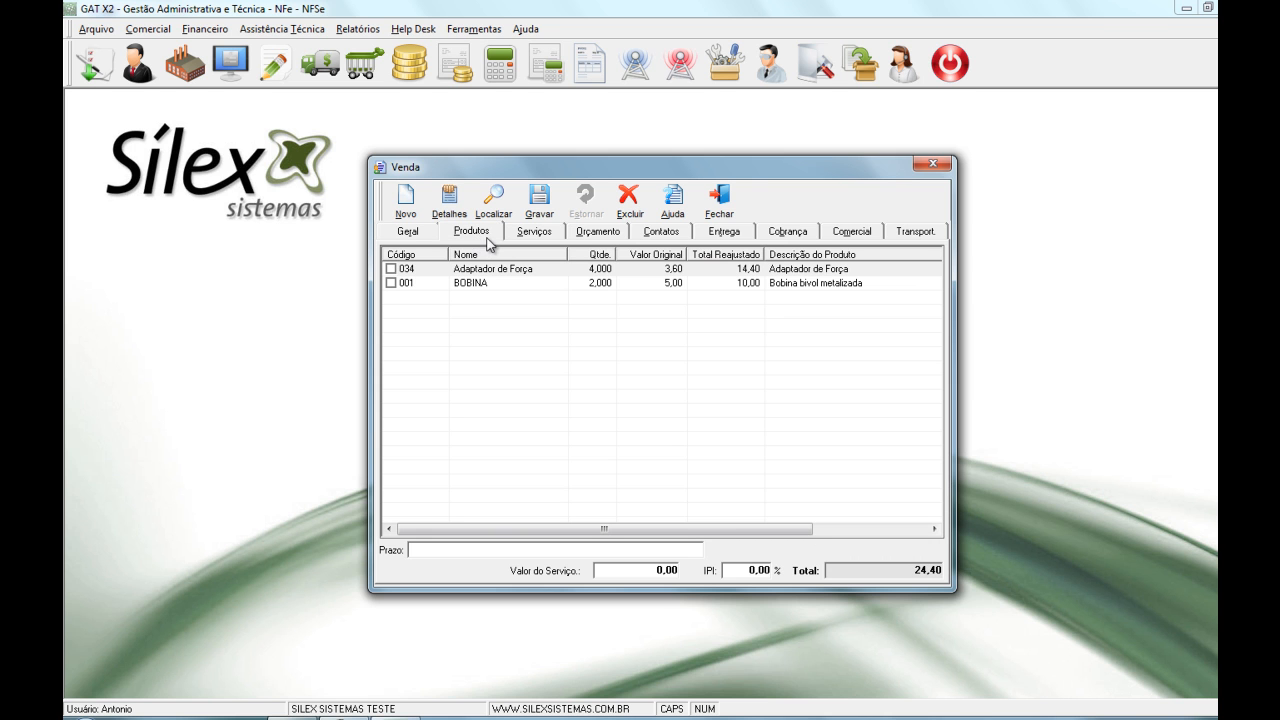
{"action": "left_click", "coordinate": [537, 236]}
{"action": "left_click", "coordinate": [593, 236]}
{"action": "left_click", "coordinate": [737, 253]}
{"action": "left_click", "coordinate": [737, 253]}
{"action": "left_click", "coordinate": [725, 271]}
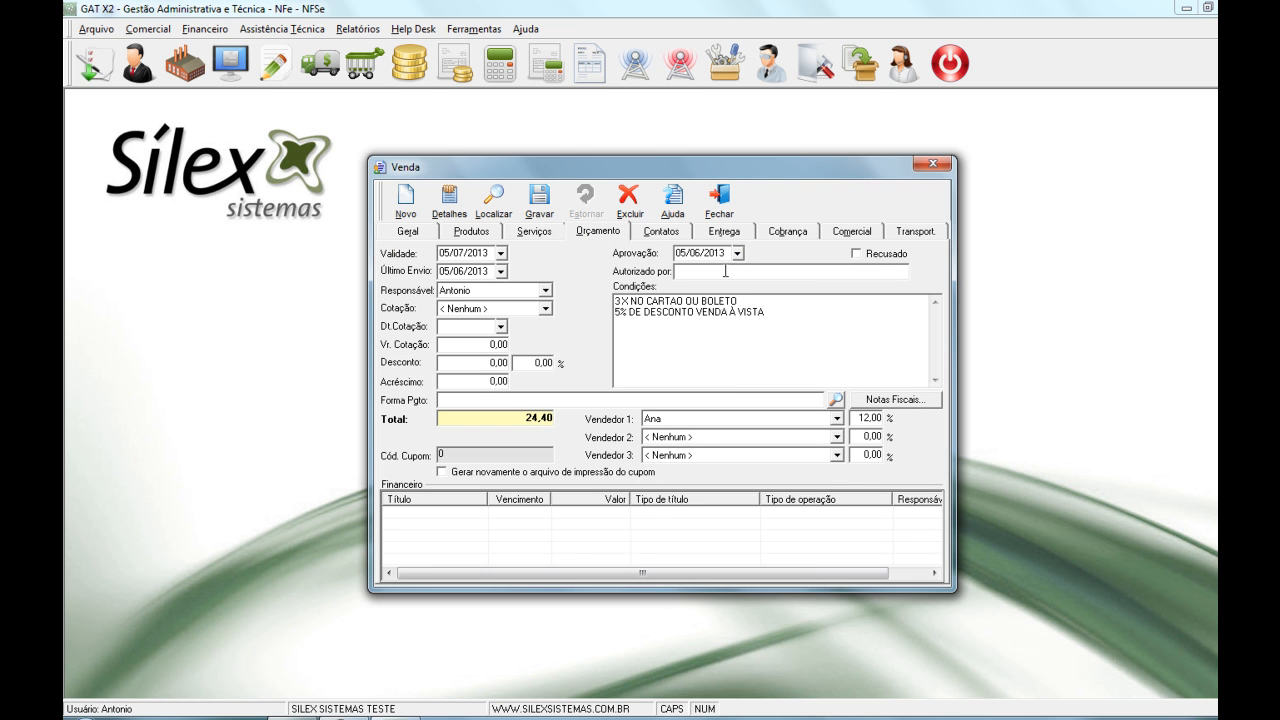
{"action": "type", "text": "FULAN"}
- Choose 3X SEM JUROS as the sale's Forma Pgto
{"action": "left_click", "coordinate": [835, 399]}
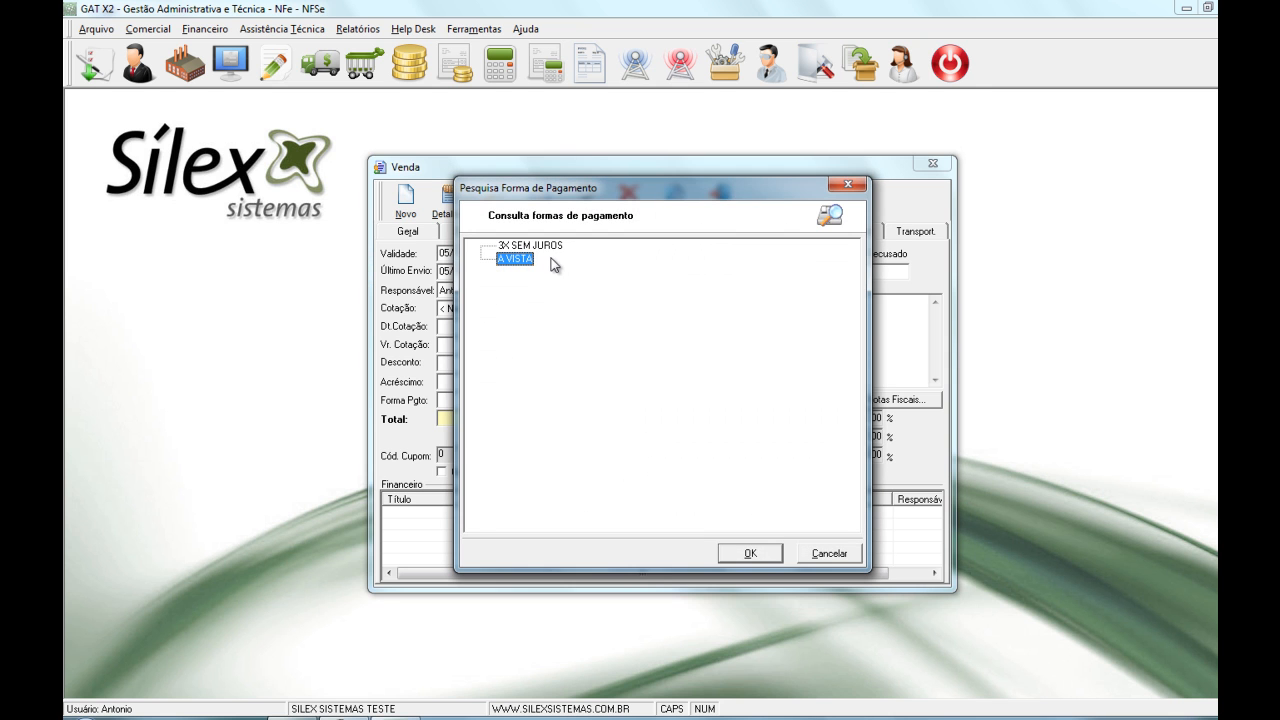
{"action": "left_click", "coordinate": [531, 246]}
{"action": "left_click", "coordinate": [751, 553]}
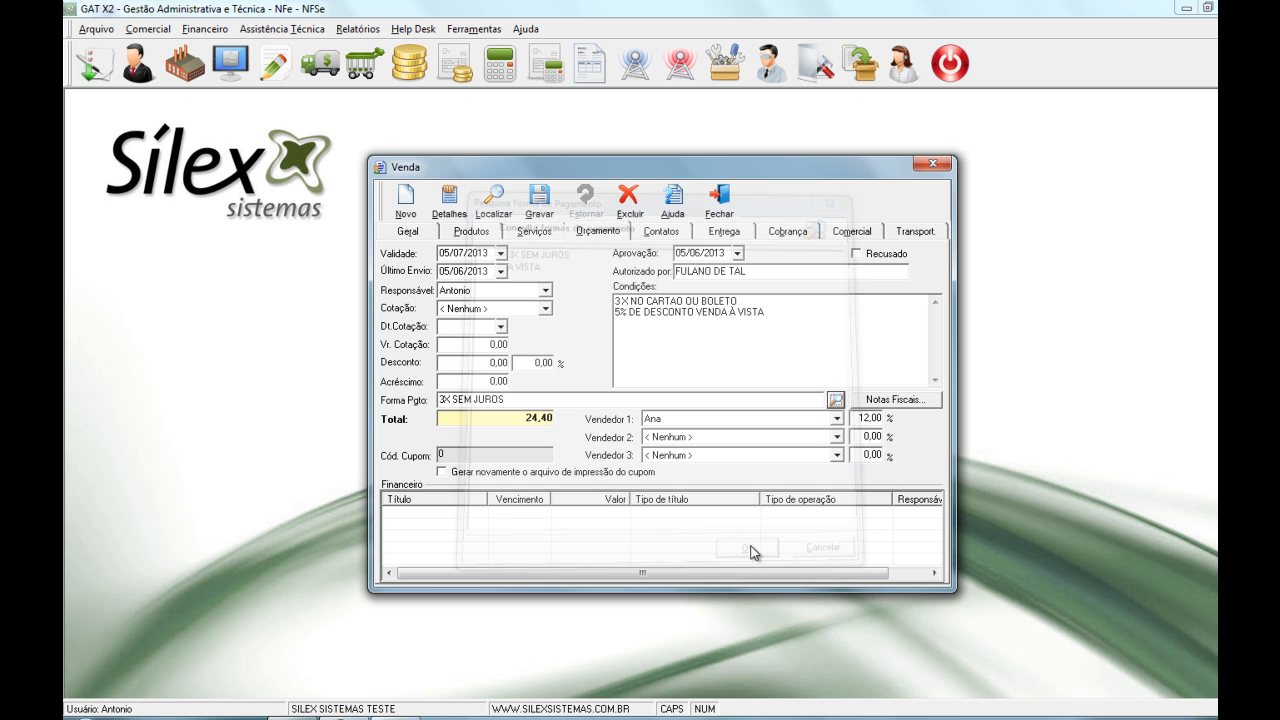
- Start the sale's Financeiro entry with Operação A vista, Tp.Título Cartão de Crédito and Banco BRADESCO
{"action": "left_click", "coordinate": [406, 200]}
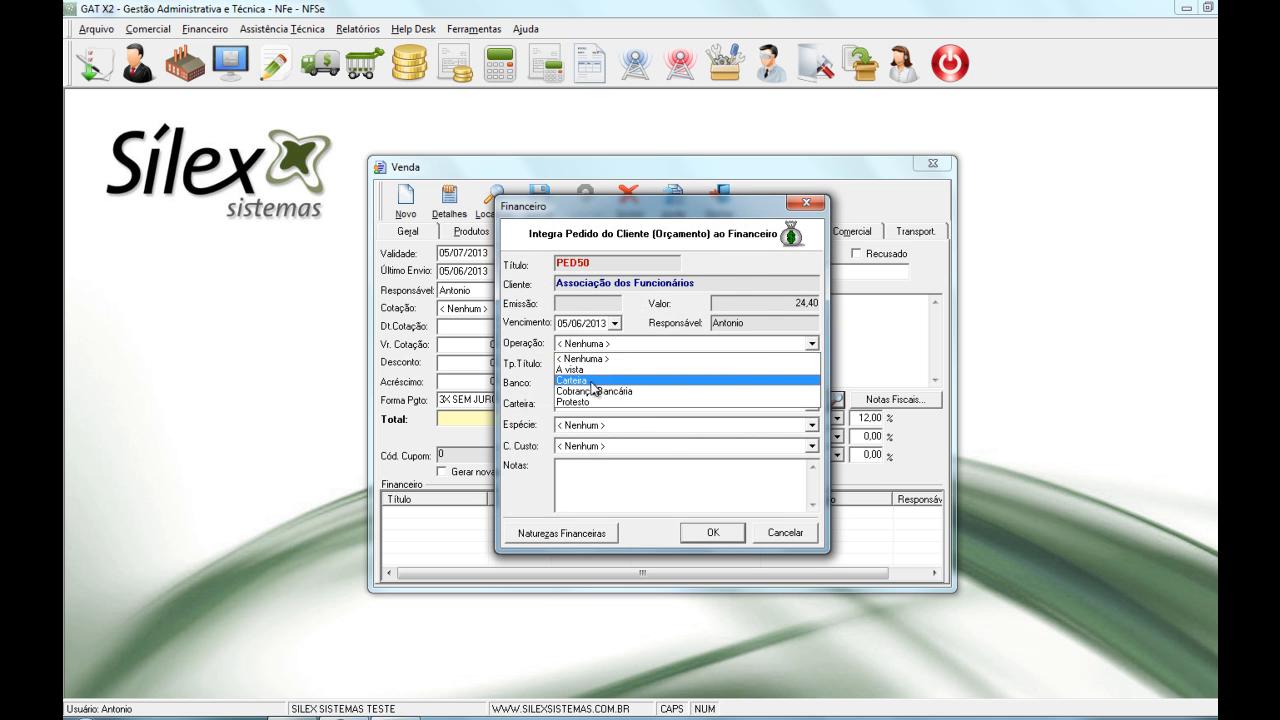
{"action": "left_click", "coordinate": [592, 369]}
{"action": "left_click", "coordinate": [590, 366]}
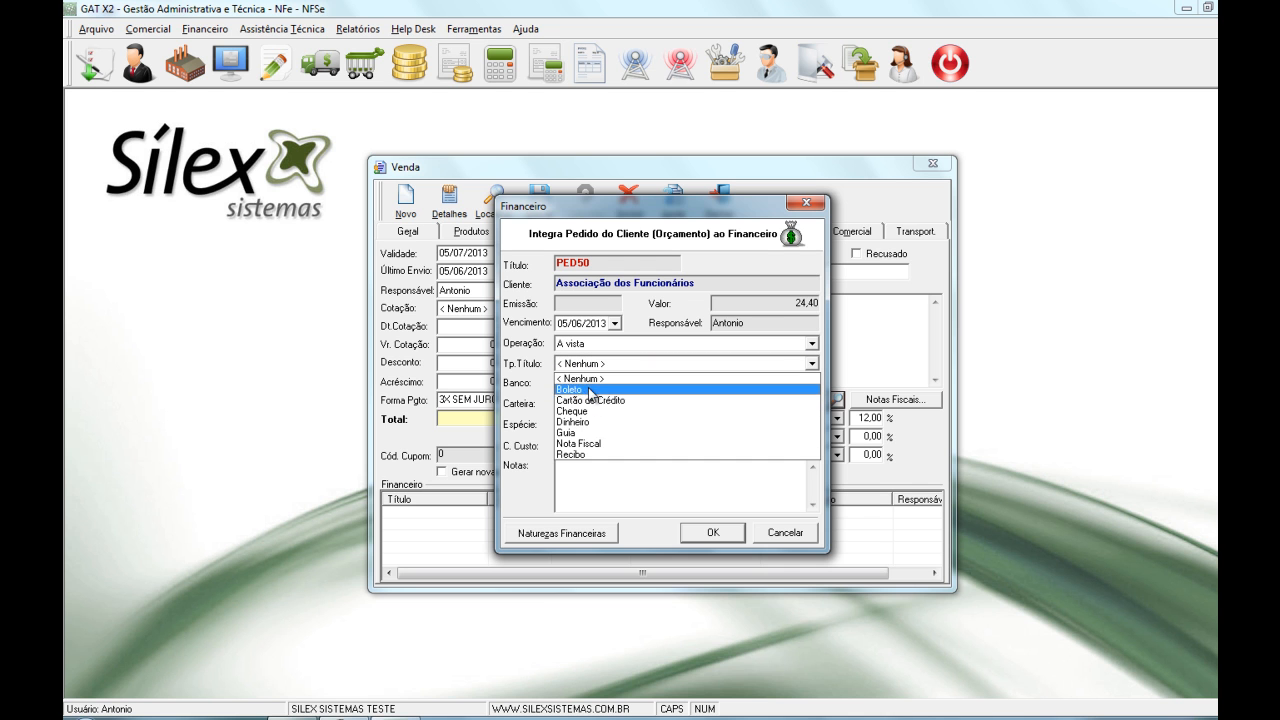
{"action": "left_click", "coordinate": [590, 400]}
{"action": "left_click", "coordinate": [590, 386]}
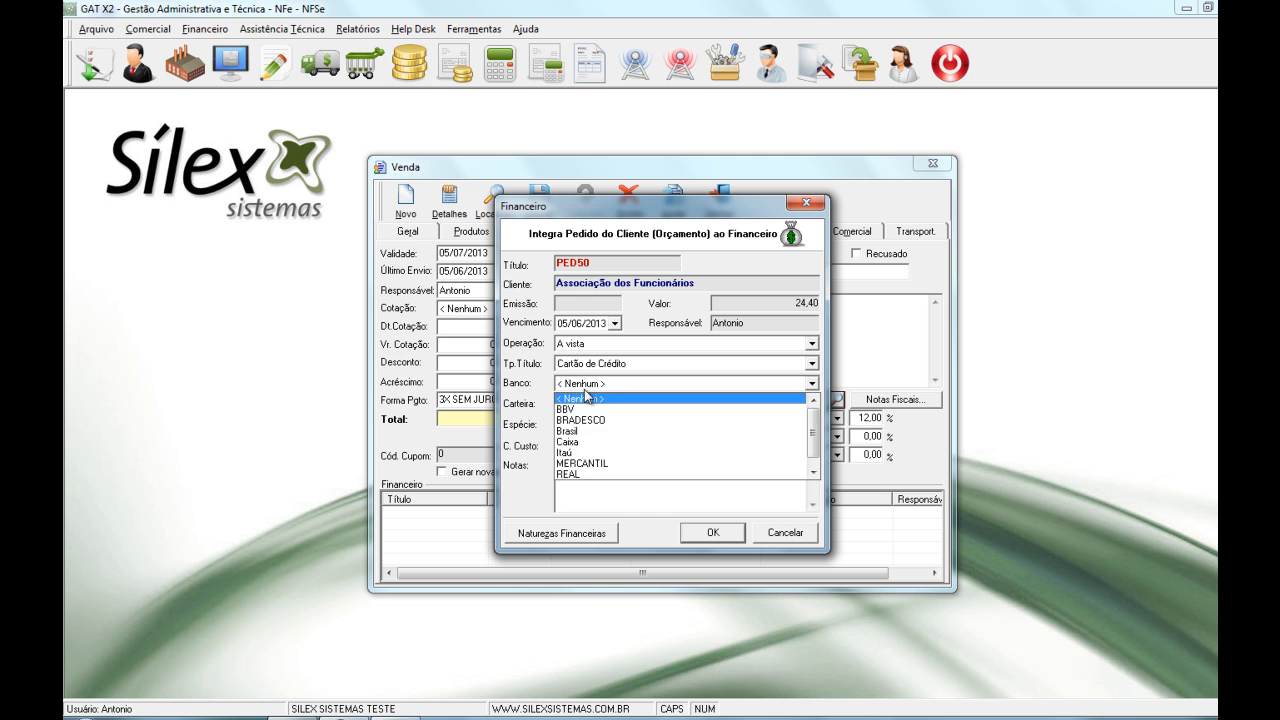
{"action": "left_click", "coordinate": [604, 417]}
{"action": "key", "text": "Down"}
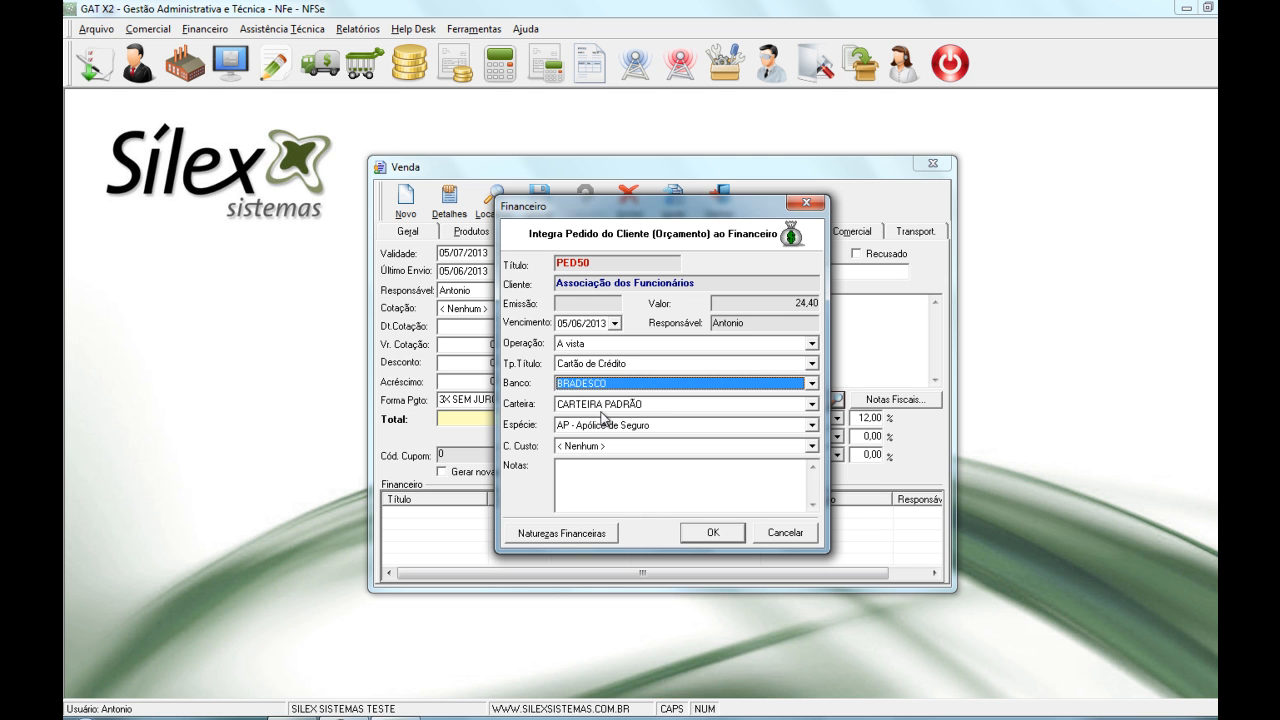
- Assign the financial nature 1.2 - Venda na Loja to the Financeiro entry and generate its installments
{"action": "left_click", "coordinate": [576, 533]}
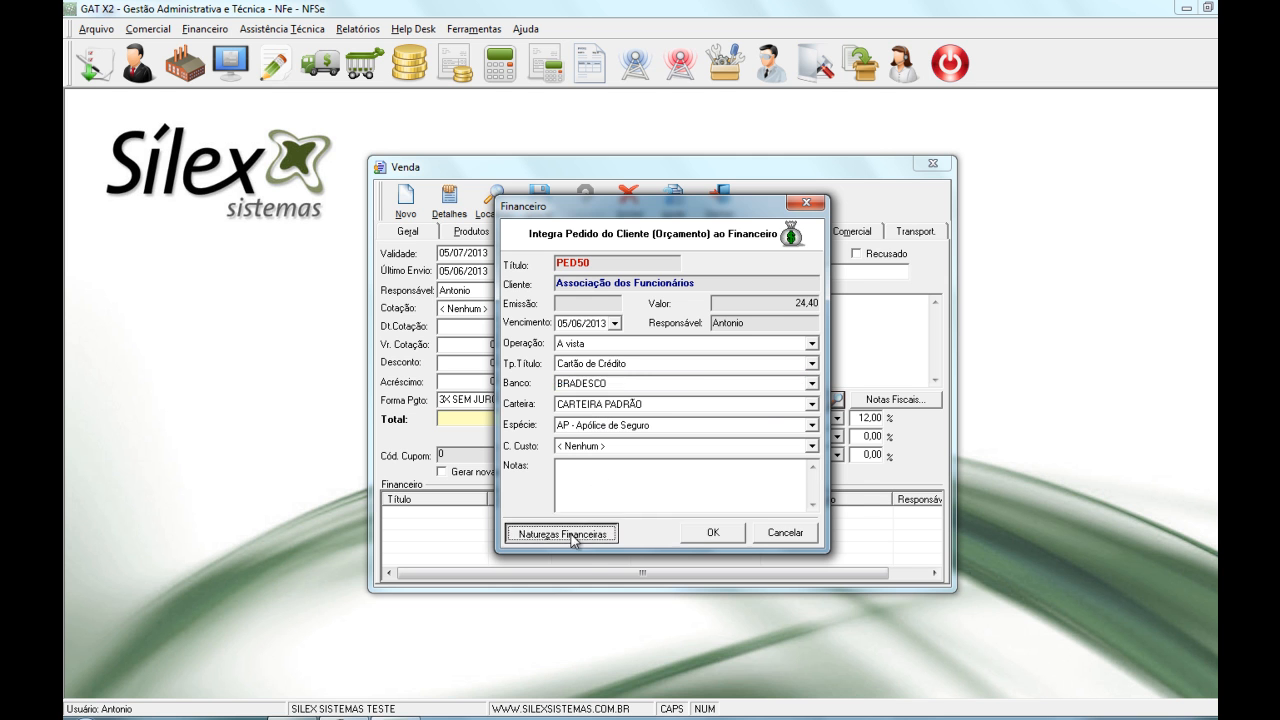
{"action": "left_click", "coordinate": [574, 430]}
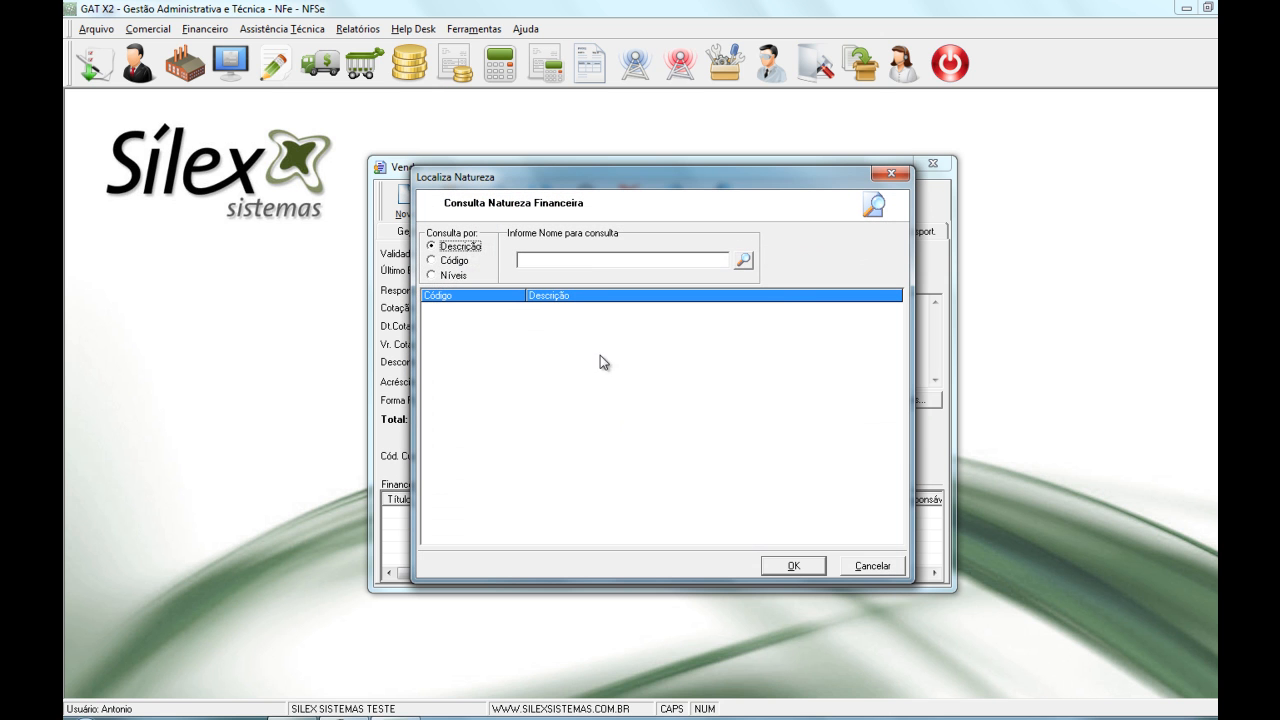
{"action": "left_click", "coordinate": [432, 276]}
{"action": "left_click", "coordinate": [436, 296]}
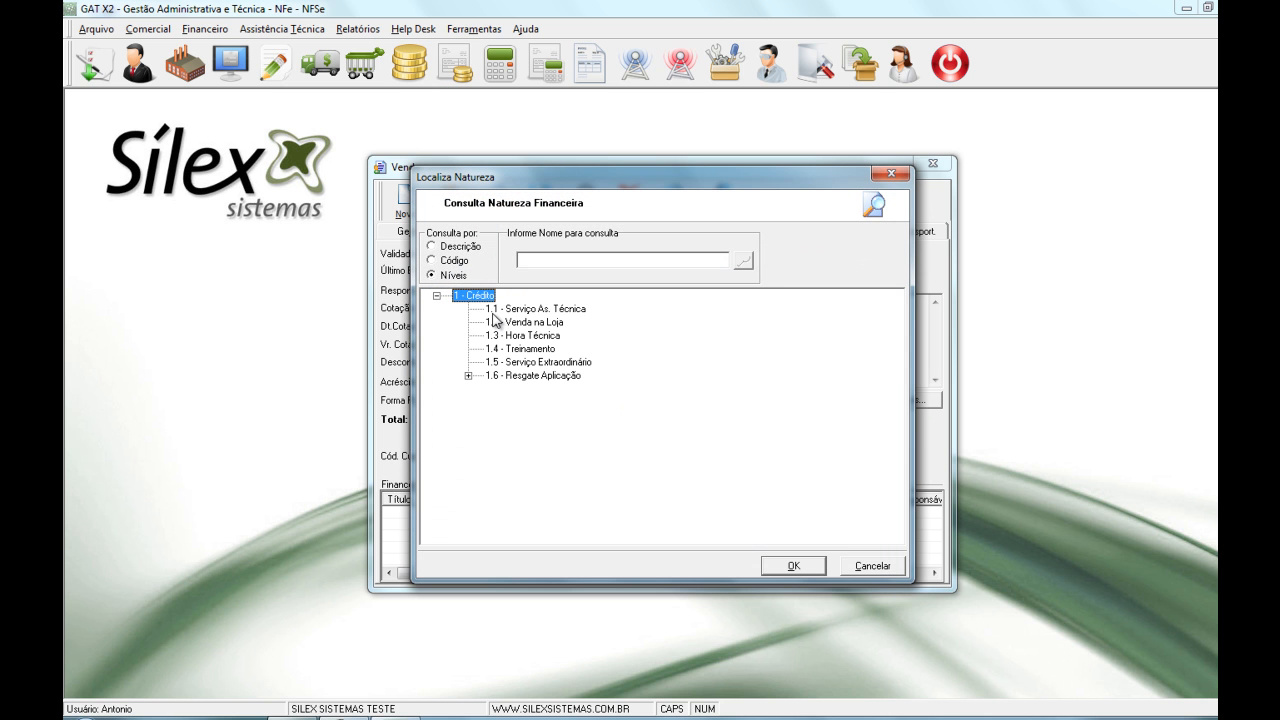
{"action": "left_click", "coordinate": [557, 322]}
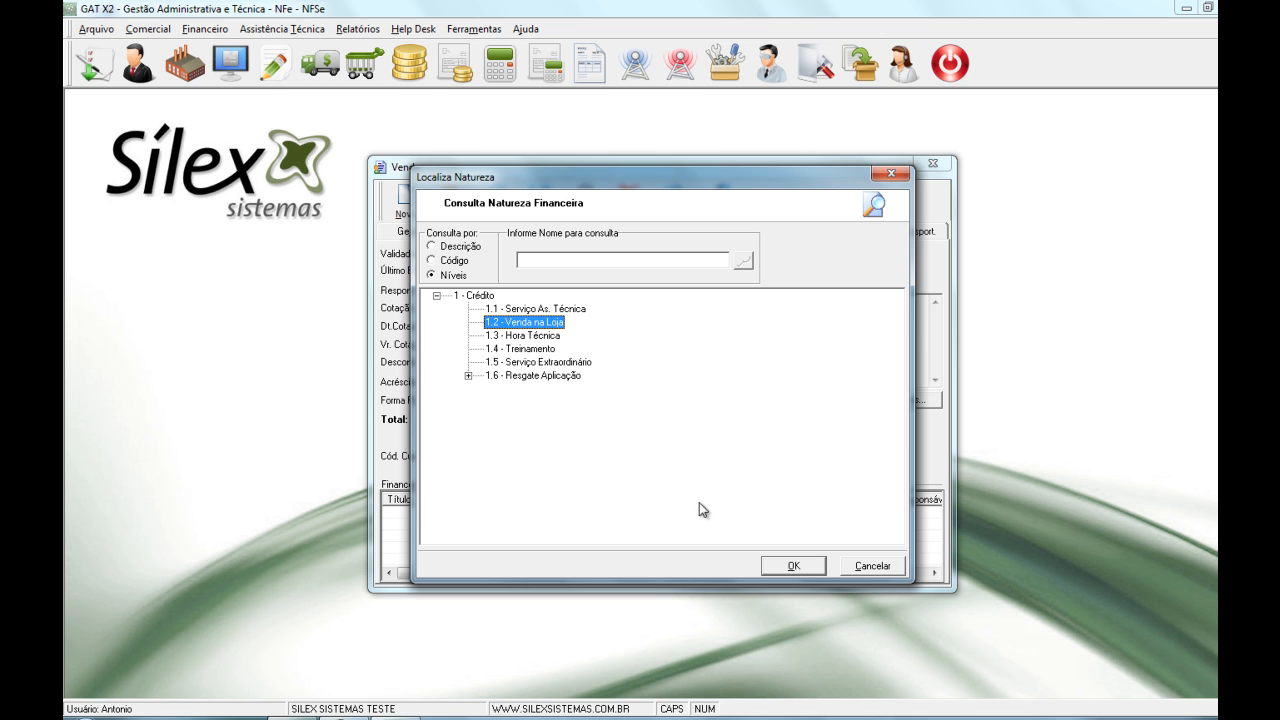
{"action": "left_click", "coordinate": [810, 566]}
{"action": "left_click", "coordinate": [768, 461]}
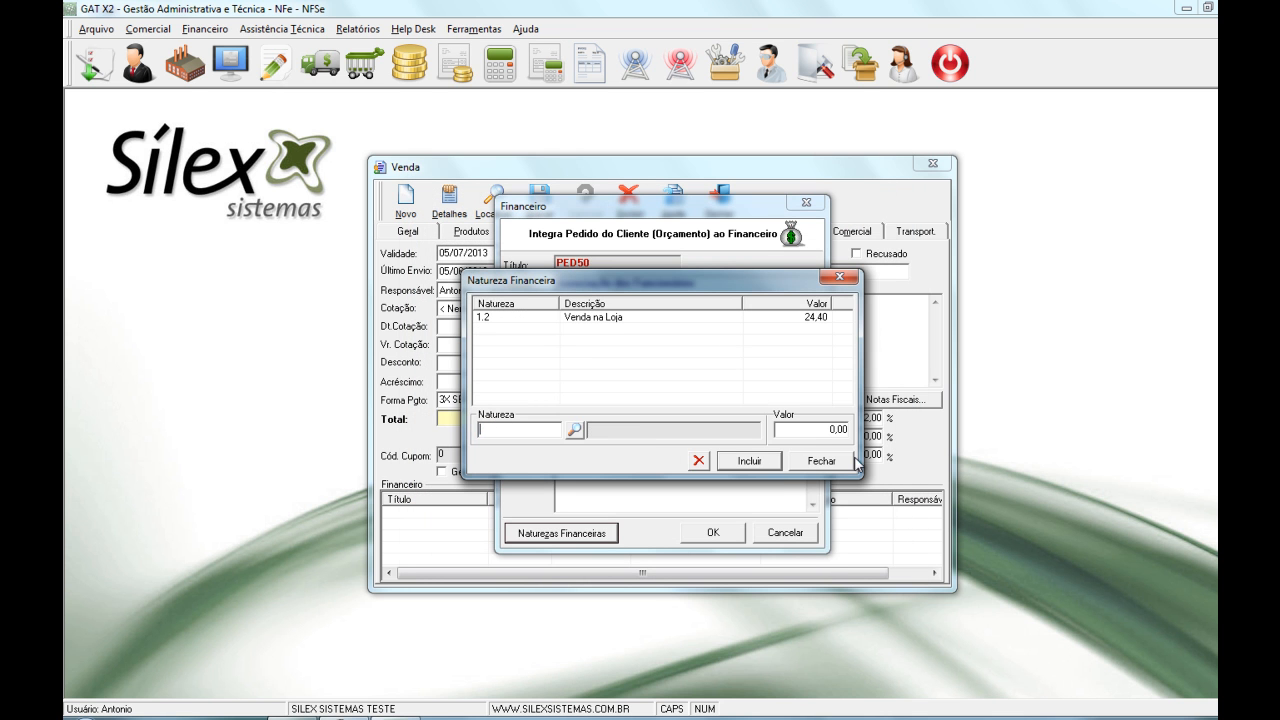
{"action": "left_click", "coordinate": [837, 460]}
{"action": "left_click", "coordinate": [713, 532]}
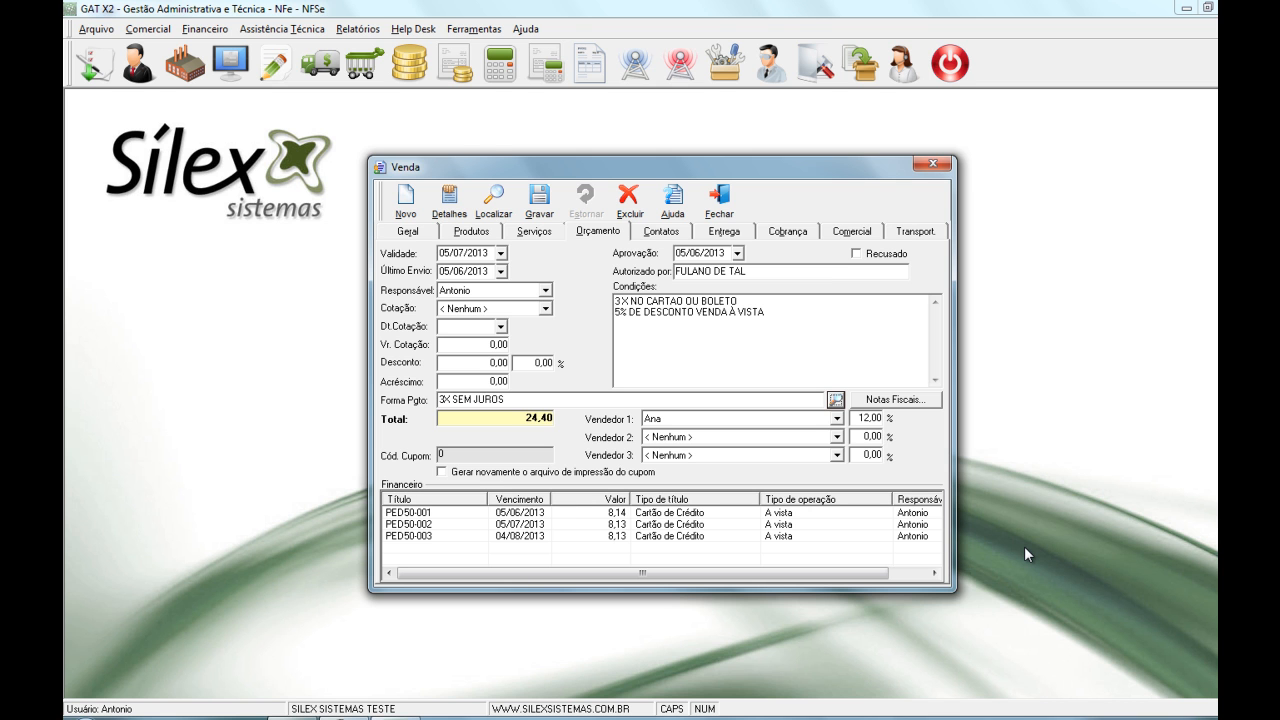
- Add a contact record to the sale with the Histórico text "VENDA REALIZADA"
{"action": "left_click", "coordinate": [642, 233]}
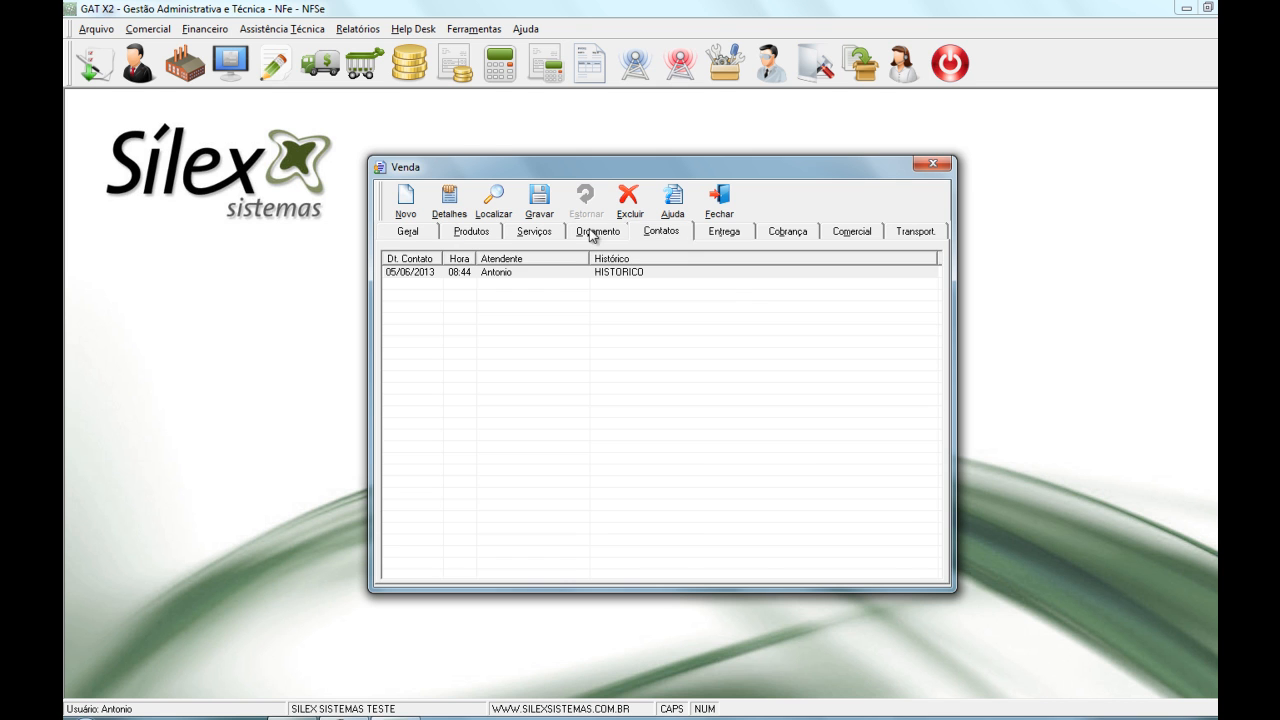
{"action": "left_click", "coordinate": [415, 210]}
{"action": "type", "text": "VENDA REALIZADA"}
{"action": "key", "text": "Return"}
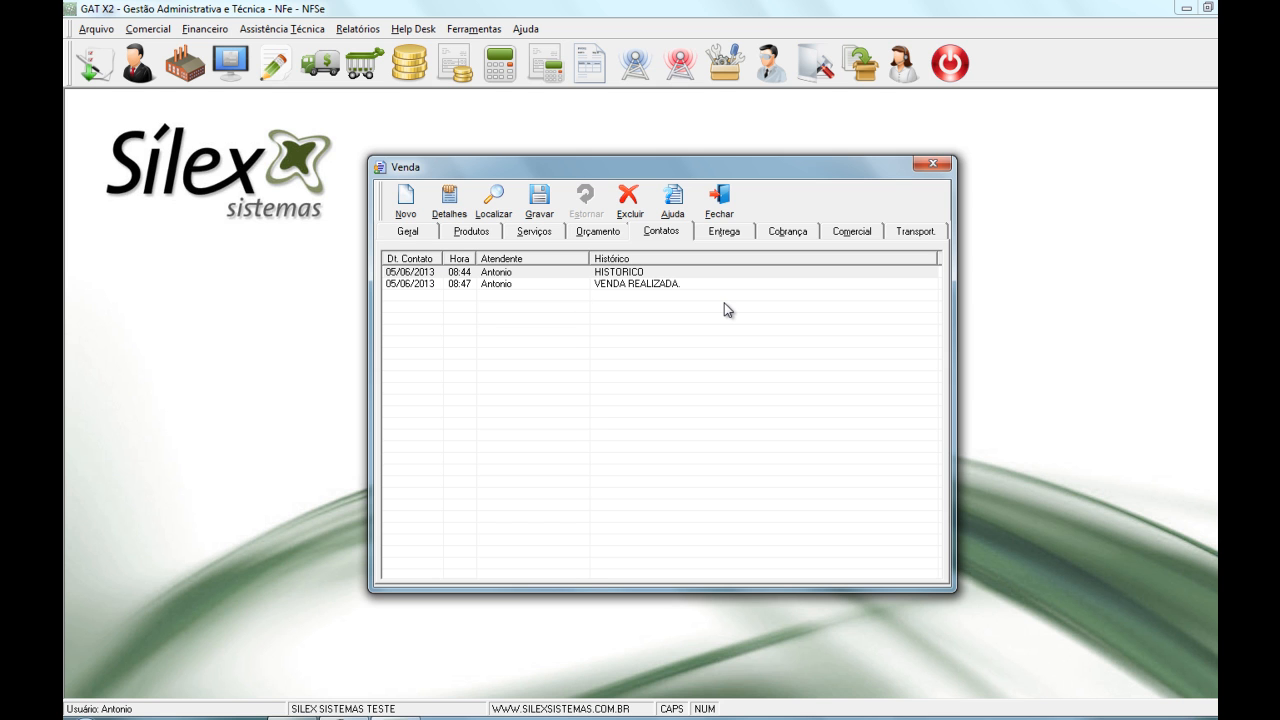
- Save the sale with all products marked for stock write-off, decline printing the order, and close the Venda form
{"action": "left_click", "coordinate": [409, 240]}
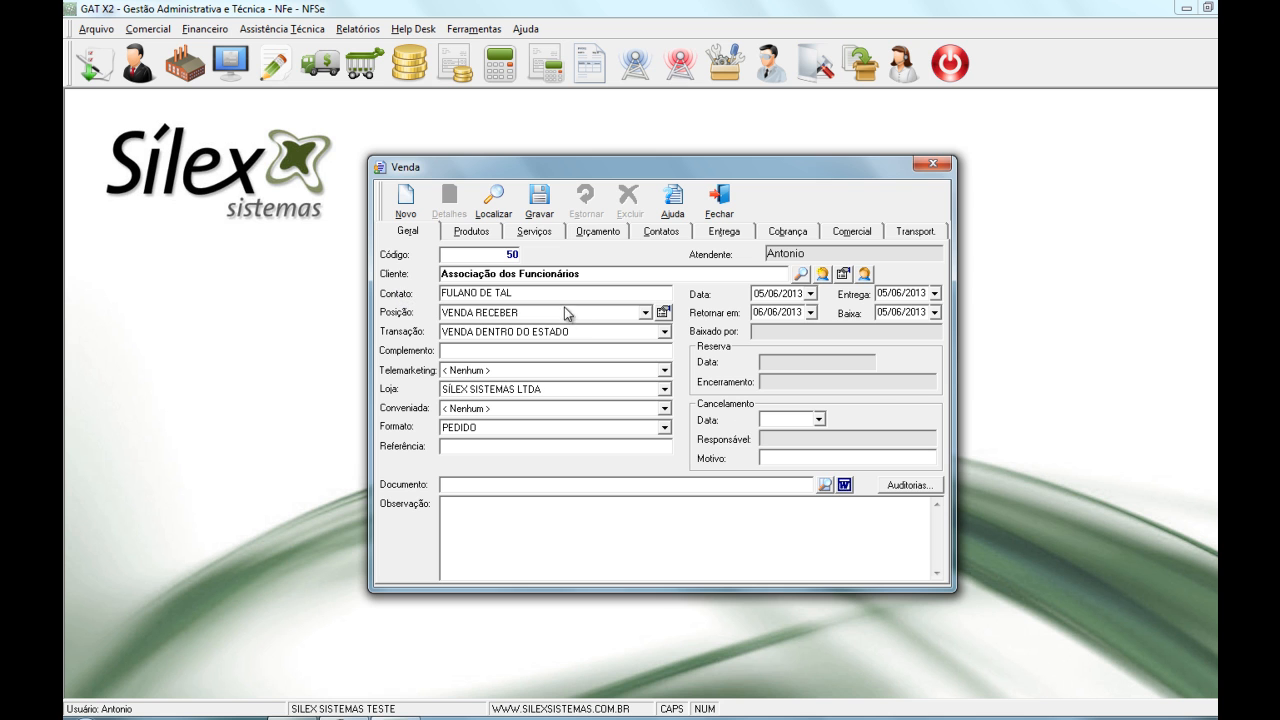
{"action": "left_click", "coordinate": [555, 211]}
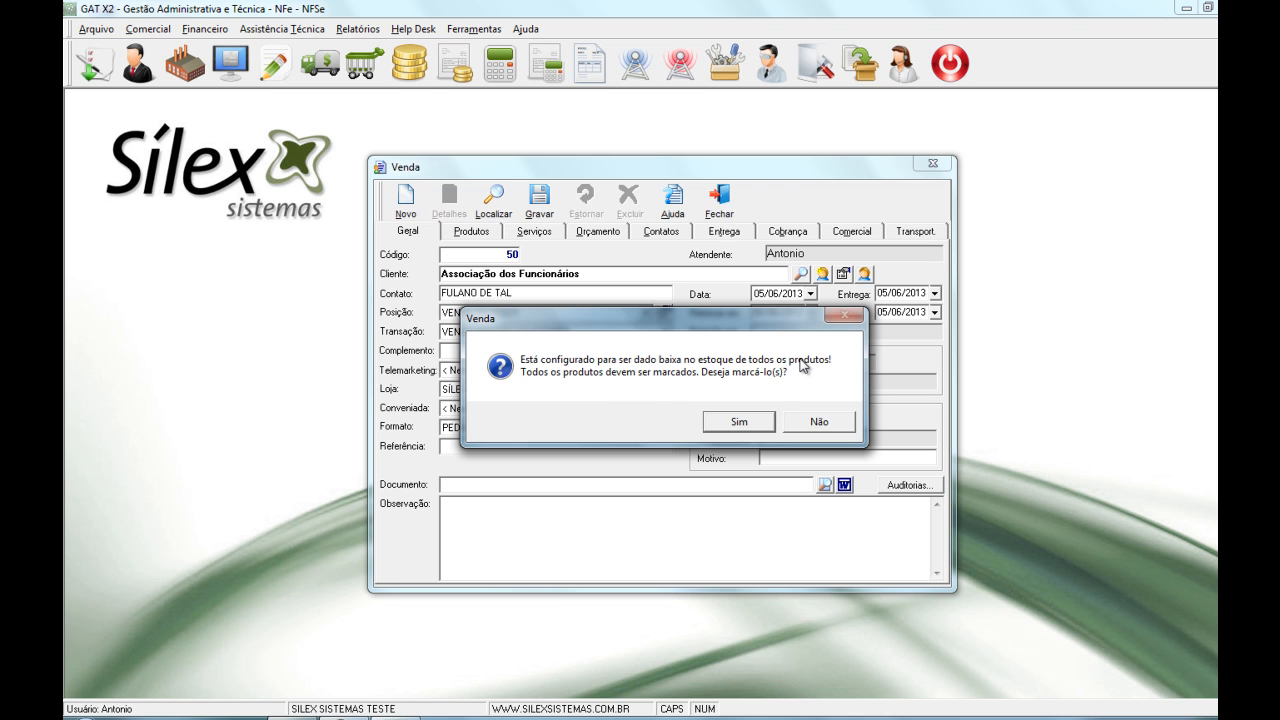
{"action": "left_click", "coordinate": [724, 428]}
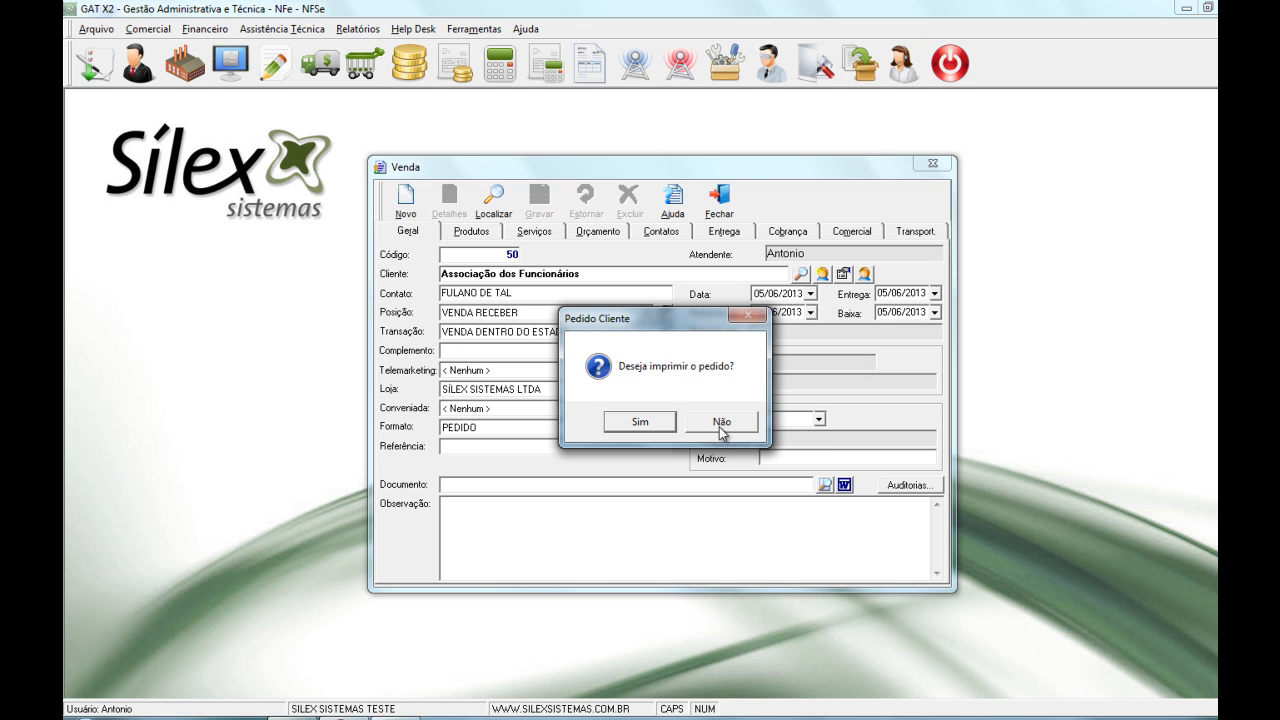
{"action": "left_click", "coordinate": [719, 422]}
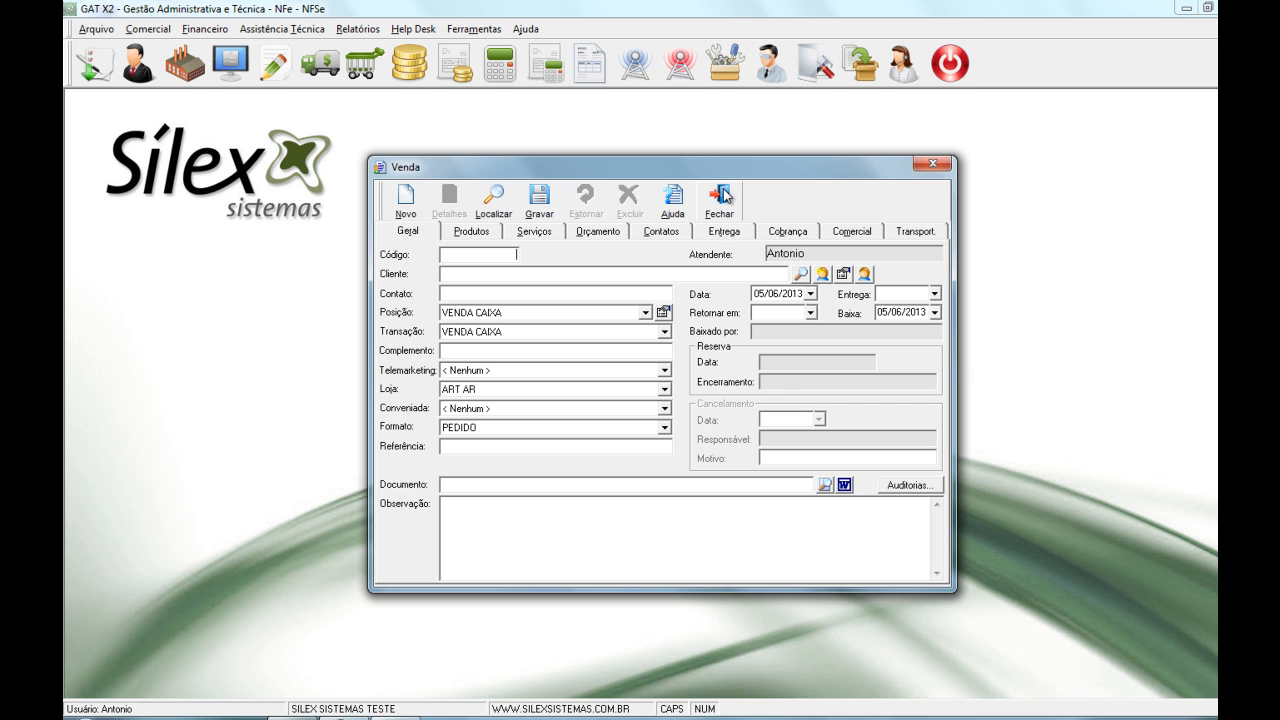
{"action": "left_click", "coordinate": [726, 196]}
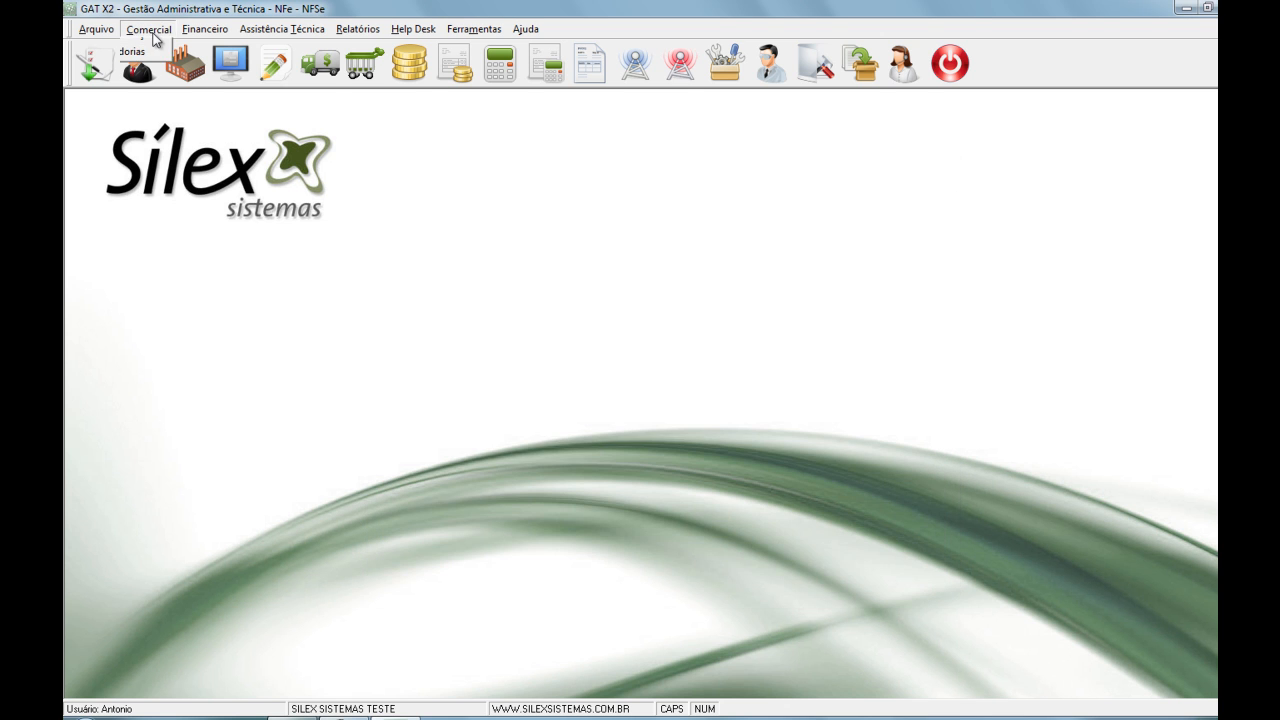
- Examine the Cancela Orçamento form with its filters and cancellation reason, and leave it without cancelling any quotes
{"action": "left_click", "coordinate": [152, 30]}
{"action": "mouse_move", "coordinate": [200, 66]}
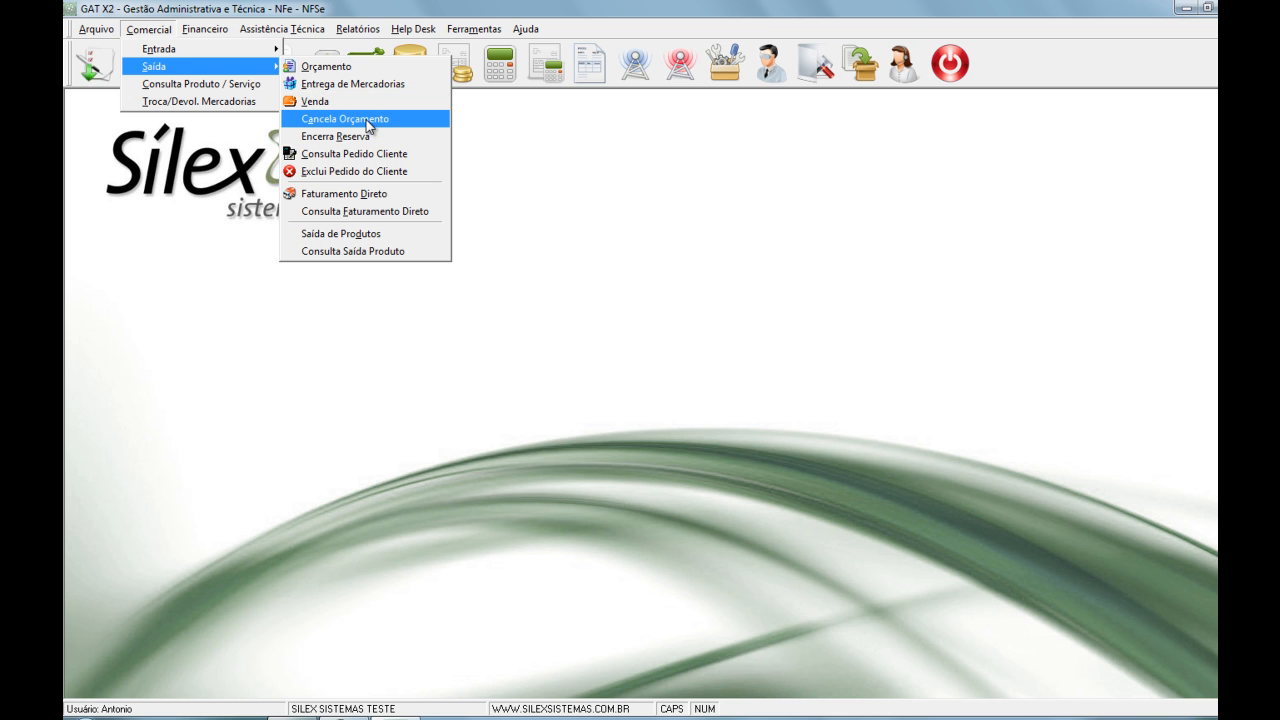
{"action": "left_click", "coordinate": [369, 120]}
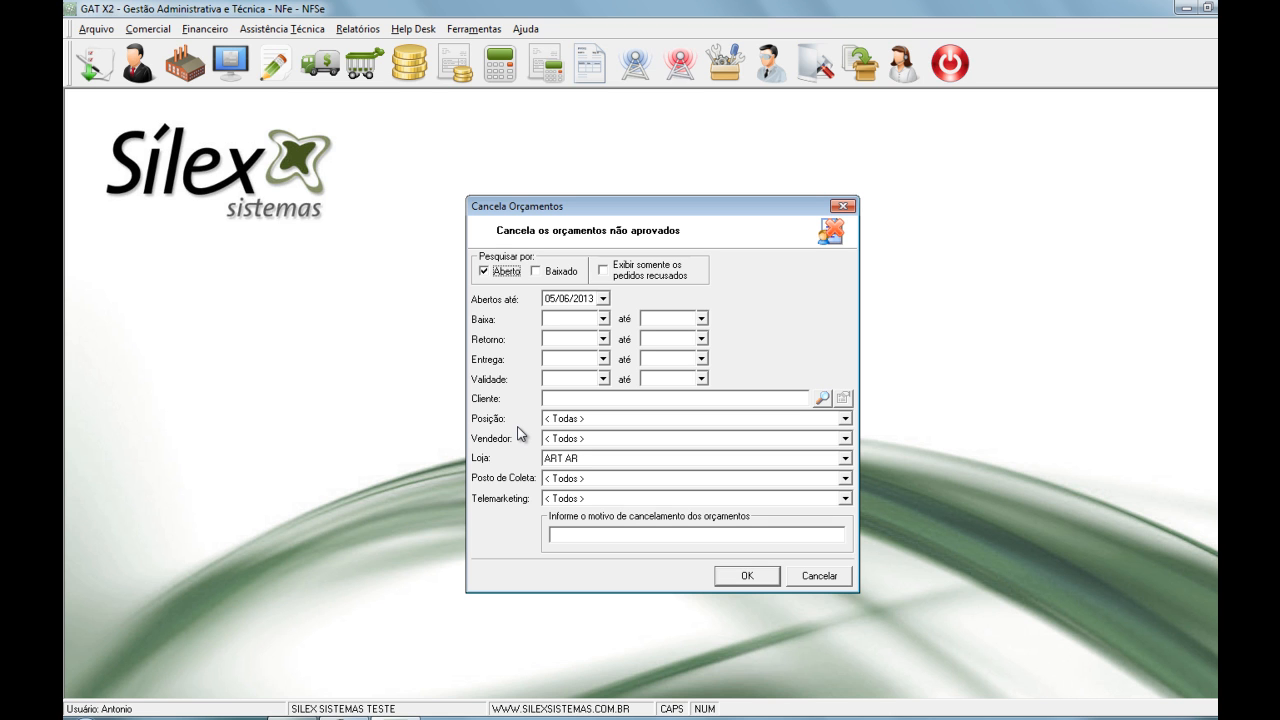
{"action": "left_click", "coordinate": [813, 578]}
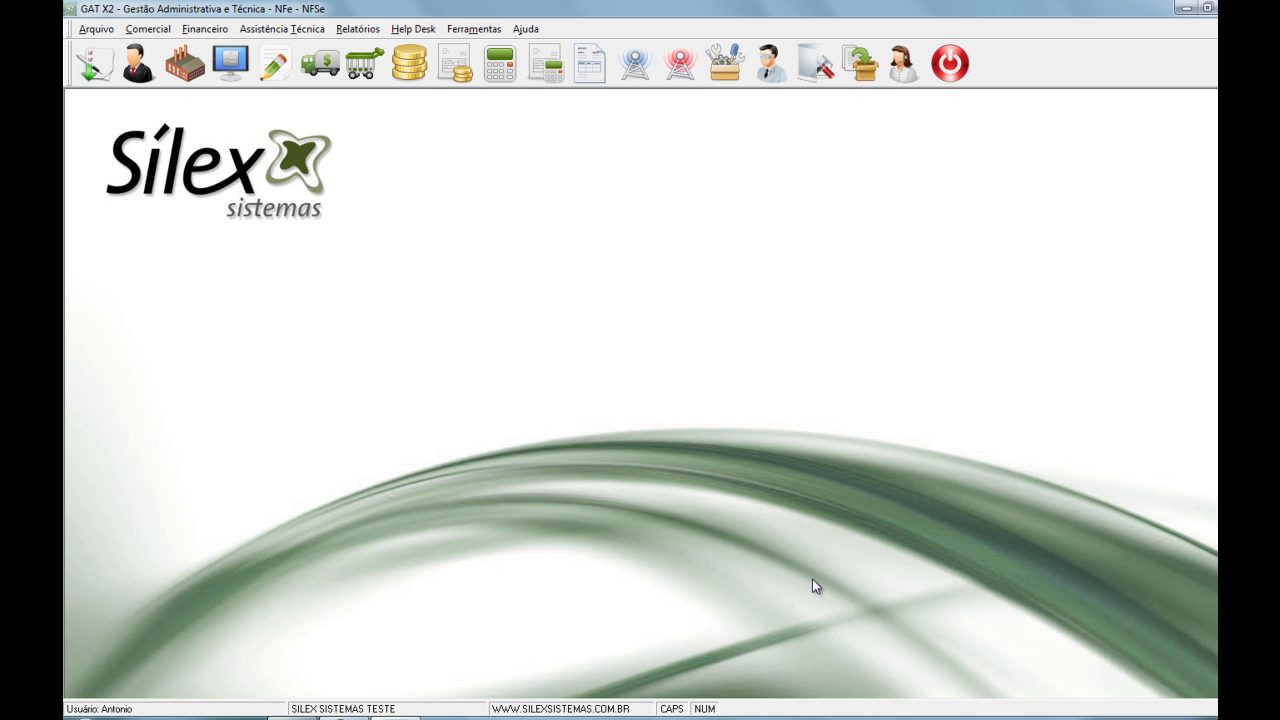
- Open the Encerra Reserva form, choose ORCAMENTO as the position orders return to, and close it without ending any reservations
{"action": "left_click", "coordinate": [147, 31]}
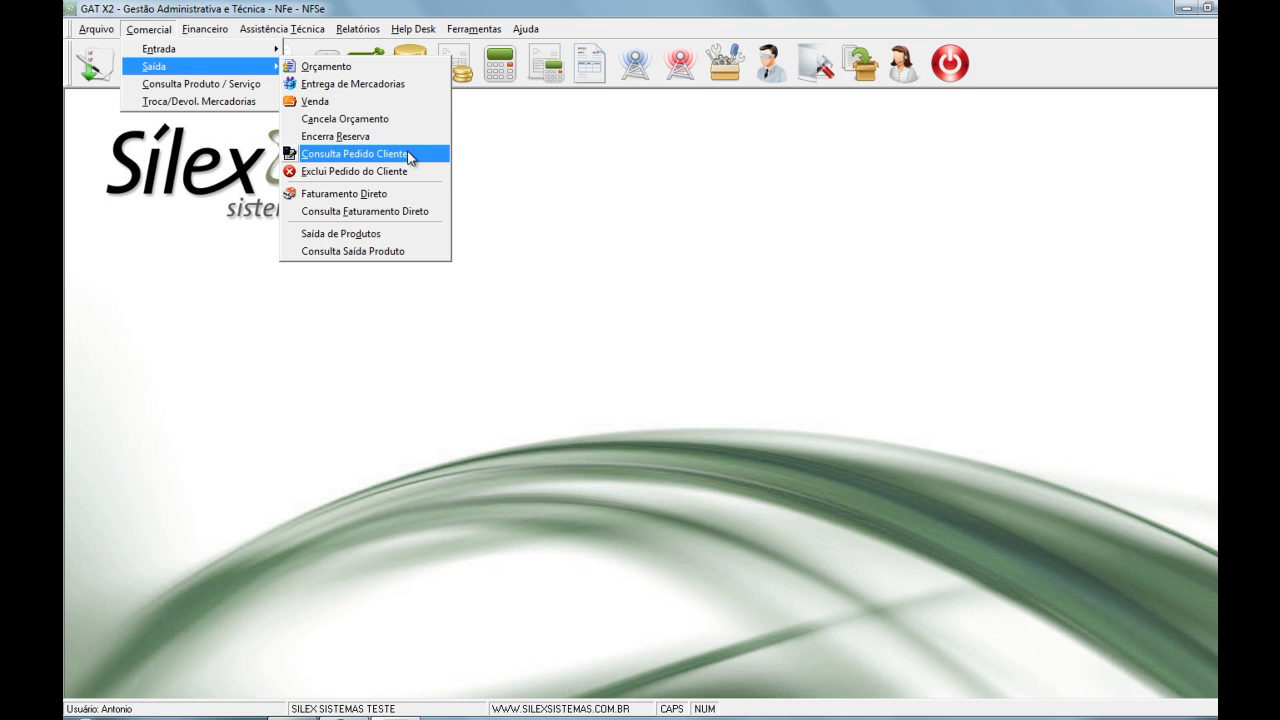
{"action": "left_click", "coordinate": [383, 140]}
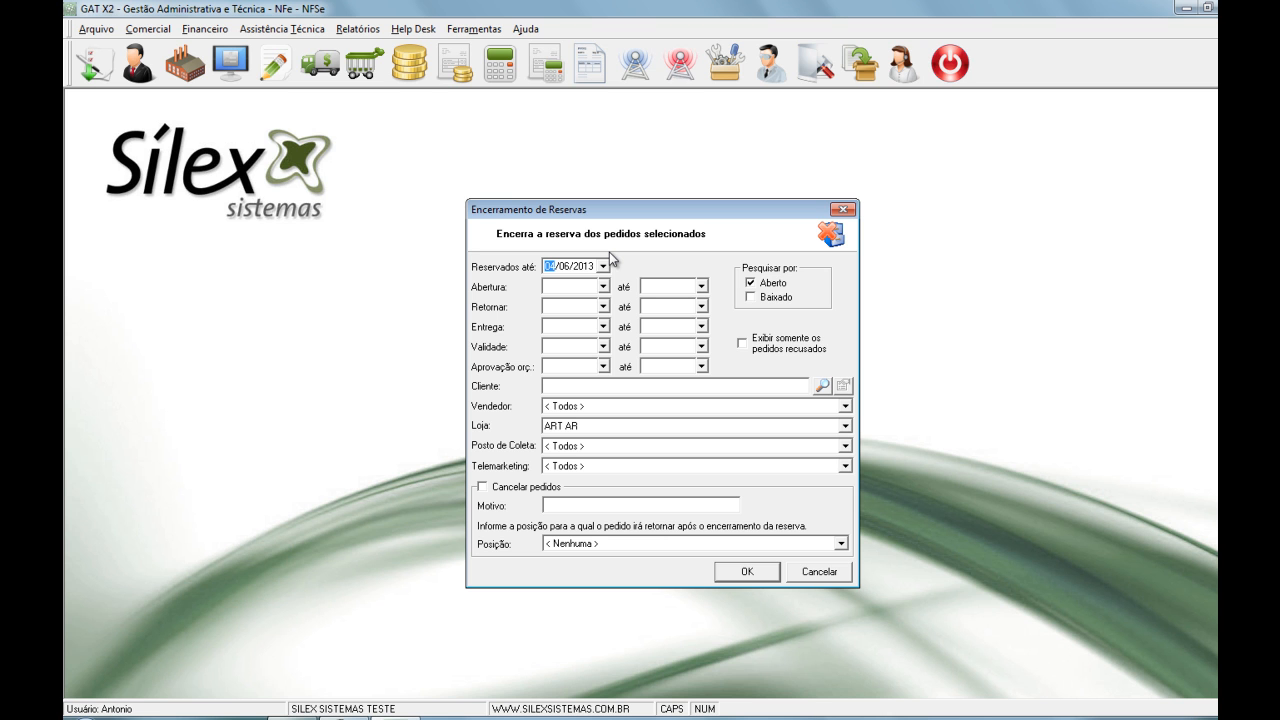
{"action": "left_click", "coordinate": [624, 545]}
{"action": "left_click", "coordinate": [588, 569]}
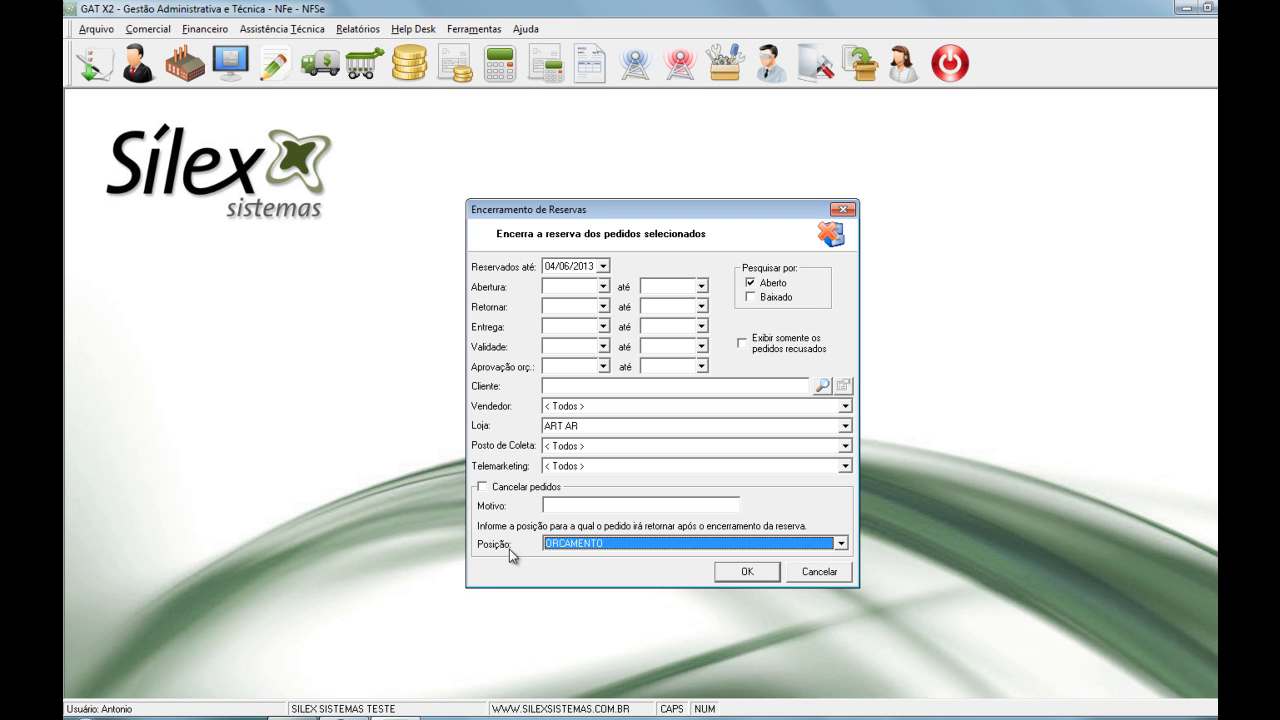
{"action": "left_click", "coordinate": [841, 209]}
- Query customer orders dated 05/06/2000 to 05/06/2013 with the Aberto, Vigente, Baixado and Cancelado statuses all included
{"action": "left_click", "coordinate": [148, 29]}
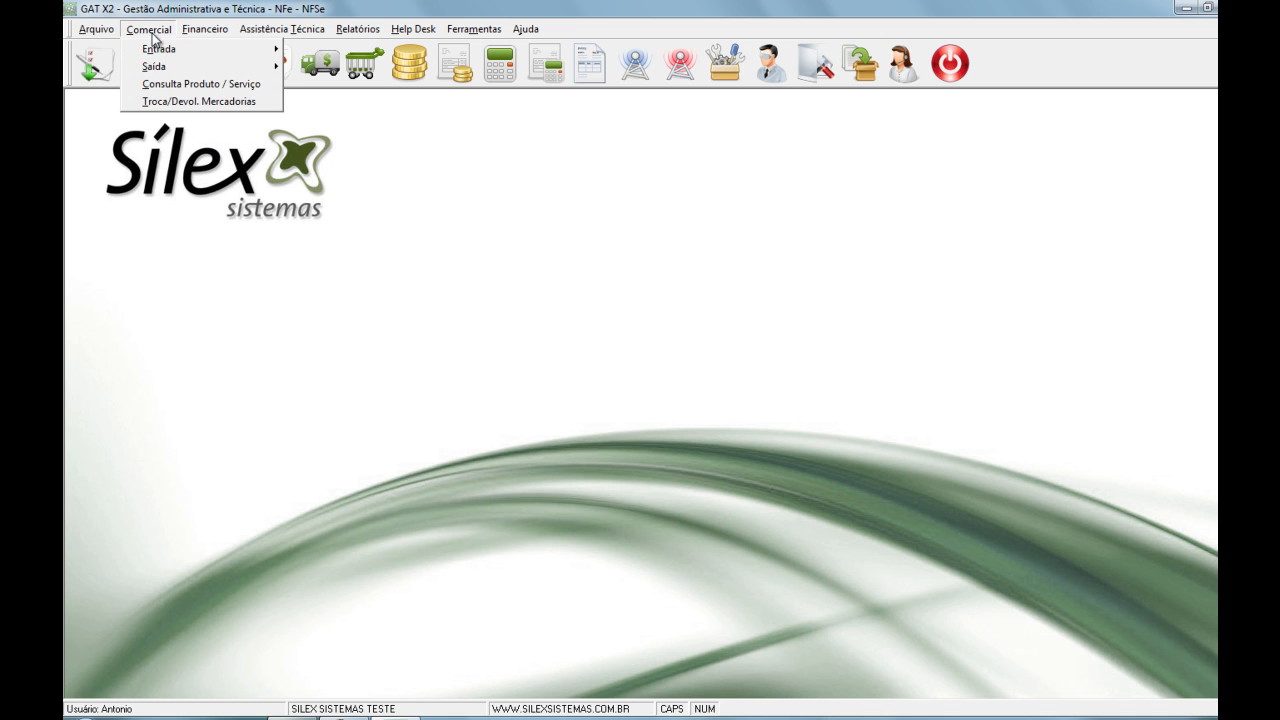
{"action": "mouse_move", "coordinate": [207, 70]}
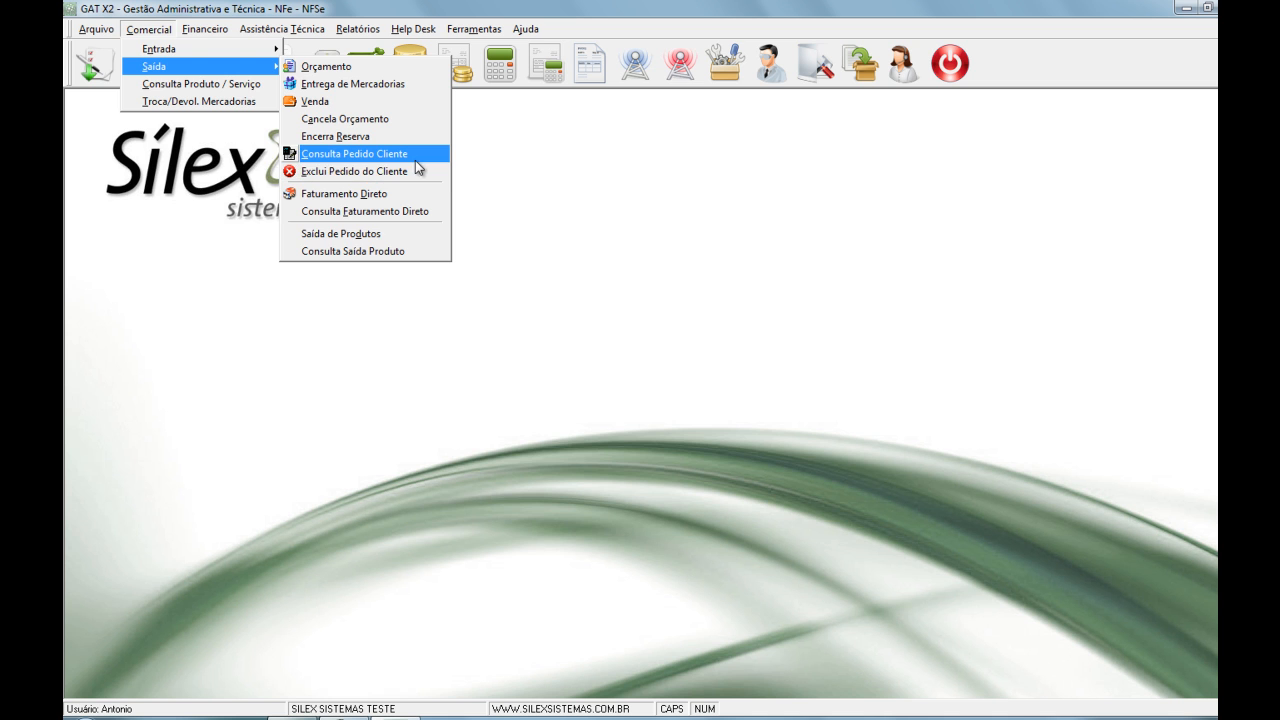
{"action": "left_click", "coordinate": [397, 156]}
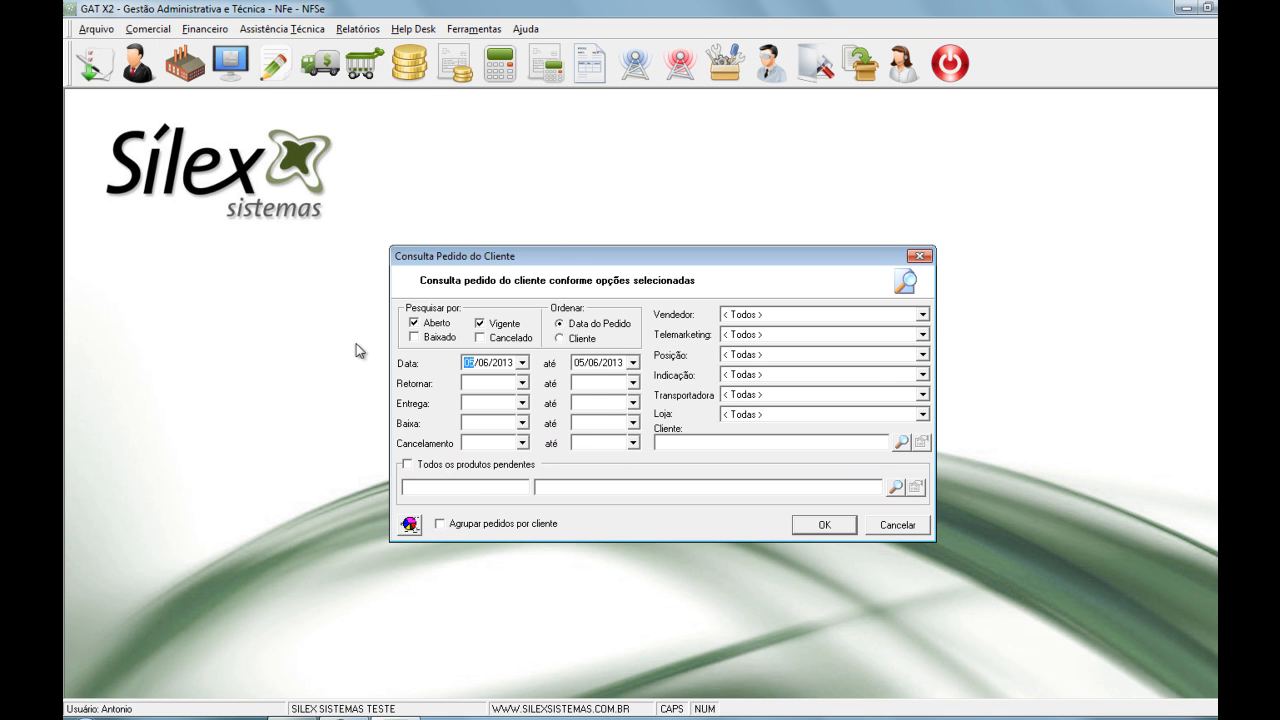
{"action": "left_click", "coordinate": [433, 339]}
{"action": "left_click", "coordinate": [415, 337]}
{"action": "left_click", "coordinate": [415, 338]}
{"action": "left_click", "coordinate": [492, 340]}
{"action": "left_click", "coordinate": [521, 362]}
{"action": "left_click", "coordinate": [521, 362]}
{"action": "left_click", "coordinate": [503, 362]}
{"action": "type", "text": "20"}
{"action": "key", "text": "Return"}
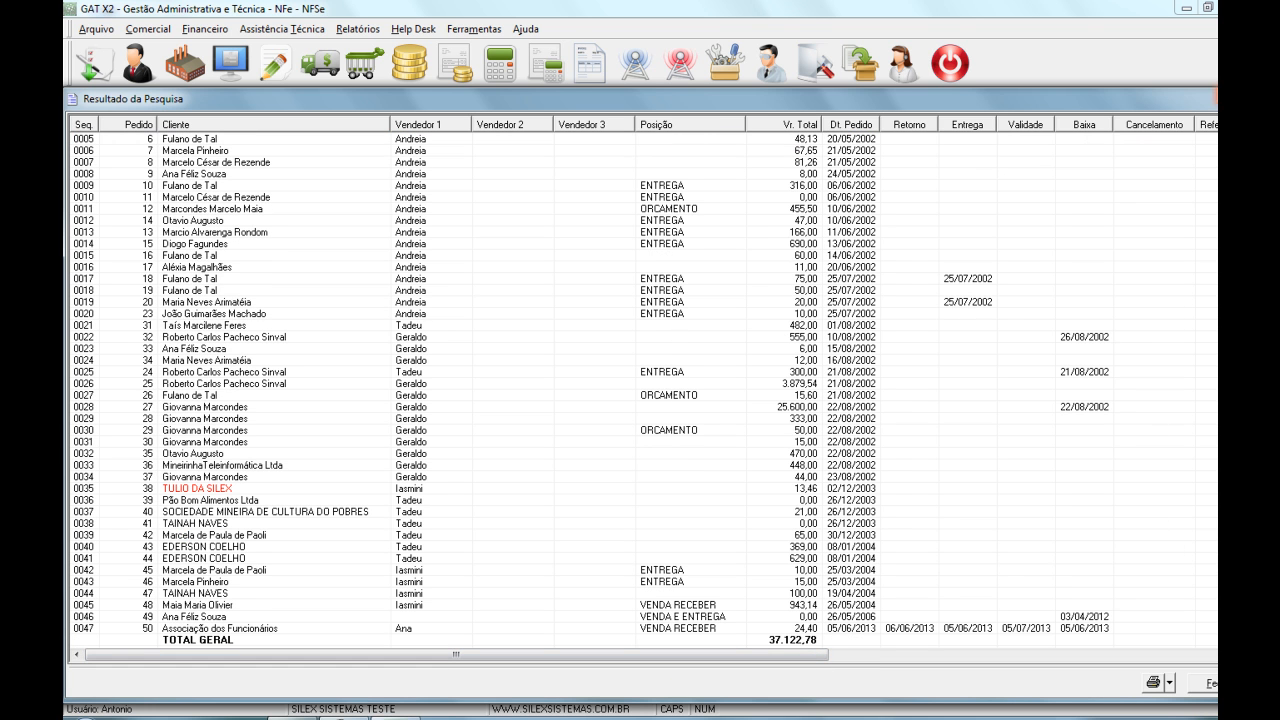
- Rerun the customer order query restricted to Baixado orders, and return to the query filters
{"action": "left_click", "coordinate": [1217, 96]}
{"action": "left_click", "coordinate": [480, 325]}
{"action": "left_click", "coordinate": [480, 338]}
{"action": "left_click", "coordinate": [422, 324]}
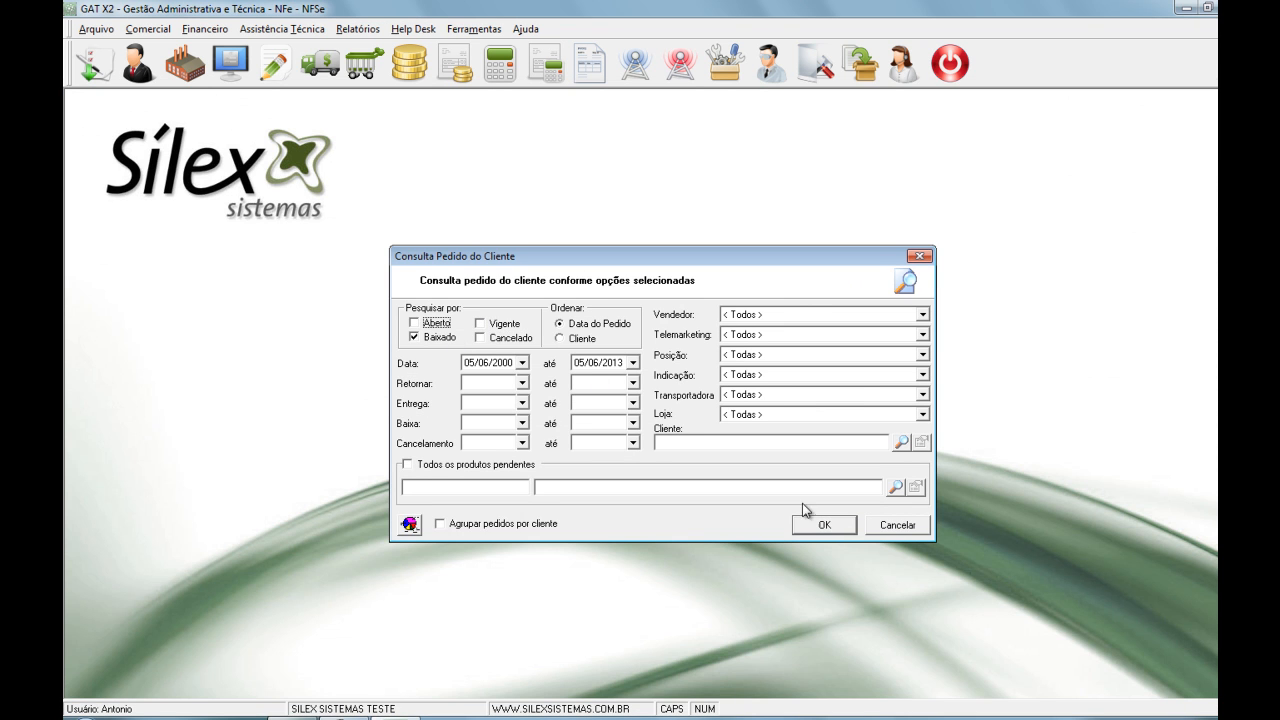
{"action": "left_click", "coordinate": [836, 527]}
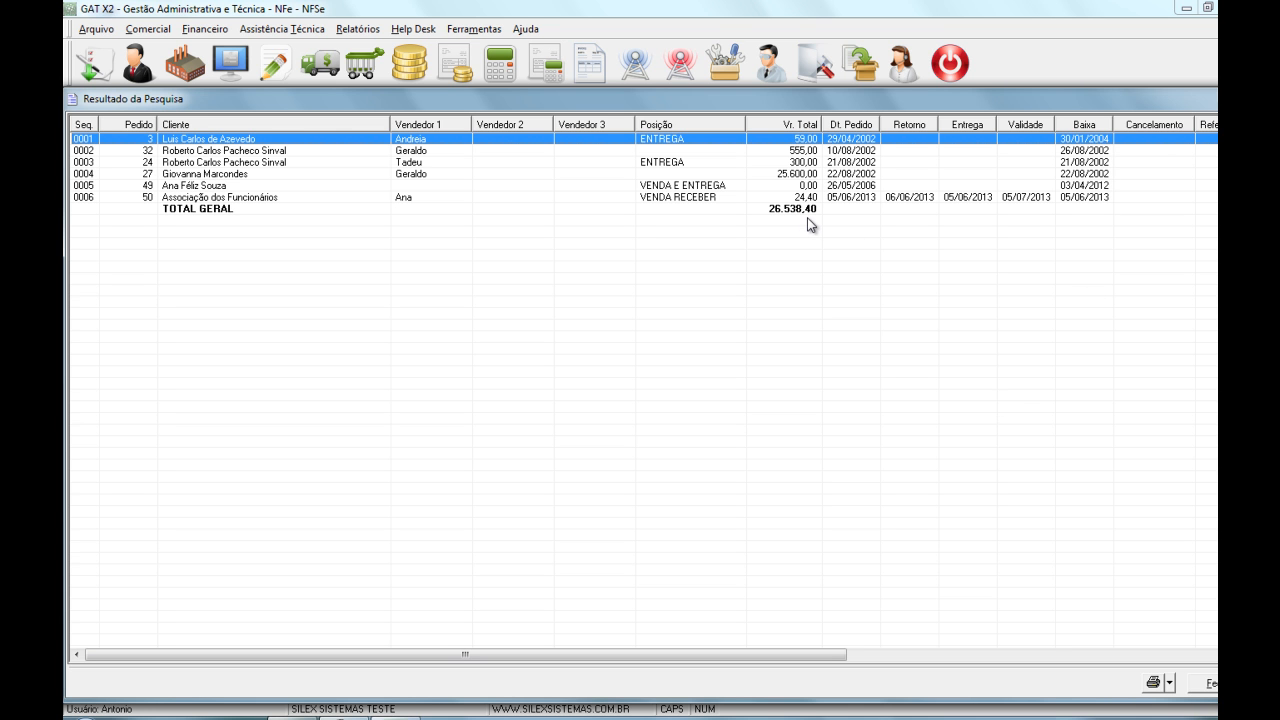
{"action": "key", "text": "Escape"}
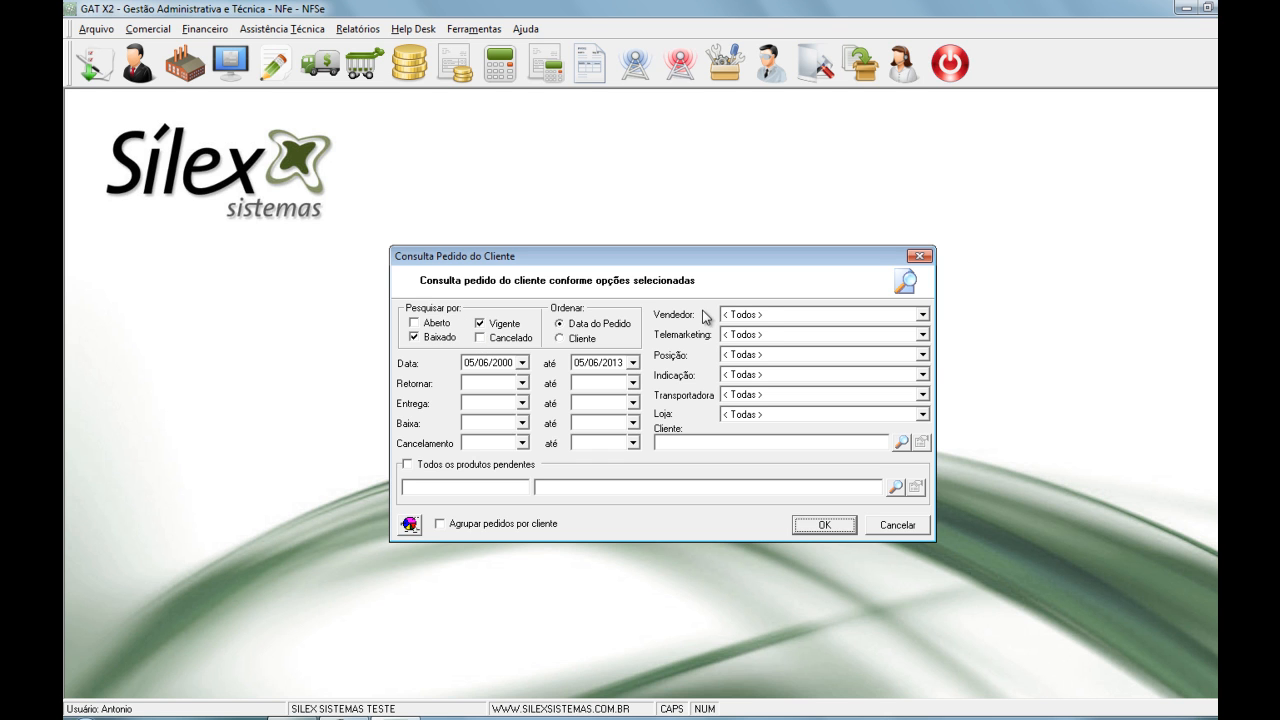
- Query orders of all four statuses grouped by customer for all sellers, review the list, and close the order query
{"action": "left_click", "coordinate": [760, 314]}
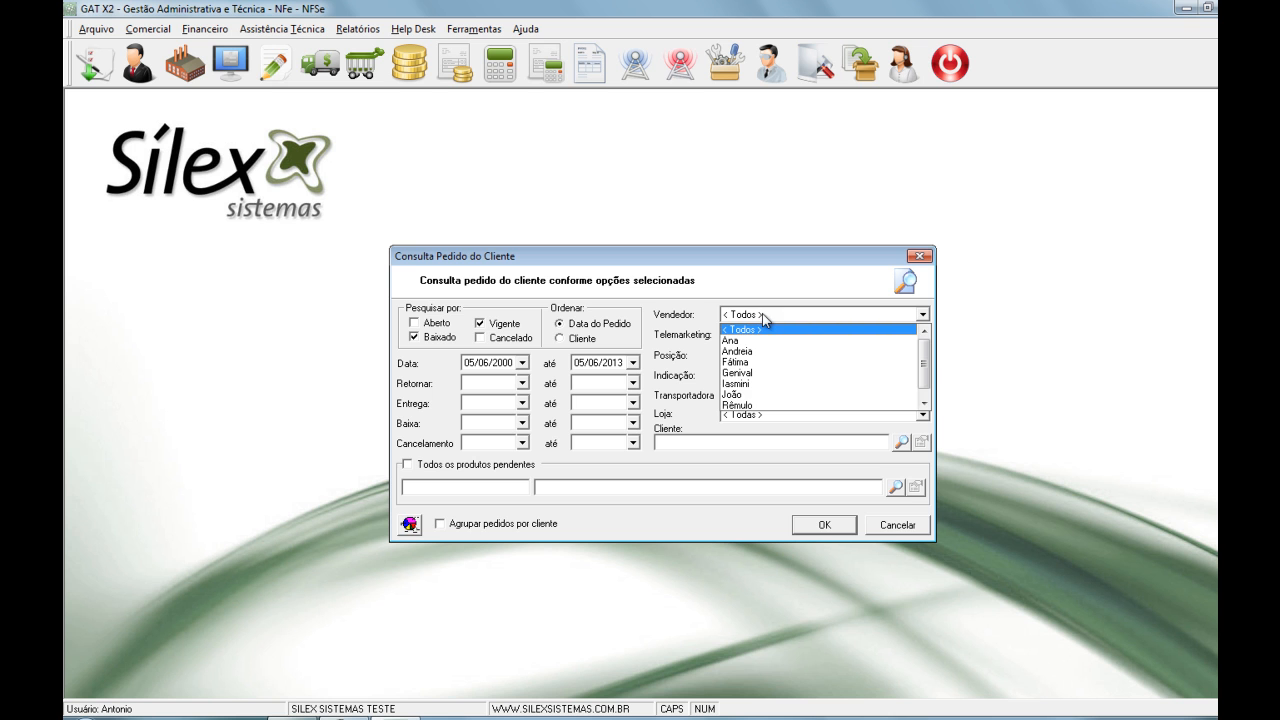
{"action": "left_click", "coordinate": [761, 316]}
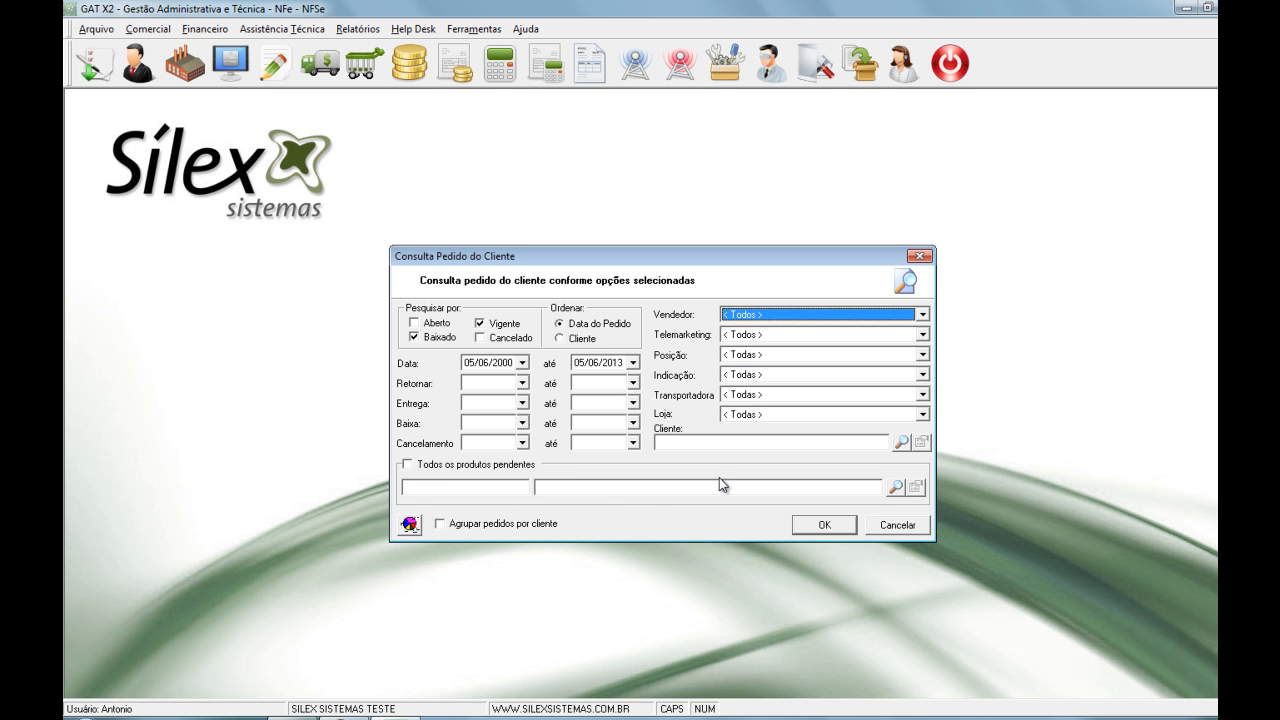
{"action": "left_click", "coordinate": [455, 527]}
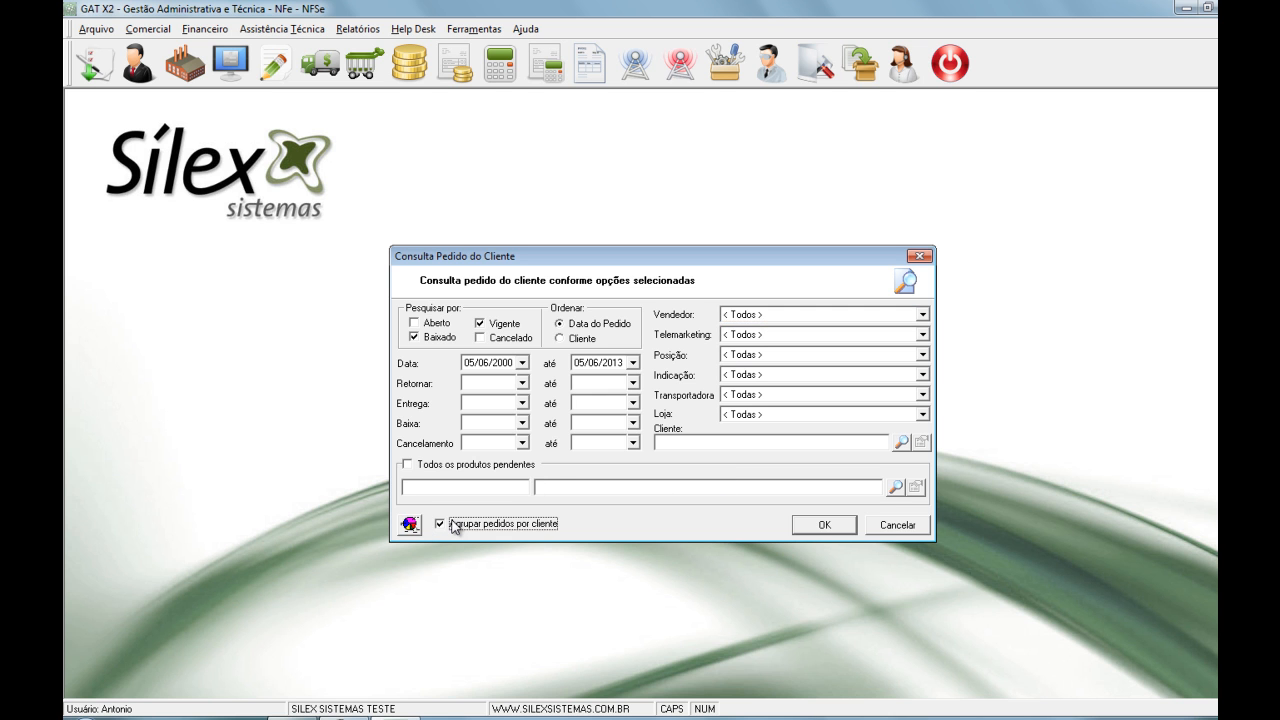
{"action": "left_click", "coordinate": [428, 326]}
{"action": "left_click", "coordinate": [494, 339]}
{"action": "left_click", "coordinate": [824, 527]}
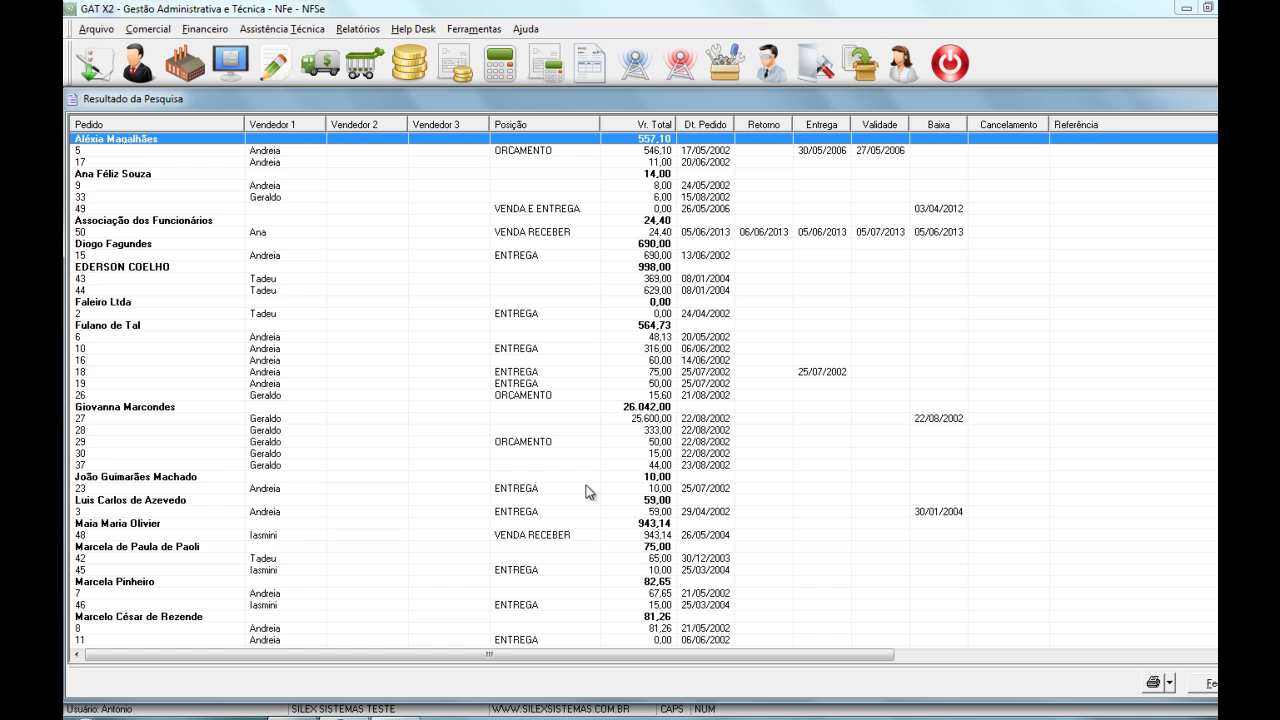
{"action": "scroll", "coordinate": [586, 492], "scroll_direction": "down", "scroll_amount": 5}
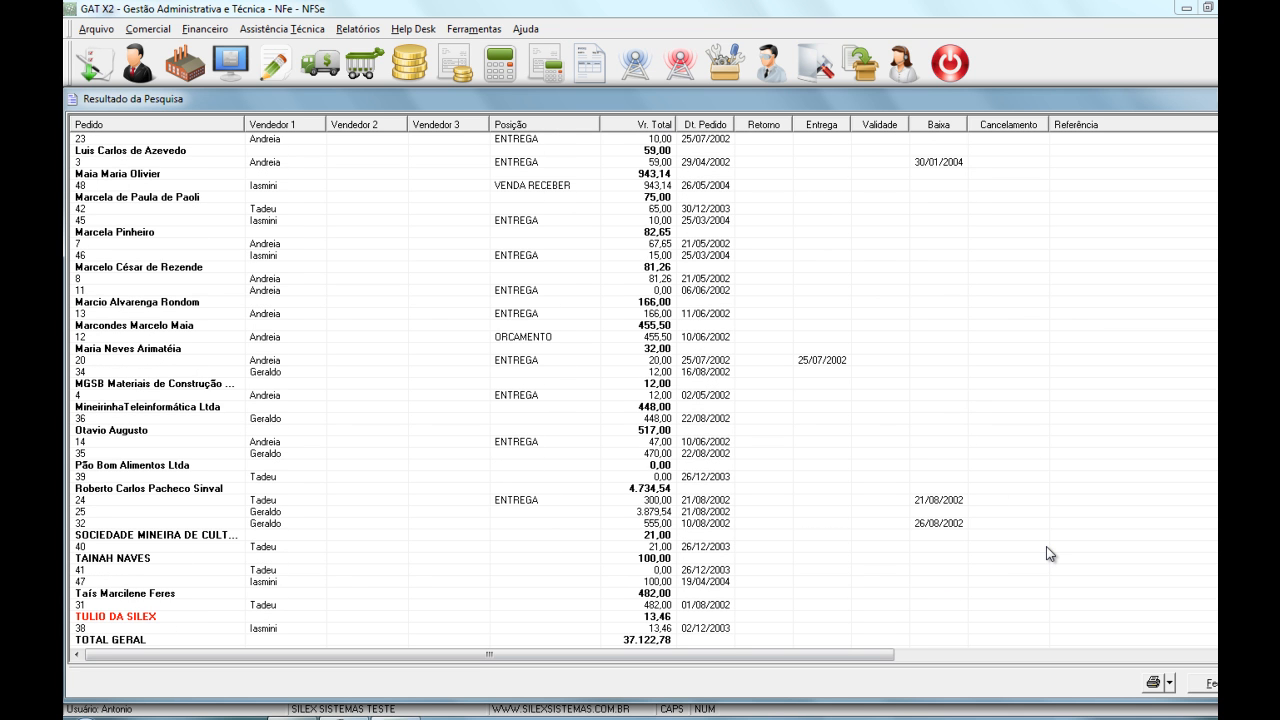
{"action": "scroll", "coordinate": [1049, 553], "scroll_direction": "up", "scroll_amount": 10}
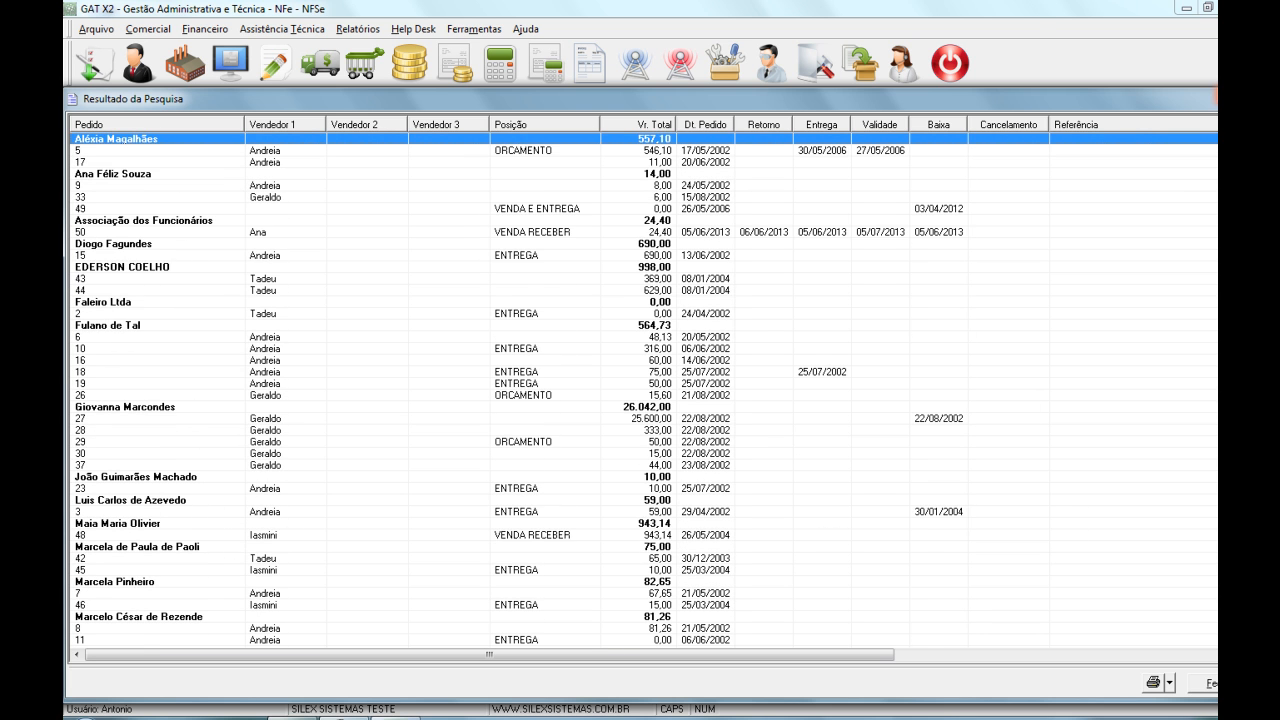
{"action": "left_click", "coordinate": [1230, 95]}
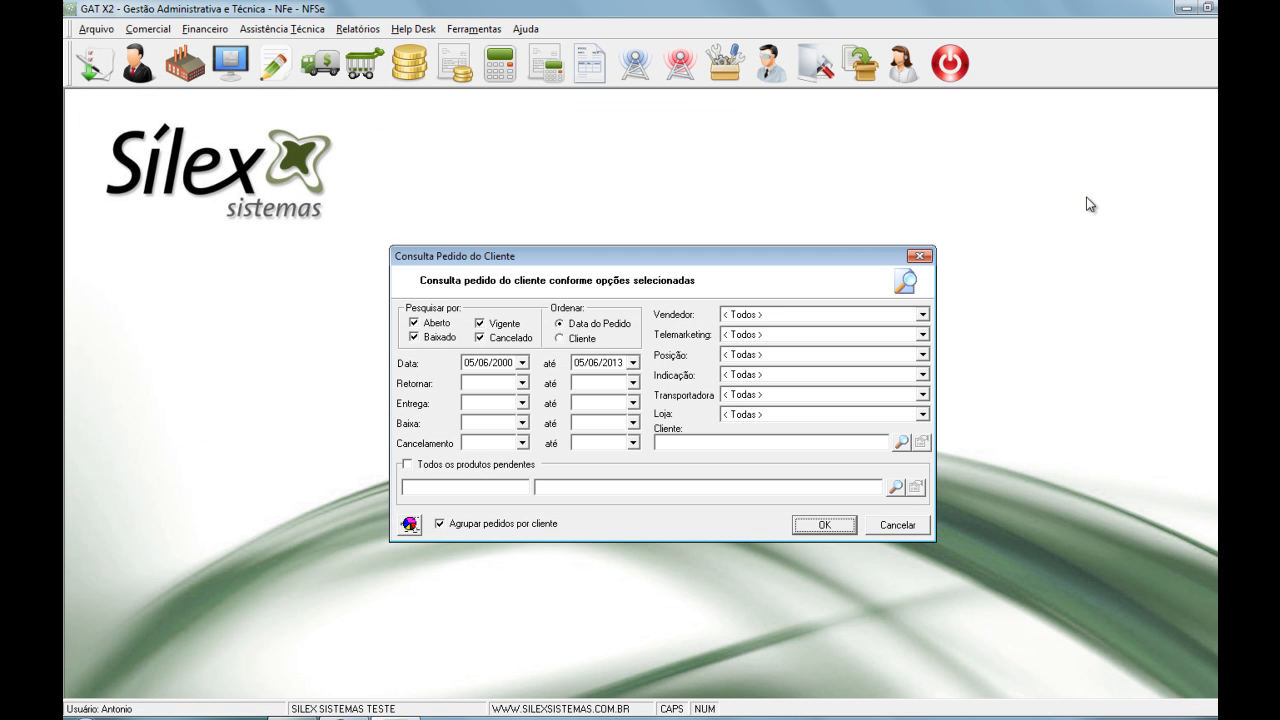
{"action": "left_click", "coordinate": [916, 257]}
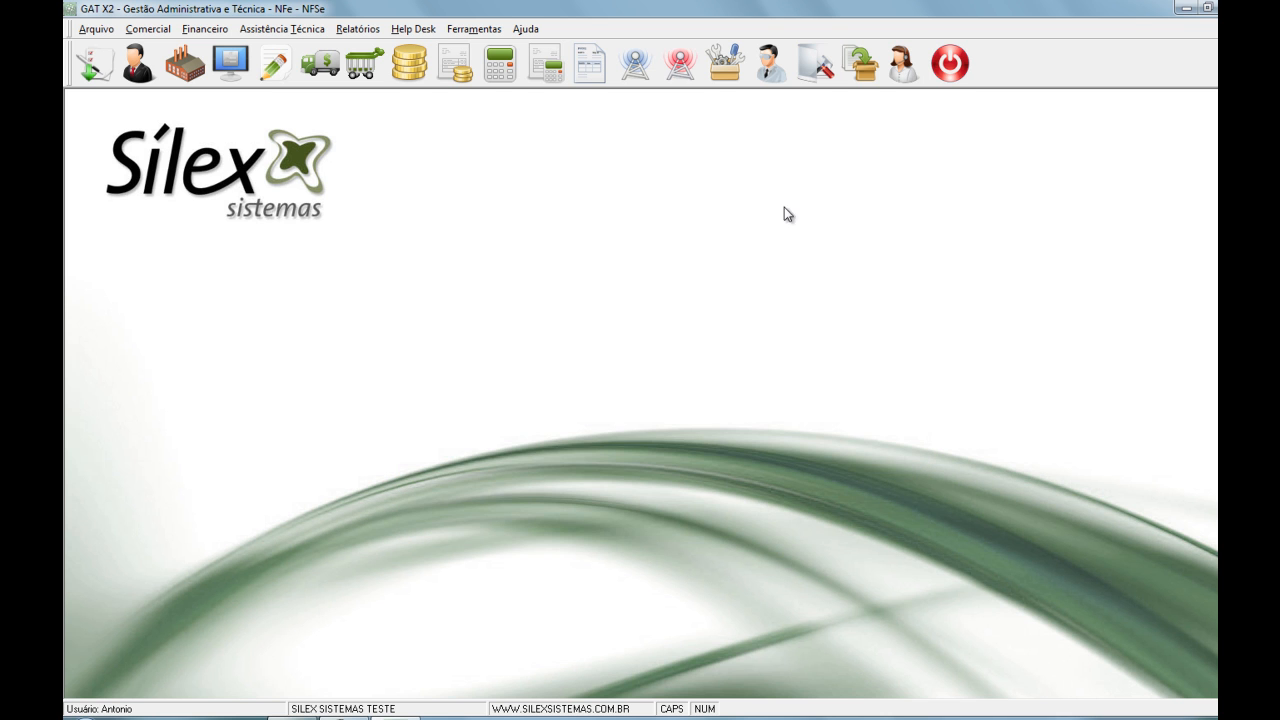
- Examine the Estoque, Formatos and Pedido Cliente settings in the system Opções, and close them without saving
{"action": "left_click", "coordinate": [471, 30]}
{"action": "left_click", "coordinate": [482, 107]}
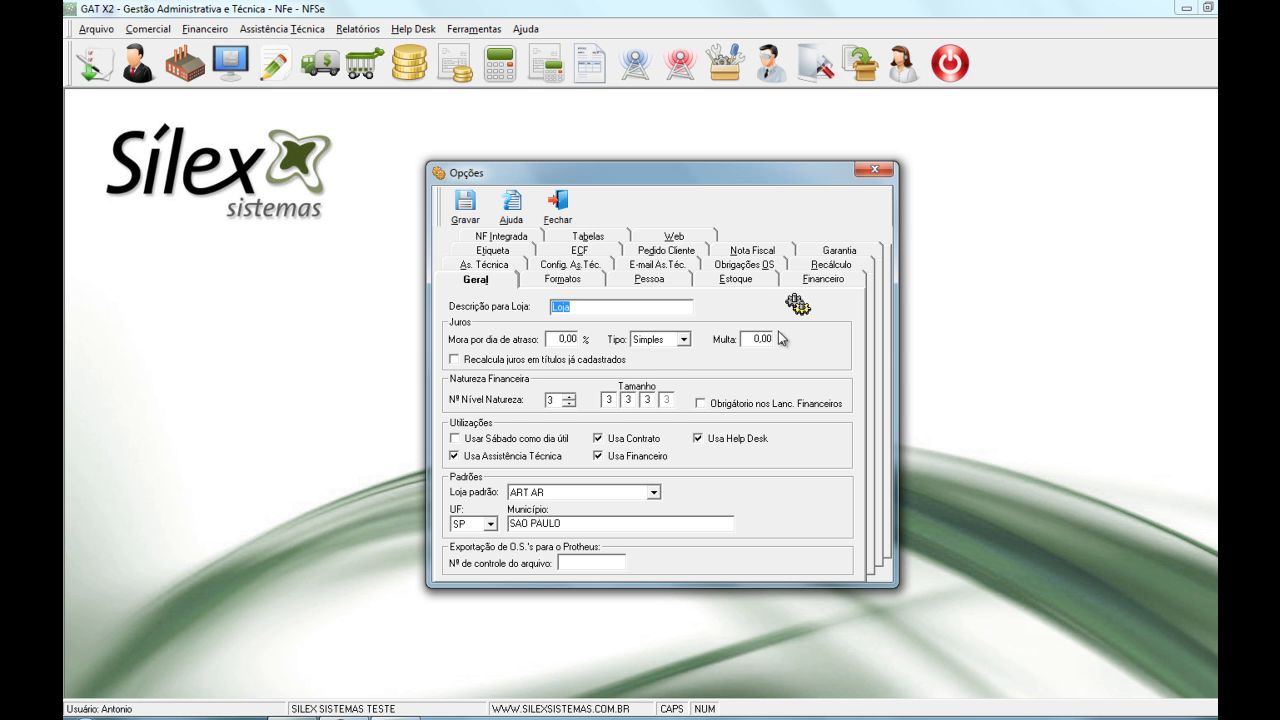
{"action": "left_click", "coordinate": [724, 280]}
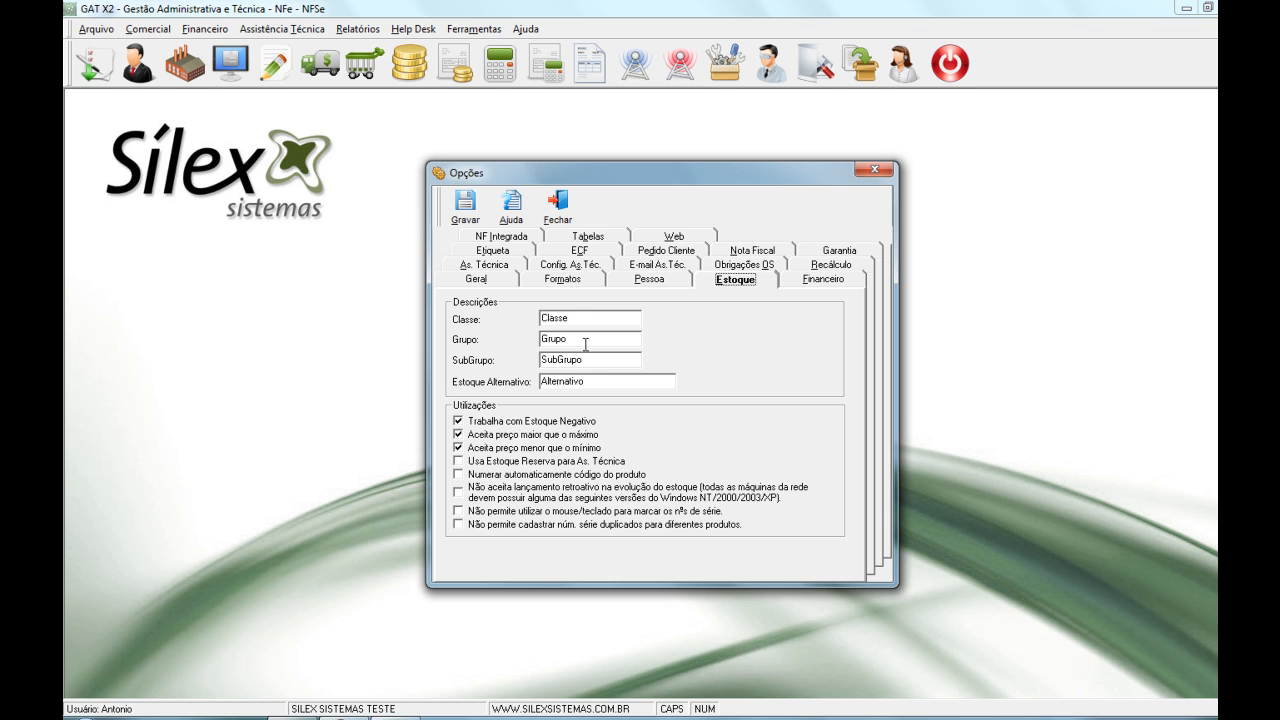
{"action": "left_click", "coordinate": [560, 283]}
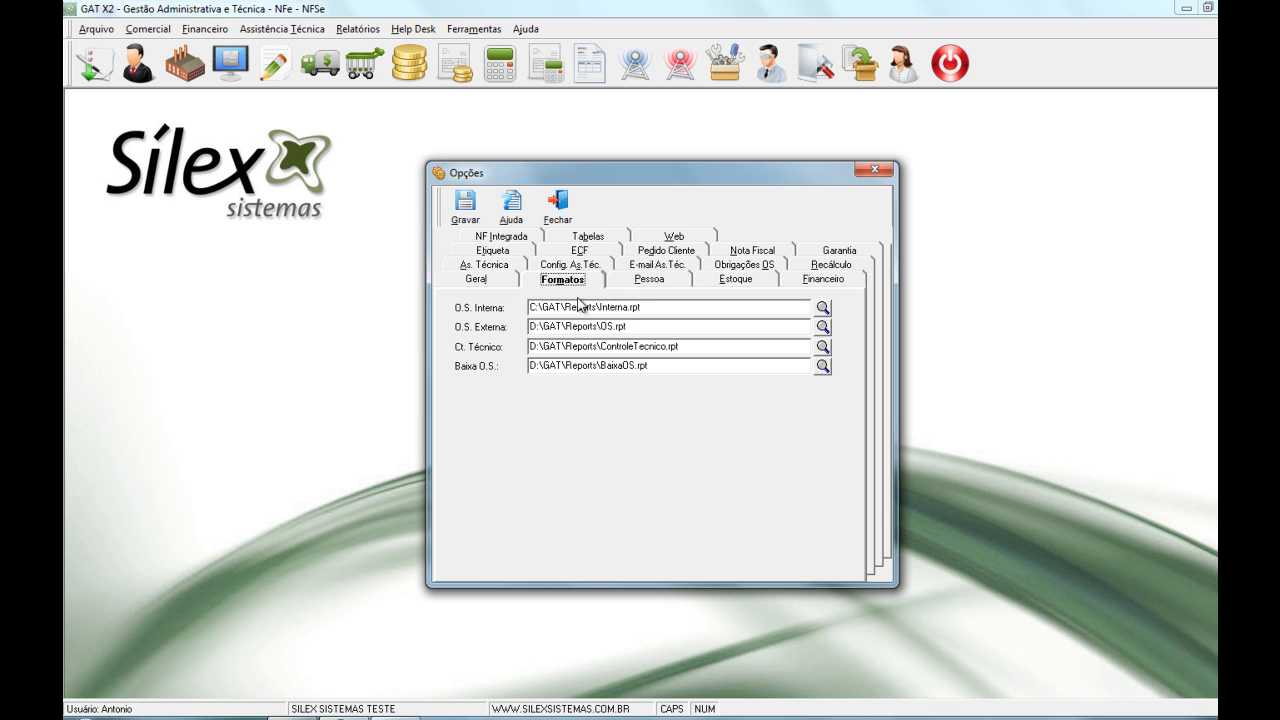
{"action": "left_click", "coordinate": [669, 255]}
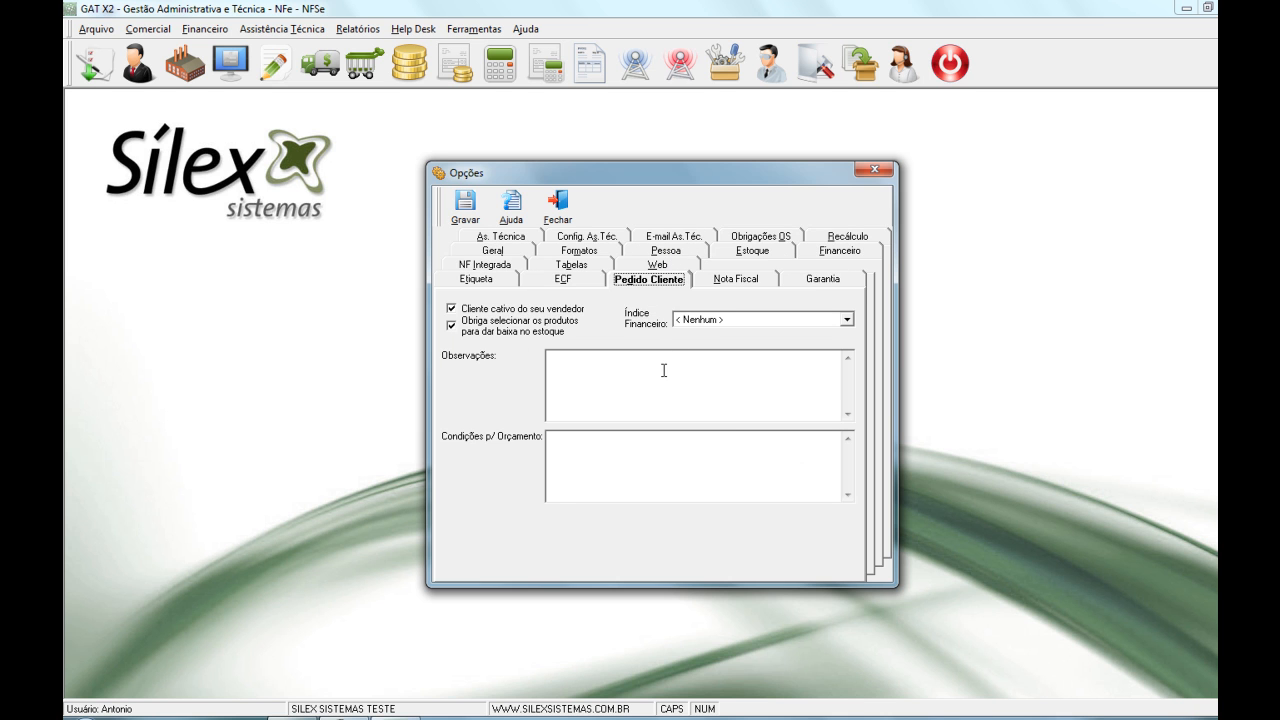
{"action": "left_click", "coordinate": [837, 391]}
{"action": "left_click", "coordinate": [552, 208]}
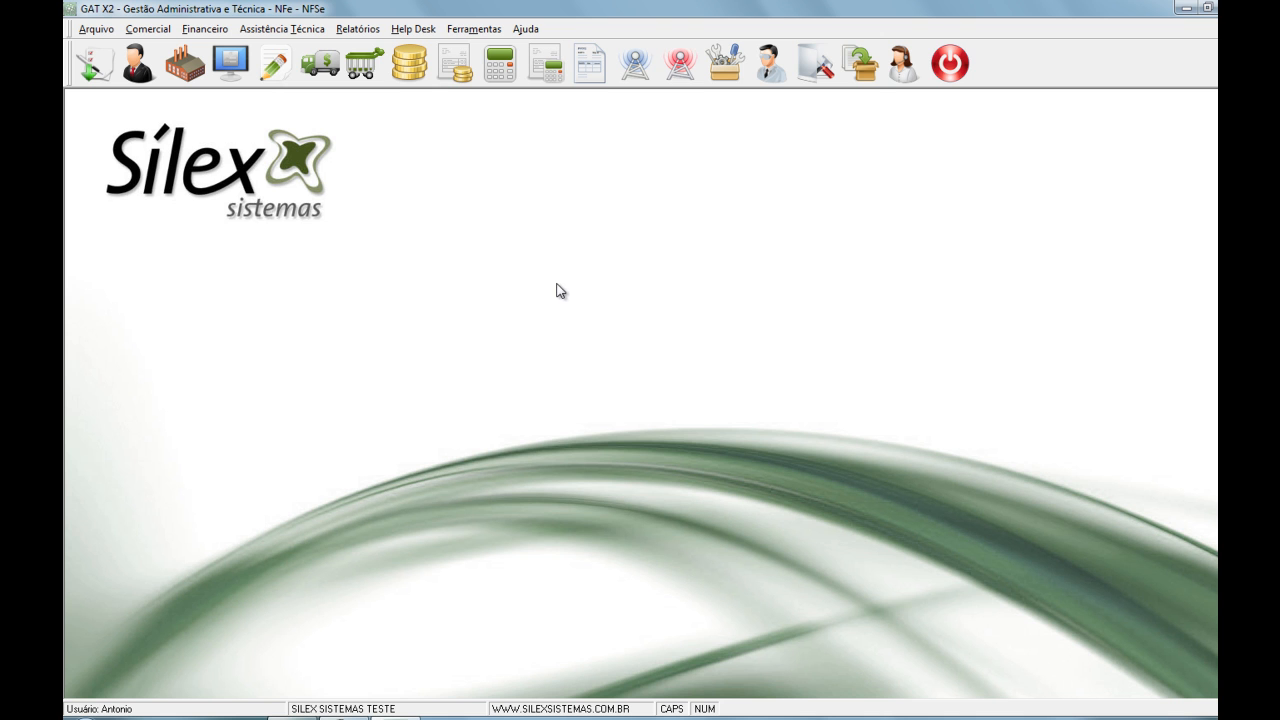
- Examine the Competência permissions of the user registered as Usuario, and close the user record and the user list
{"action": "left_click", "coordinate": [469, 30]}
{"action": "left_click", "coordinate": [500, 72]}
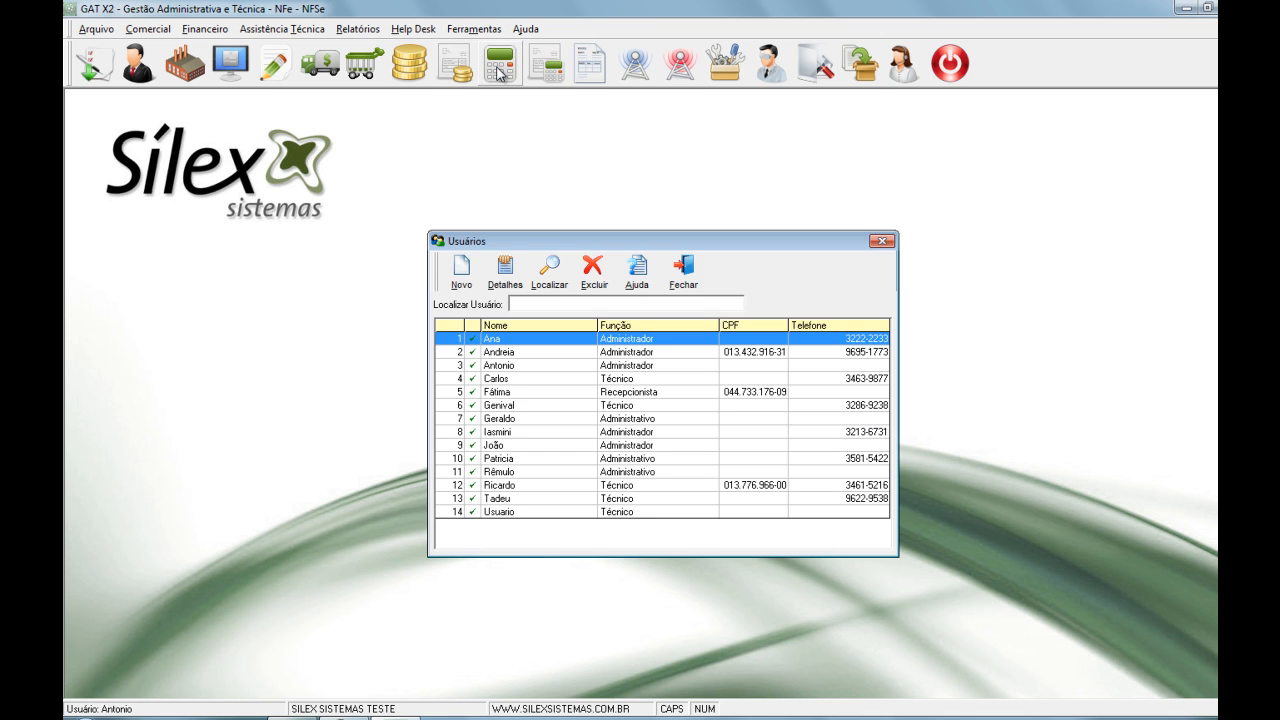
{"action": "left_click", "coordinate": [507, 513]}
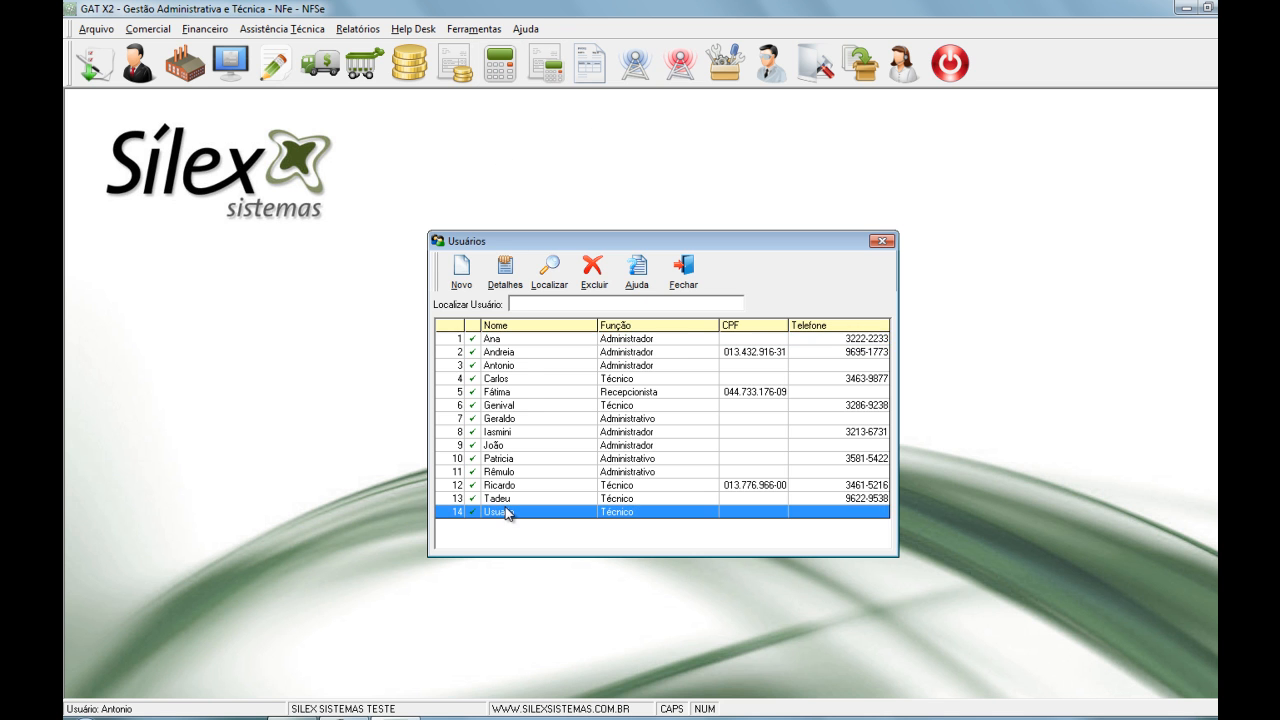
{"action": "double_click", "coordinate": [507, 513]}
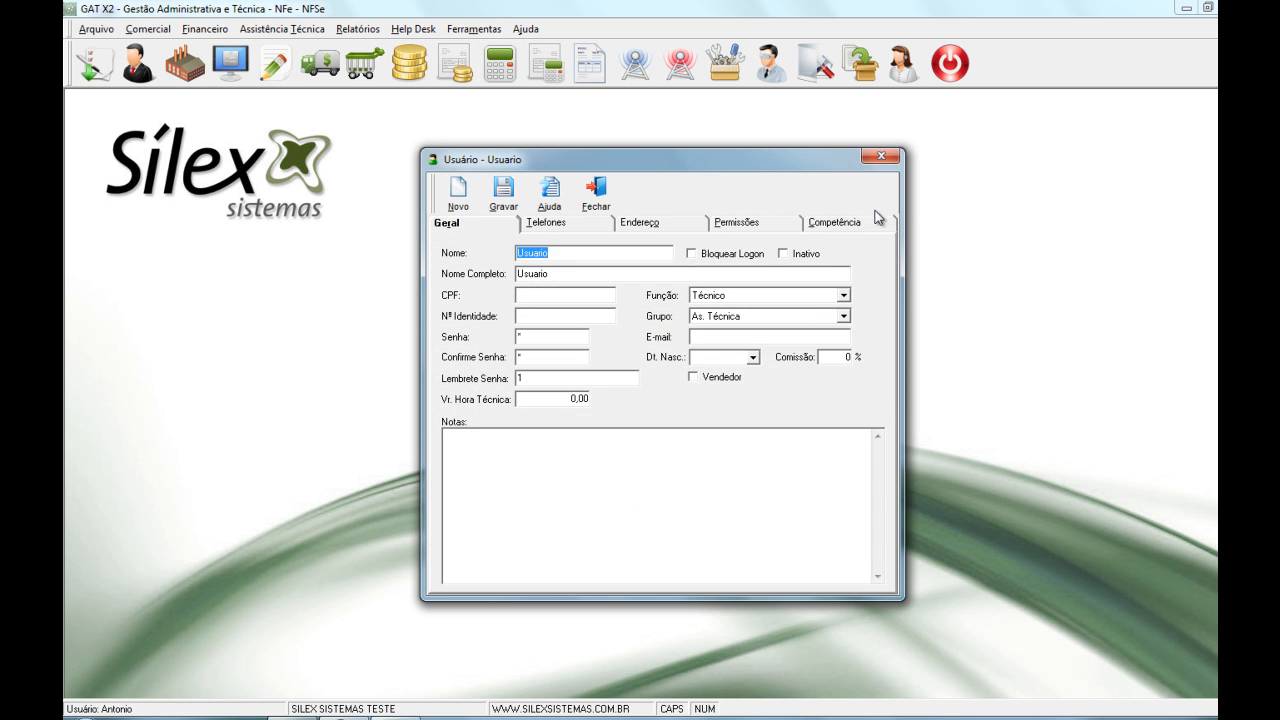
{"action": "left_click", "coordinate": [847, 222]}
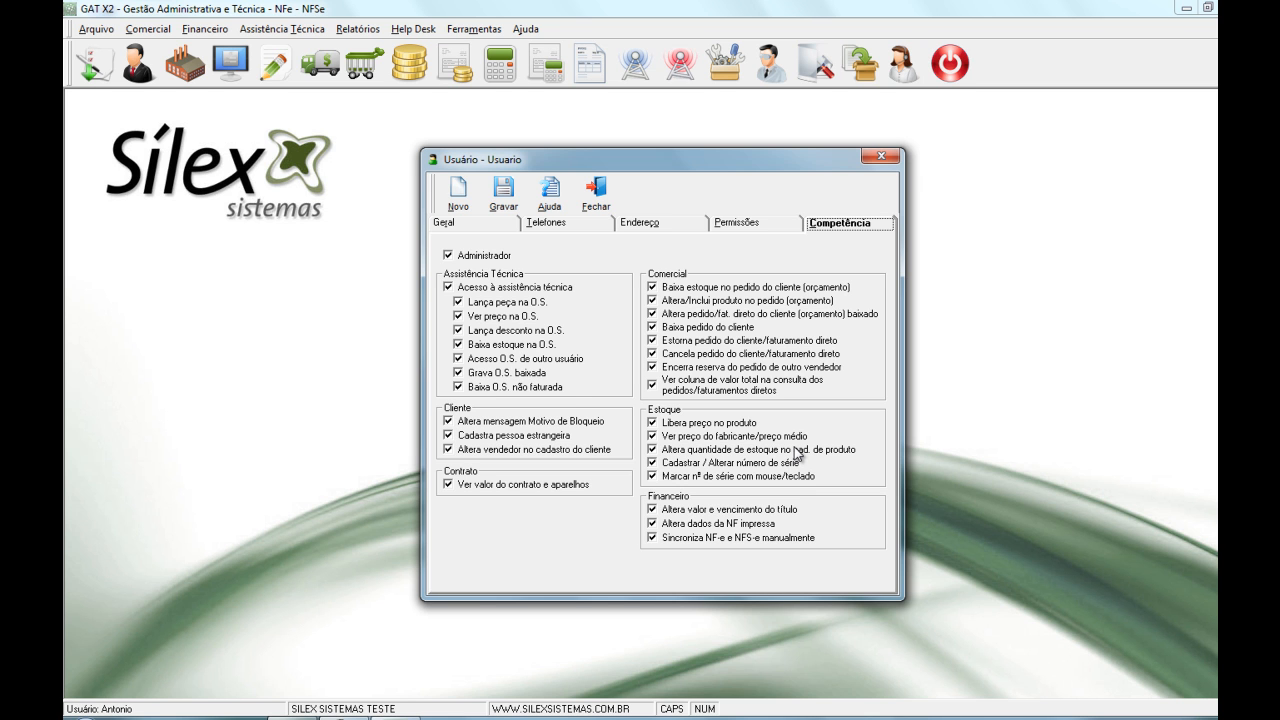
{"action": "left_click", "coordinate": [606, 193]}
{"action": "left_click", "coordinate": [688, 268]}
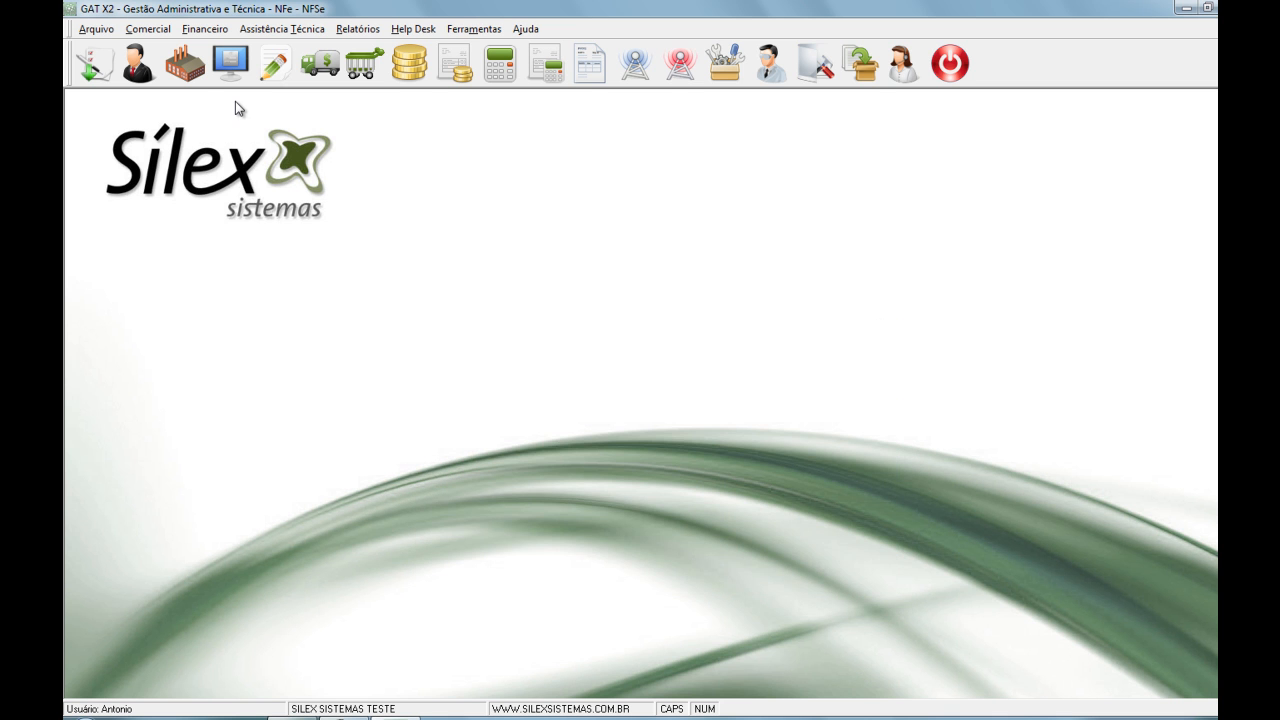
- Open the Venda form and search the Aberto customer orders for clients starting with ASS
{"action": "left_click", "coordinate": [148, 29]}
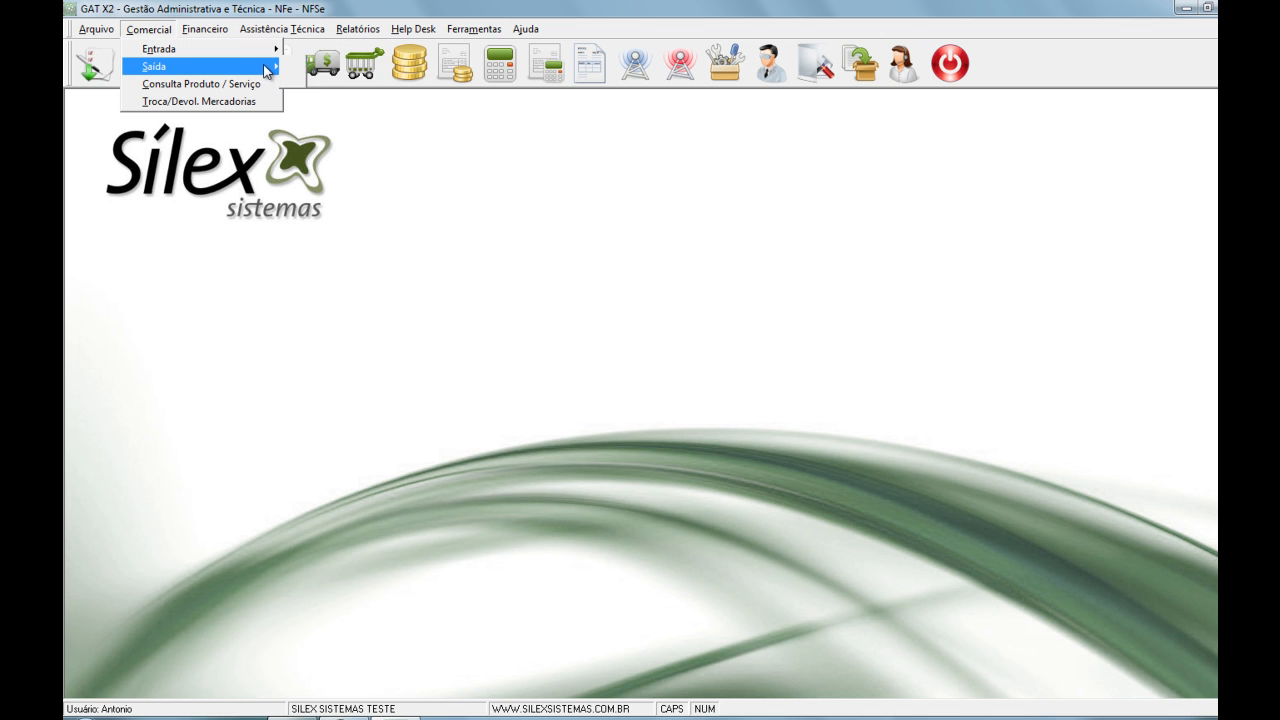
{"action": "mouse_move", "coordinate": [267, 70]}
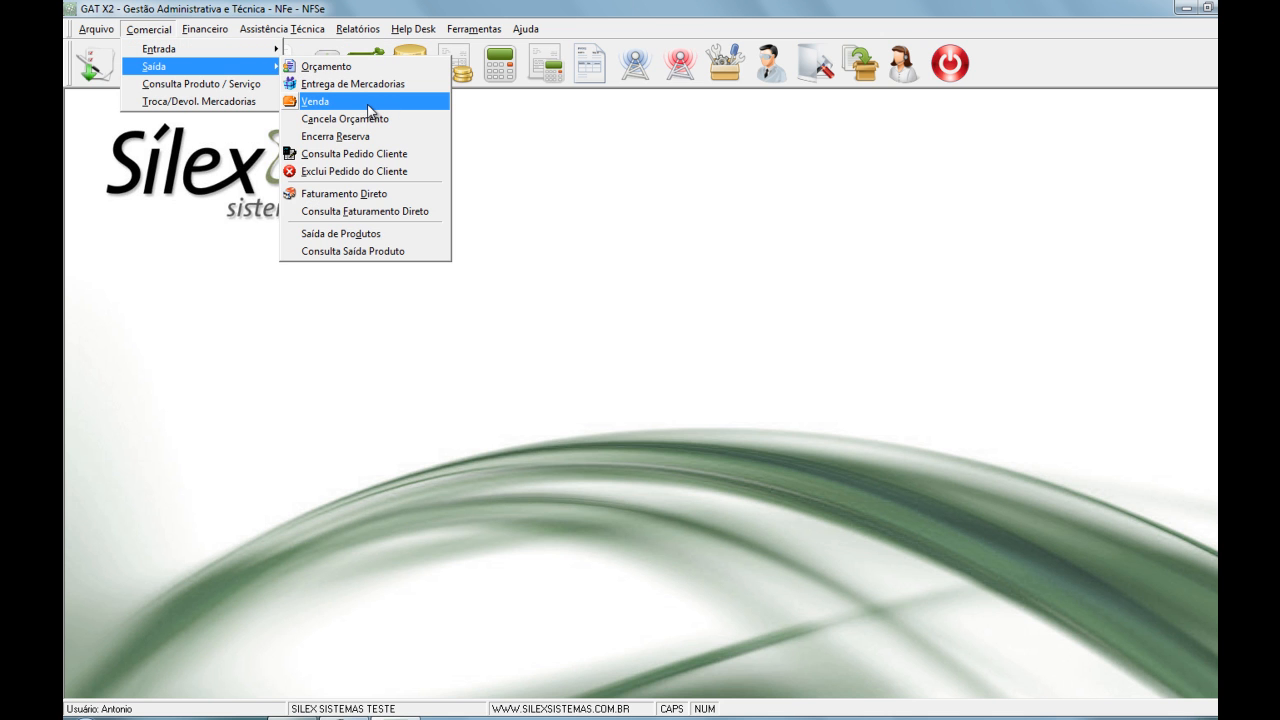
{"action": "left_click", "coordinate": [370, 108]}
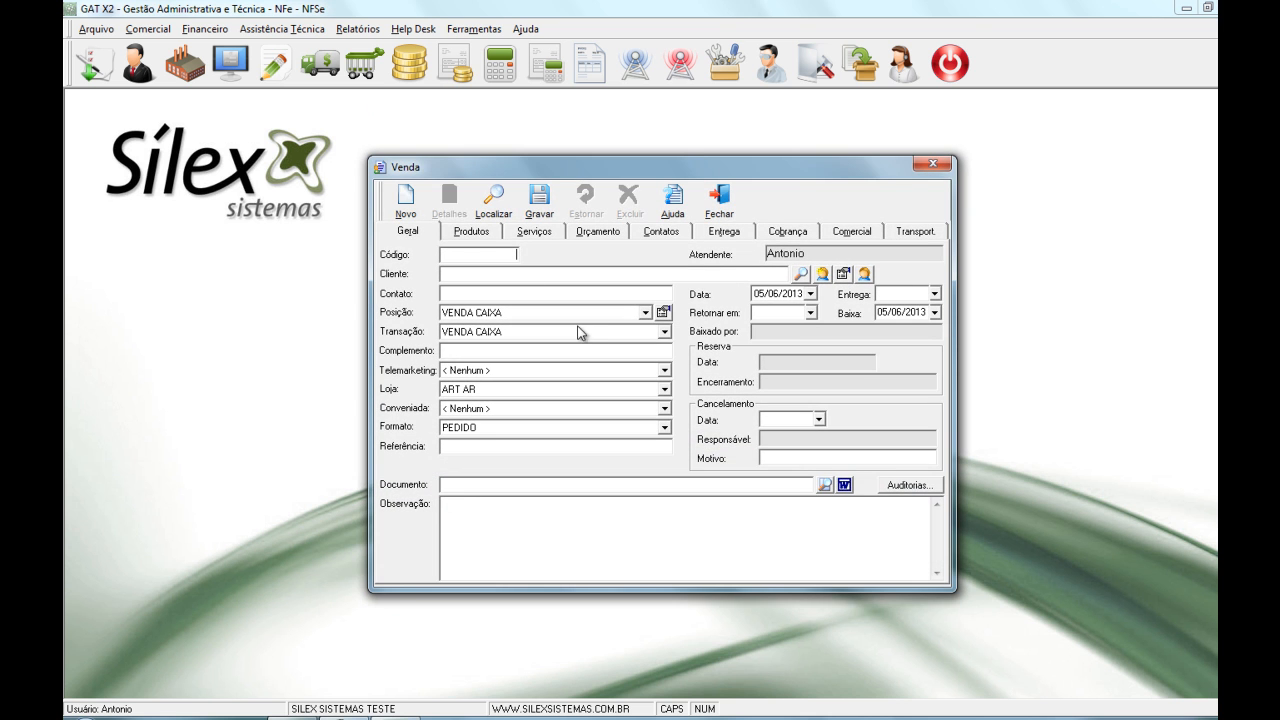
{"action": "left_click", "coordinate": [490, 198]}
{"action": "type", "text": "ASS"}
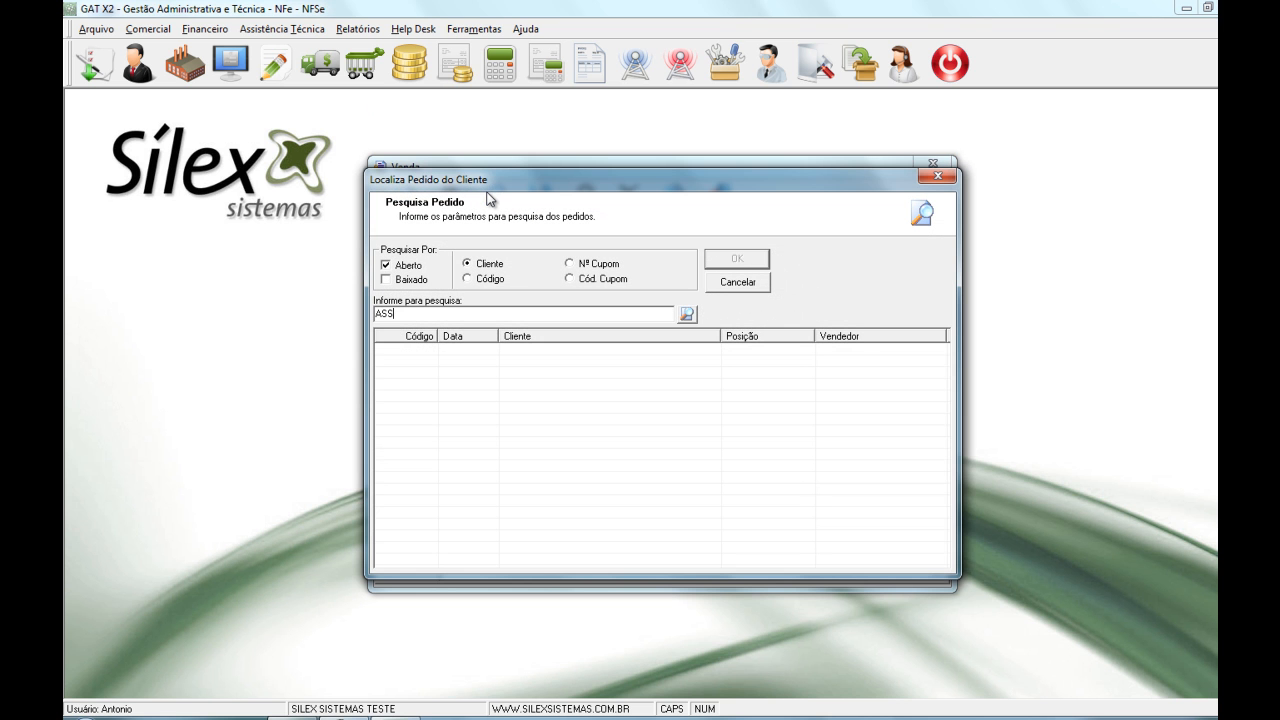
{"action": "key", "text": "Return"}
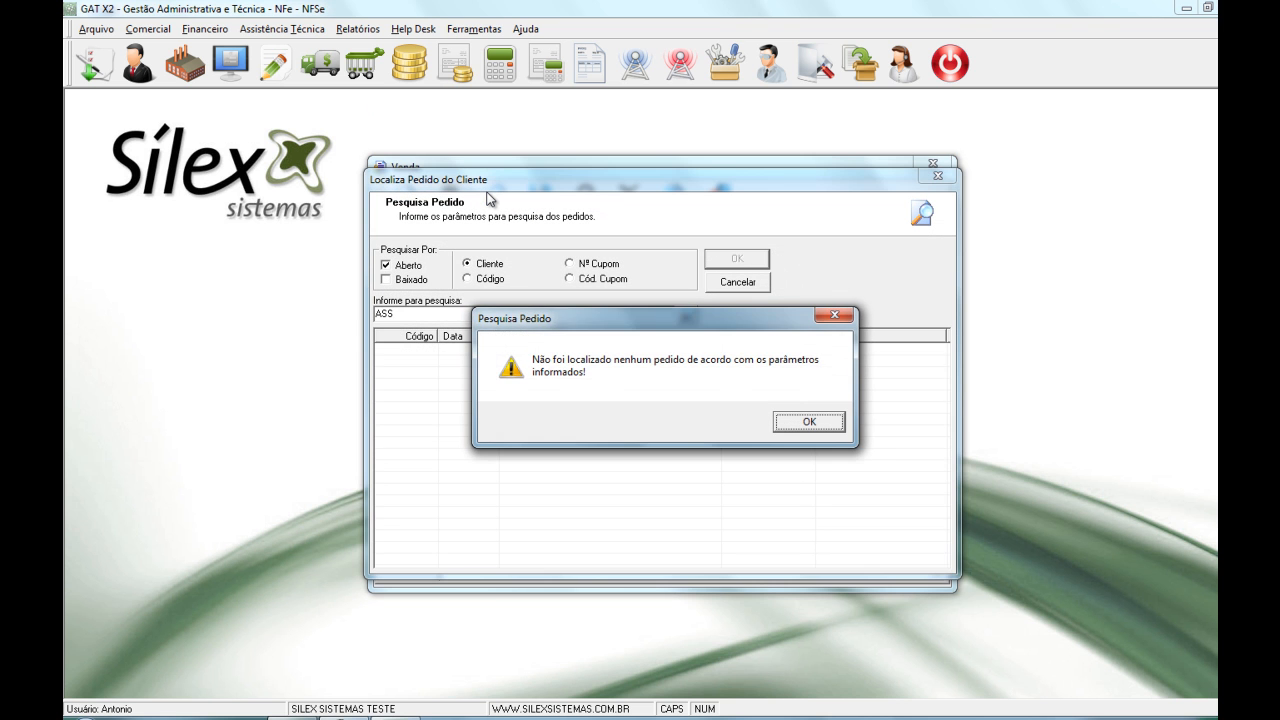
{"action": "left_click", "coordinate": [818, 422]}
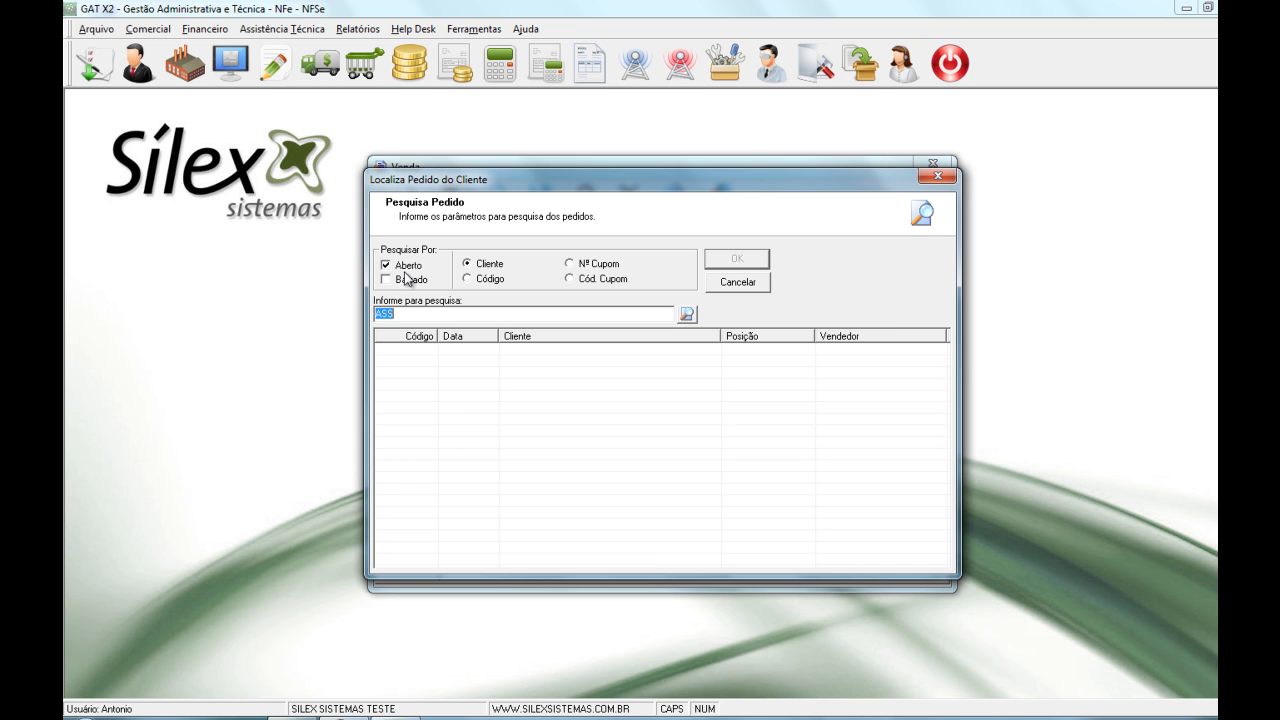
{"action": "key", "text": "Return"}
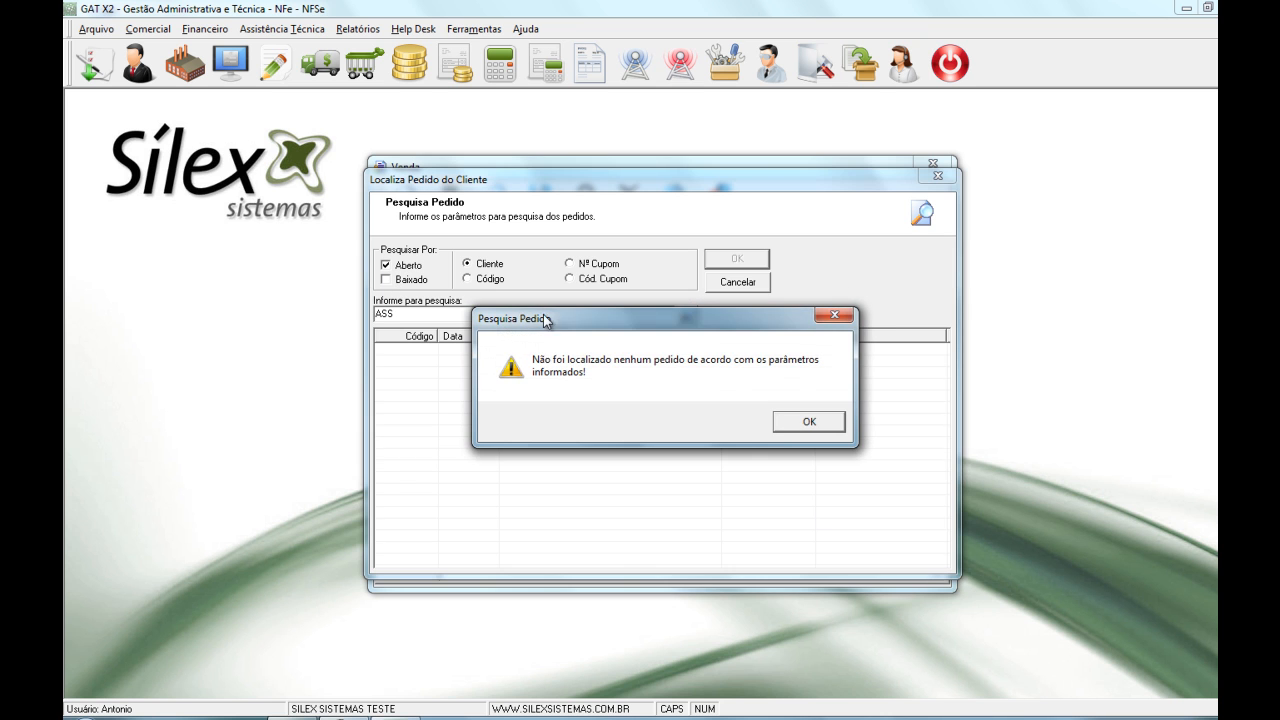
{"action": "left_click", "coordinate": [770, 422]}
{"action": "key", "text": "BackSpace"}
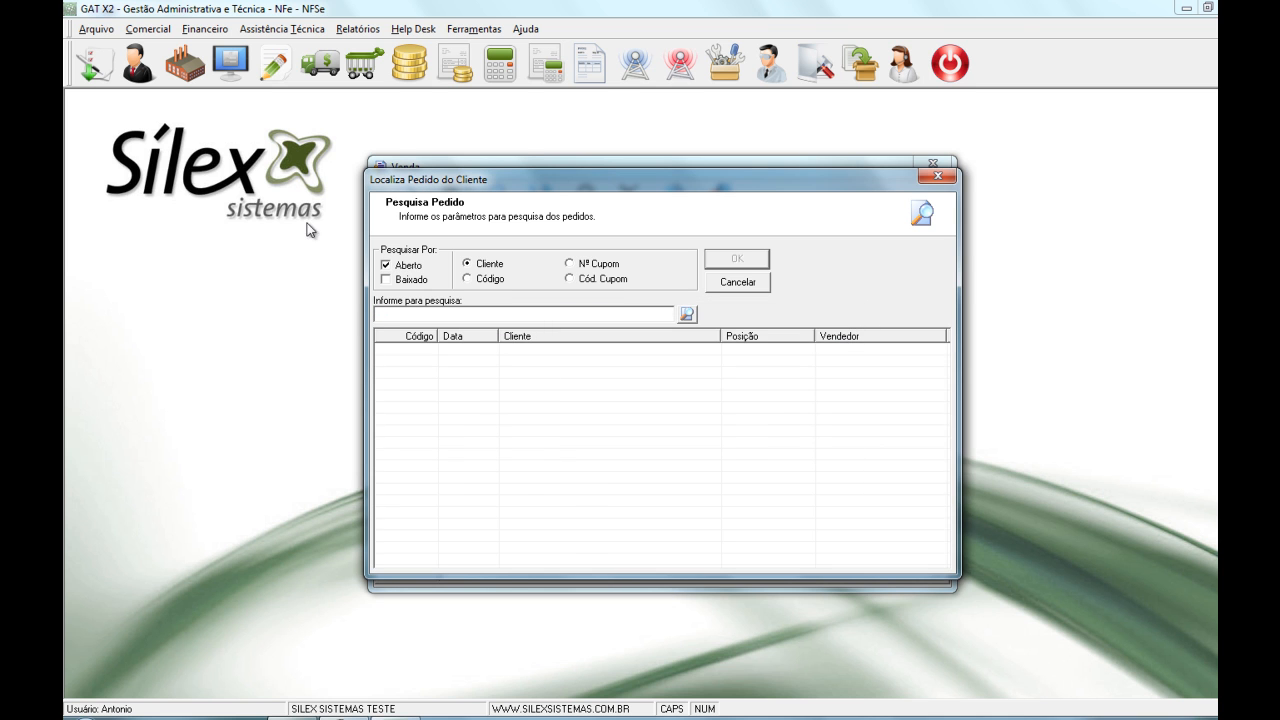
- Include Baixado orders in the search for client ASS and open the Associação dos Funcionários sale
{"action": "left_click", "coordinate": [386, 279]}
{"action": "type", "text": "ASS"}
{"action": "key", "text": "Return"}
{"action": "double_click", "coordinate": [592, 350]}
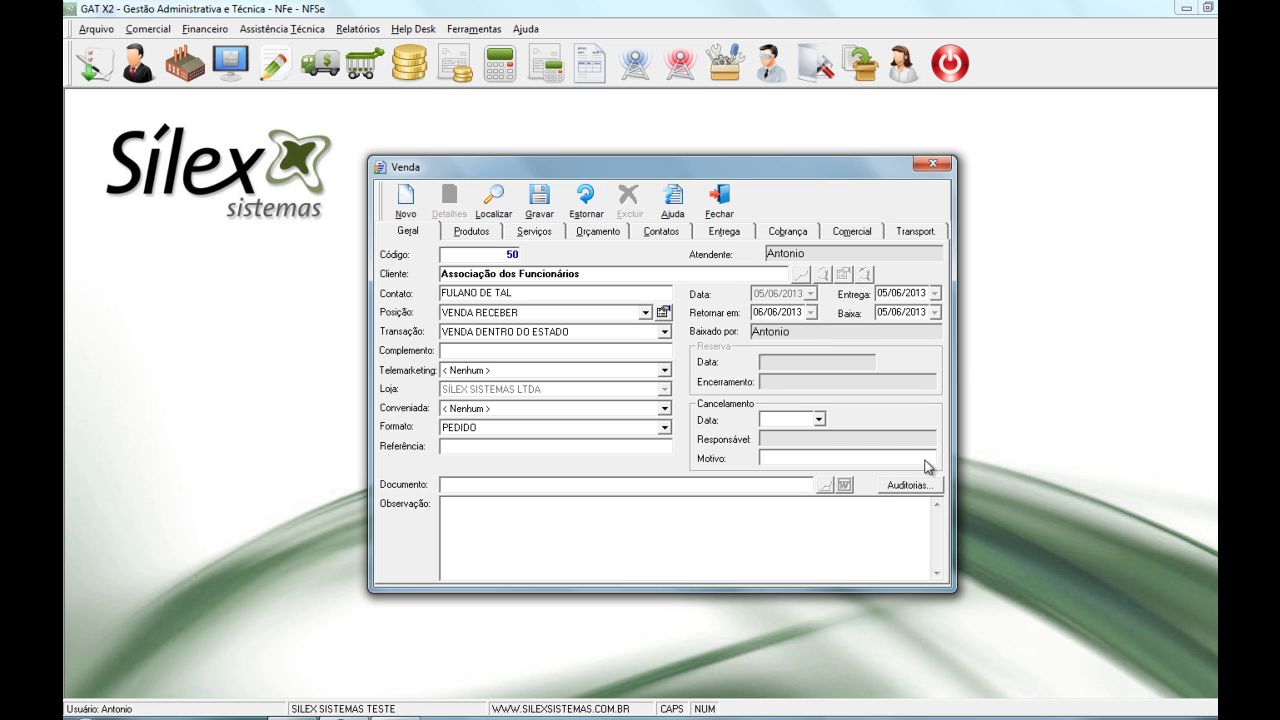
- Set the sale's Cancelamento date to 05/06/2013, go to the Motivo field, and close the sale without saving
{"action": "left_click", "coordinate": [818, 420]}
{"action": "left_click", "coordinate": [818, 420]}
{"action": "left_click", "coordinate": [811, 459]}
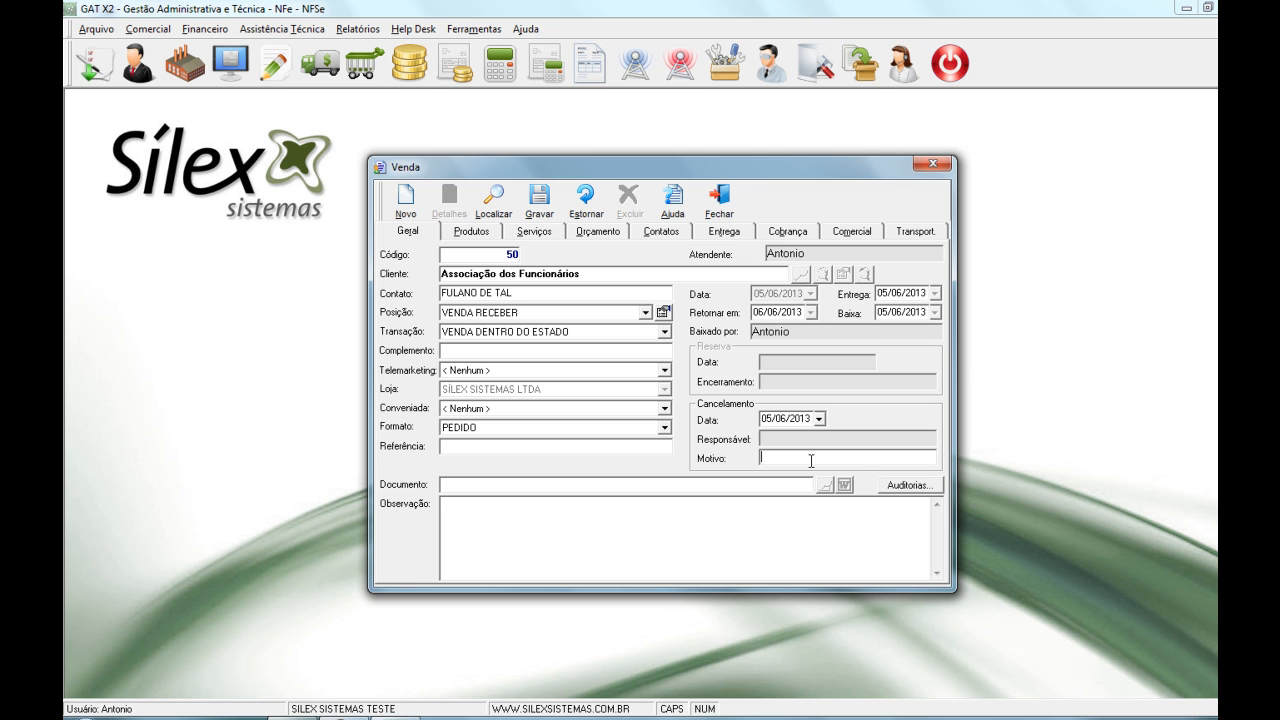
{"action": "left_click", "coordinate": [735, 220]}
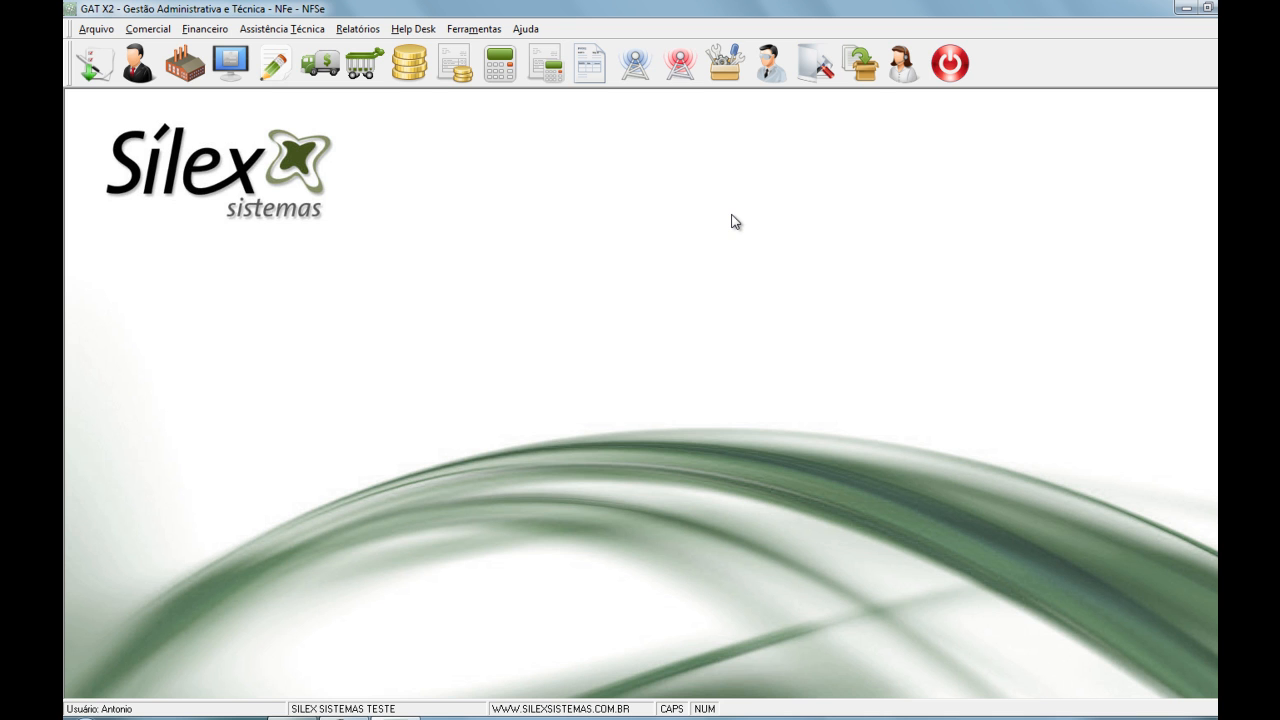
- Start a Saída de Produtos record for the store SÍLEX SISTEMAS LTDA
{"action": "left_click", "coordinate": [155, 30]}
{"action": "mouse_move", "coordinate": [195, 65]}
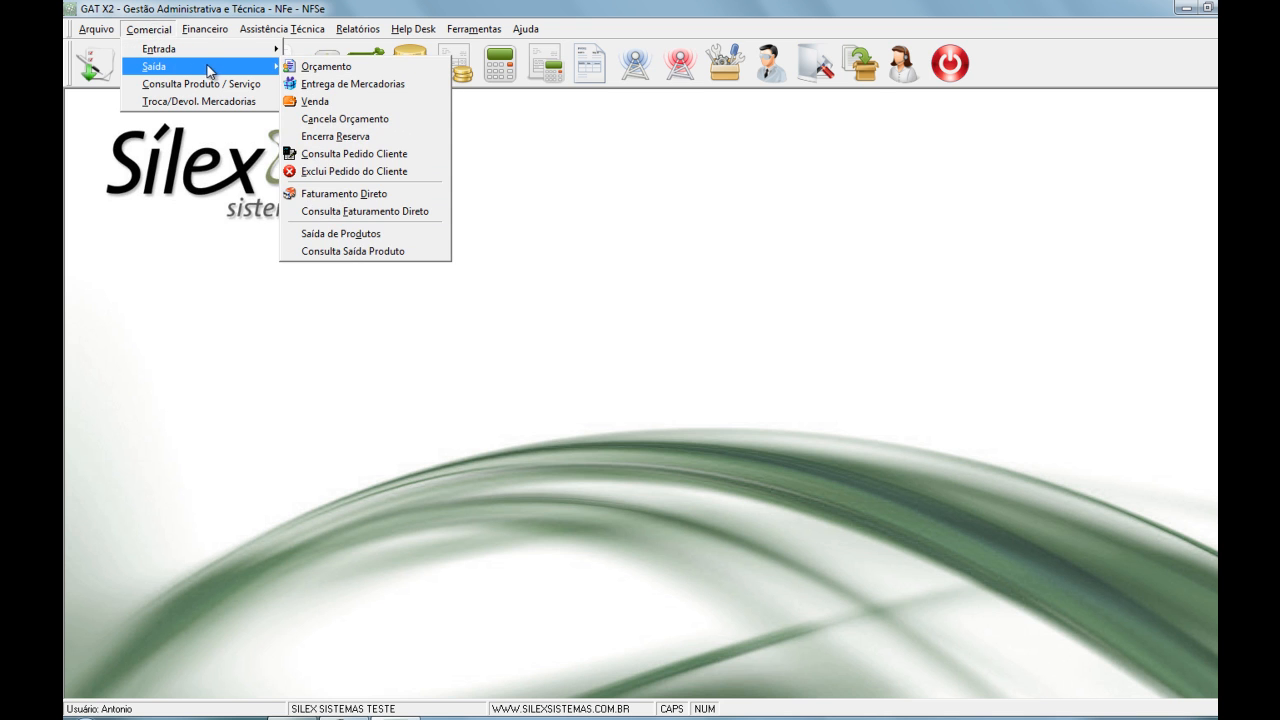
{"action": "left_click", "coordinate": [311, 233]}
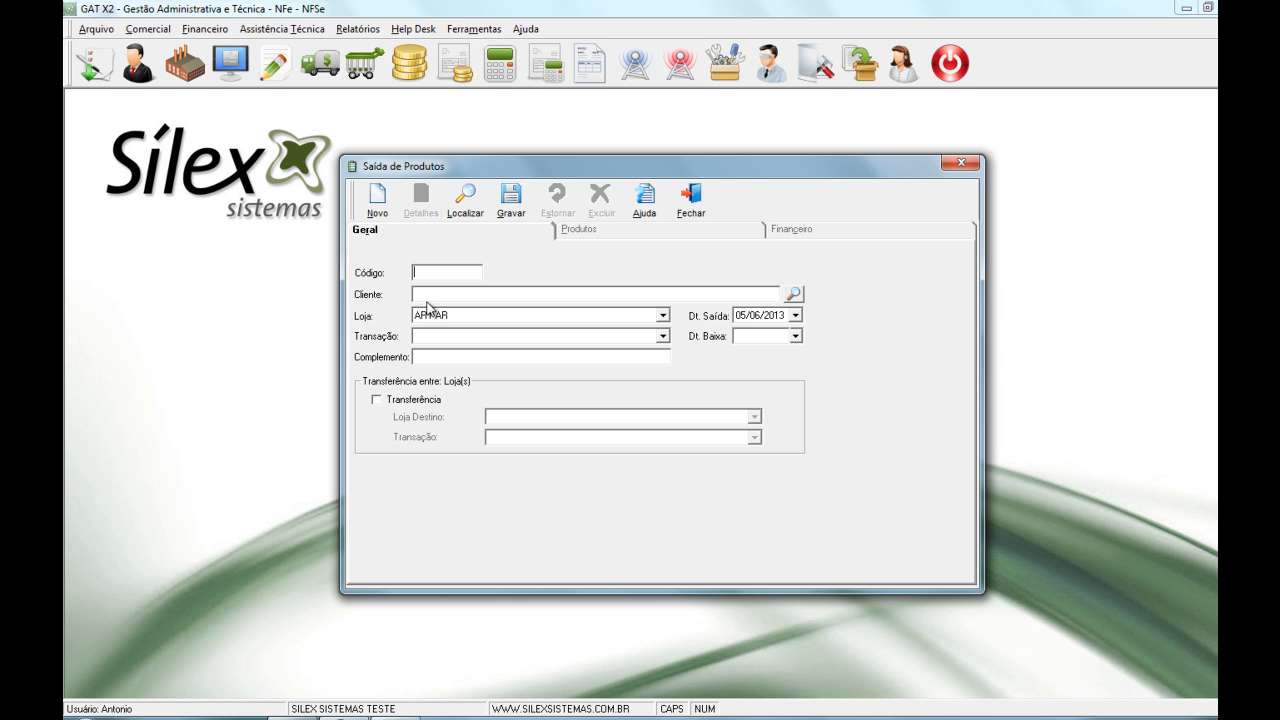
{"action": "left_click", "coordinate": [459, 316]}
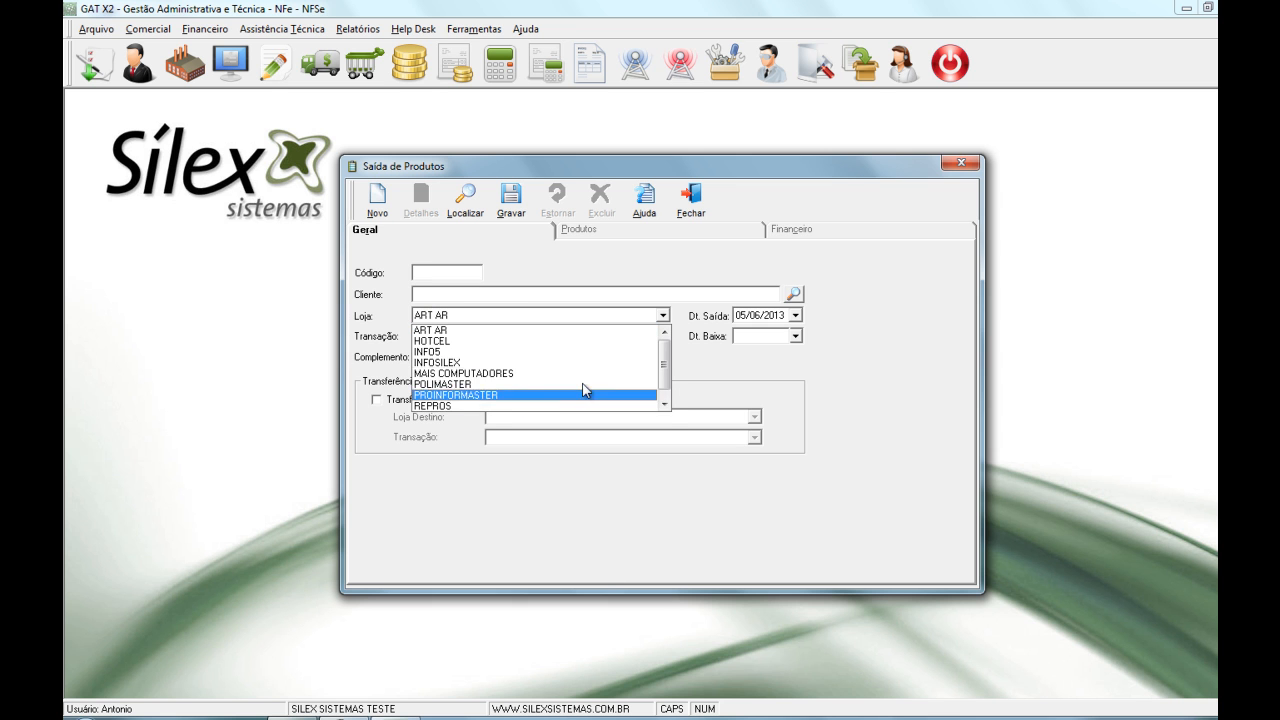
{"action": "scroll", "coordinate": [667, 378], "scroll_direction": "down", "scroll_amount": 1}
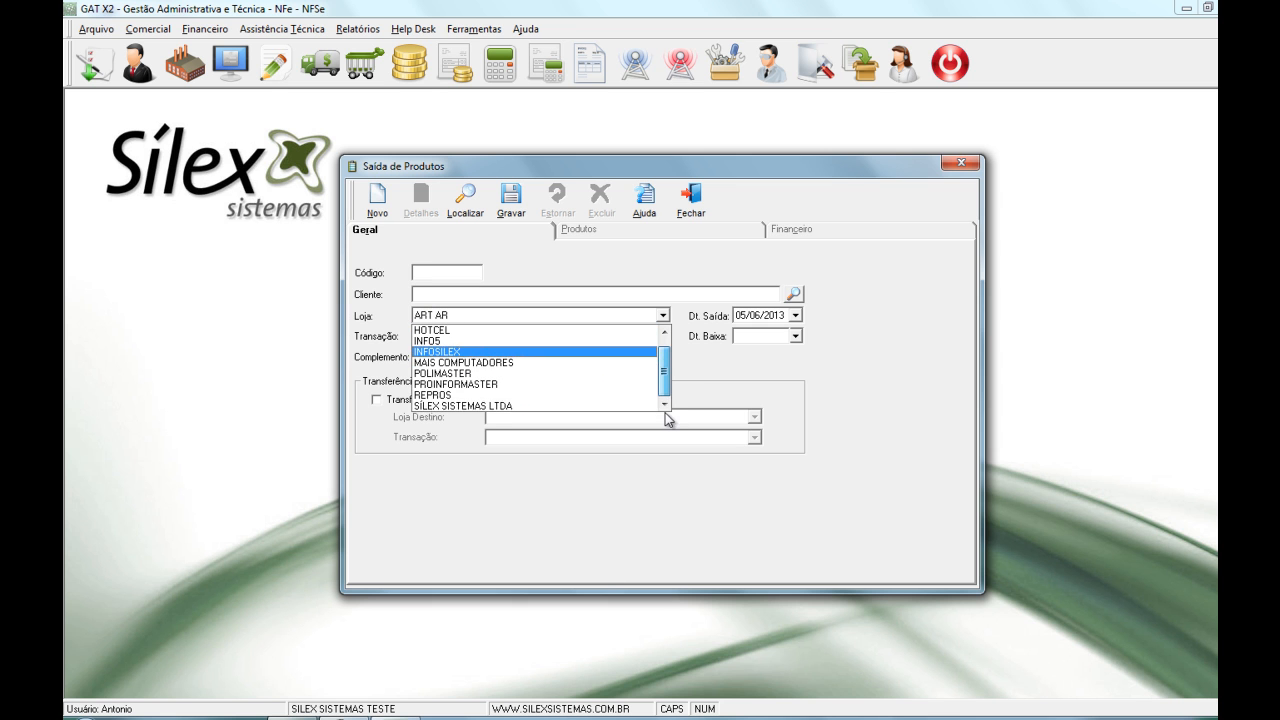
{"action": "left_click", "coordinate": [569, 407]}
- Set the transaction to SAÍDA DE MERCADORIA, Dt. Baixa to 05/06/2013 and the complement to ACERTO DE ESTOQUE
{"action": "left_click", "coordinate": [440, 337]}
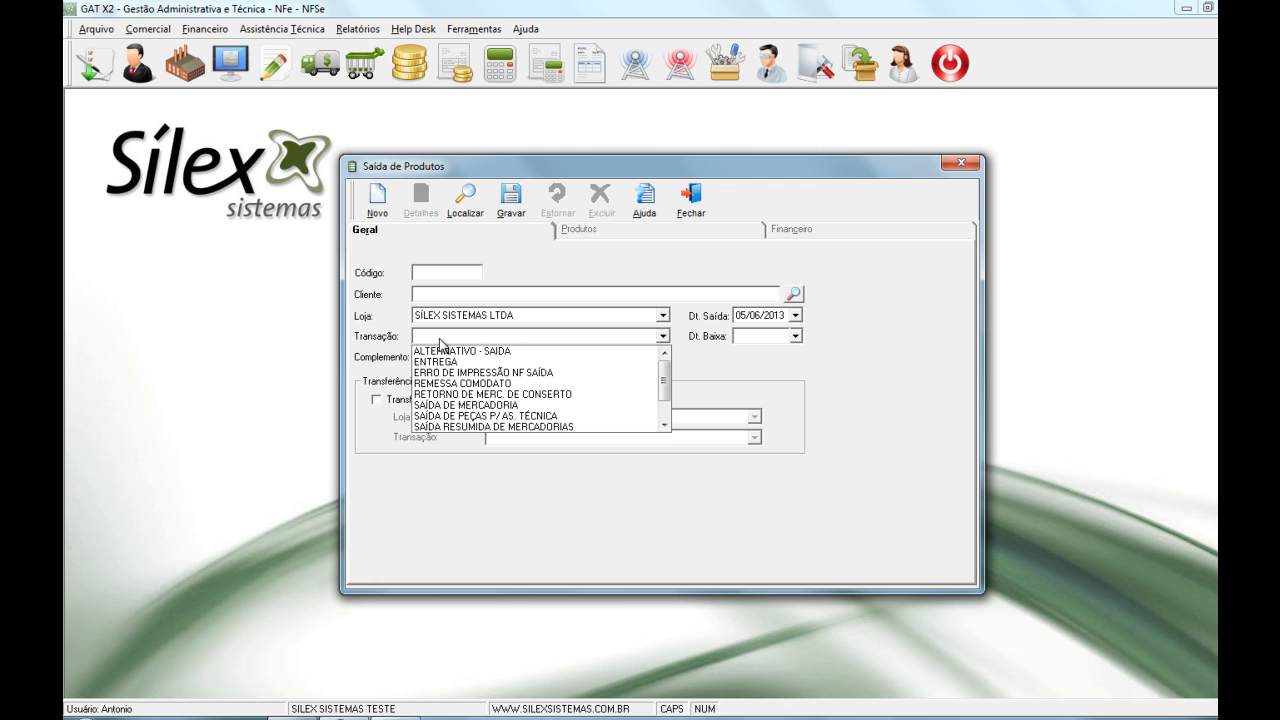
{"action": "left_click_drag", "start_coordinate": [664, 387], "coordinate": [663, 420]}
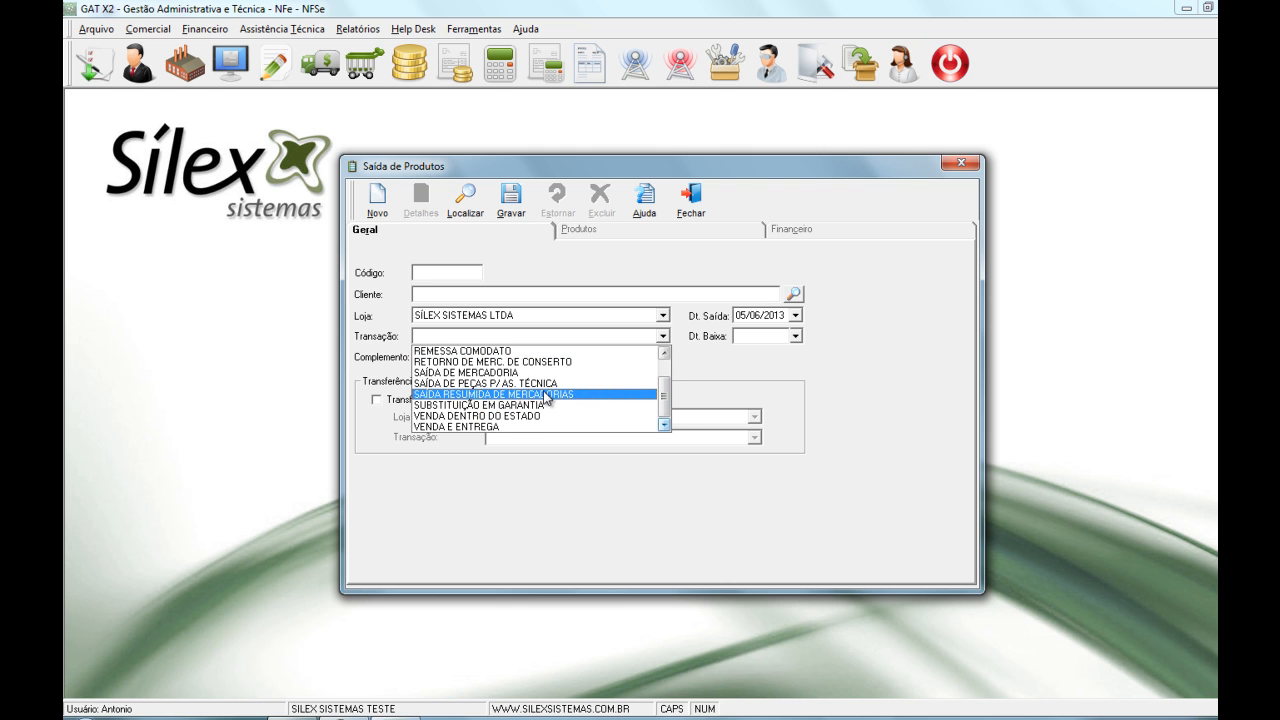
{"action": "left_click", "coordinate": [493, 372]}
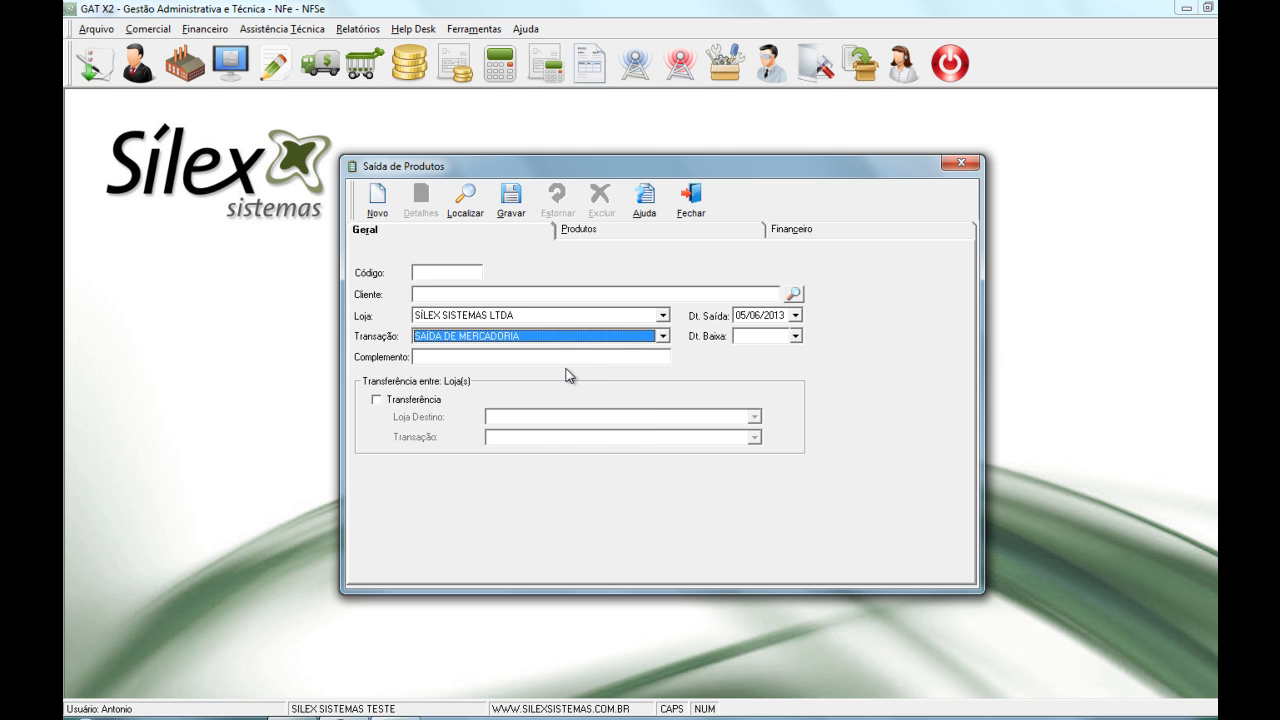
{"action": "left_click", "coordinate": [796, 337]}
{"action": "left_click", "coordinate": [802, 391]}
{"action": "left_click", "coordinate": [515, 357]}
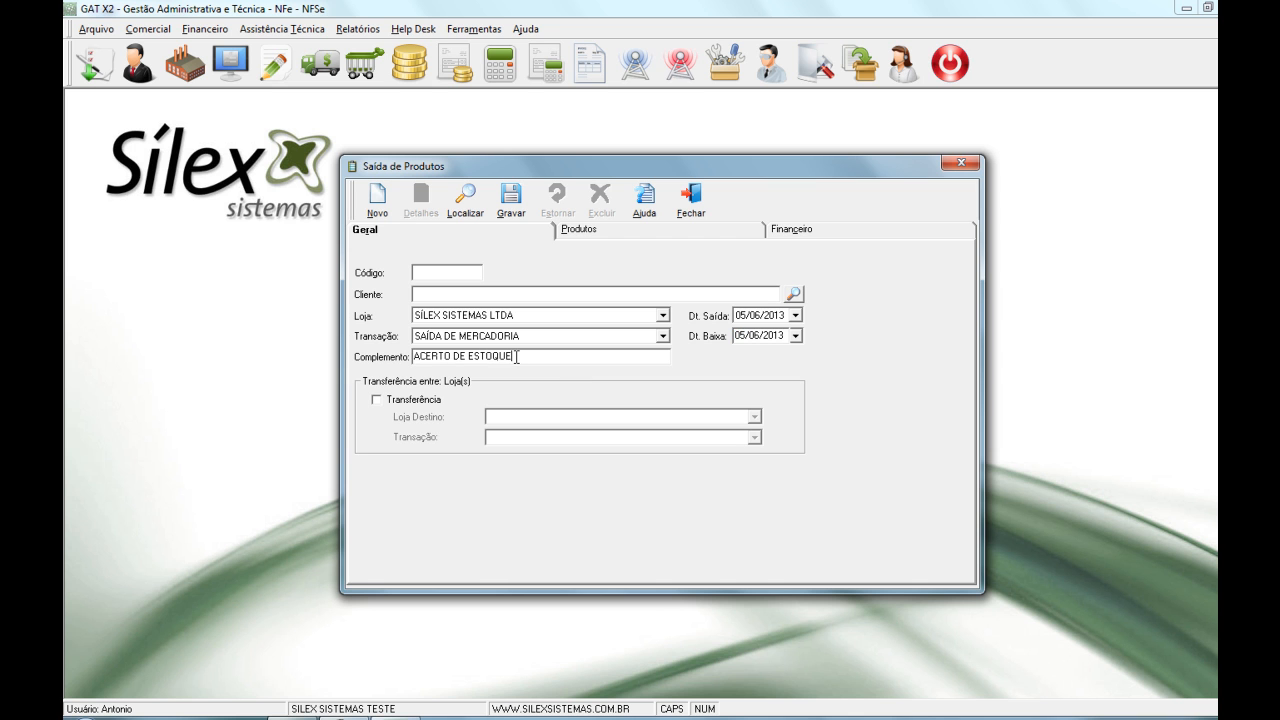
- Add 2 units of product 034 Adaptador de Força, and save the product exit without printing it
{"action": "left_click", "coordinate": [592, 237]}
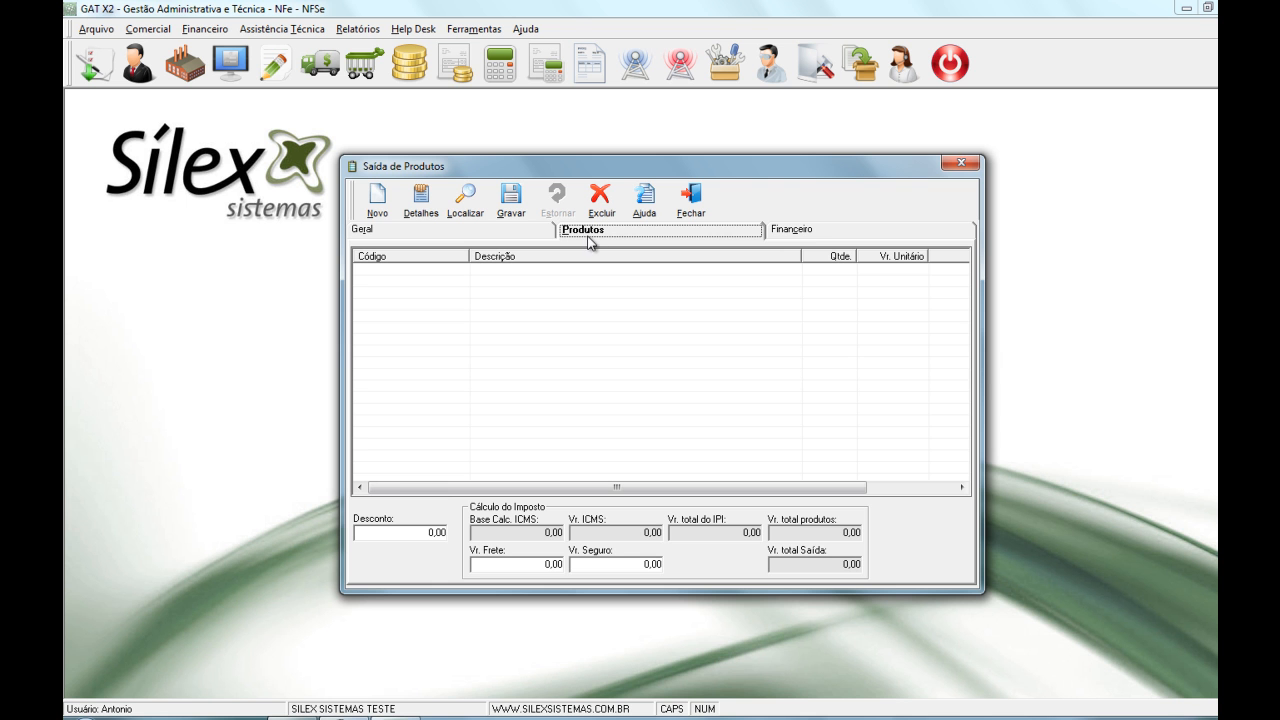
{"action": "left_click", "coordinate": [422, 202]}
{"action": "left_click", "coordinate": [830, 360]}
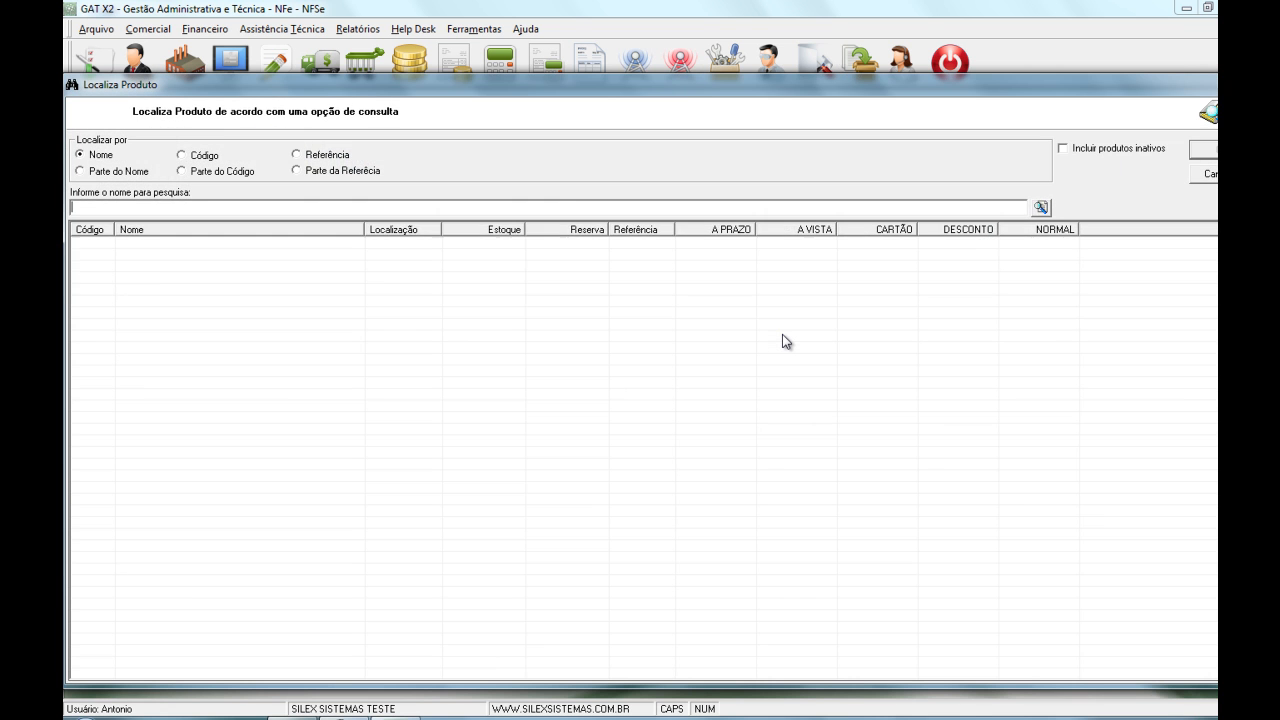
{"action": "type", "text": "A"}
{"action": "key", "text": "Return"}
{"action": "type", "text": "34"}
{"action": "key", "text": "Return"}
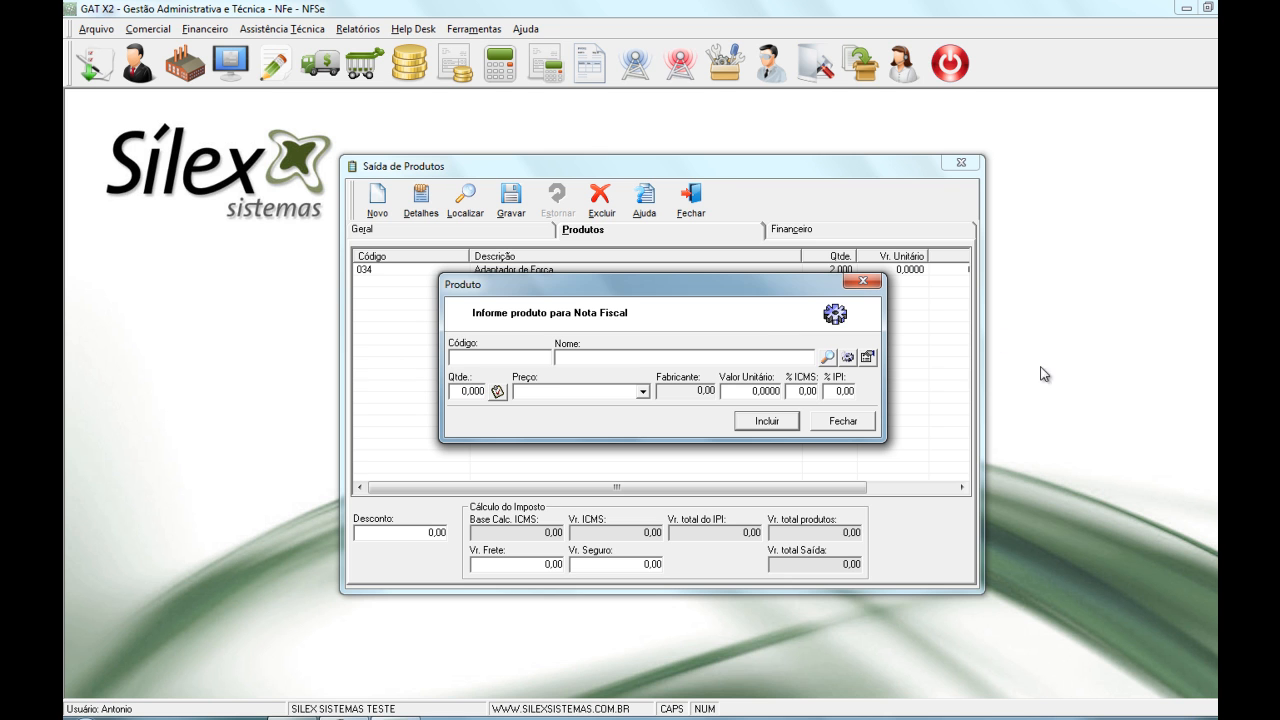
{"action": "left_click", "coordinate": [846, 430]}
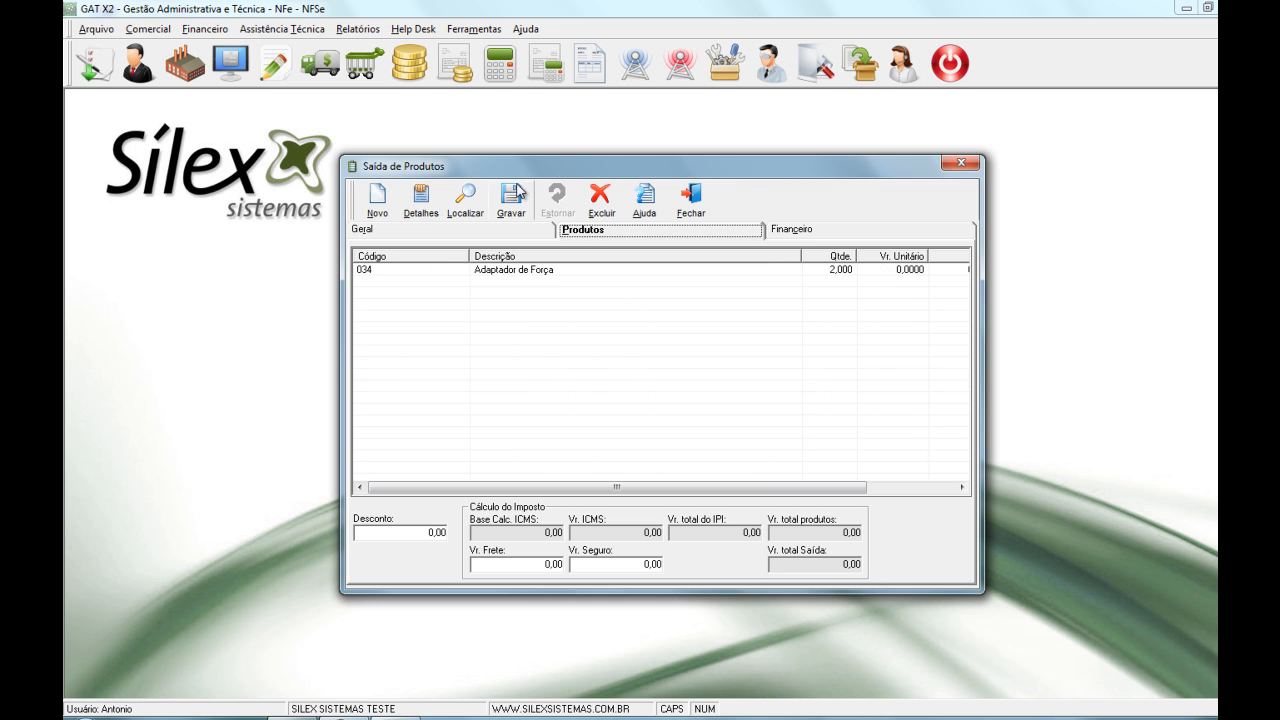
{"action": "left_click", "coordinate": [515, 195]}
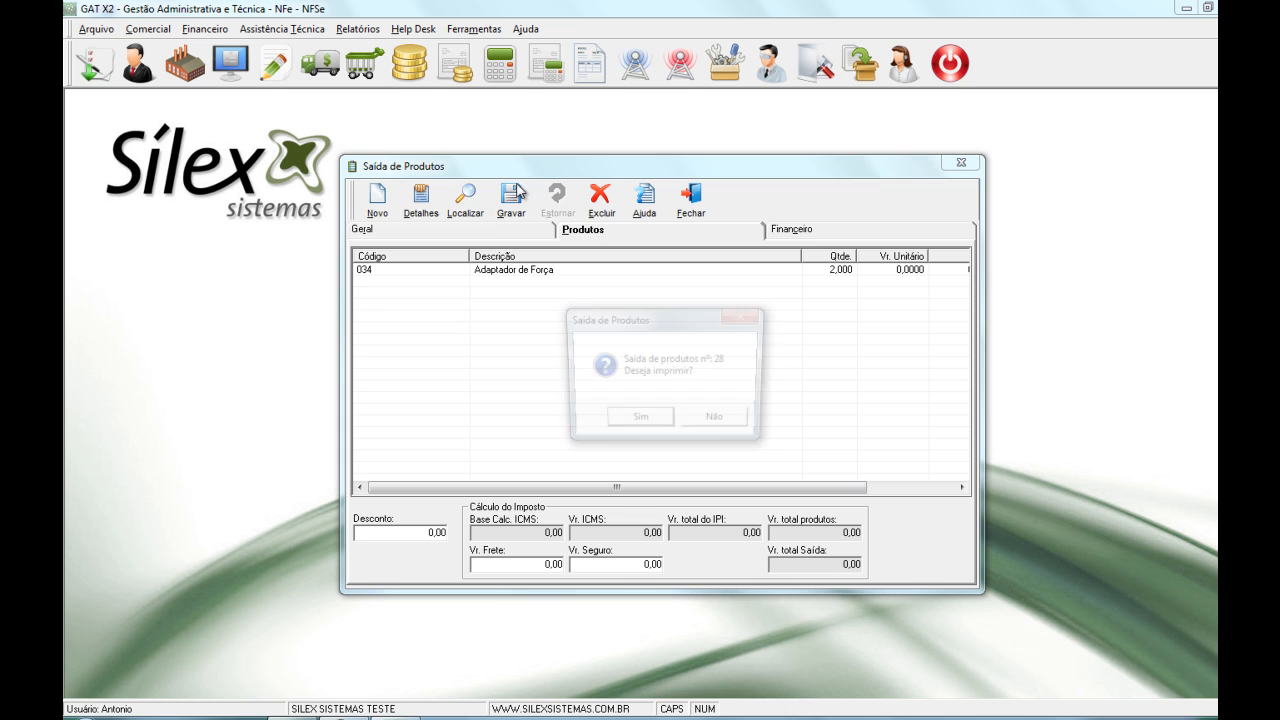
{"action": "left_click", "coordinate": [741, 428]}
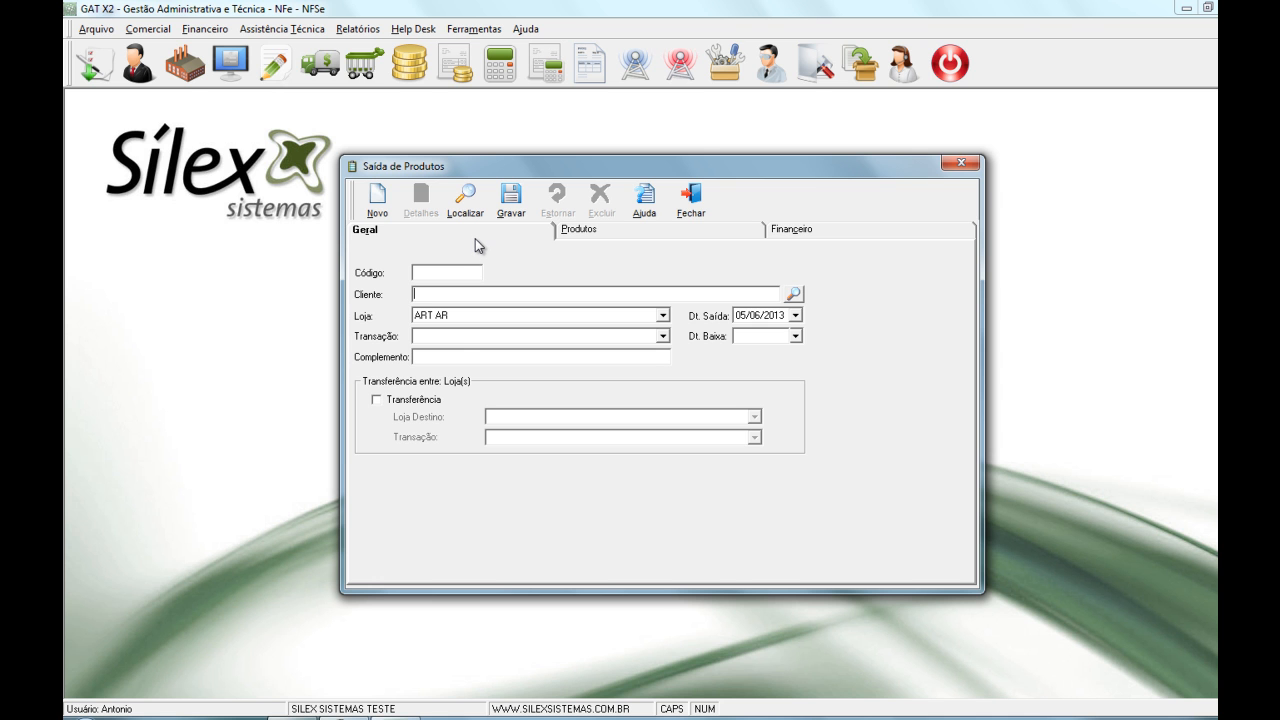
- Find clients starting with A and choose Associação dos Funcionários as the client of a new product exit
{"action": "type", "text": "A"}
{"action": "key", "text": "Return"}
{"action": "key", "text": "Down"}
{"action": "key", "text": "Down"}
{"action": "key", "text": "Down"}
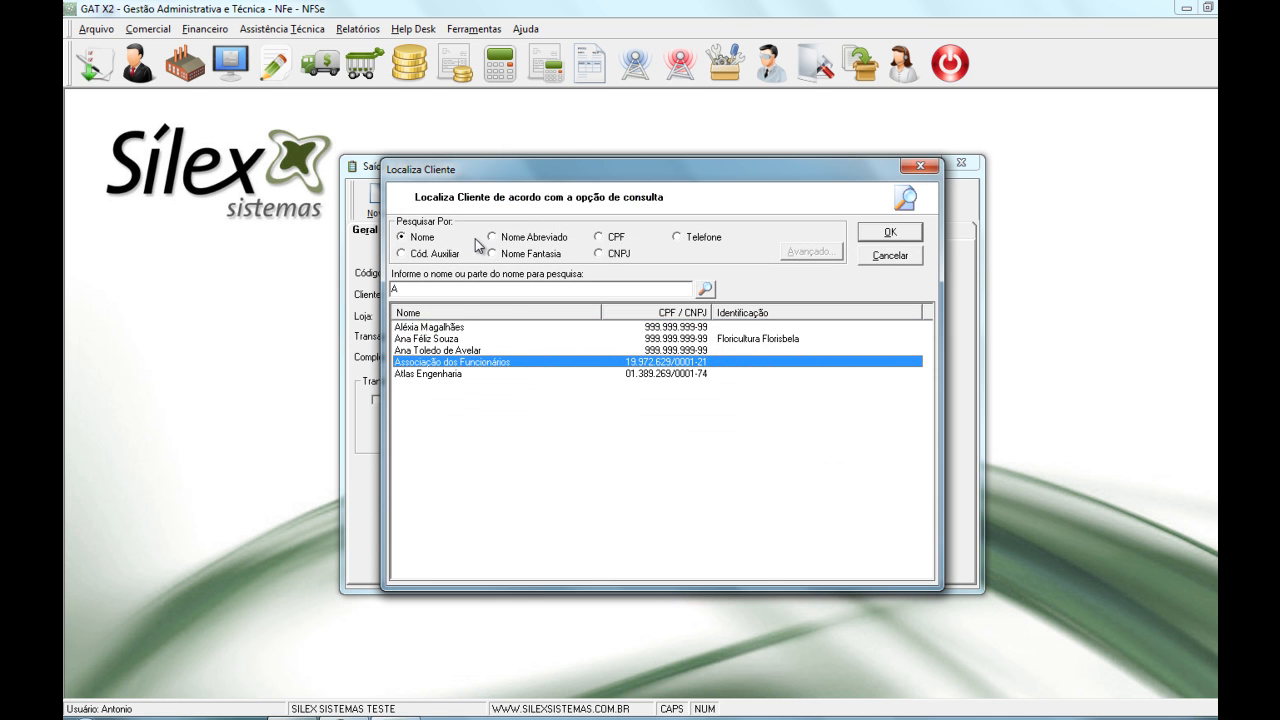
{"action": "key", "text": "Return"}
- Set Dt. Baixa to 05/06/2013, the store to SÍLEX SISTEMAS LTDA and the transaction to SAÍDA DE MERCADORIA
{"action": "left_click", "coordinate": [796, 336]}
{"action": "left_click", "coordinate": [798, 338]}
{"action": "left_click", "coordinate": [662, 336]}
{"action": "left_click", "coordinate": [663, 335]}
{"action": "left_click", "coordinate": [662, 315]}
{"action": "scroll", "coordinate": [570, 400], "scroll_direction": "down", "scroll_amount": 1}
{"action": "left_click", "coordinate": [553, 406]}
{"action": "left_click", "coordinate": [497, 338]}
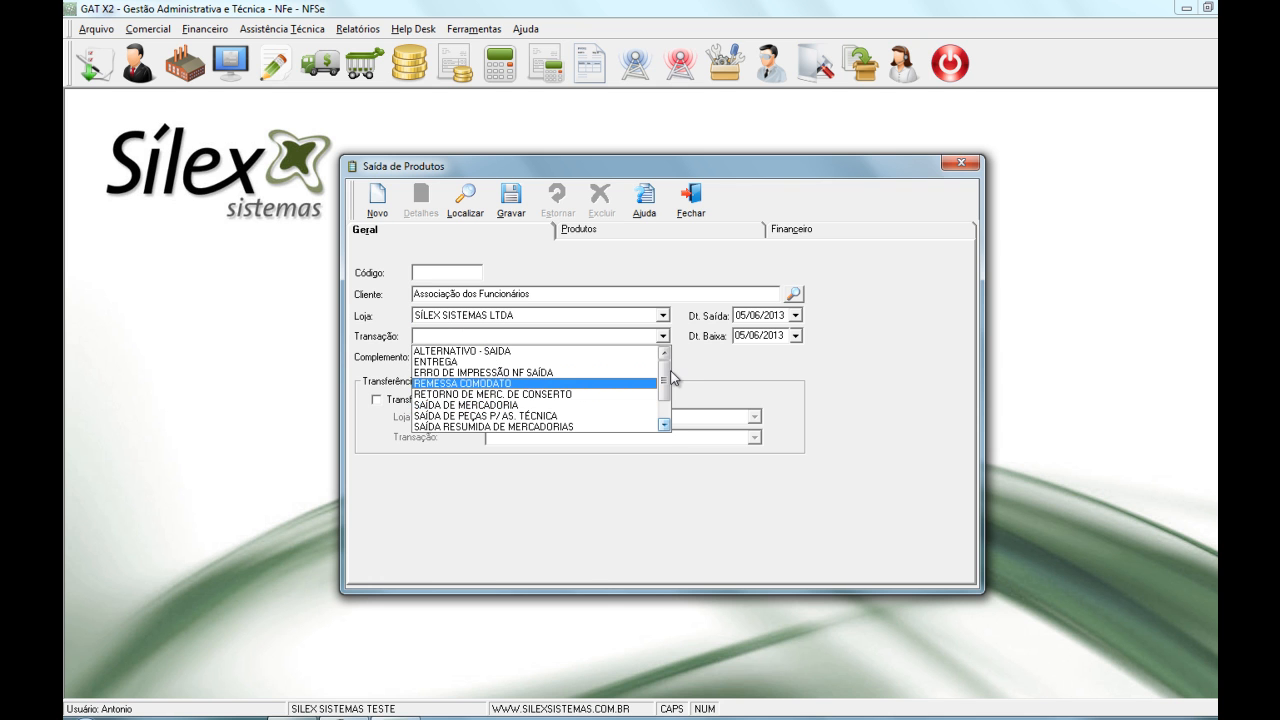
{"action": "scroll", "coordinate": [545, 385], "scroll_direction": "down", "scroll_amount": 1}
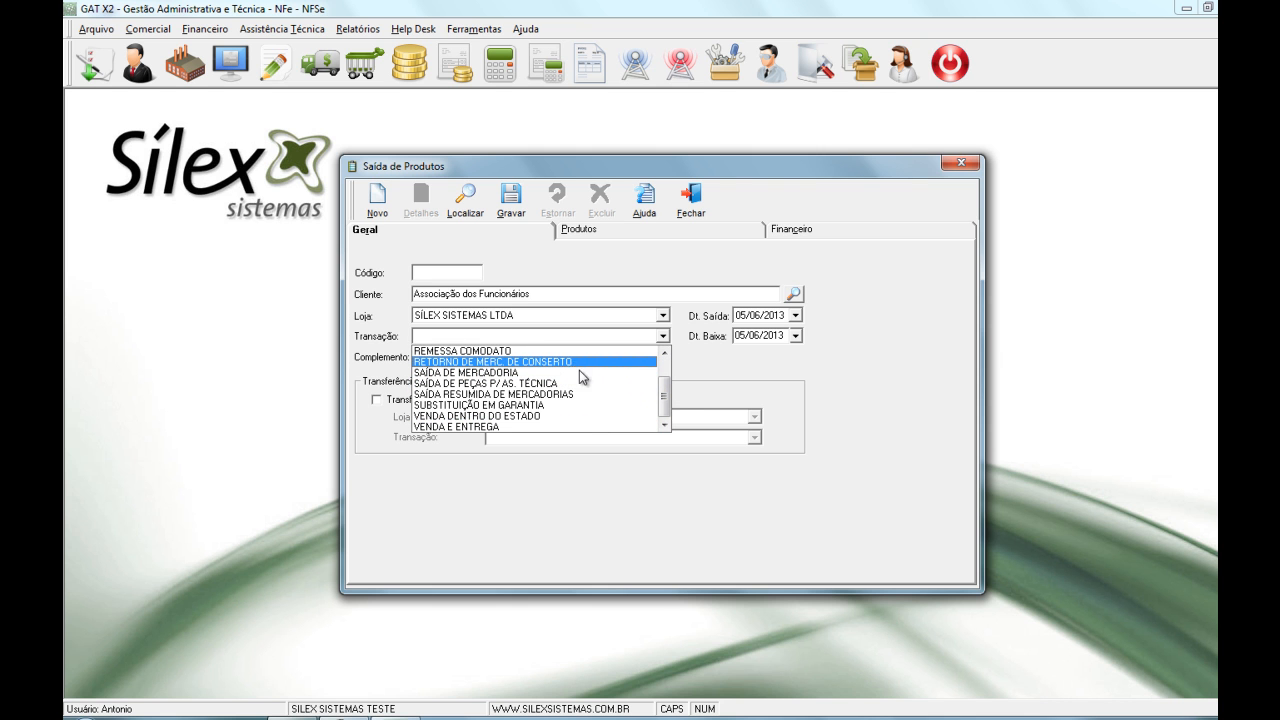
{"action": "left_click_drag", "start_coordinate": [665, 398], "coordinate": [669, 357]}
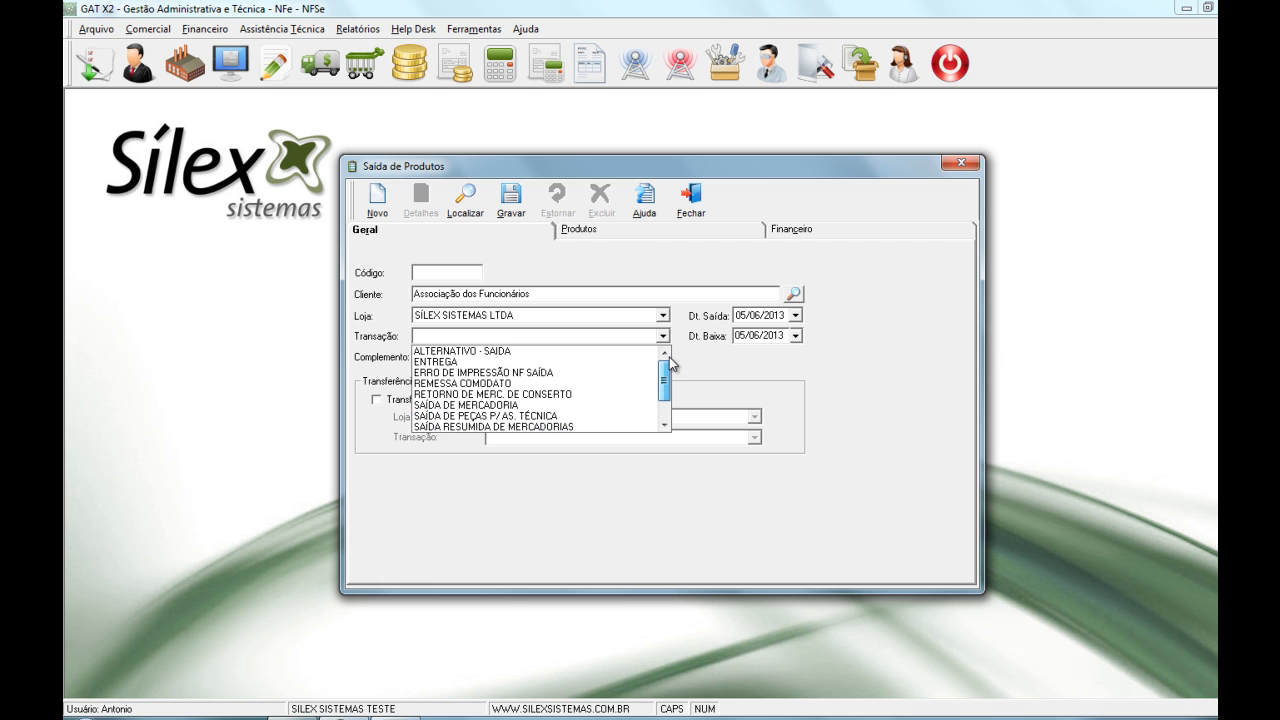
{"action": "left_click", "coordinate": [612, 406]}
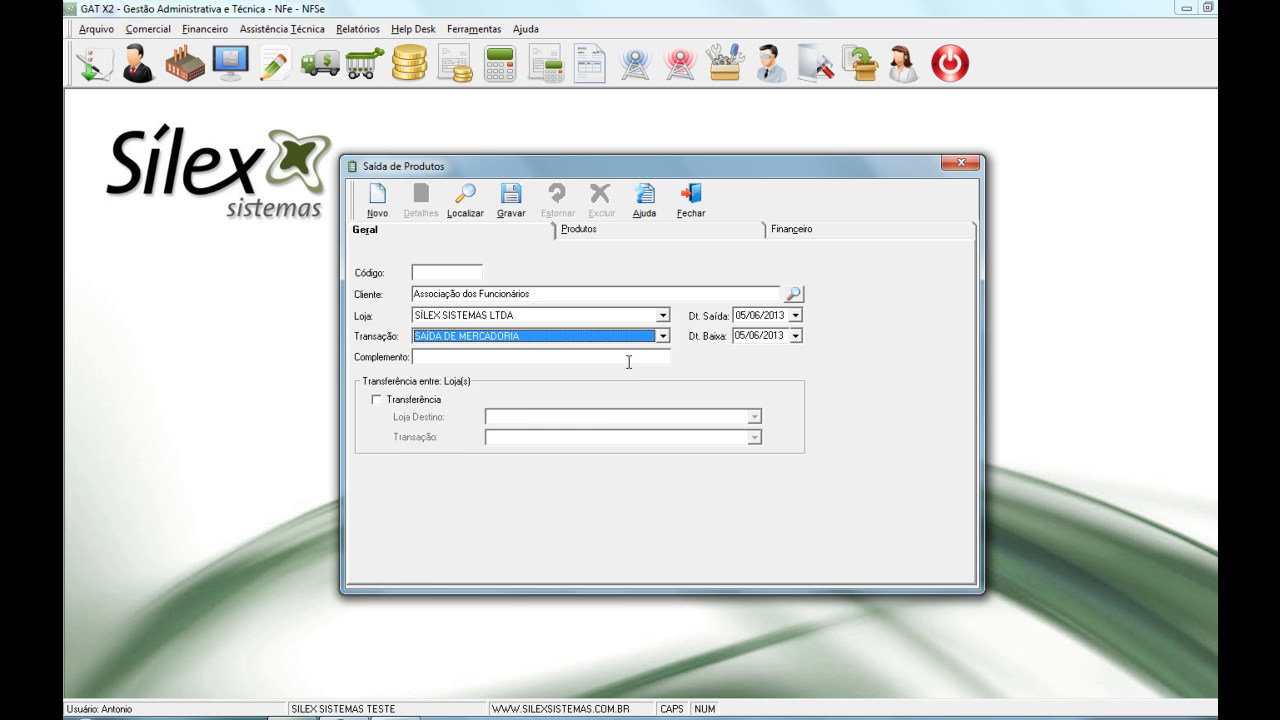
- Start a new product line for the client's exit and choose product 034 Adaptador de Força
{"action": "left_click", "coordinate": [585, 231]}
{"action": "left_click", "coordinate": [380, 200]}
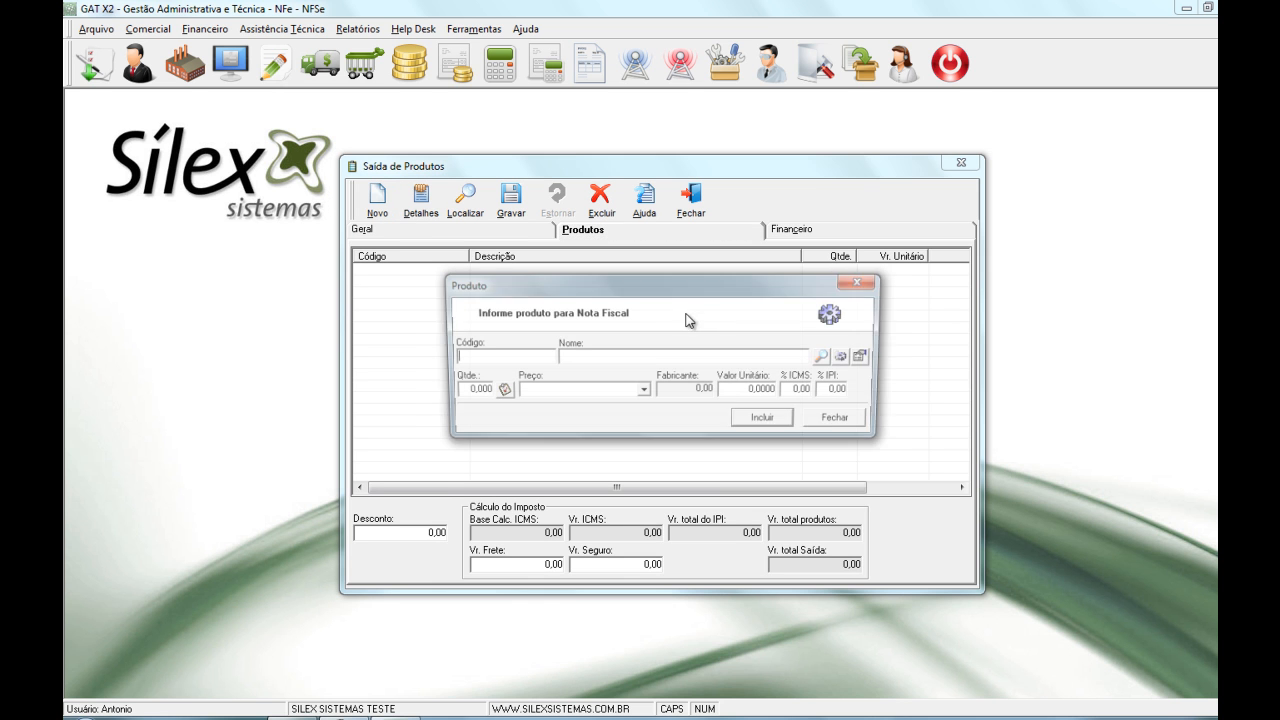
{"action": "left_click", "coordinate": [825, 352]}
{"action": "type", "text": "a"}
{"action": "key", "text": "Return"}
{"action": "key", "text": "Return"}
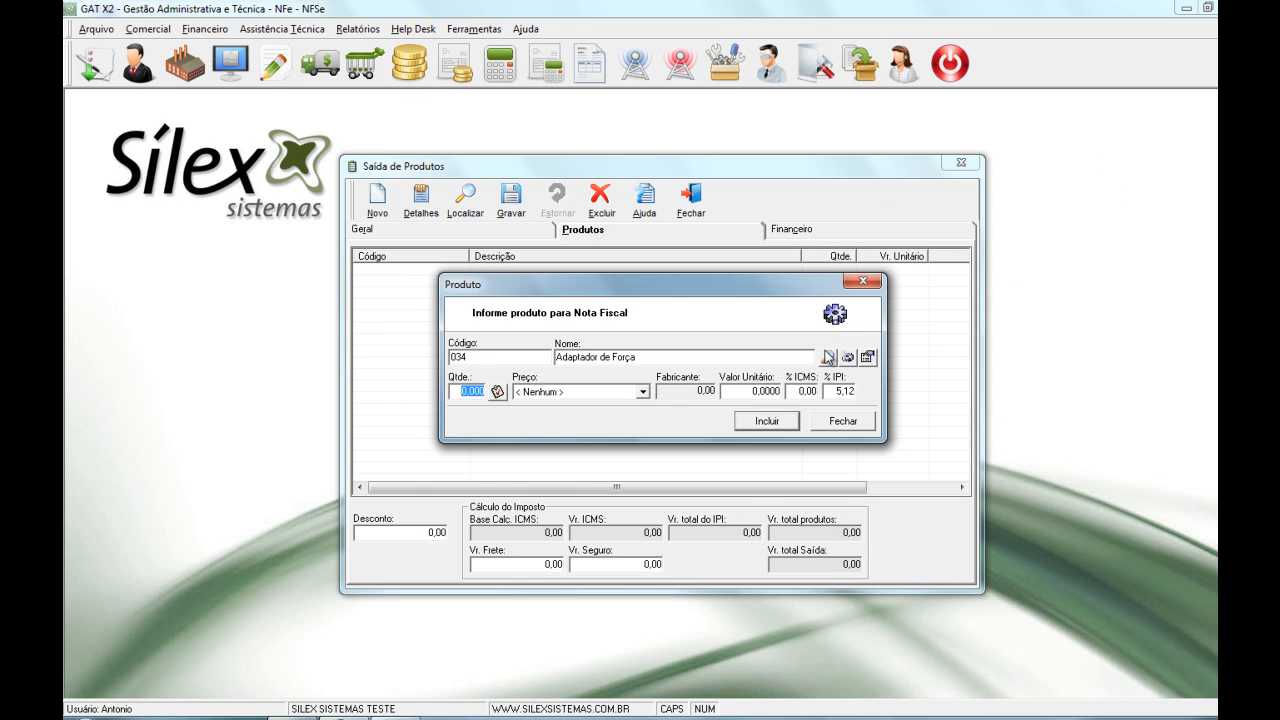
- Set the product's quantity to 8 and unit value to 30, include it, and close the product entry
{"action": "type", "text": "8"}
{"action": "key", "text": "Tab"}
{"action": "key", "text": "Tab"}
{"action": "key", "text": "Tab"}
{"action": "key", "text": "Tab"}
{"action": "left_click", "coordinate": [766, 397]}
{"action": "type", "text": "30"}
{"action": "key", "text": "Return"}
{"action": "left_click", "coordinate": [851, 426]}
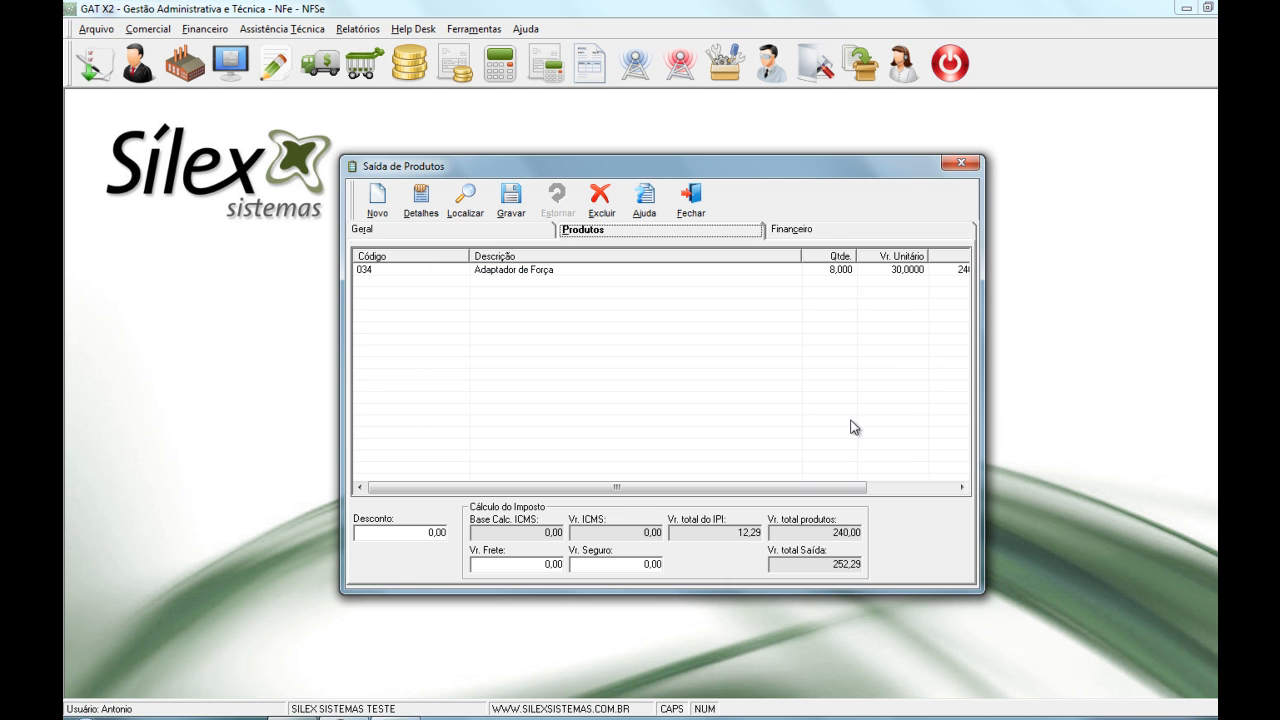
- Start the exit's financial installment with title type Dinheiro and operation A vista
{"action": "left_click", "coordinate": [826, 232]}
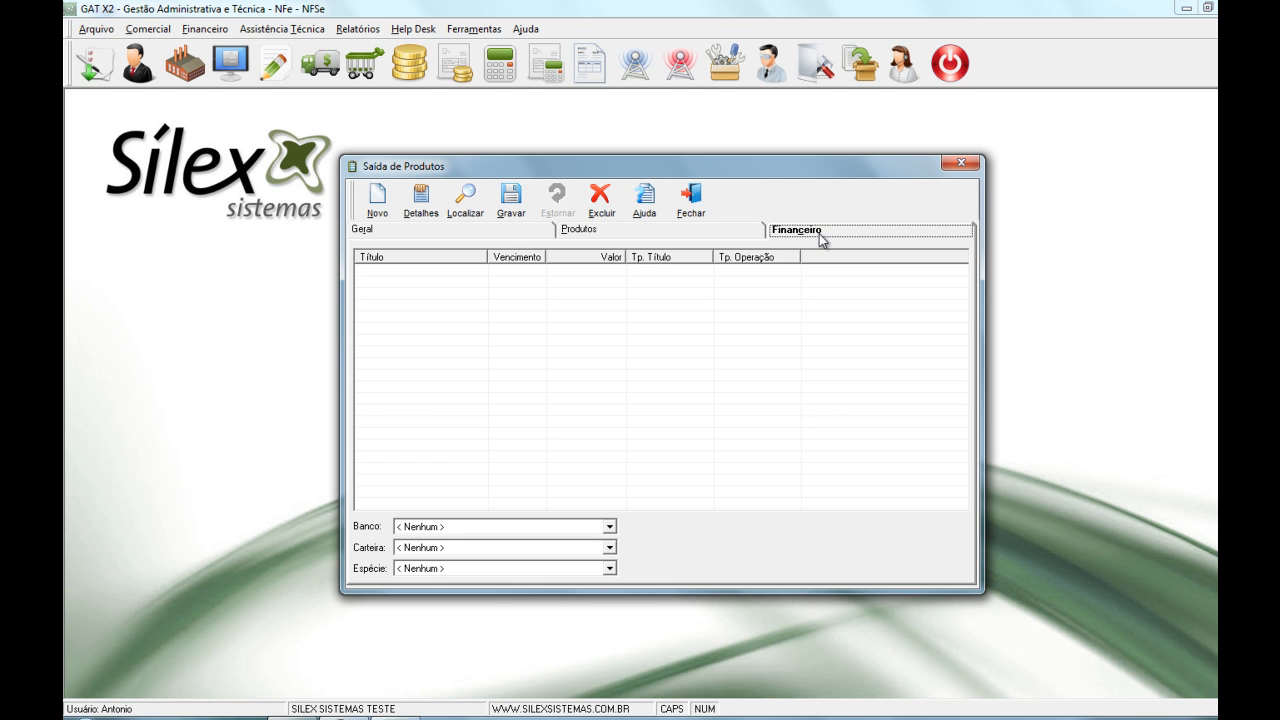
{"action": "left_click", "coordinate": [421, 200]}
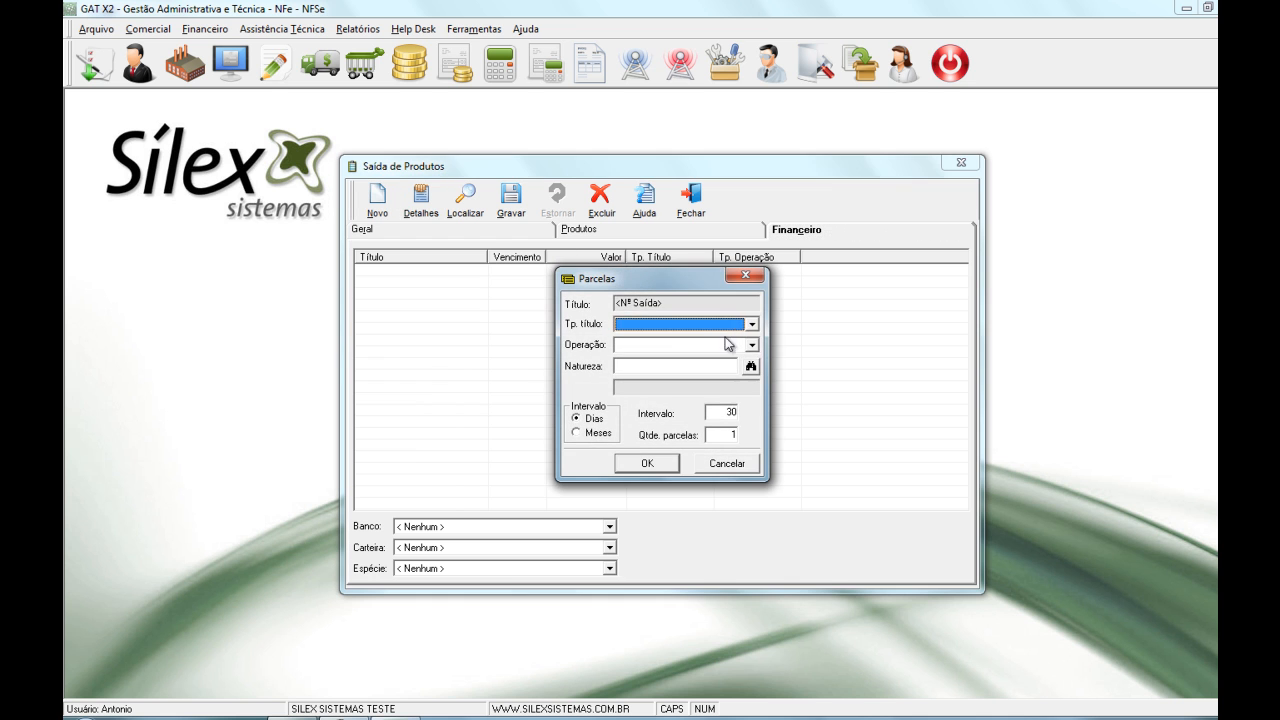
{"action": "left_click", "coordinate": [684, 326]}
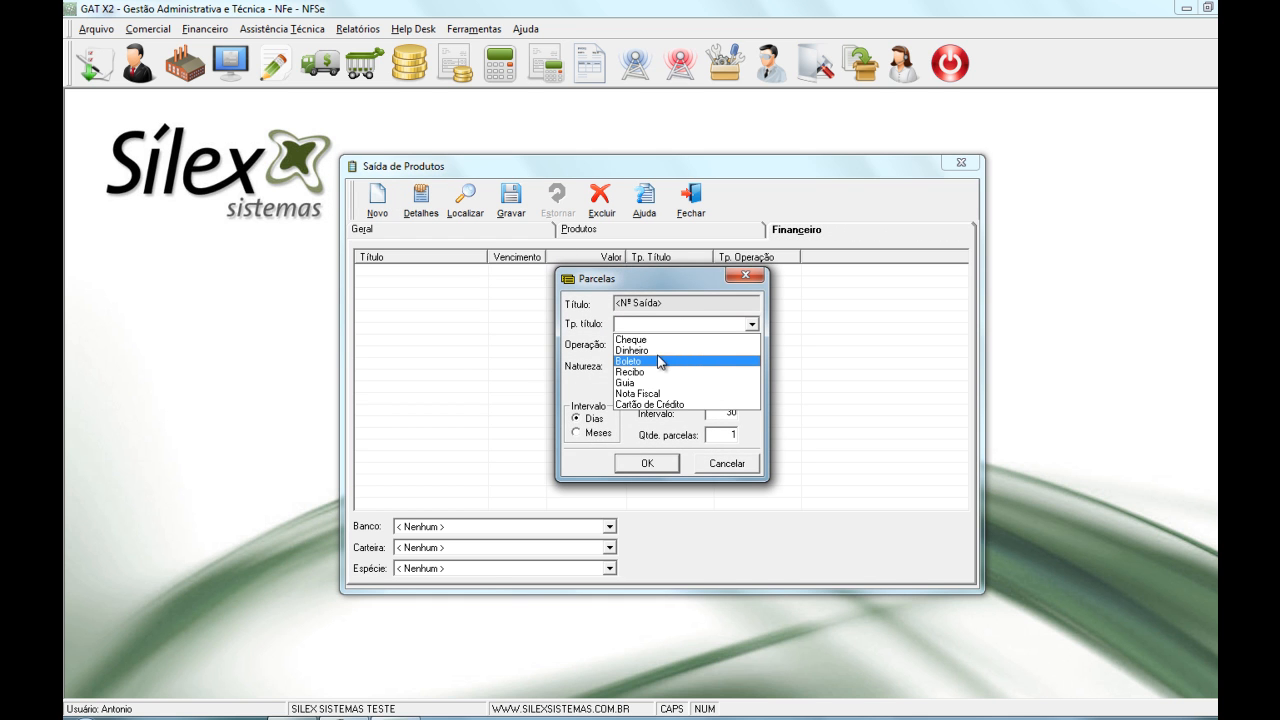
{"action": "left_click", "coordinate": [656, 351]}
{"action": "left_click", "coordinate": [658, 345]}
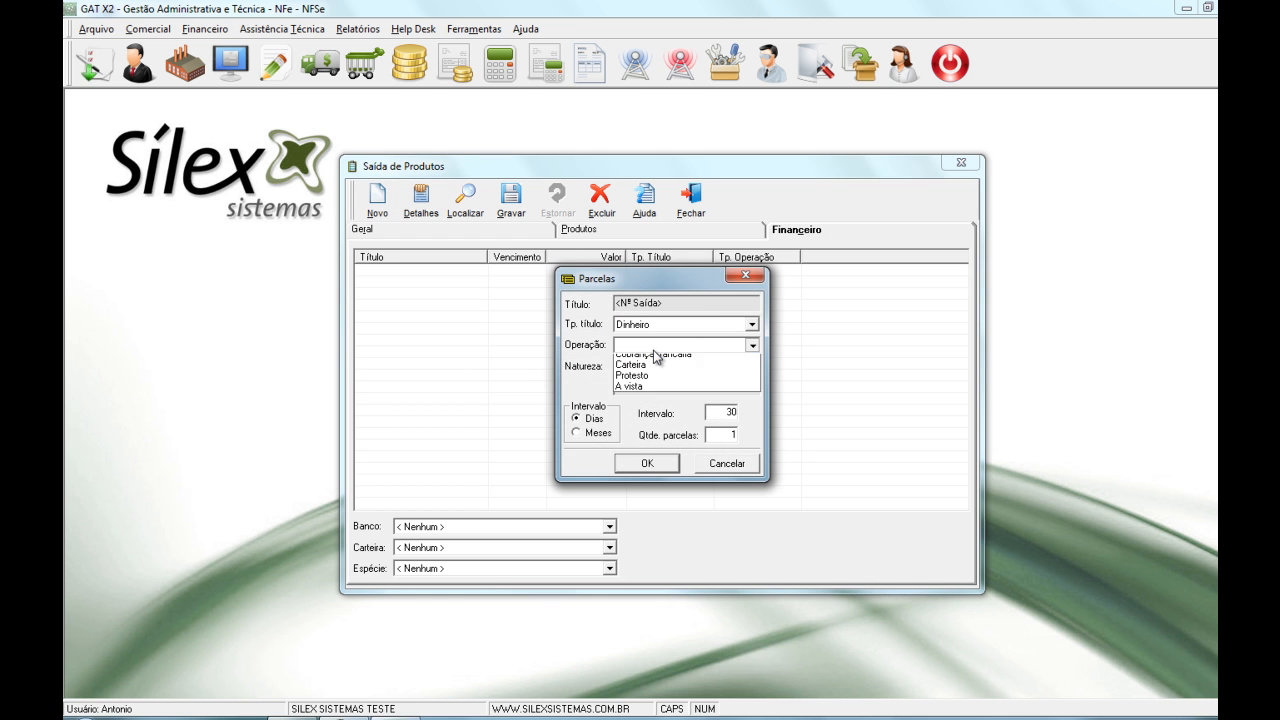
{"action": "left_click", "coordinate": [664, 390]}
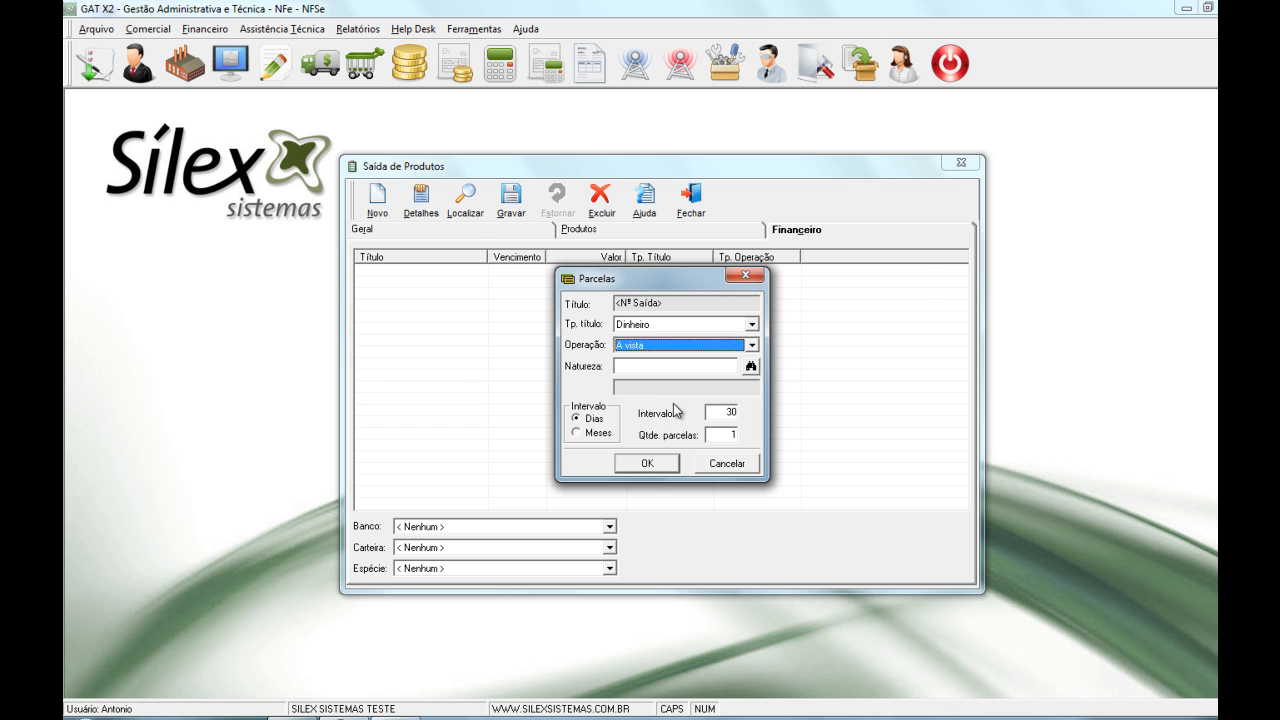
- Set the installment's Natureza to 1.2 Venda na Loja under Crédito and generate the installment
{"action": "left_click", "coordinate": [740, 372]}
{"action": "left_click", "coordinate": [450, 275]}
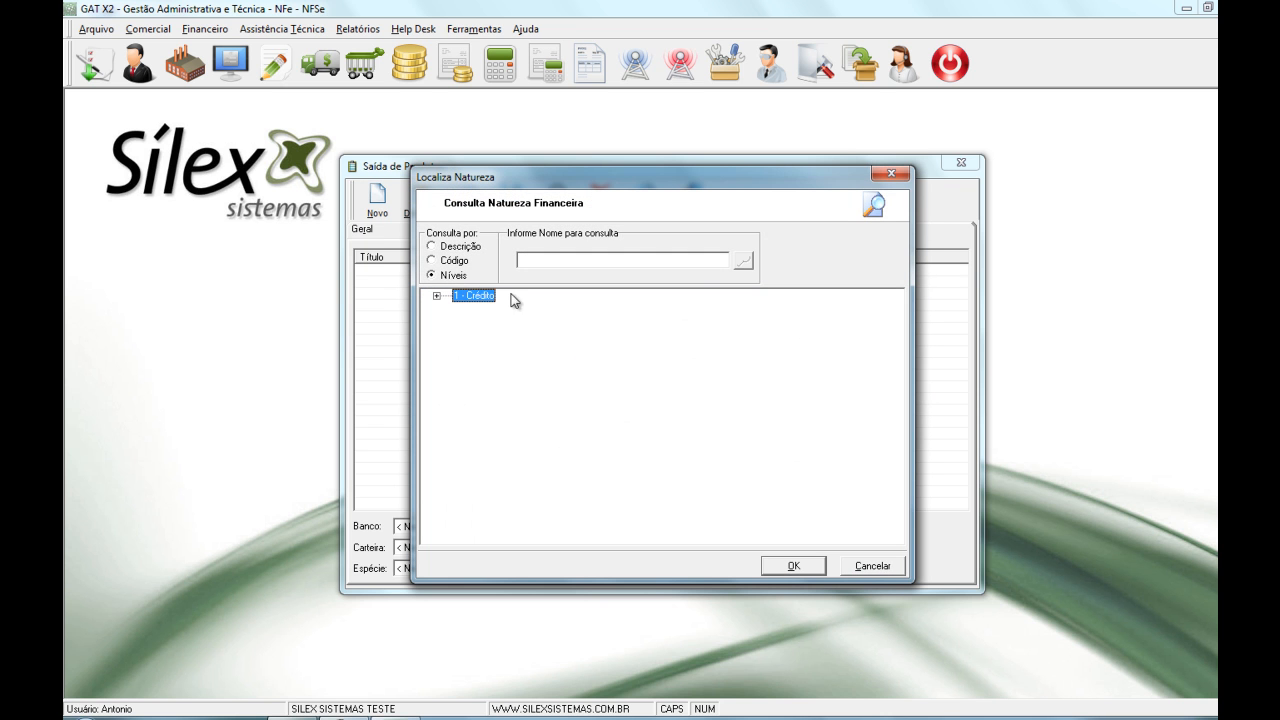
{"action": "left_click", "coordinate": [437, 296]}
{"action": "left_click", "coordinate": [540, 322]}
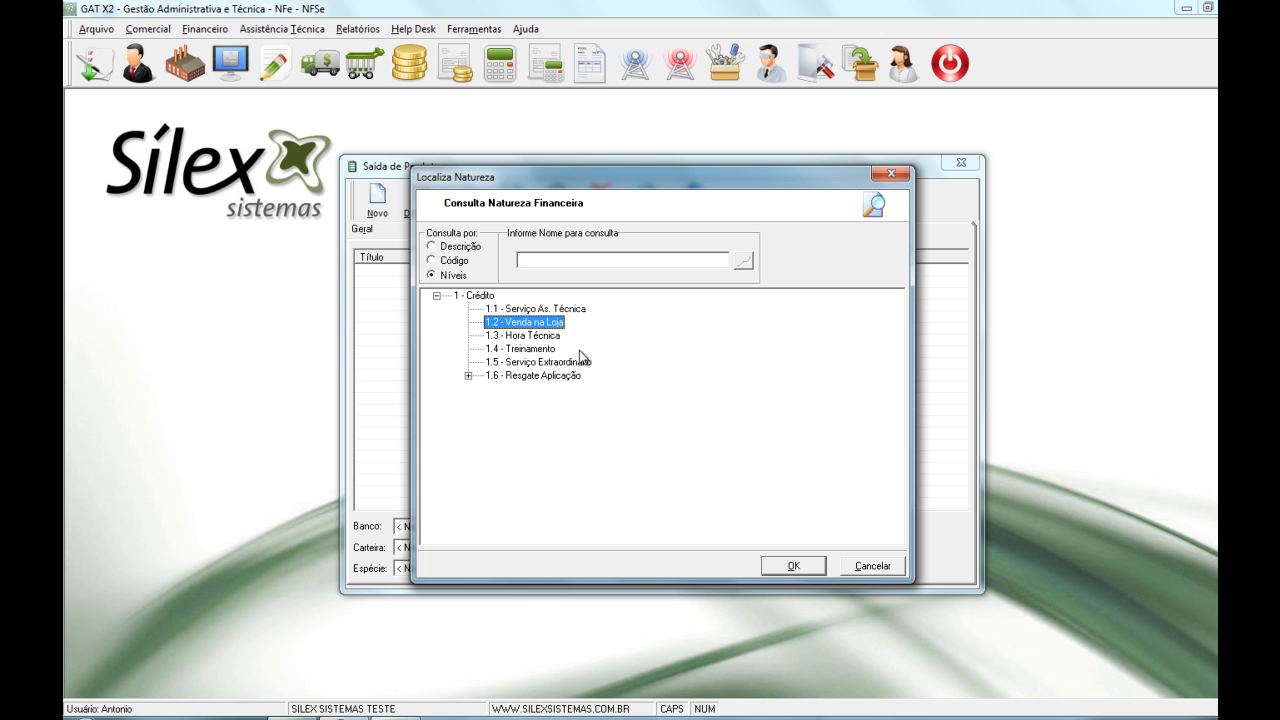
{"action": "left_click", "coordinate": [785, 568]}
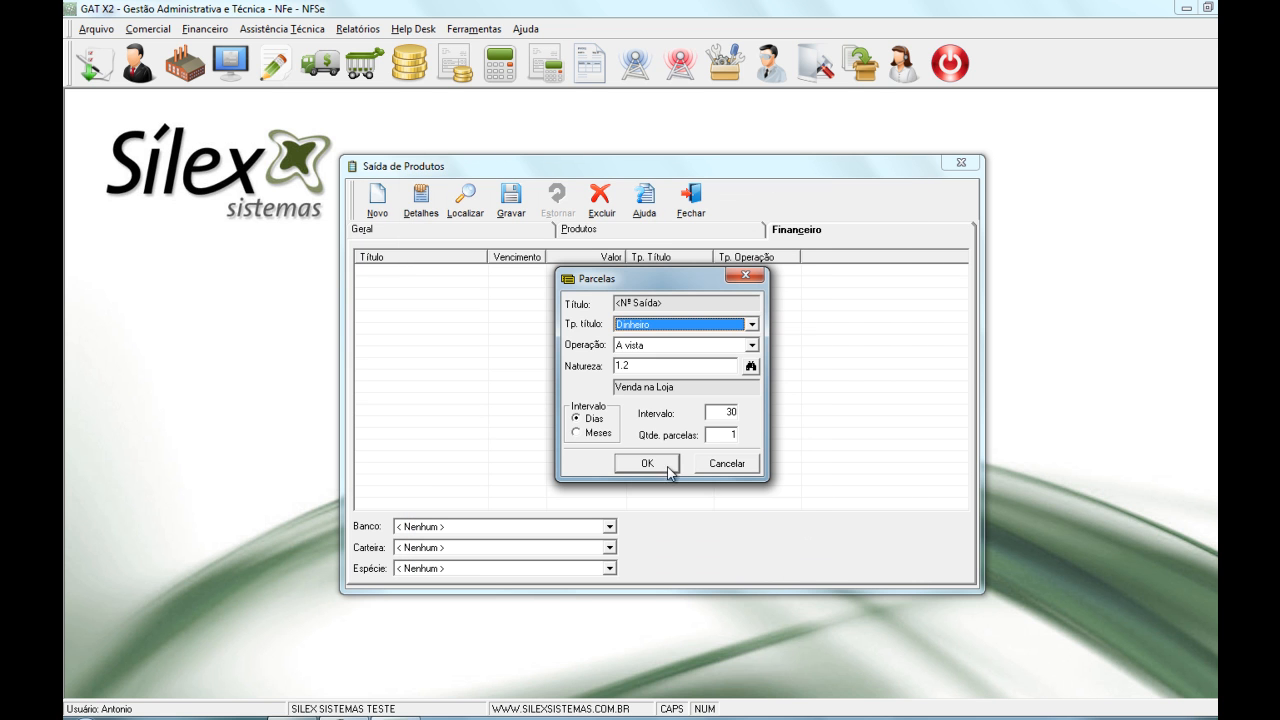
{"action": "left_click", "coordinate": [655, 465]}
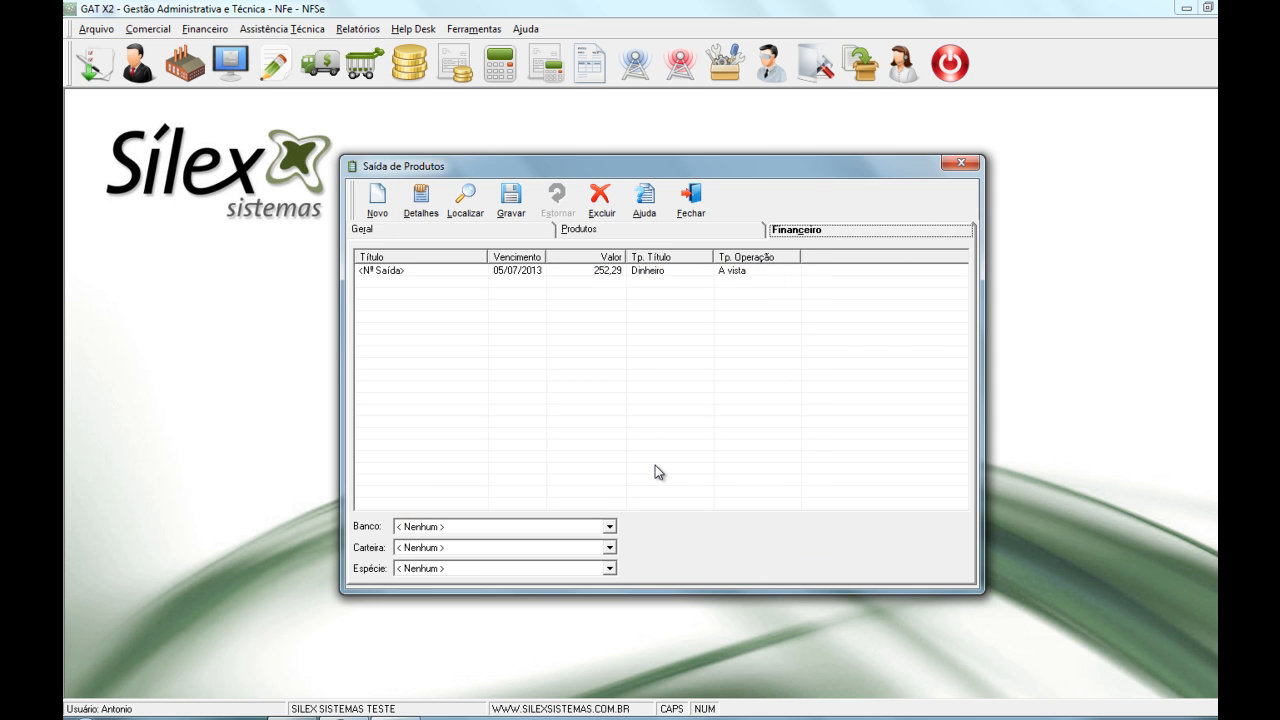
- Set the exit's bank to BRADESCO and save the product exit
{"action": "left_click", "coordinate": [497, 524]}
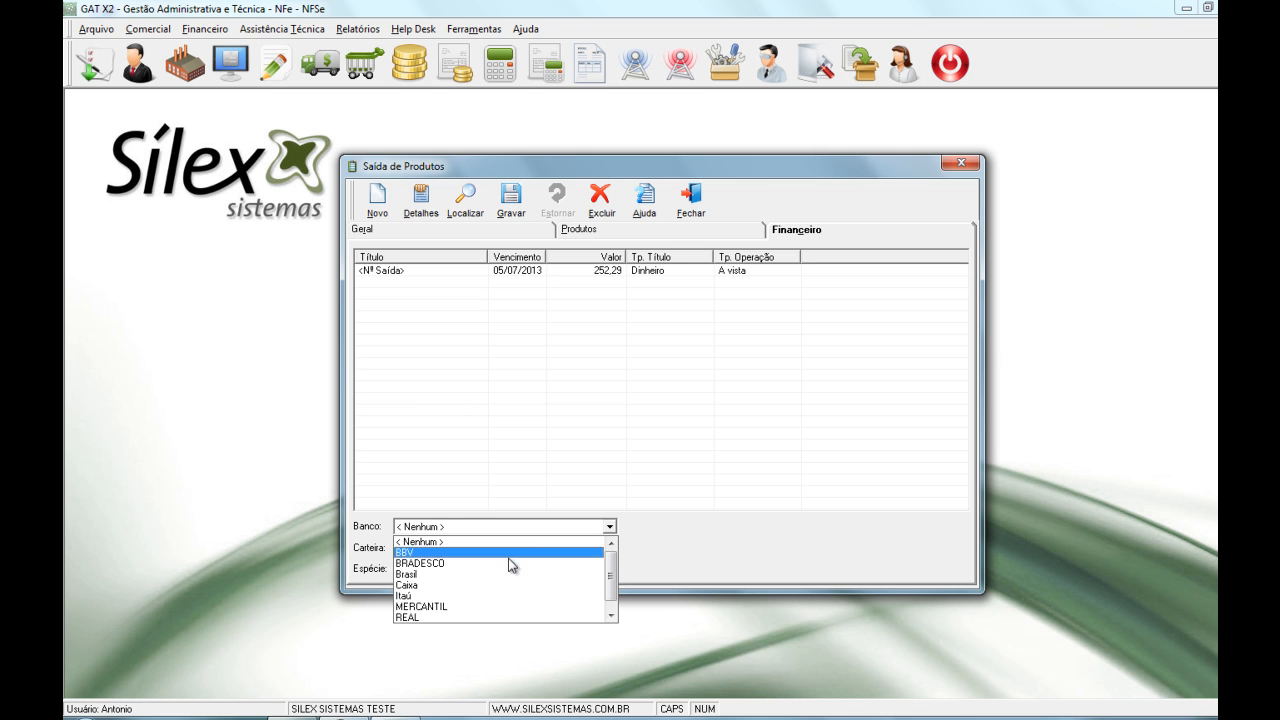
{"action": "left_click", "coordinate": [506, 564]}
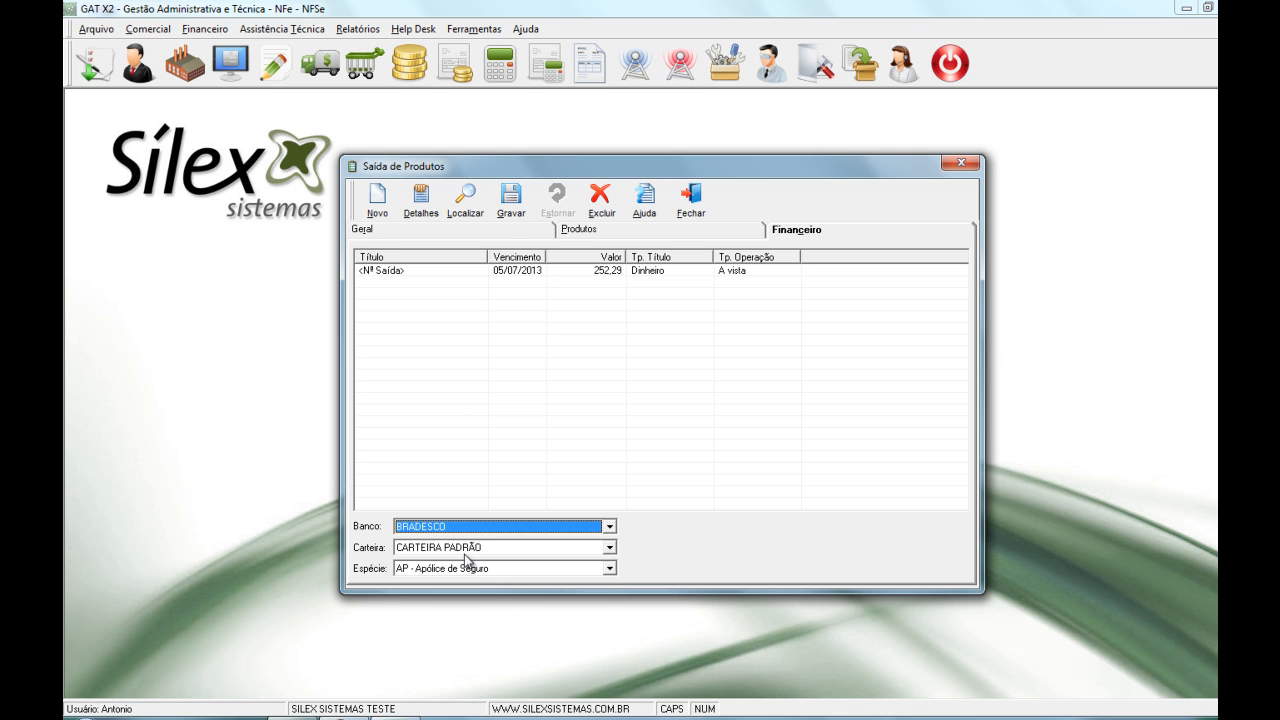
{"action": "left_click", "coordinate": [511, 200]}
{"action": "left_click", "coordinate": [716, 424]}
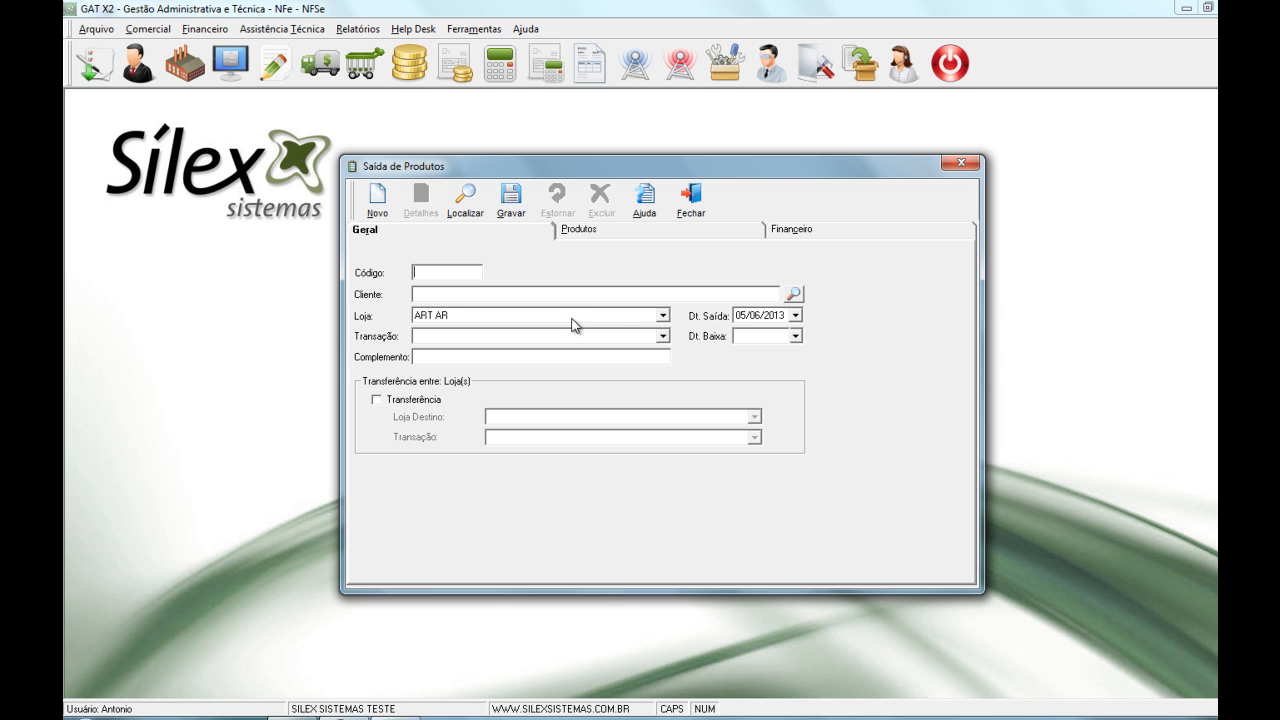
- Set the new product exit's store to SÍLEX SISTEMAS LTDA and its transaction to SAÍDA DE MERCADORIA
{"action": "left_click", "coordinate": [645, 317]}
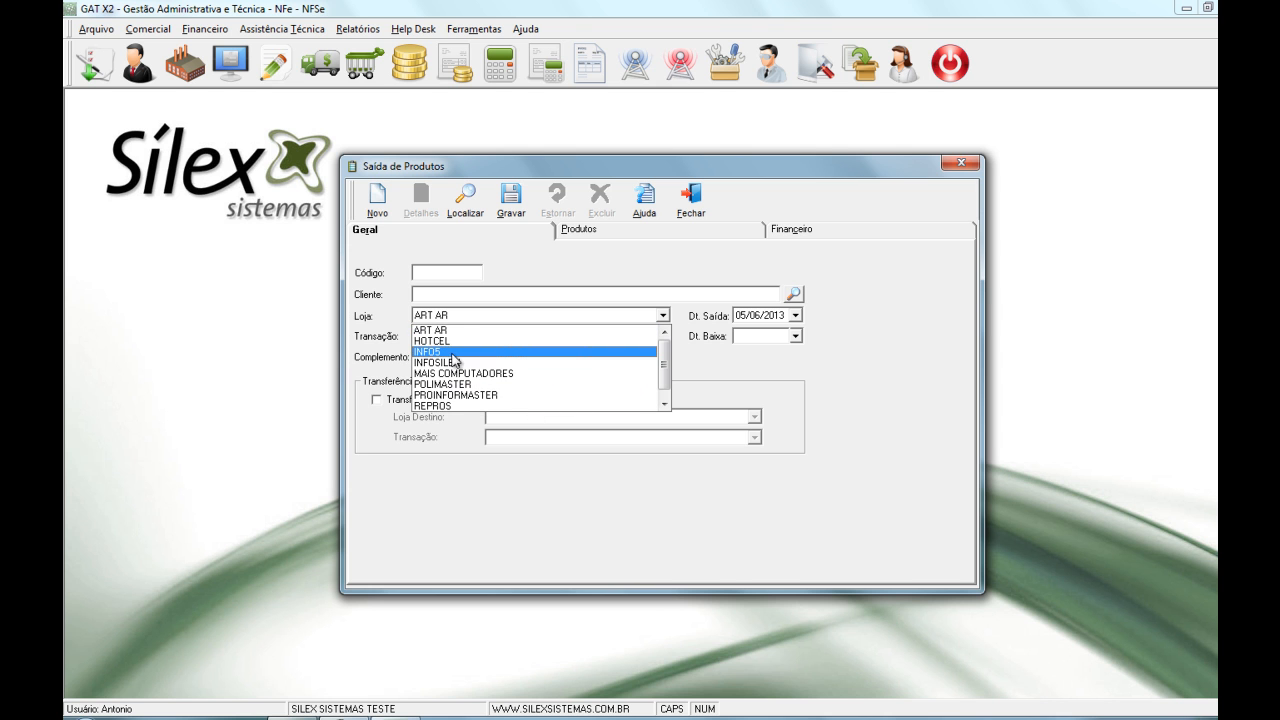
{"action": "scroll", "coordinate": [665, 370], "scroll_direction": "down", "scroll_amount": 1}
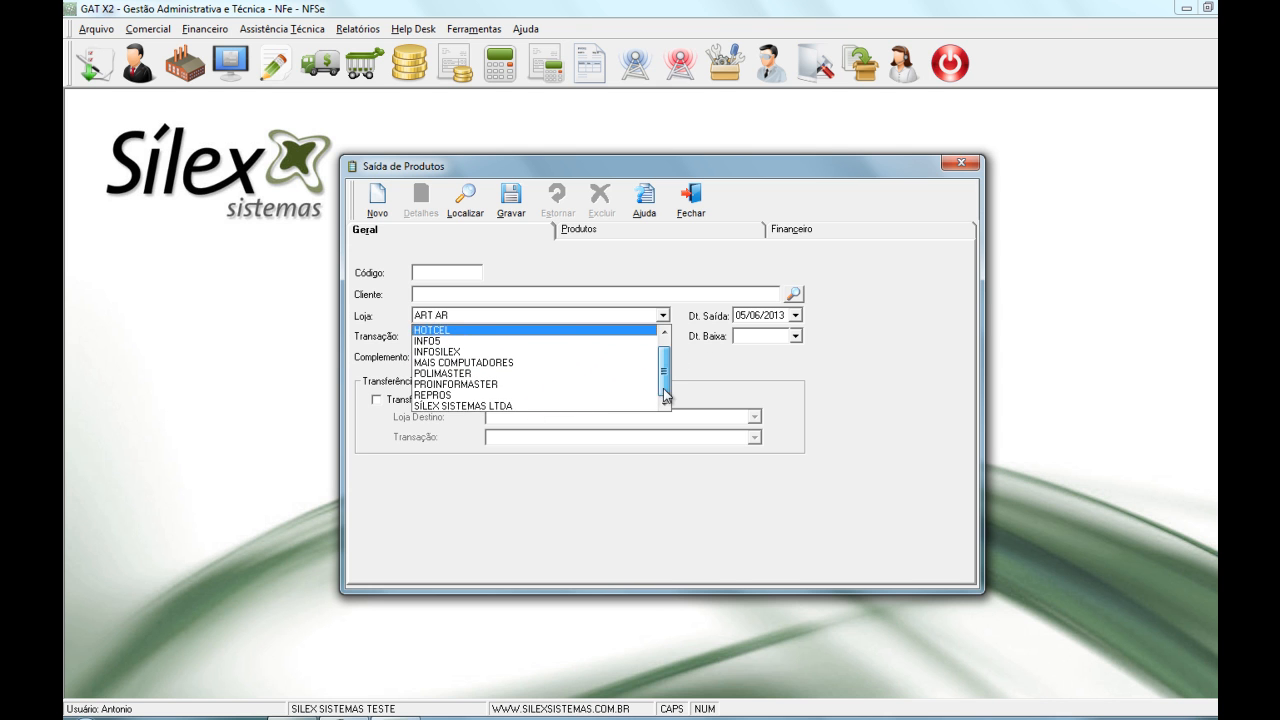
{"action": "left_click", "coordinate": [598, 410]}
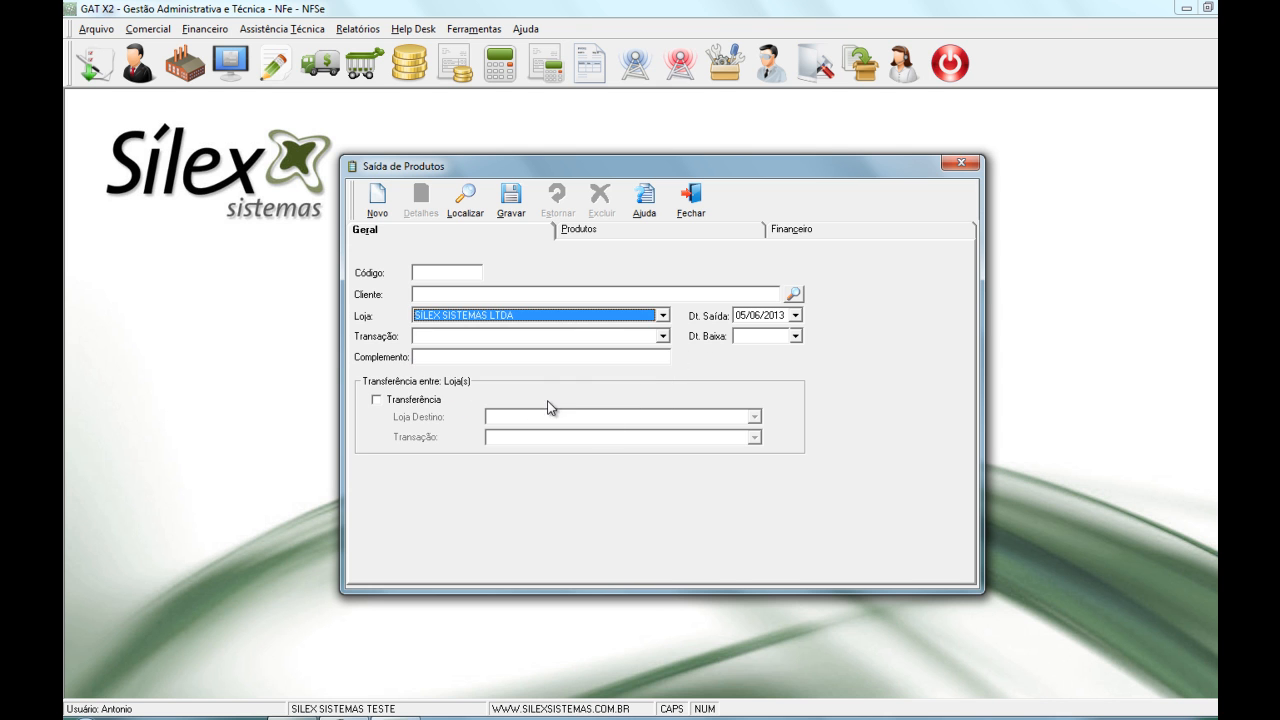
{"action": "left_click", "coordinate": [455, 333]}
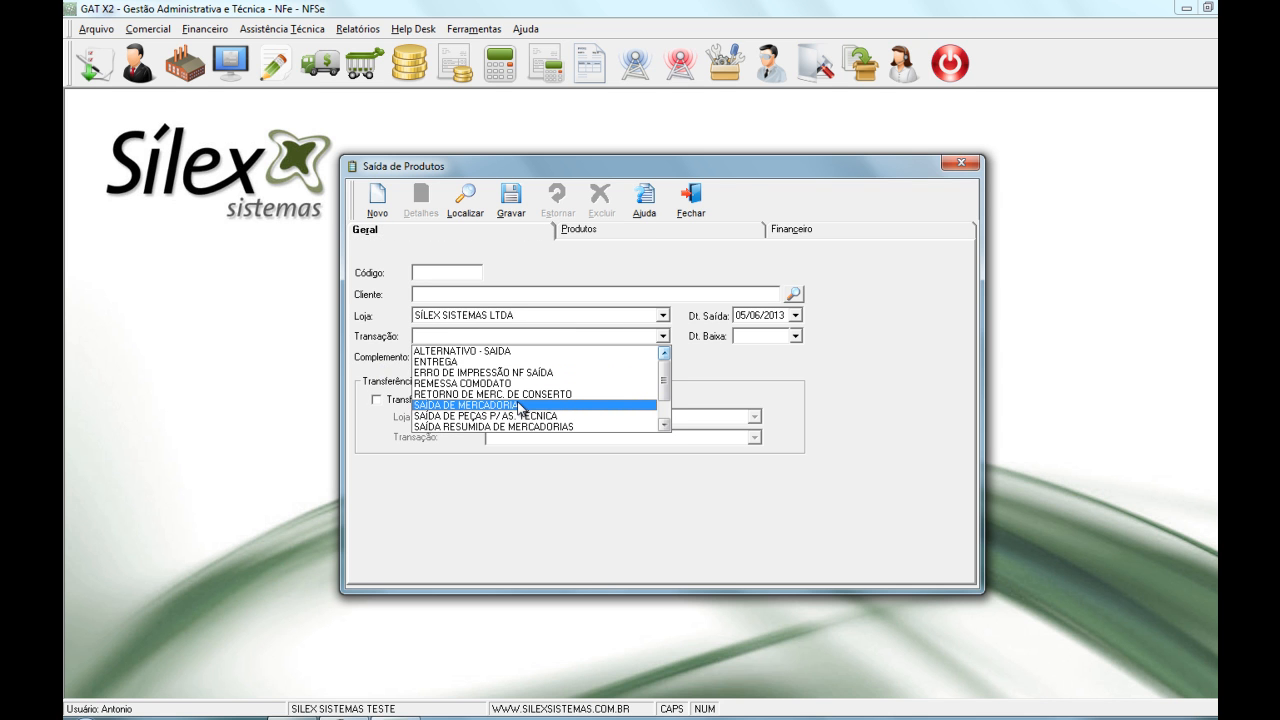
{"action": "left_click", "coordinate": [545, 405]}
- Make the exit a transfer to store POLIMASTER with transaction ENTRADA DE MERCADORIAS, and set Dt. Baixa to 05/06/2013
{"action": "left_click", "coordinate": [399, 400]}
{"action": "left_click", "coordinate": [528, 418]}
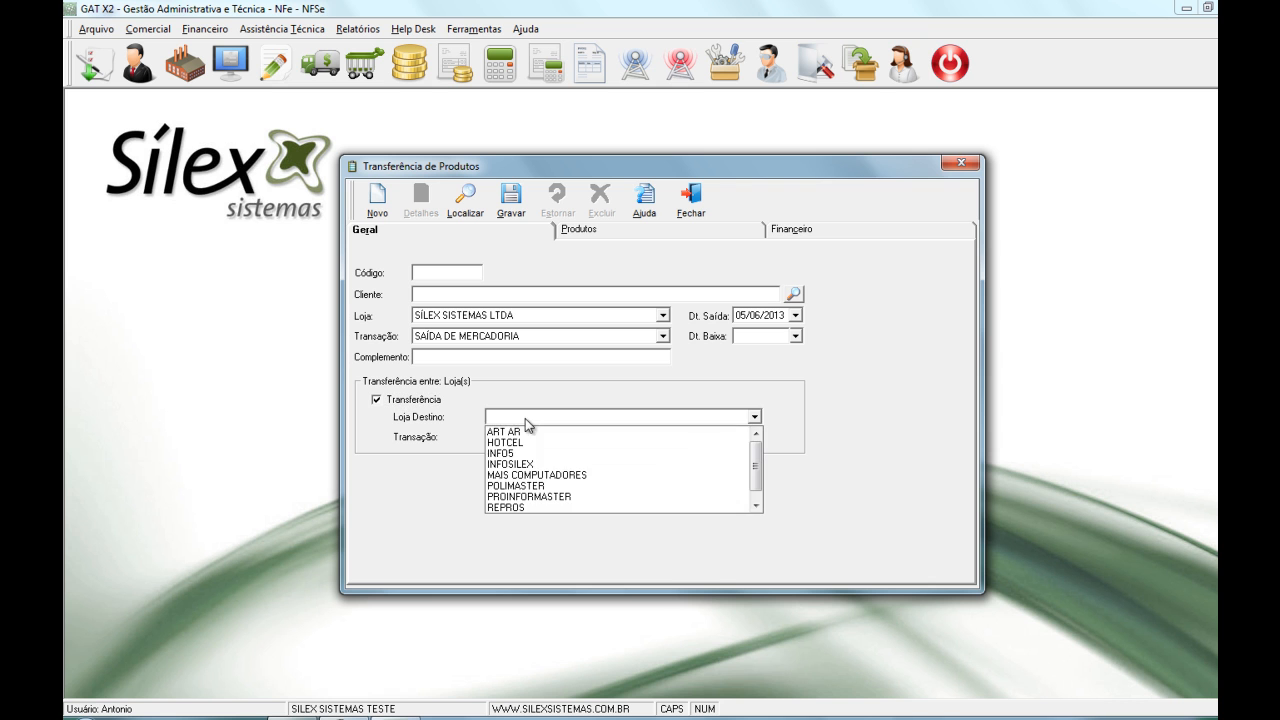
{"action": "left_click", "coordinate": [548, 486]}
{"action": "left_click", "coordinate": [606, 438]}
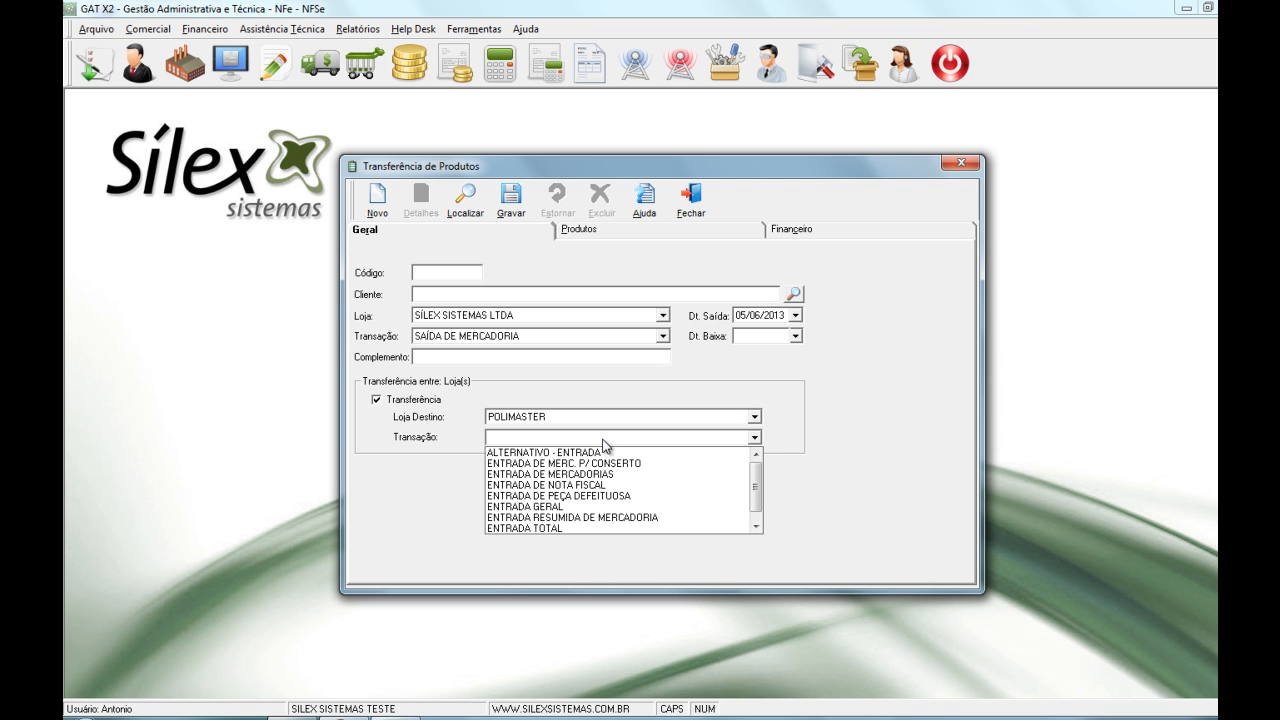
{"action": "left_click", "coordinate": [618, 475]}
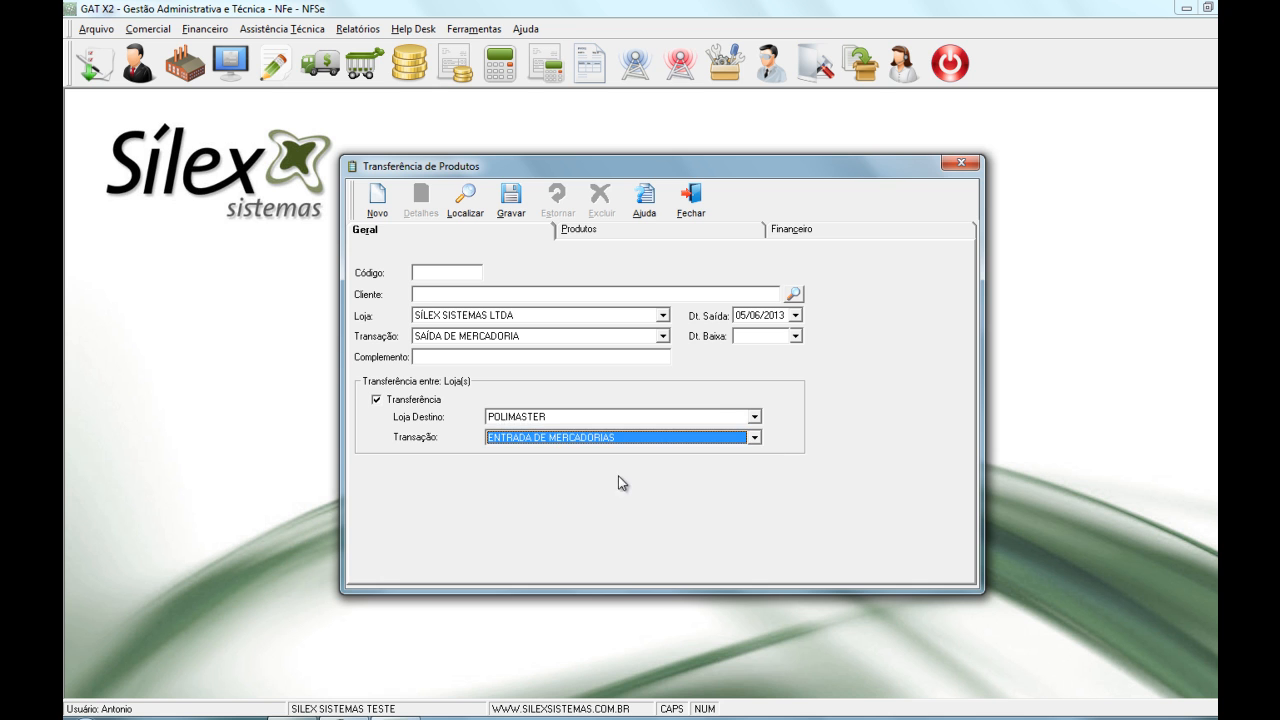
{"action": "left_click", "coordinate": [796, 337]}
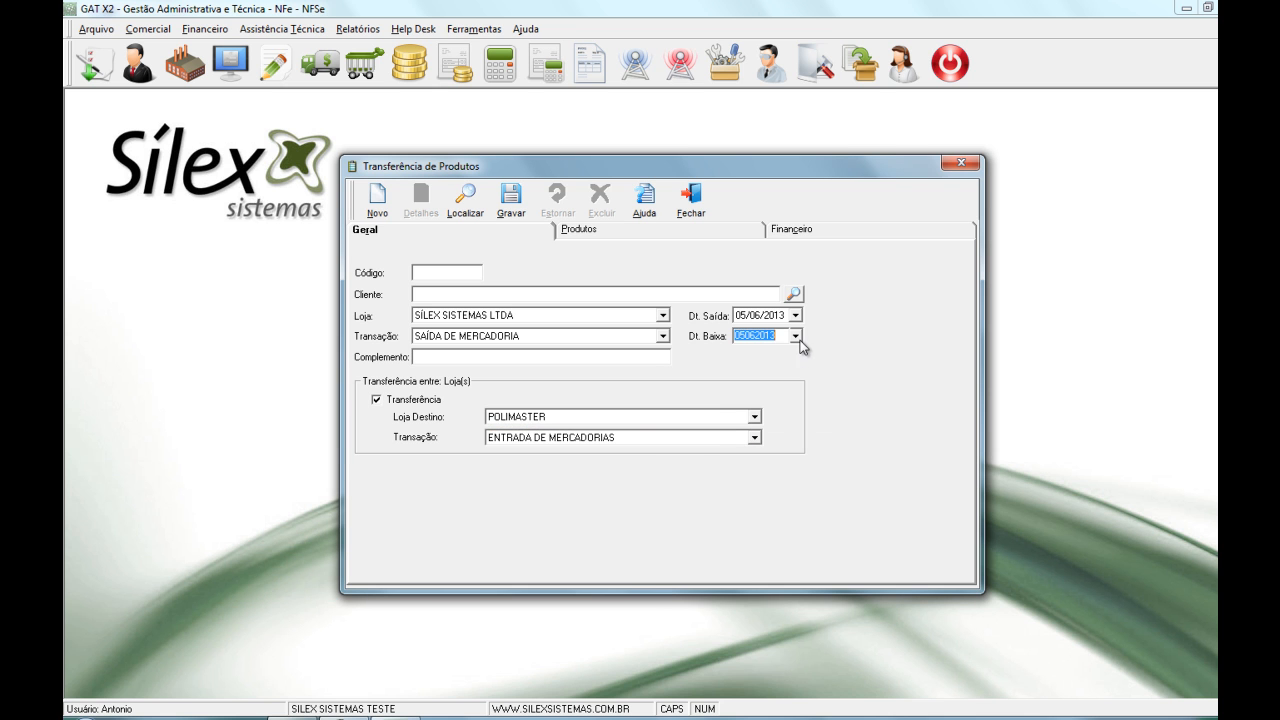
- Start a product line for the transfer, search products by name with %, and choose 001 BOBINA
{"action": "left_click", "coordinate": [615, 232]}
{"action": "left_click", "coordinate": [375, 199]}
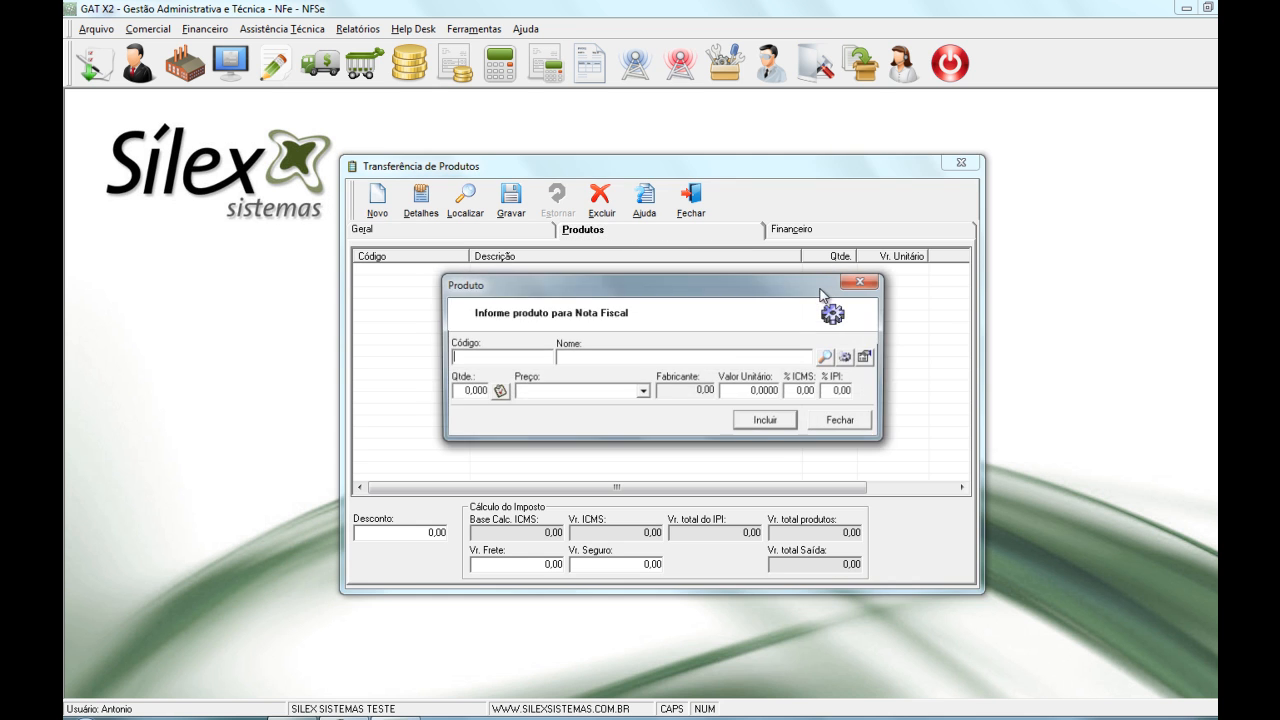
{"action": "left_click", "coordinate": [832, 357]}
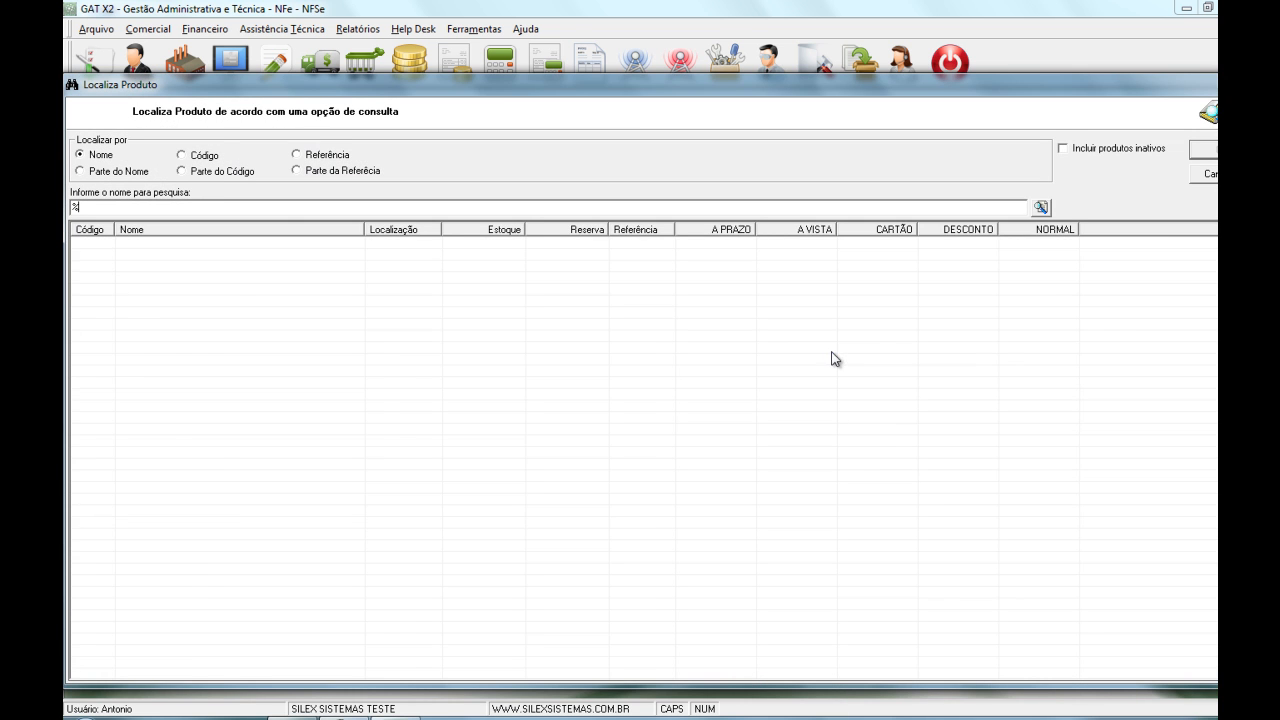
{"action": "key", "text": "Down"}
{"action": "key", "text": "Down"}
{"action": "key", "text": "Down"}
{"action": "key", "text": "Down"}
{"action": "key", "text": "Down"}
{"action": "key", "text": "Down"}
{"action": "key", "text": "Down"}
{"action": "key", "text": "Down"}
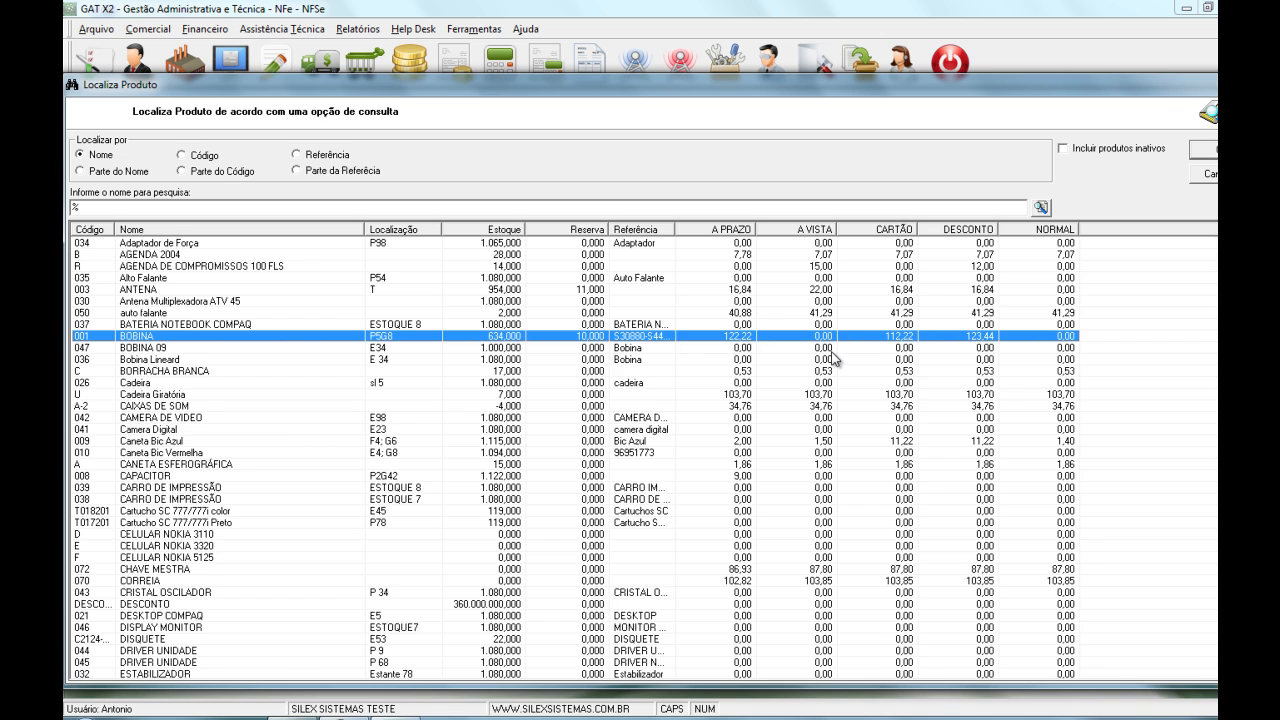
{"action": "key", "text": "Return"}
- Set the BOBINA quantity to 8, include it in the transfer, and close the product entry
{"action": "type", "text": "8"}
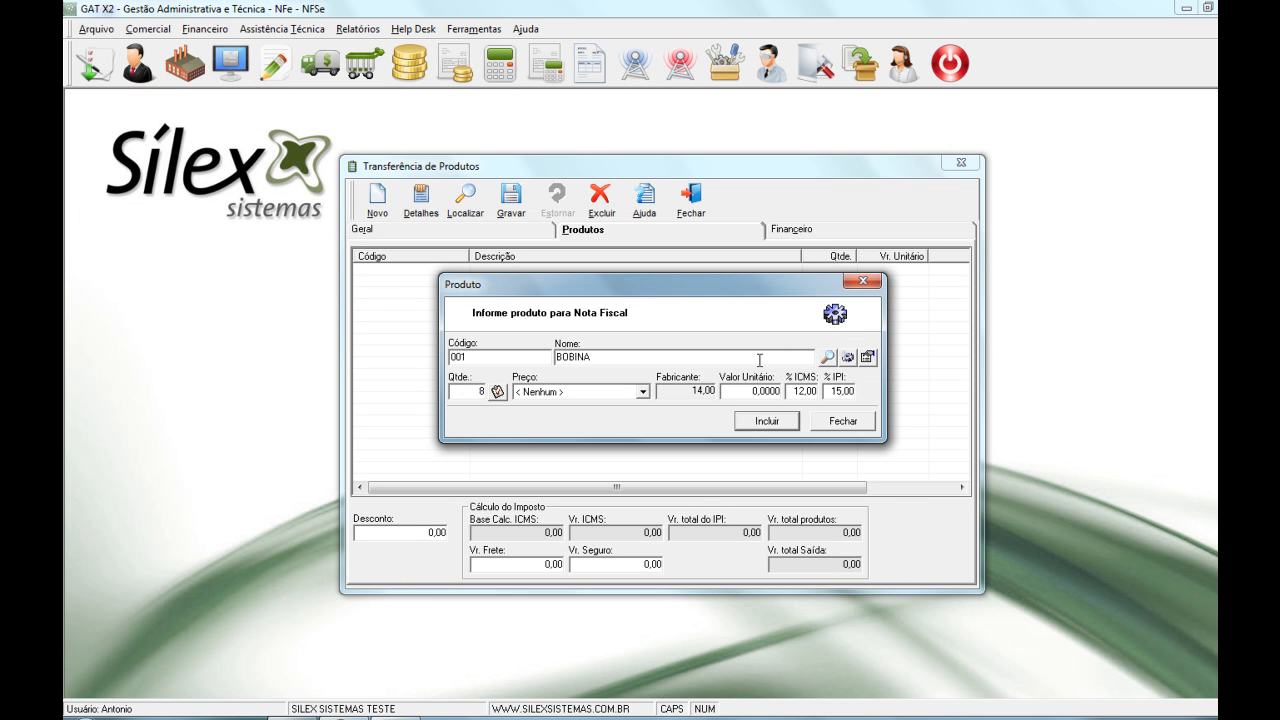
{"action": "key", "text": "Return"}
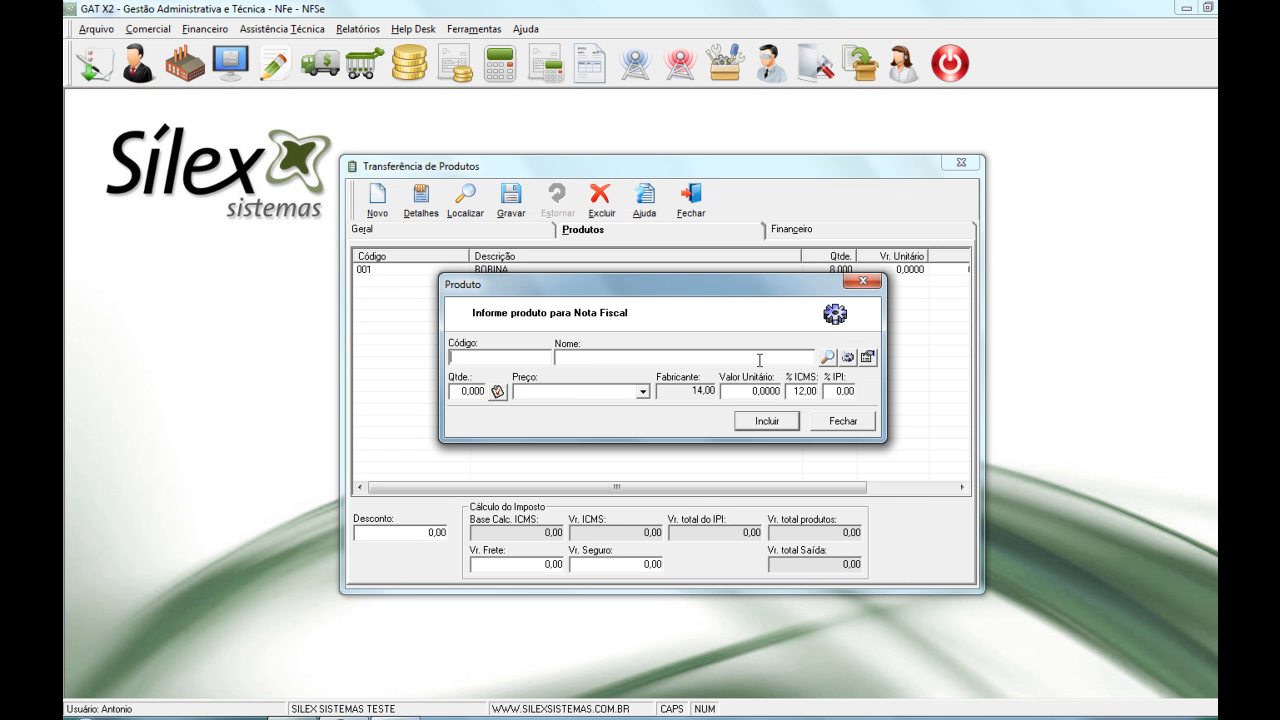
{"action": "left_click", "coordinate": [862, 281]}
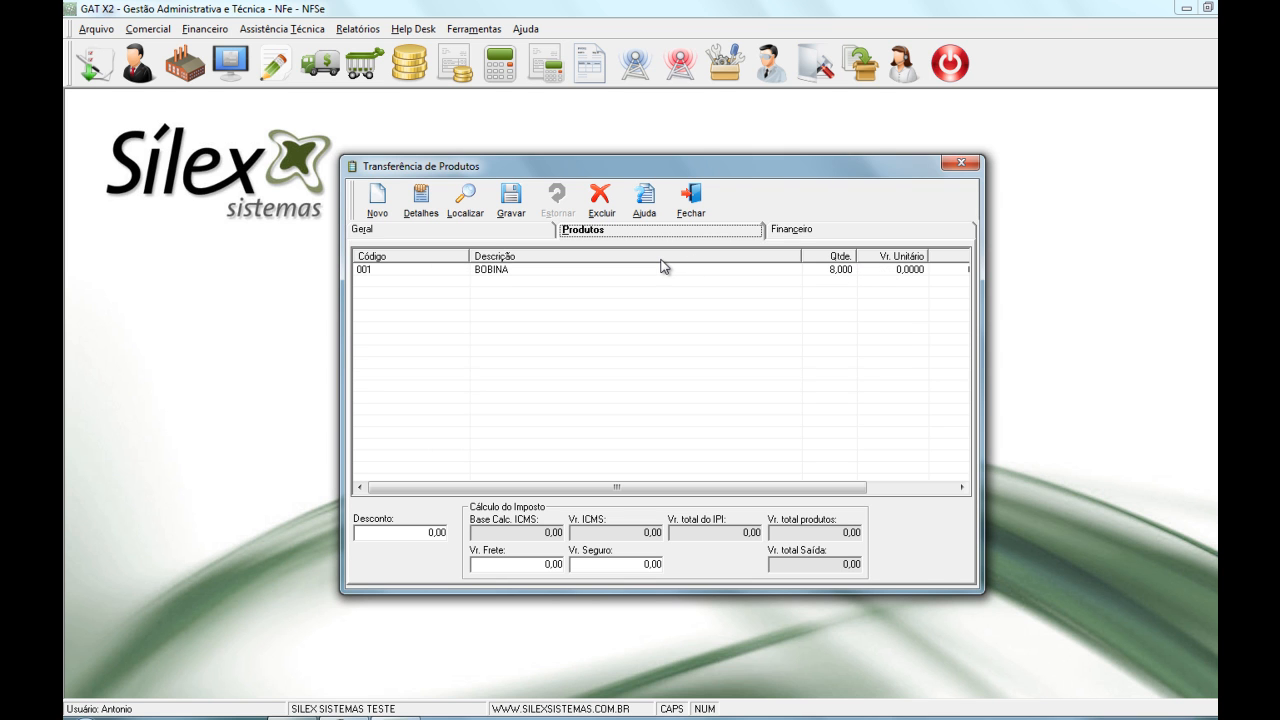
- Return to the transfer's general data, save the transfer, and close the product transfer form
{"action": "left_click", "coordinate": [520, 232]}
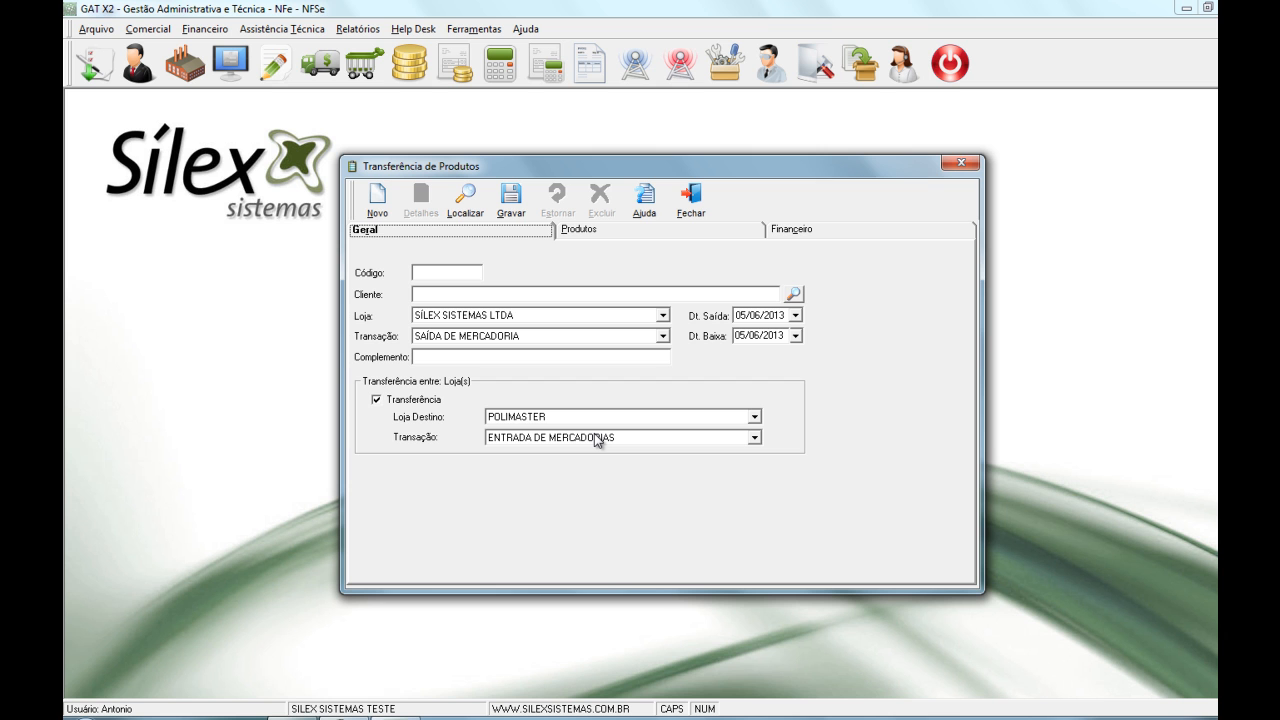
{"action": "left_click", "coordinate": [511, 198]}
{"action": "left_click", "coordinate": [749, 428]}
{"action": "left_click", "coordinate": [700, 198]}
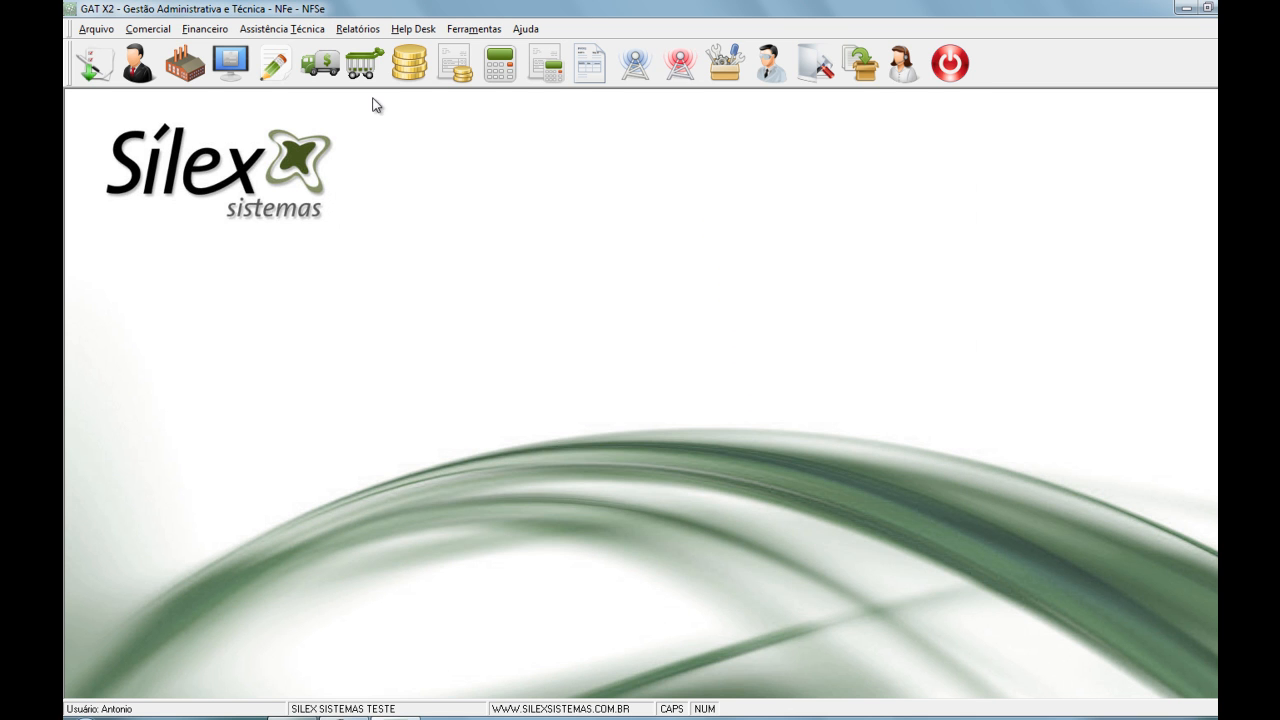
- Run Consulta Saída Produto for 05/06/2013 with Baixadas also included, review the exits and transfers, and close the query
{"action": "left_click", "coordinate": [148, 29]}
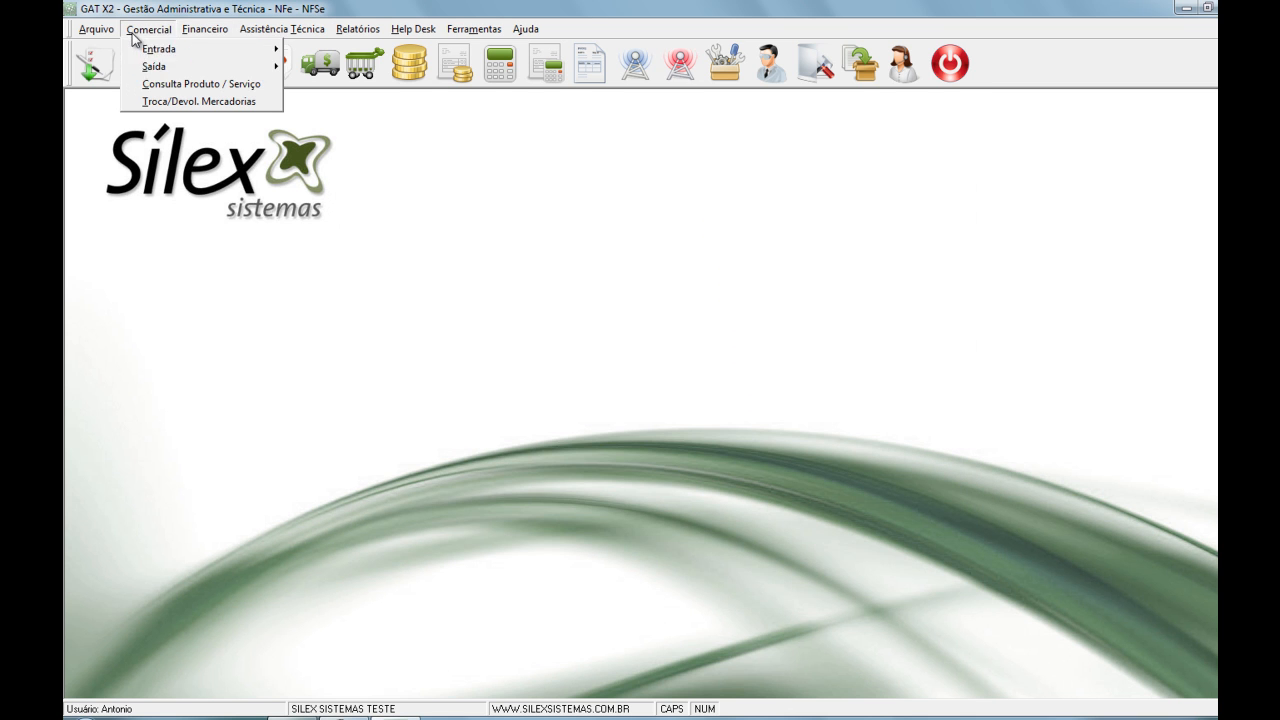
{"action": "mouse_move", "coordinate": [262, 66]}
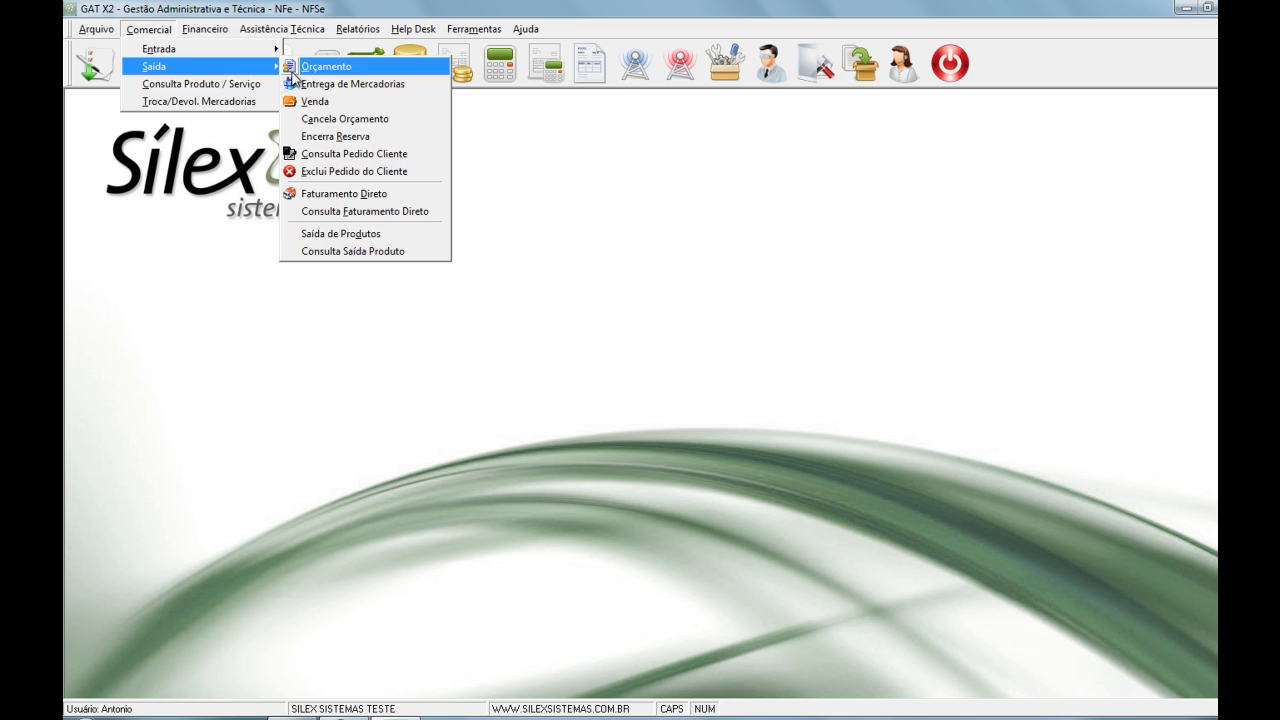
{"action": "left_click", "coordinate": [396, 252]}
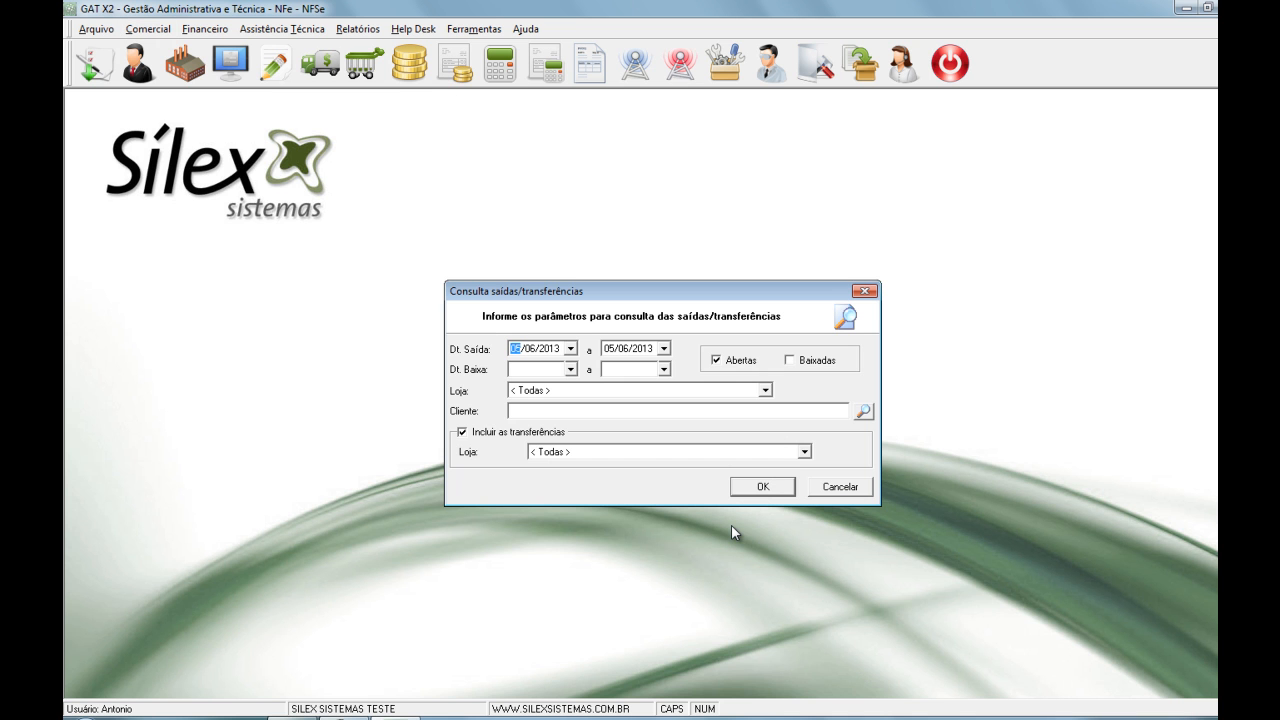
{"action": "left_click", "coordinate": [793, 358]}
{"action": "left_click", "coordinate": [764, 487]}
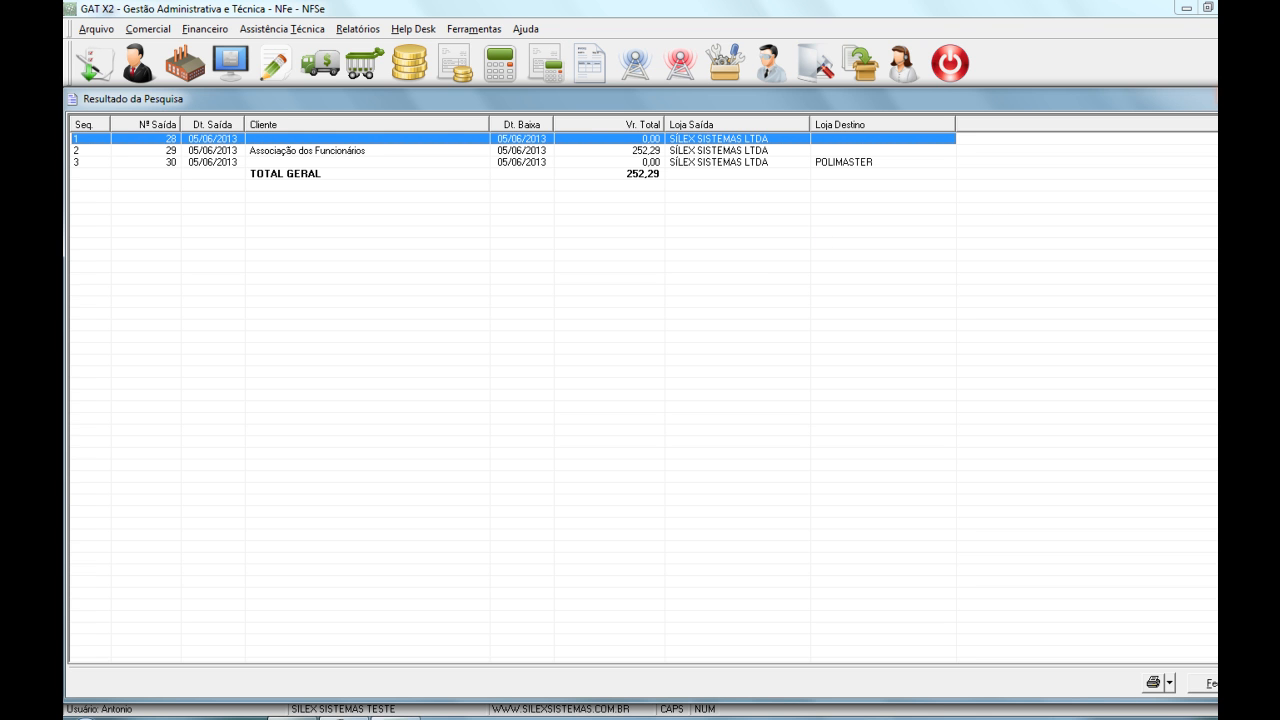
{"action": "left_click", "coordinate": [1225, 96]}
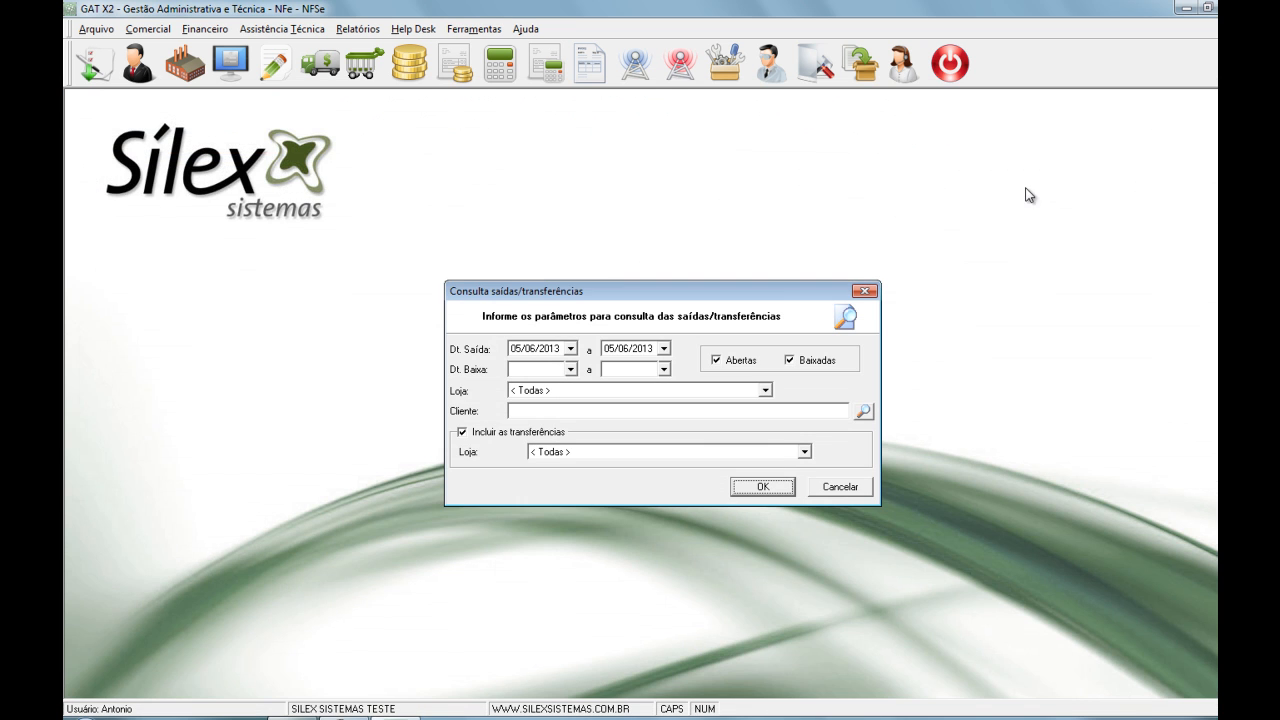
{"action": "left_click", "coordinate": [862, 292]}
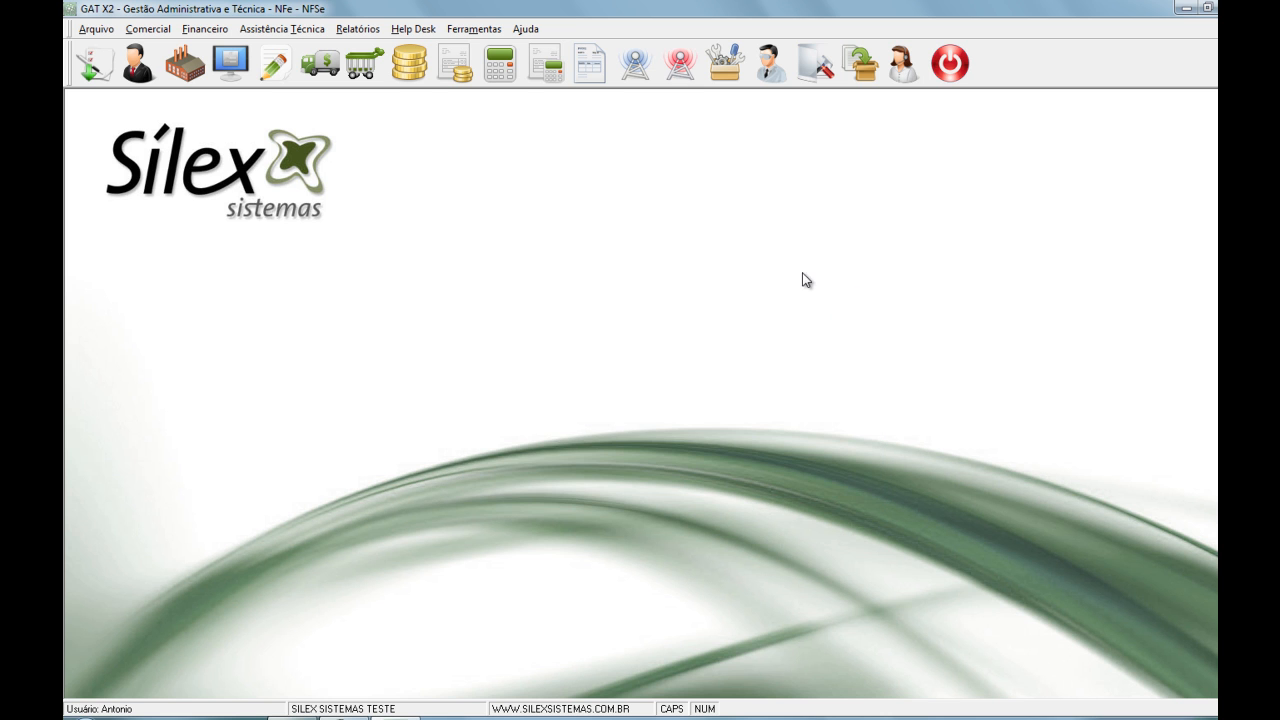
- Run the stock report Saídas pelo Pedido with Baixado and Cancelado orders also included, review it, and close the query
{"action": "left_click", "coordinate": [370, 29]}
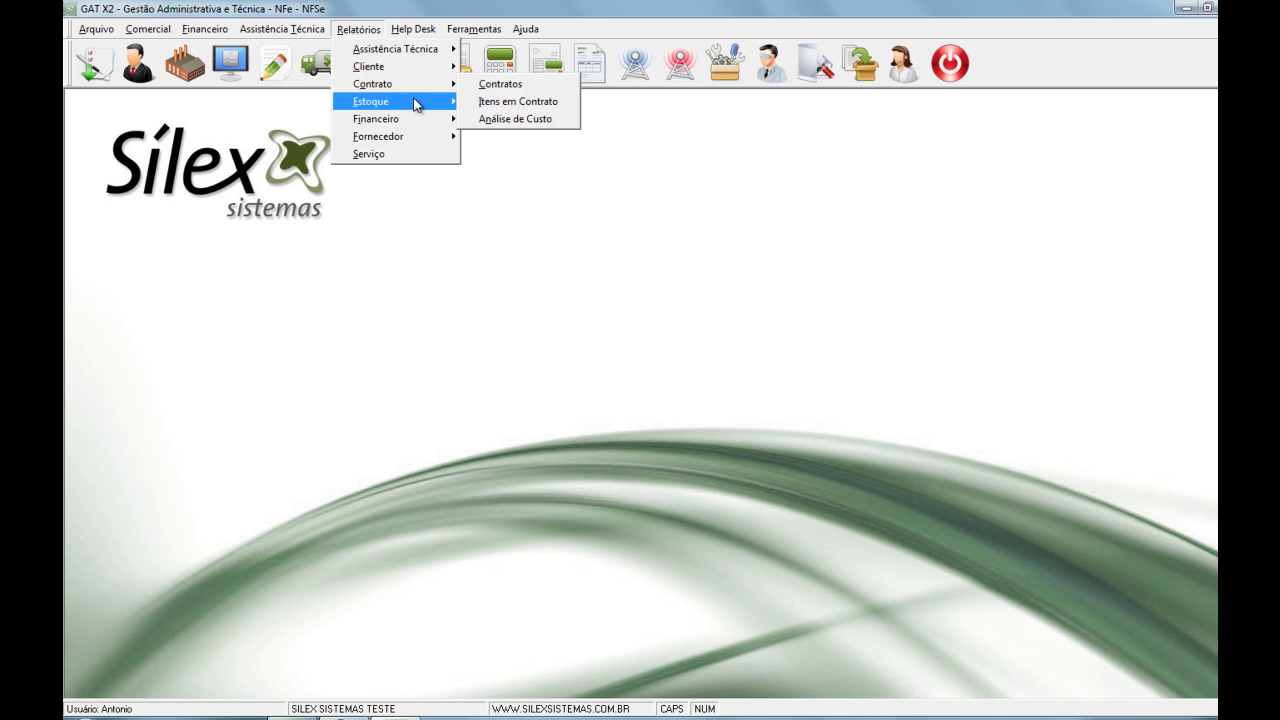
{"action": "mouse_move", "coordinate": [415, 104]}
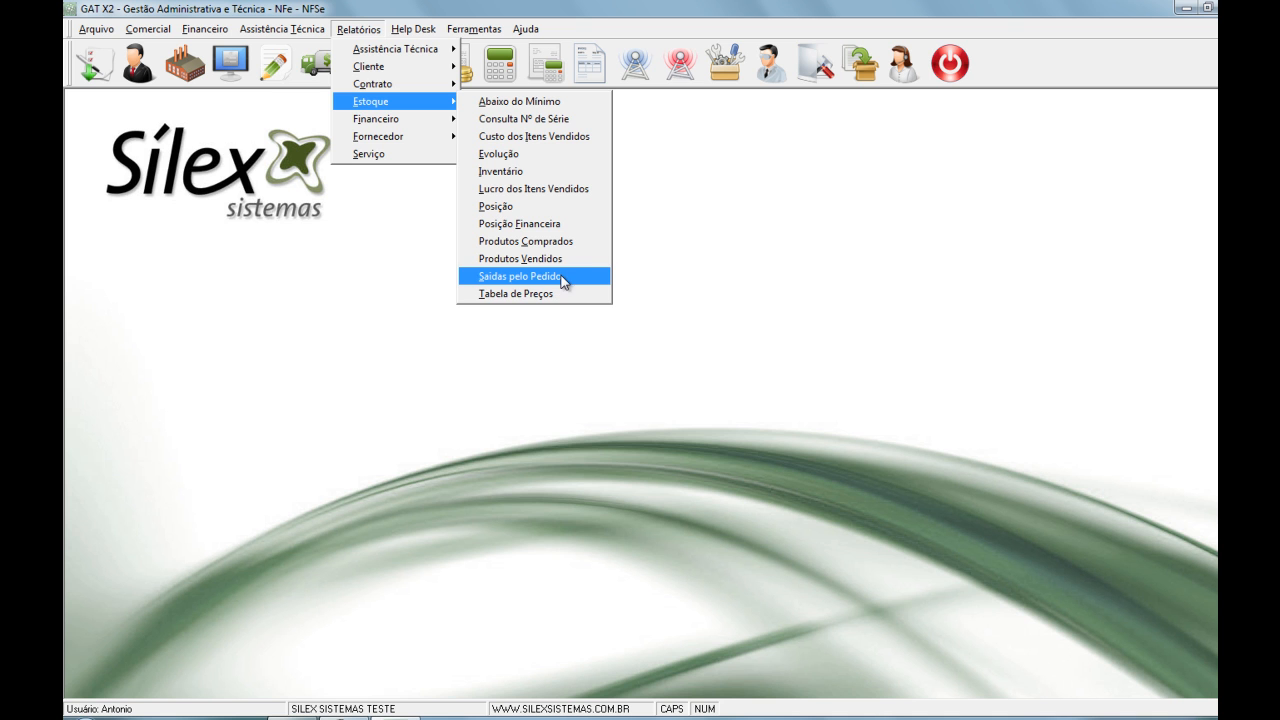
{"action": "left_click", "coordinate": [520, 276]}
{"action": "left_click", "coordinate": [440, 338]}
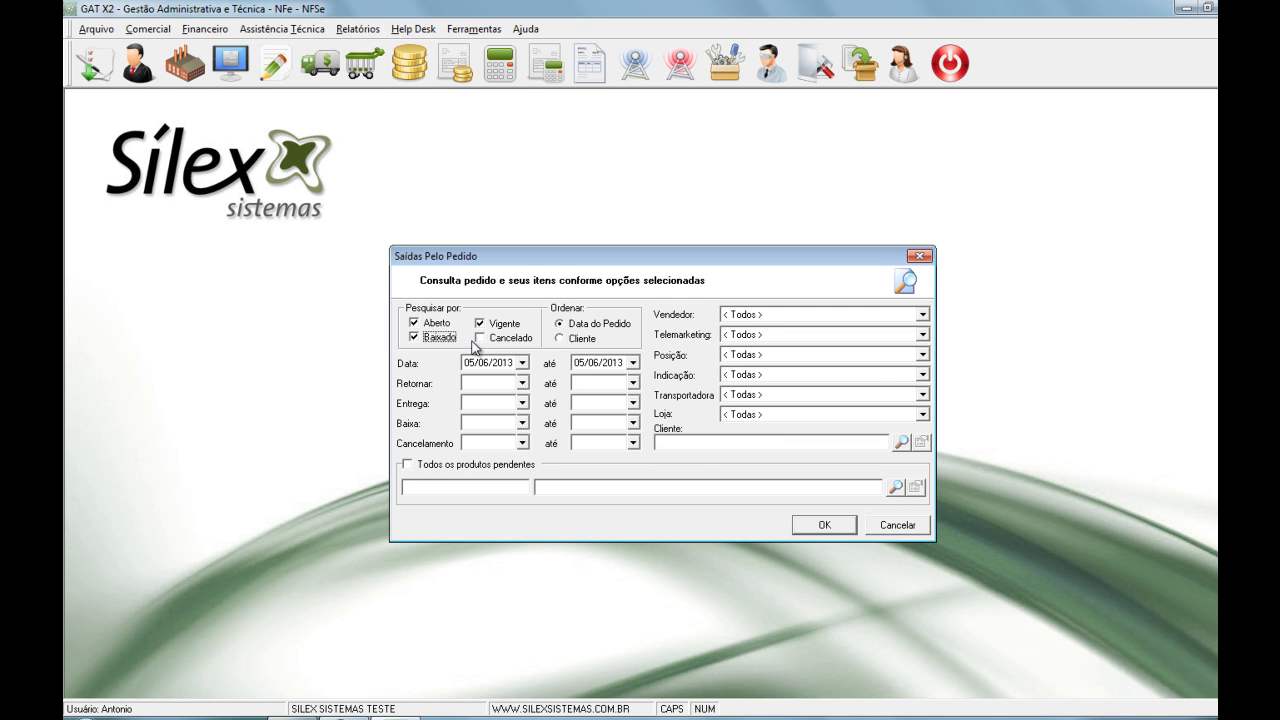
{"action": "left_click", "coordinate": [506, 340]}
{"action": "left_click", "coordinate": [815, 527]}
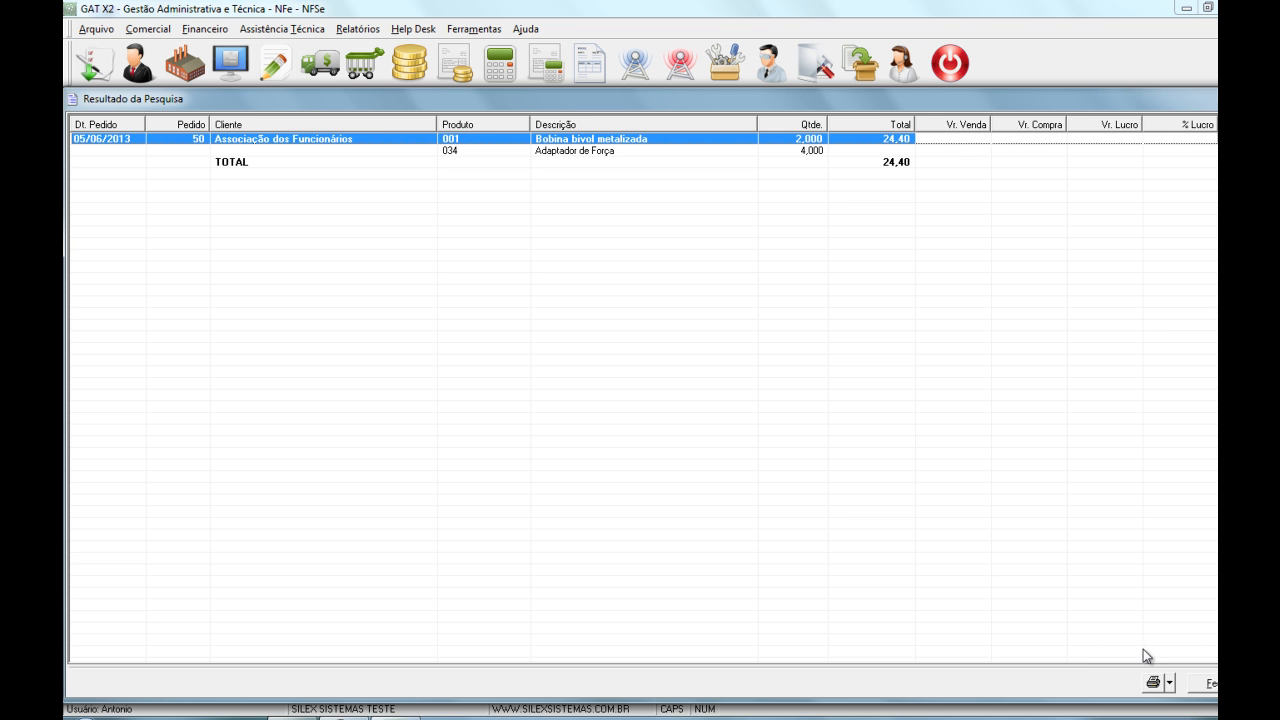
{"action": "left_click", "coordinate": [1208, 684]}
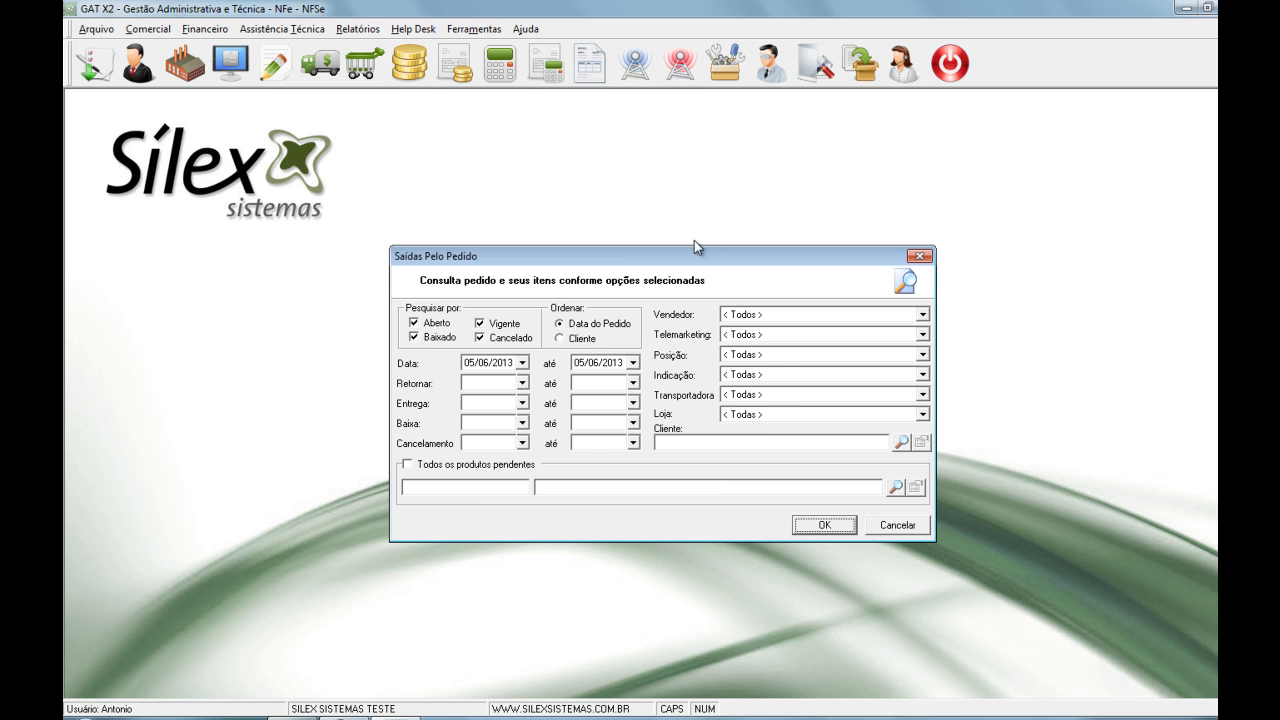
{"action": "left_click", "coordinate": [913, 256]}
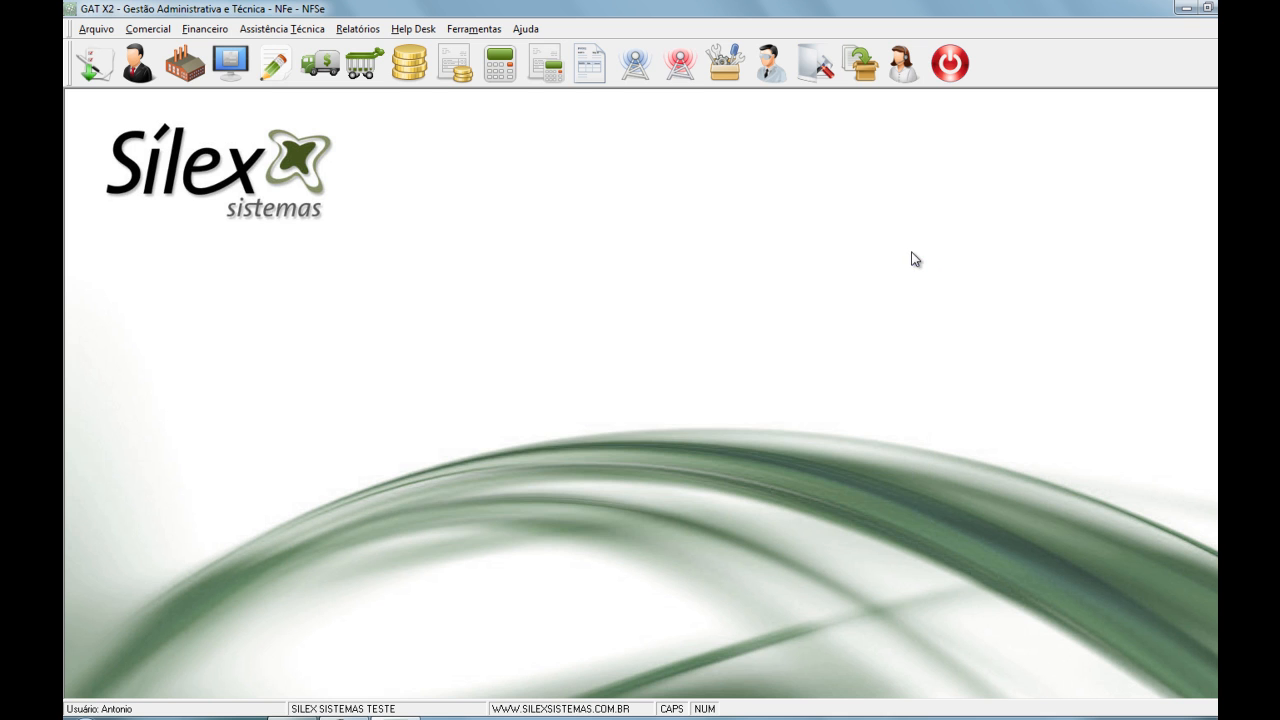